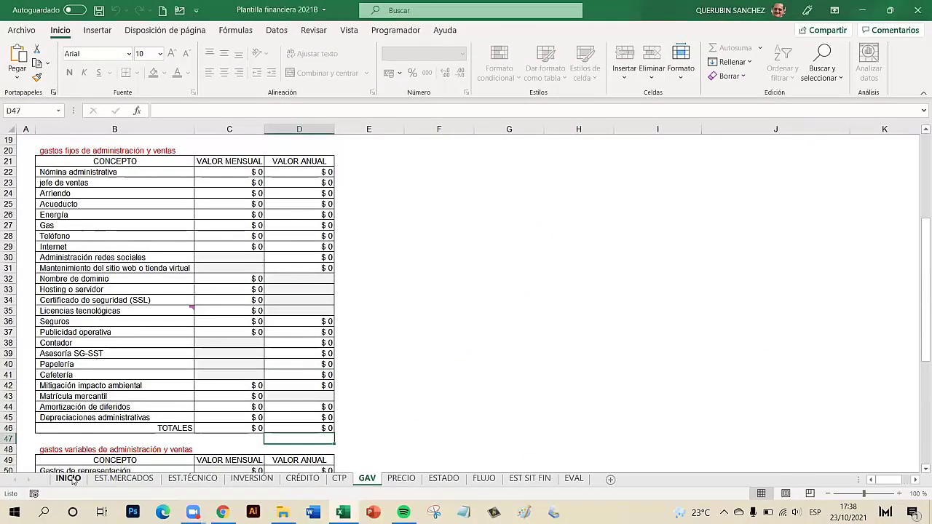
Step: Review the INICIO sheet's recommendations and inspect the production furniture table's formula cells on the INVERSIÓN sheet, ending back on INICIO
click(70, 478)
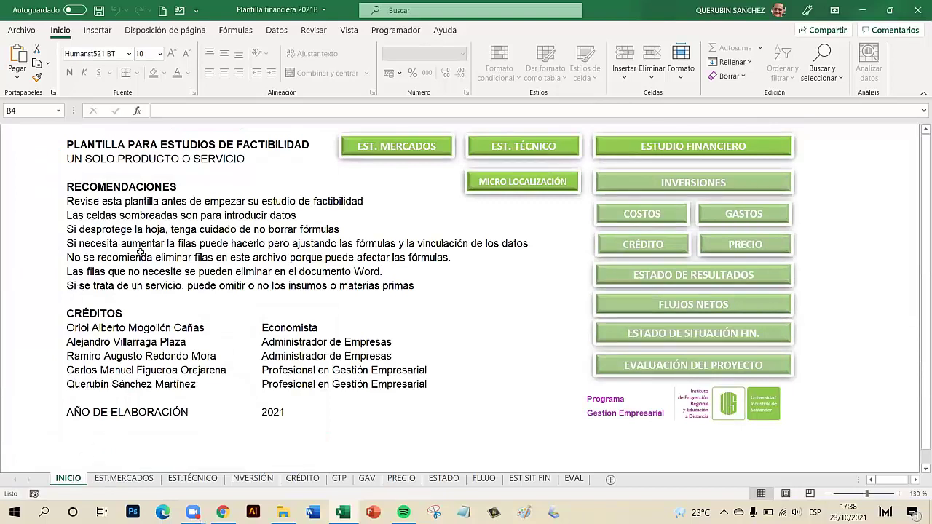
click(252, 478)
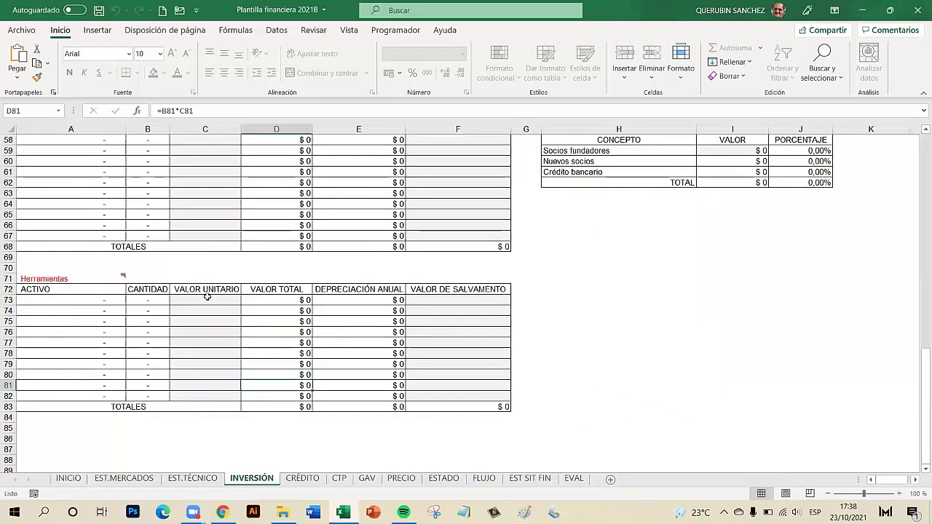
scroll(203, 198, up, 1)
scroll(202, 198, up, 4)
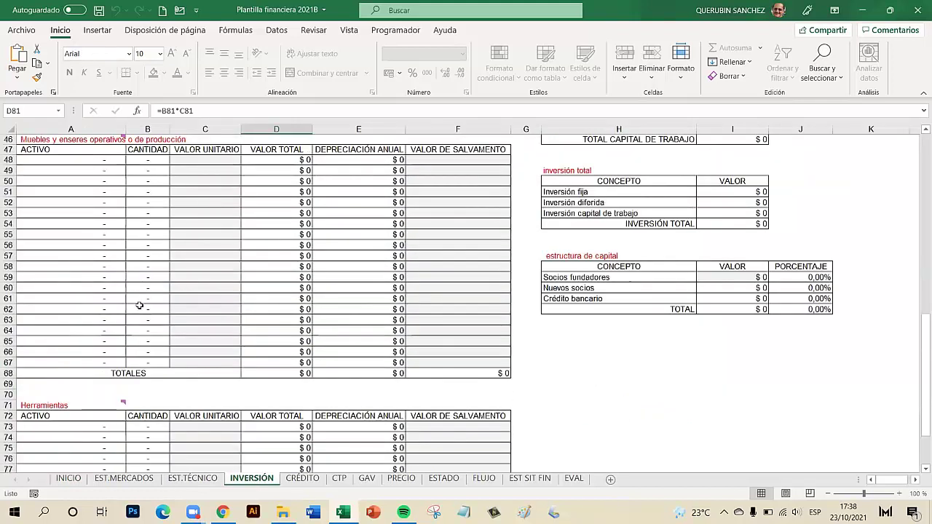
click(96, 273)
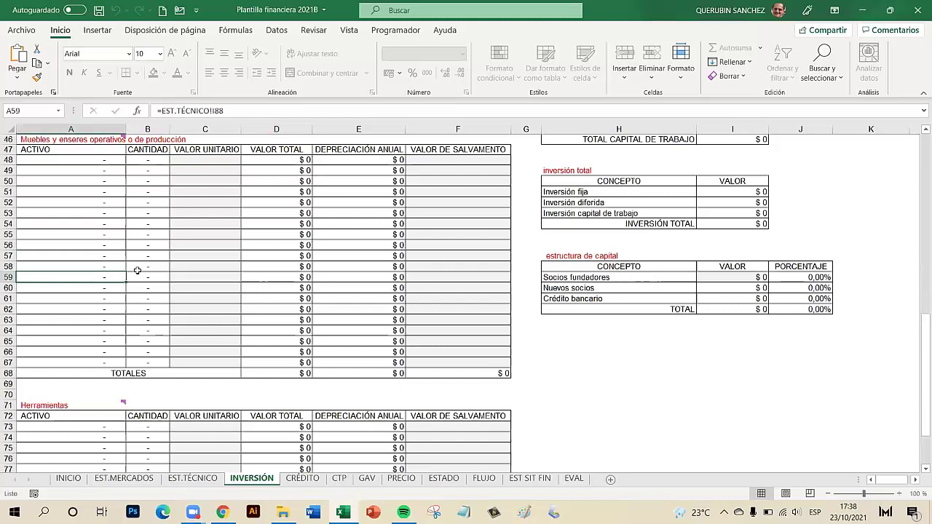
click(148, 270)
click(284, 269)
click(344, 268)
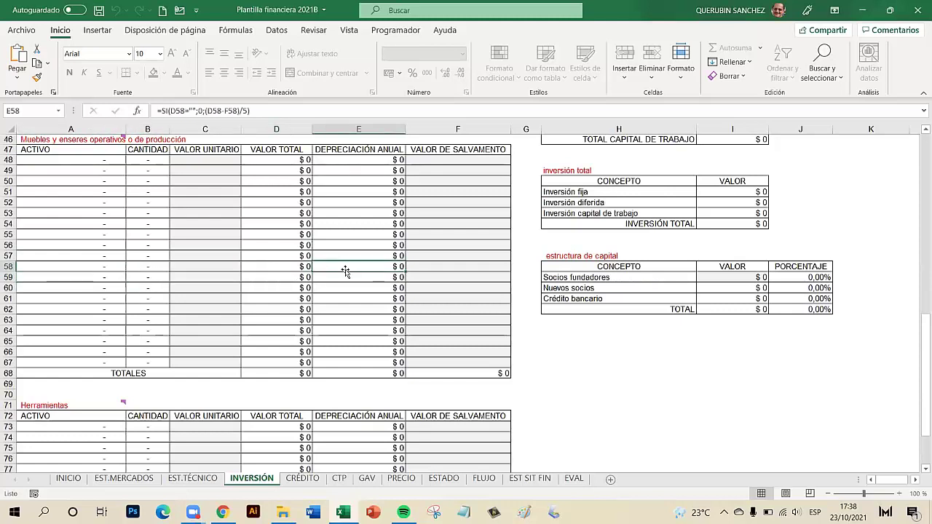
click(69, 478)
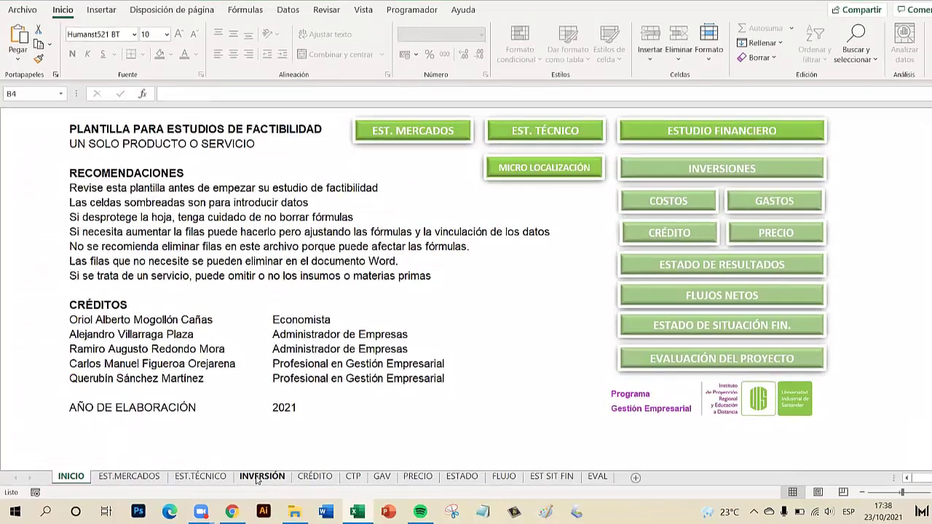
Step: Remove the sheet protection from the INVERSIÓN sheet
click(256, 477)
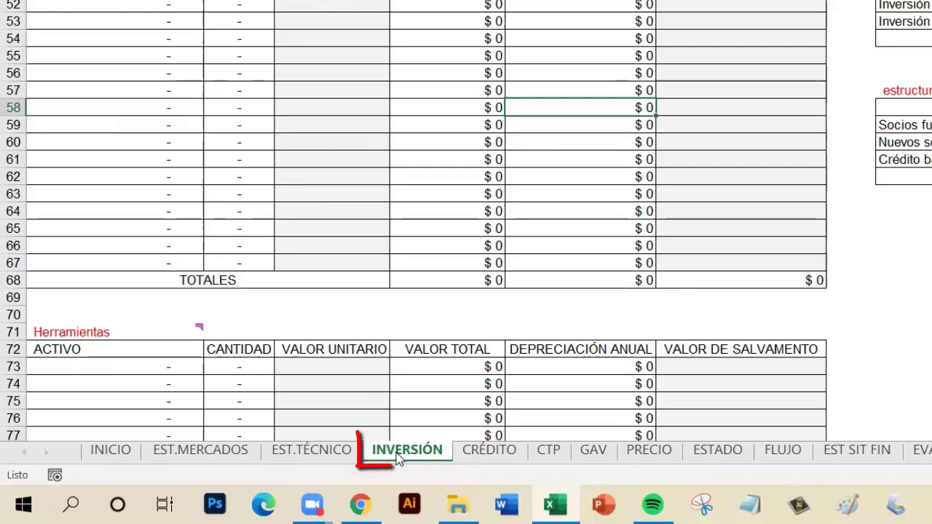
right_click(398, 455)
click(470, 328)
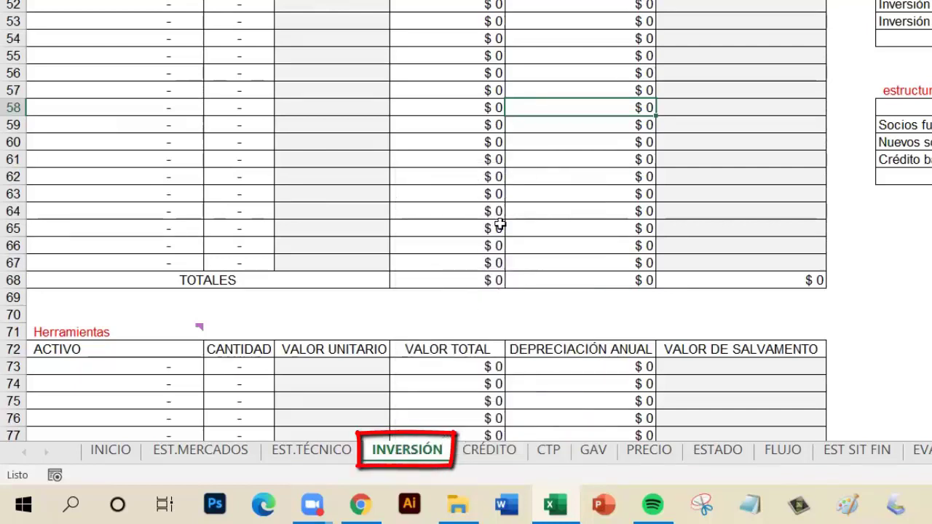
Step: Inspect the VALOR TOTAL and DEPRECIACIÓN ANUAL cells of the production furniture table, including the formula in D60, leaving it unedited
click(586, 142)
click(576, 212)
click(562, 86)
click(470, 39)
click(456, 144)
key(F2)
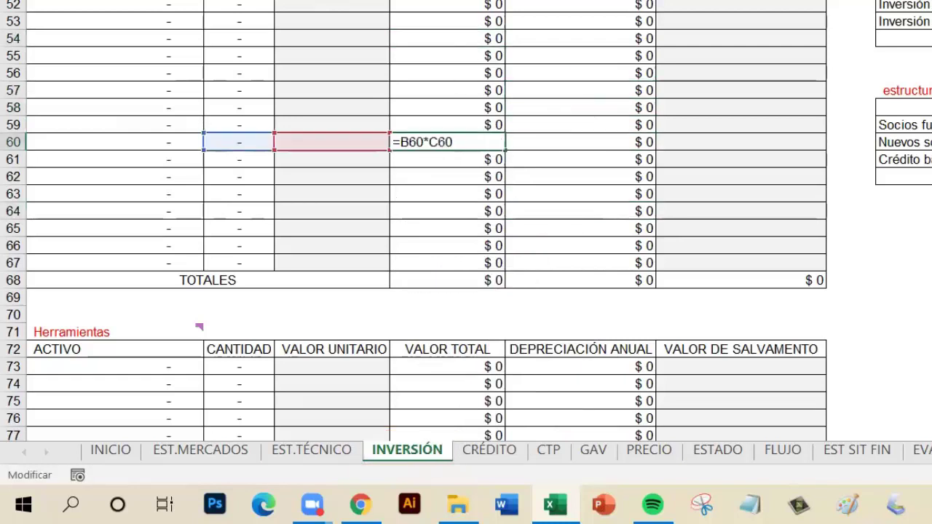
key(Return)
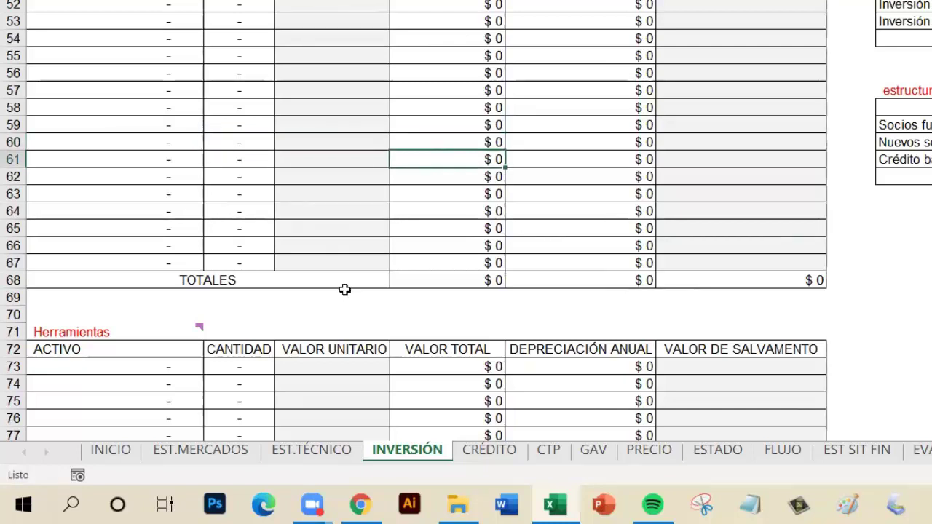
Step: Try to protect the INVERSIÓN sheet again
right_click(407, 449)
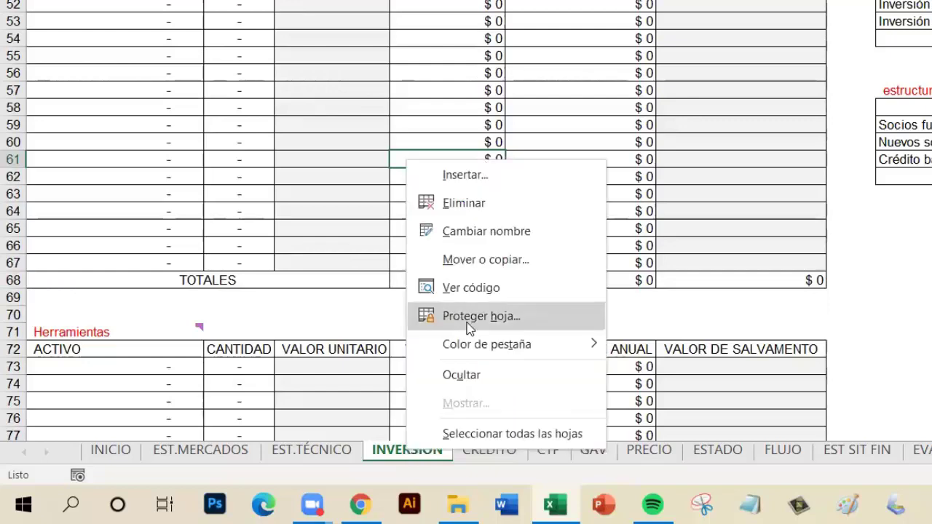
click(466, 317)
key(Escape)
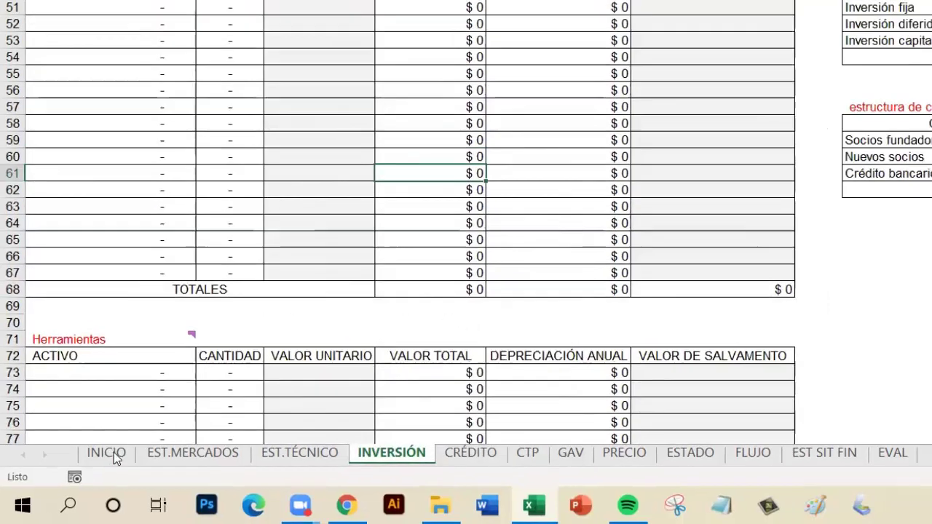
Step: Look over the recommendations on the INICIO sheet and the loan table on the CRÉDITO sheet, ending on INICIO
click(110, 450)
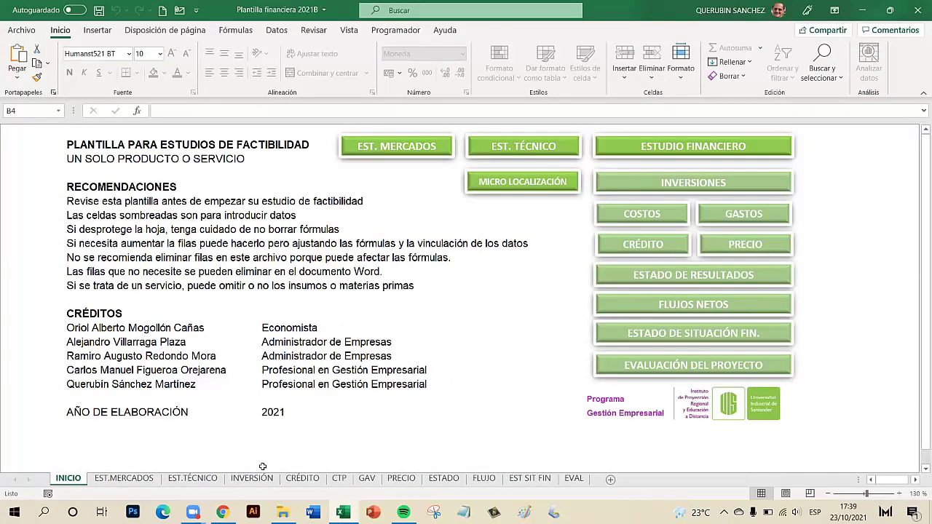
click(302, 478)
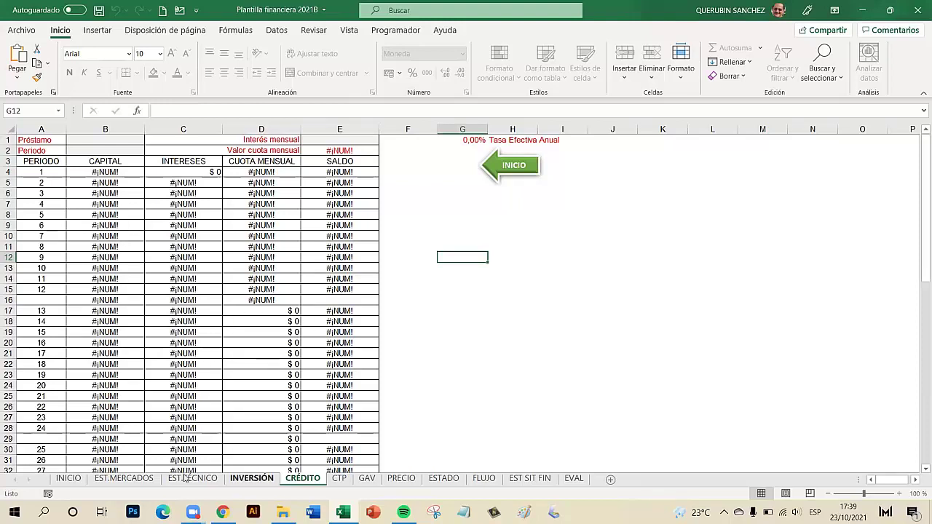
click(67, 482)
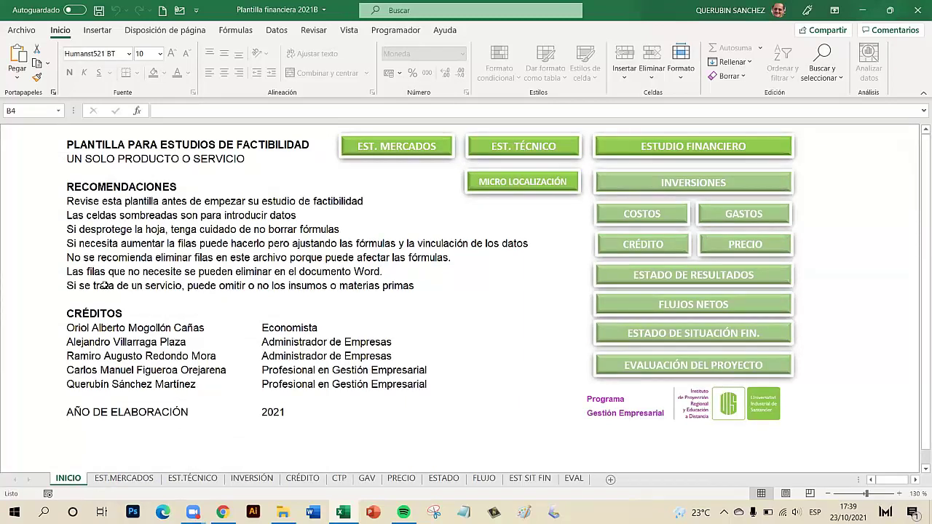
Step: Examine the Talento humano table (B12:G28) on the EST.TÉCNICO sheet and return to the INICIO sheet
click(210, 480)
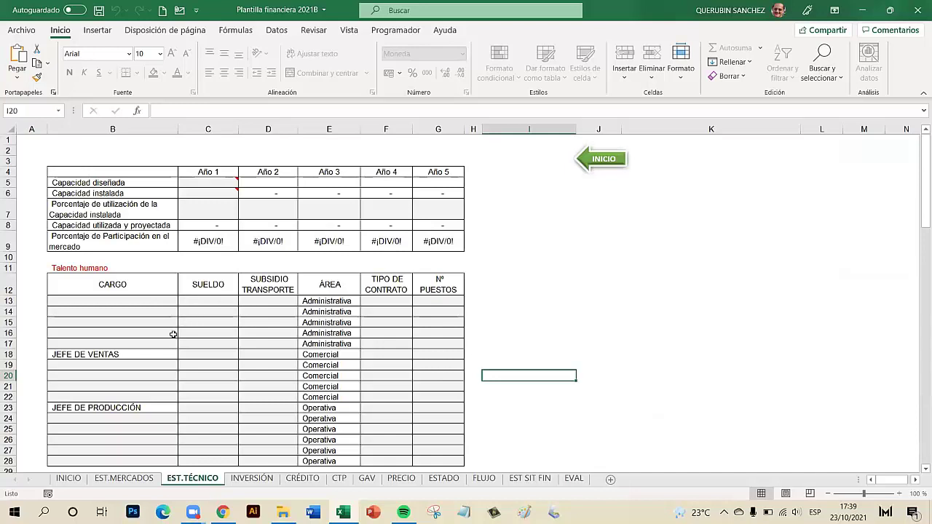
scroll(173, 334, down, 1)
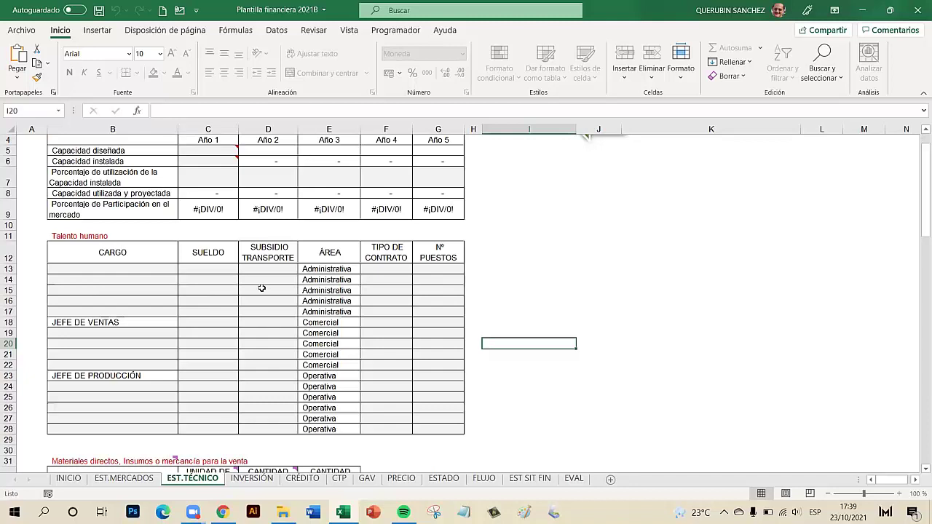
drag(152, 247, 429, 427)
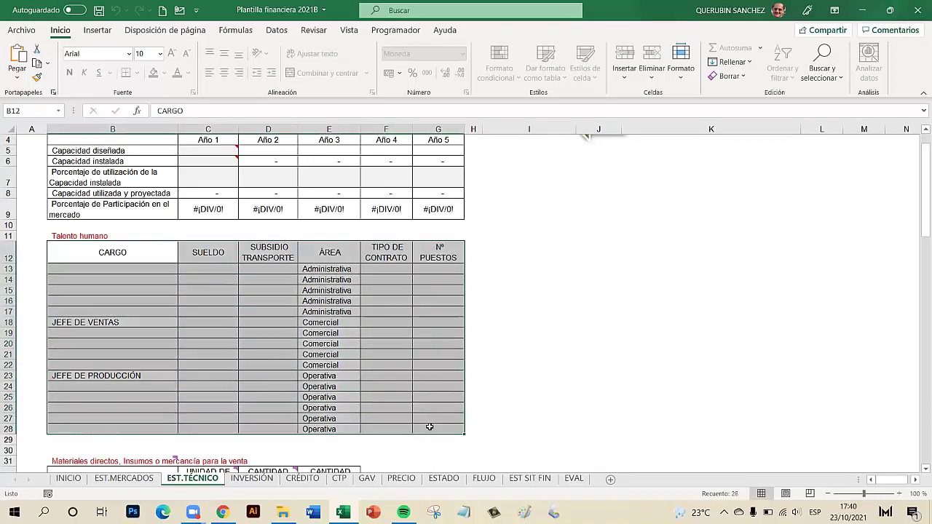
click(67, 478)
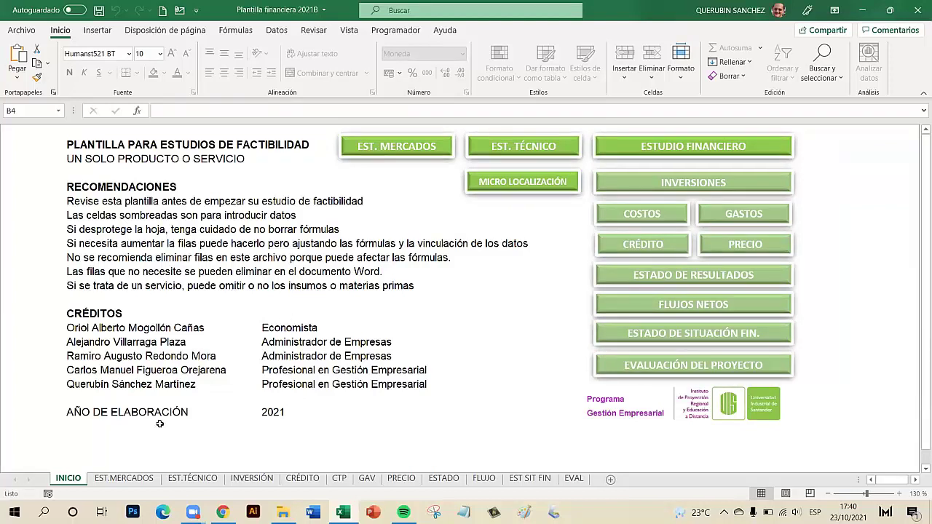
Step: Look through the direct and indirect materials tables and the infrastructure tables on the EST.TÉCNICO sheet
click(206, 482)
click(171, 385)
scroll(172, 384, down, 4)
scroll(172, 384, down, 1)
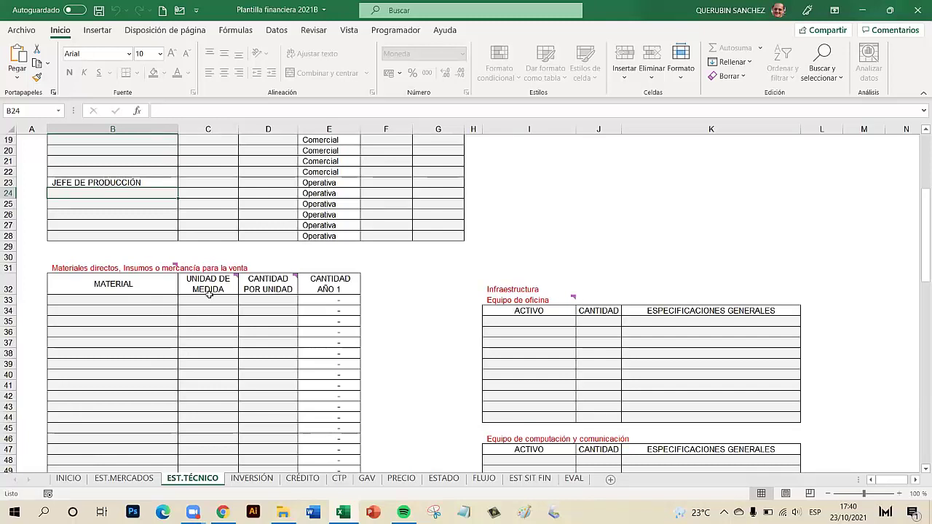
scroll(204, 294, down, 3)
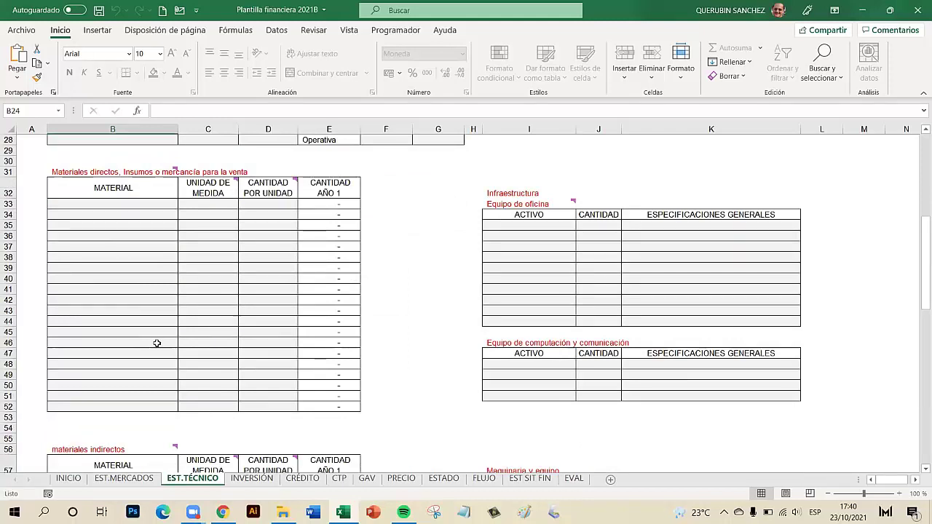
scroll(156, 343, down, 4)
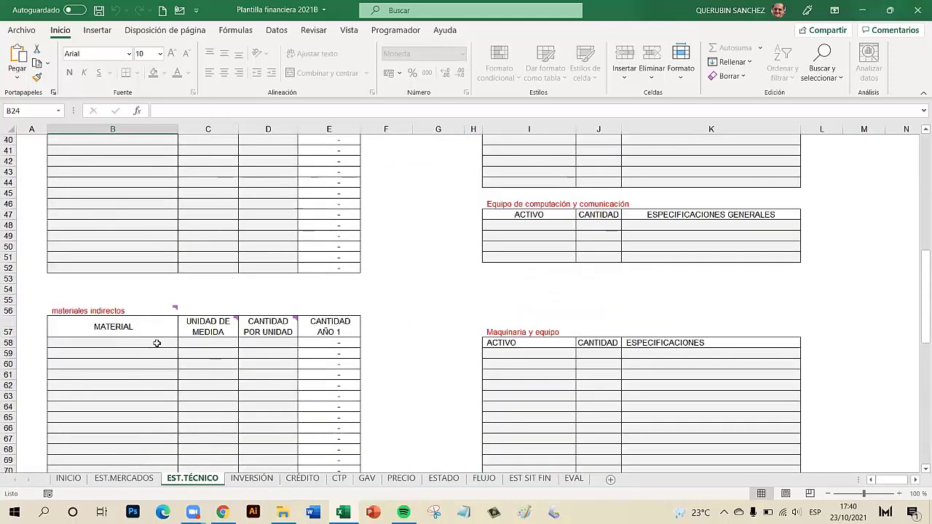
scroll(156, 343, down, 2)
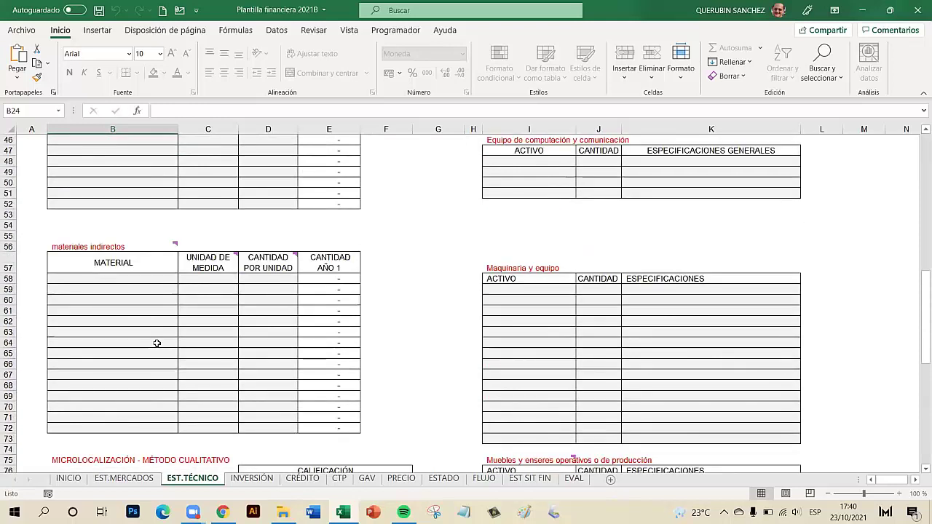
Step: Revisit the Talento humano table and check the MATERIAL and UNIDAD DE MEDIDA input cells in the direct materials table's first row
scroll(156, 343, up, 8)
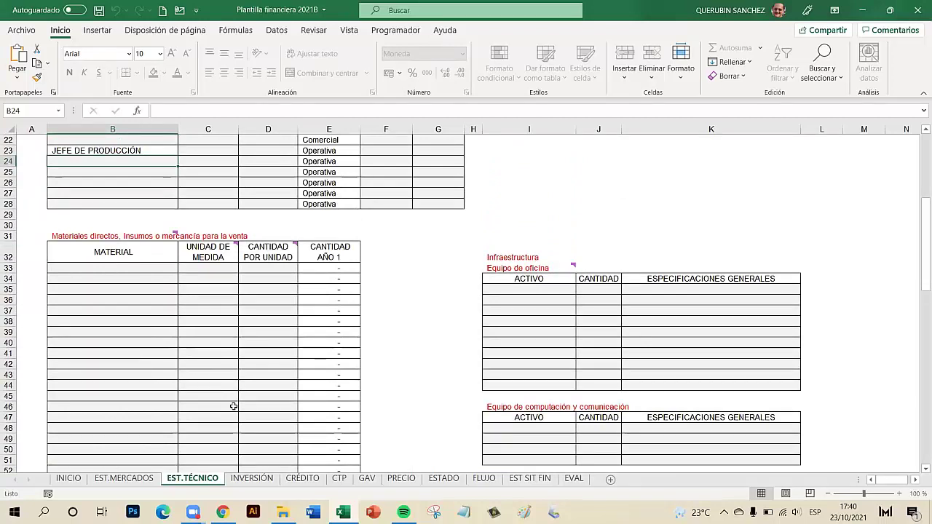
scroll(233, 405, up, 5)
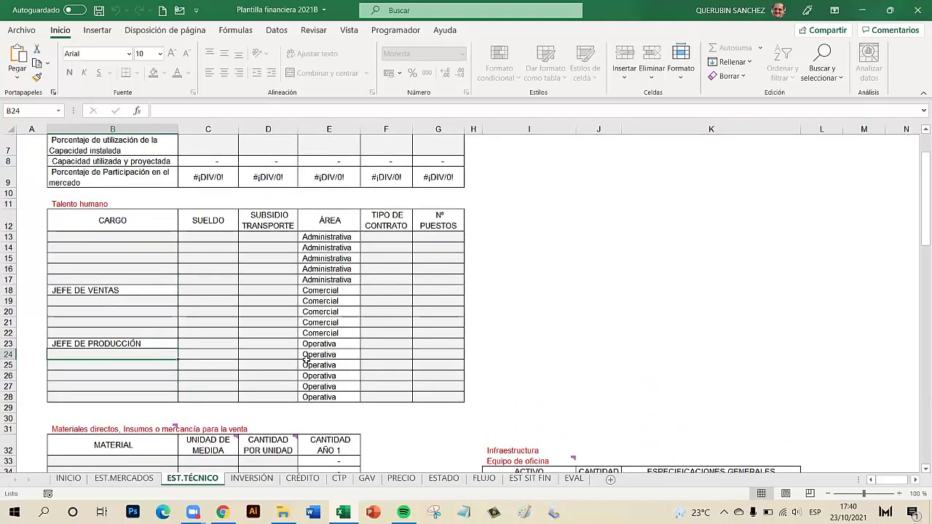
scroll(305, 358, down, 3)
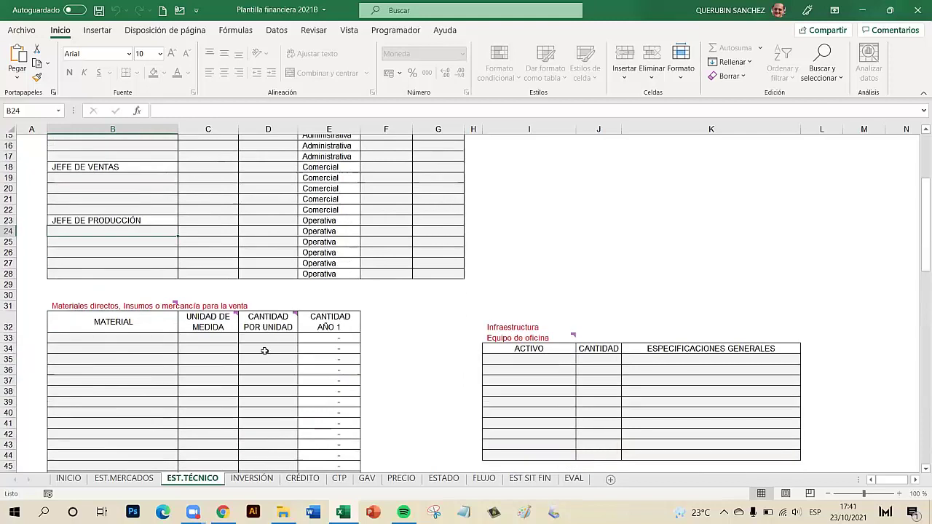
click(160, 333)
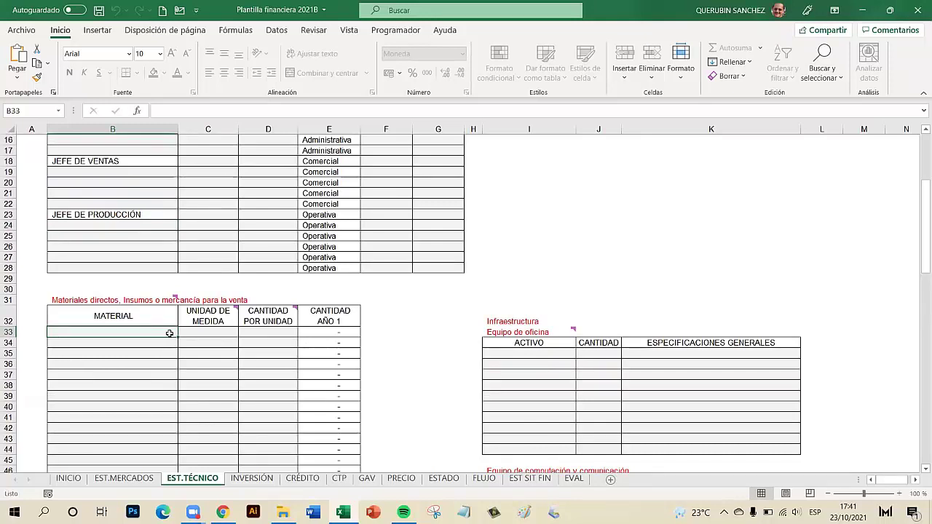
click(216, 333)
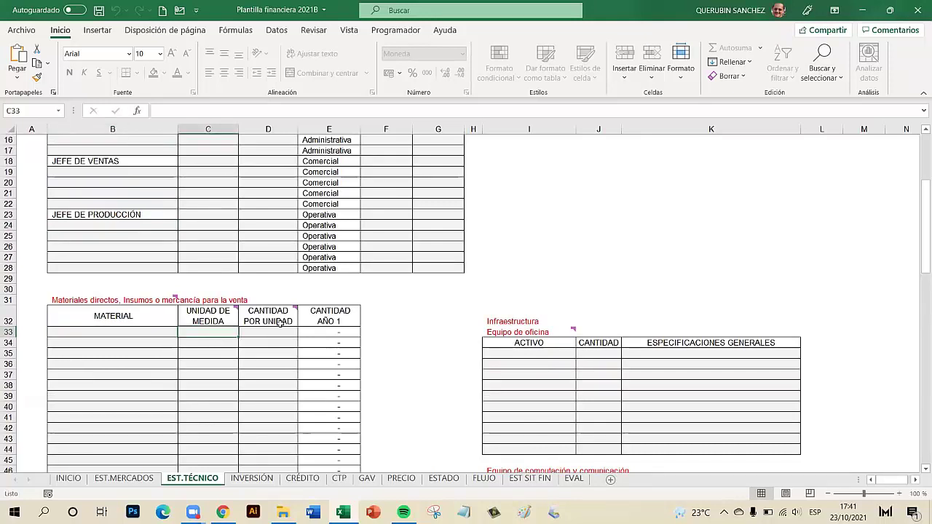
Step: Follow the INICIO sheet's link to the project evaluation, review its TMAR, VPN and TIR section, and return to INICIO
click(68, 478)
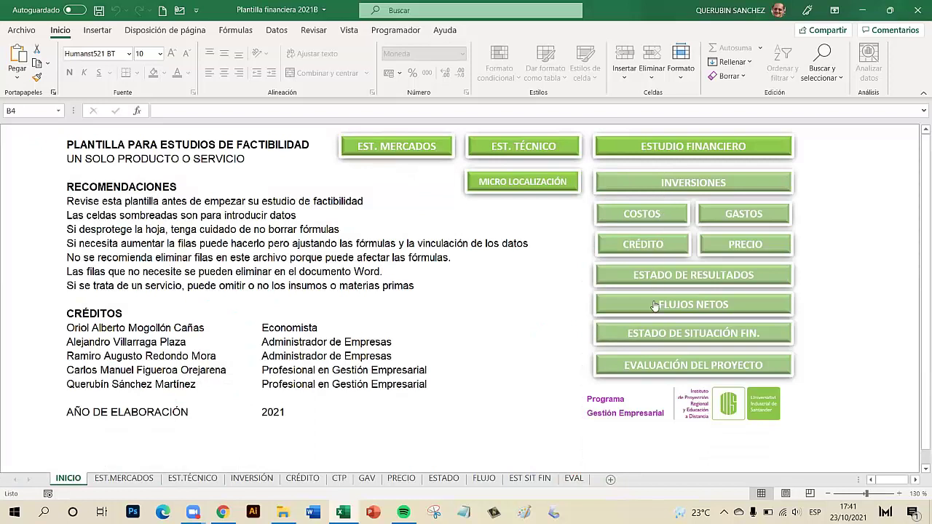
click(653, 364)
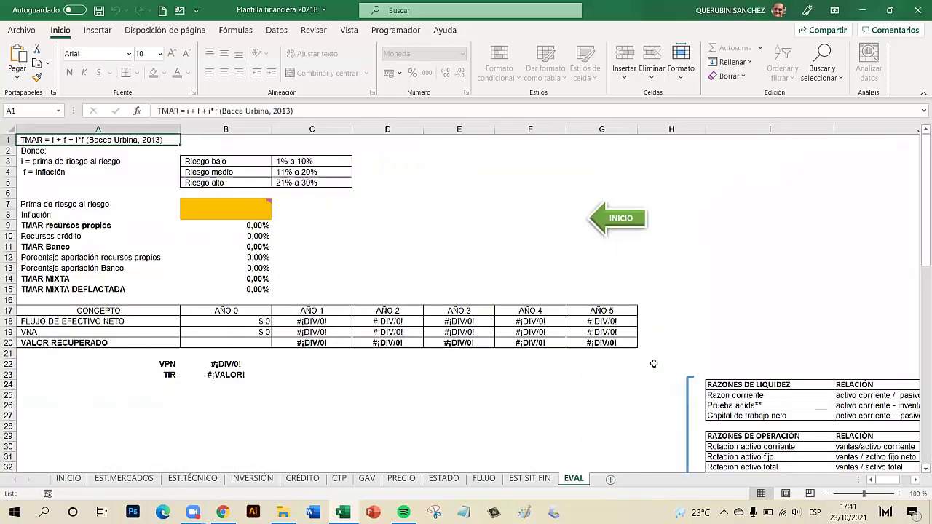
click(614, 223)
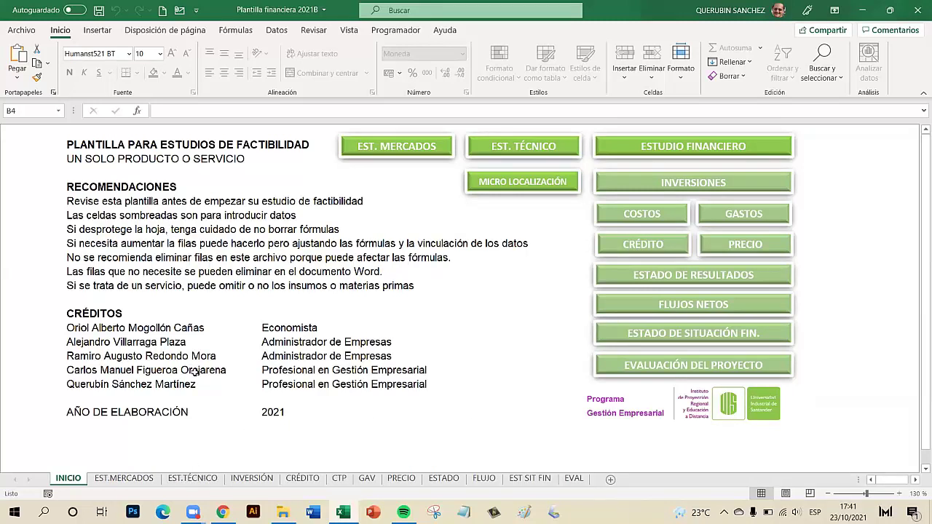
Step: On the EST.MERCADOS sheet, enter 189524786 as the current annual demand and 87.598.450 as the current effective demand
click(140, 481)
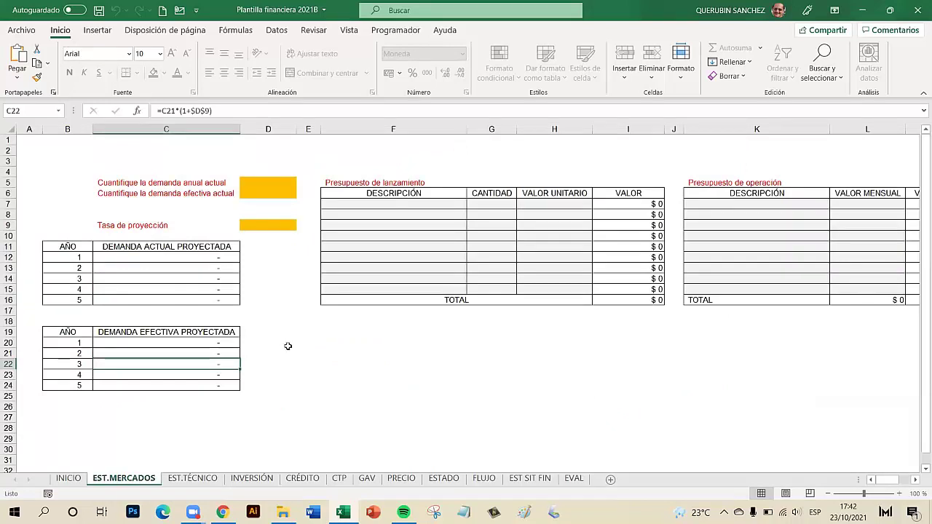
click(272, 182)
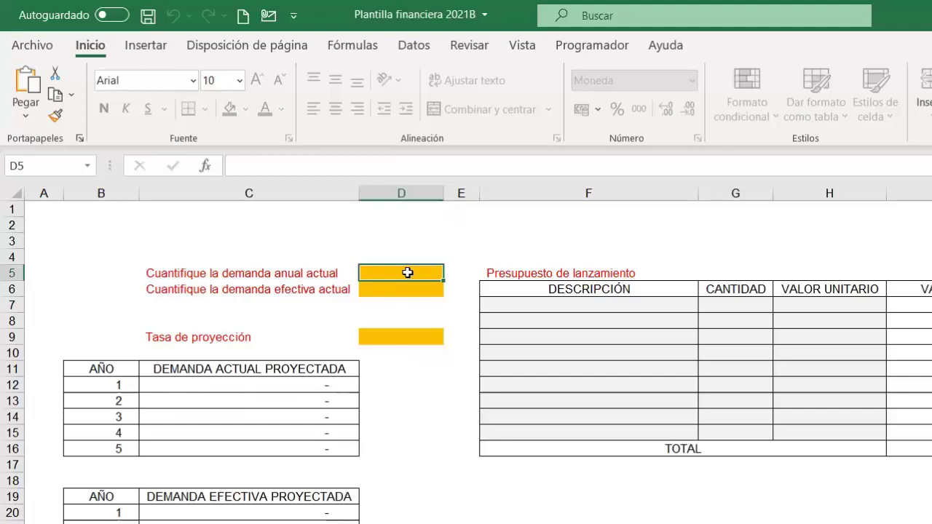
text(189)
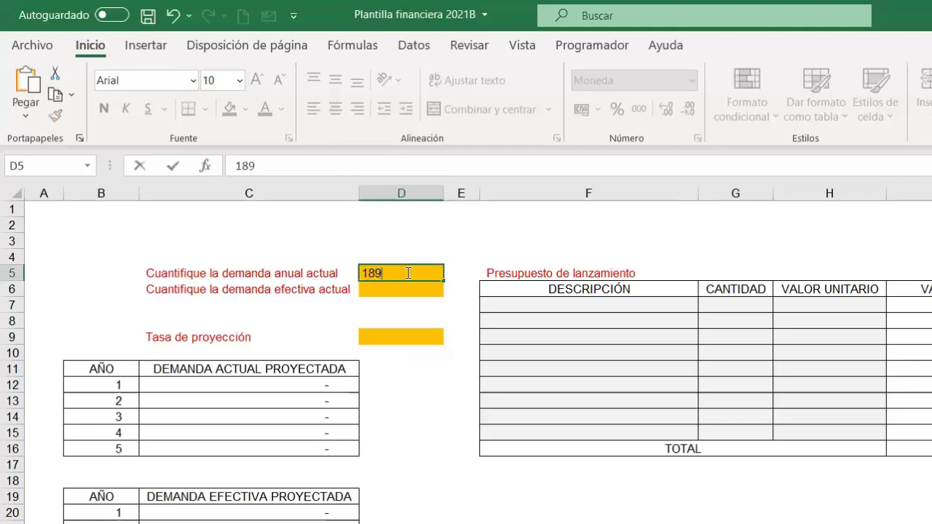
text(524786)
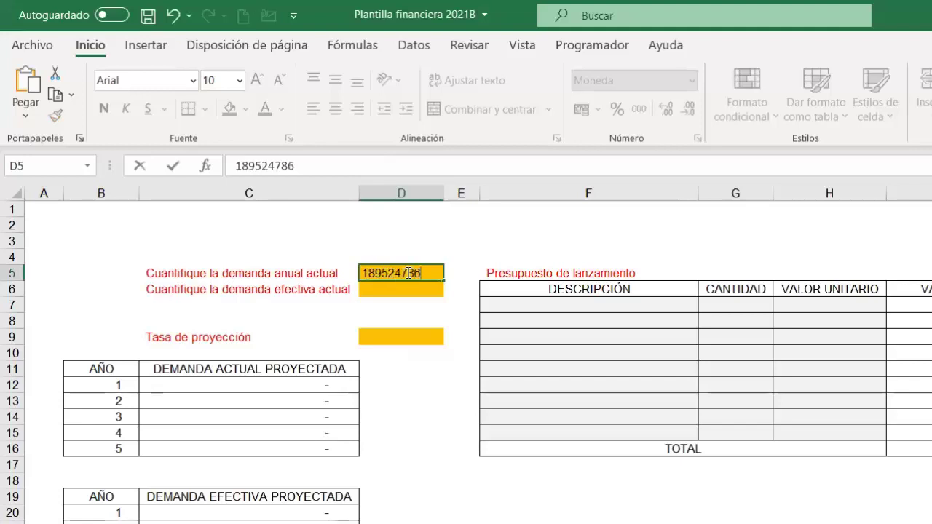
key(Return)
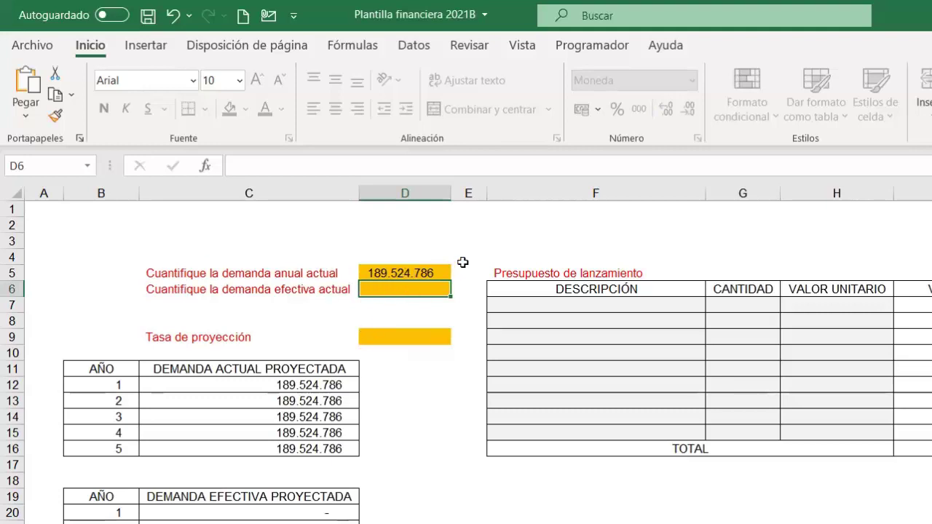
text(87.598.)
text(45)
text(0)
key(Return)
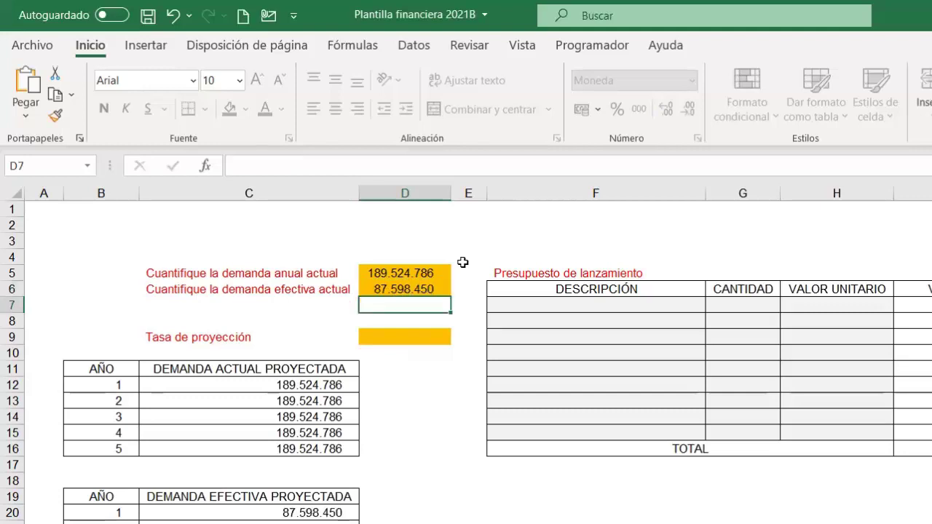
Step: Set the Tasa de proyección on the EST.MERCADOS sheet to 1,52%
click(392, 341)
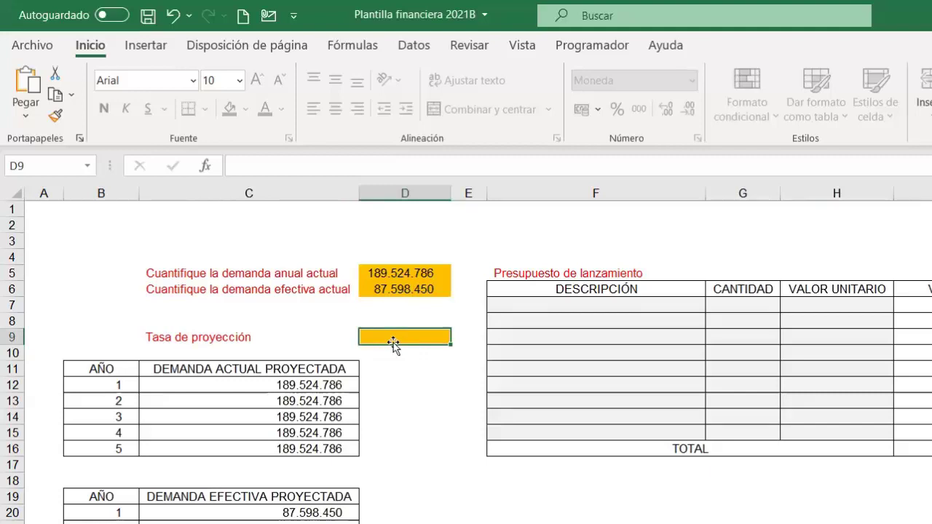
text(1,52)
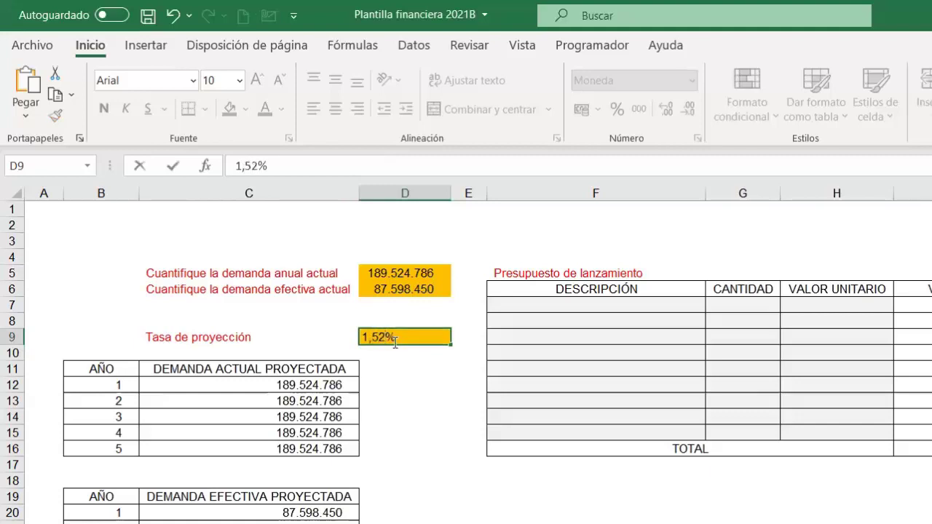
key(Return)
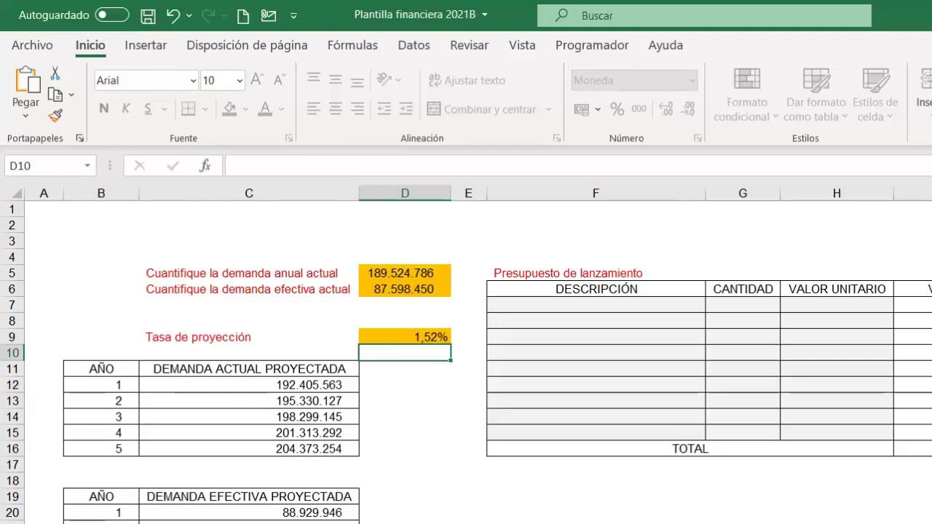
Step: Fill the first row of the Presupuesto de lanzamiento table with CANTIDAD 1 and VALOR UNITARIO 18.000.000
scroll(461, 303, right, 5)
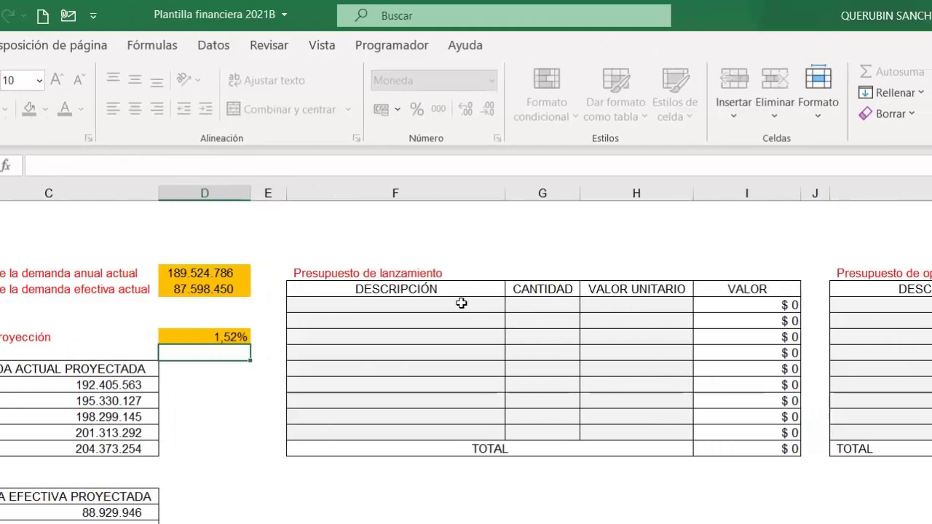
drag(72, 304, 417, 437)
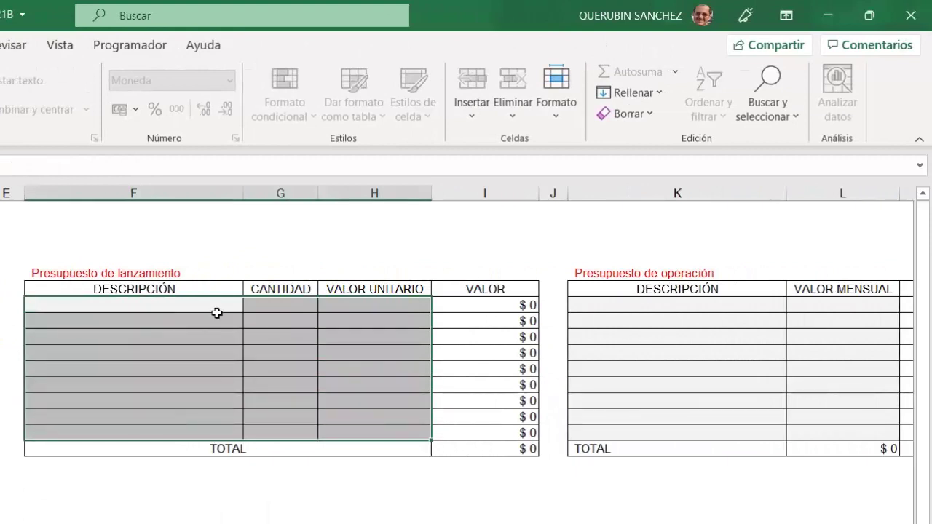
click(166, 303)
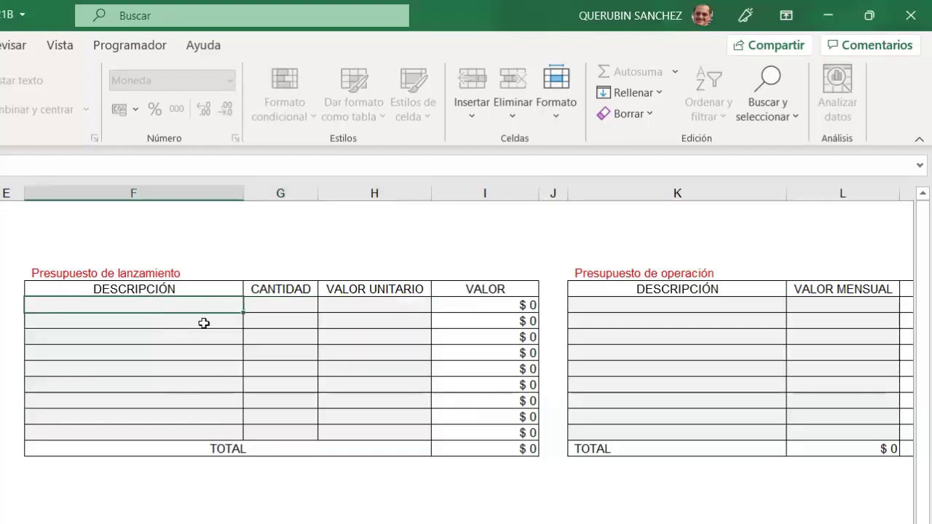
click(281, 307)
click(362, 300)
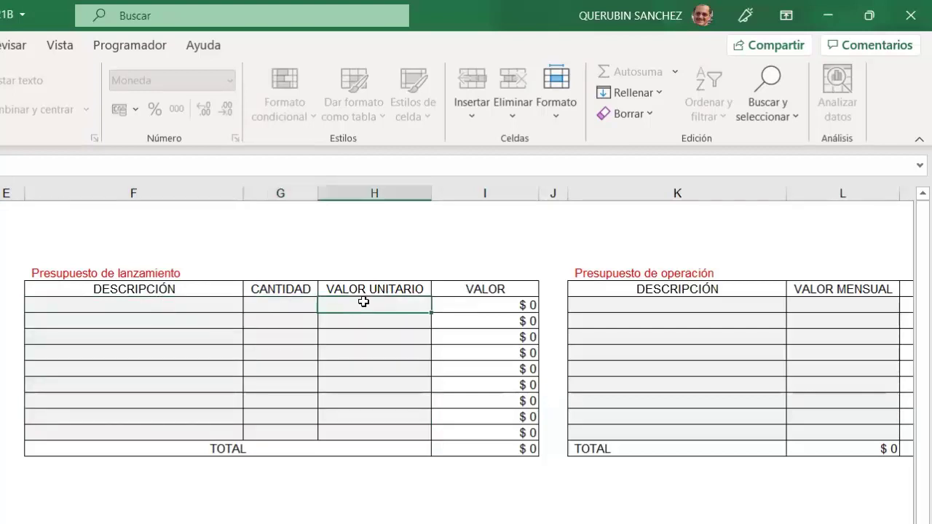
click(295, 302)
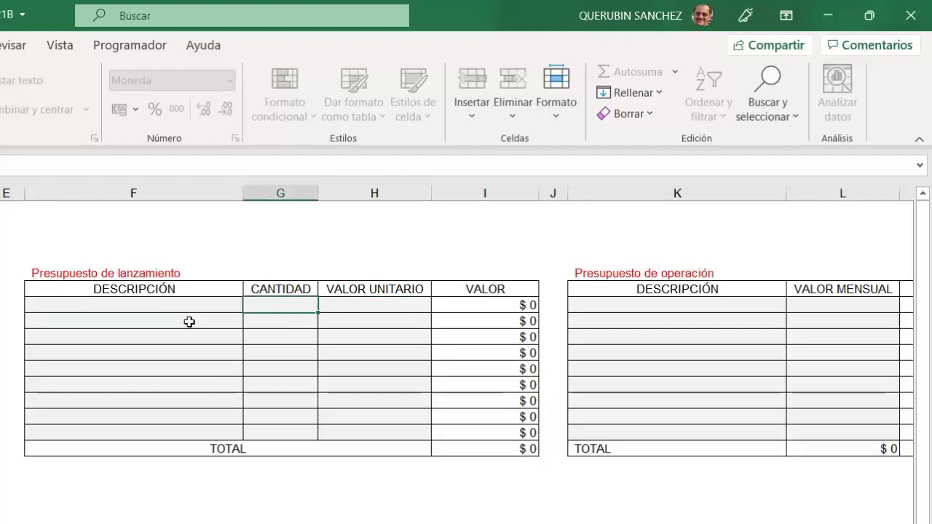
text(1)
key(Return)
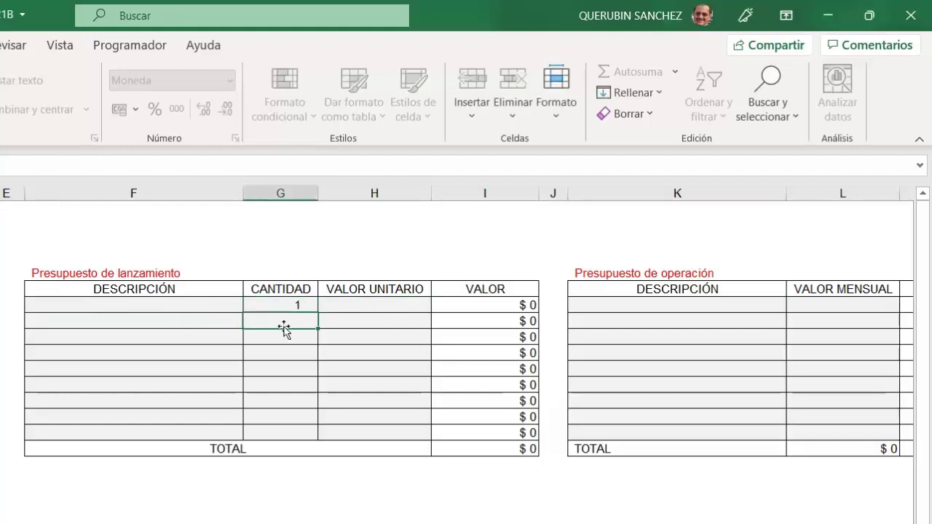
click(352, 307)
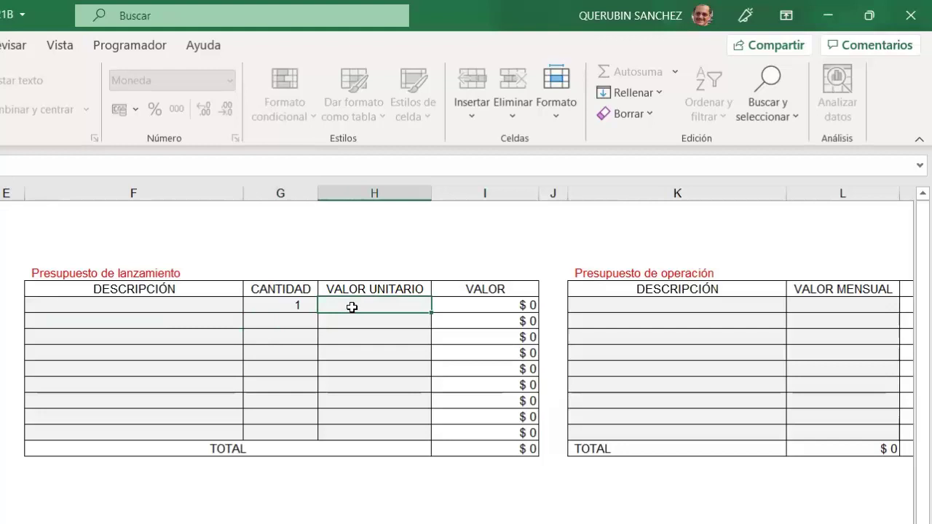
text(18.000.000)
key(Return)
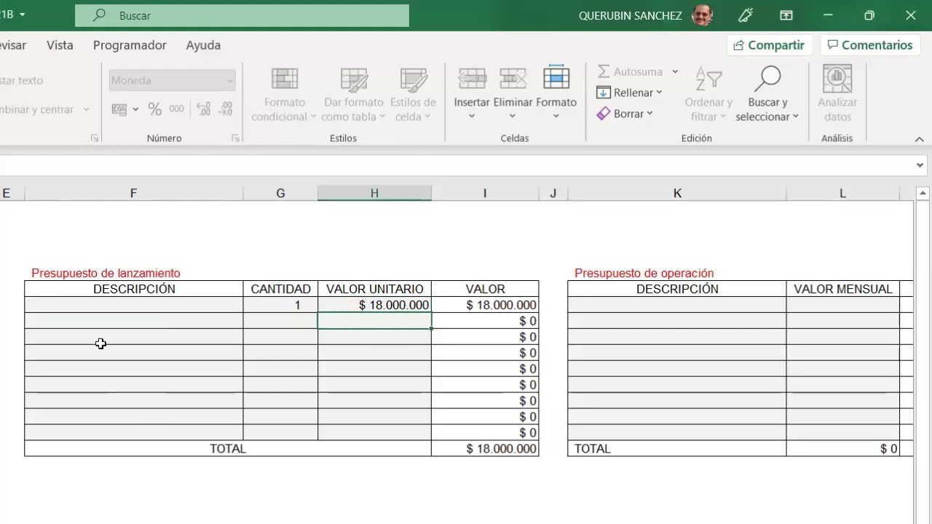
drag(167, 299, 354, 417)
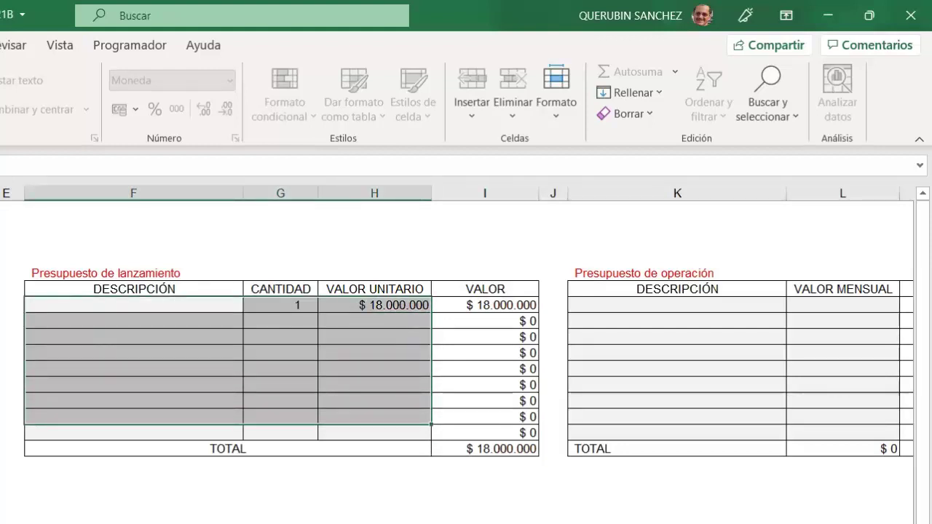
Step: Enter 890000 as the VALOR MENSUAL in the first row of the Presupuesto de operación table
scroll(466, 328, right, 5)
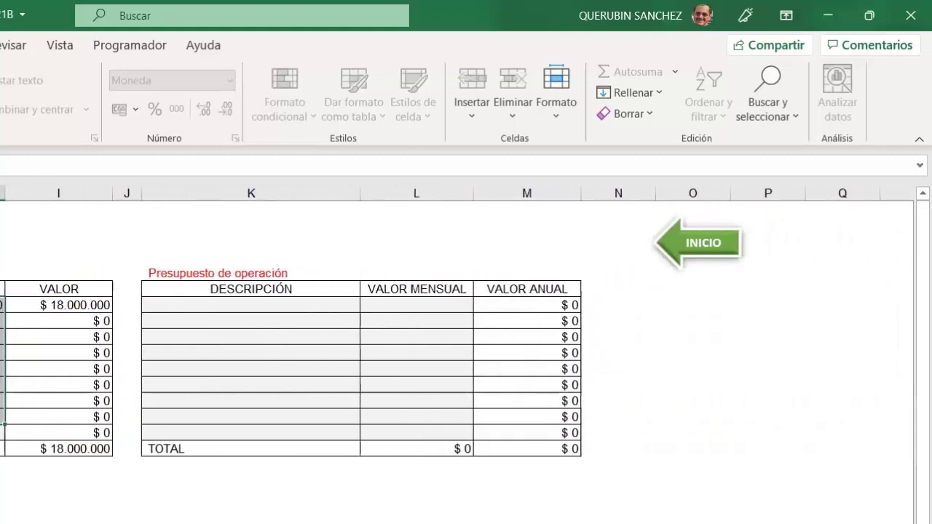
click(327, 307)
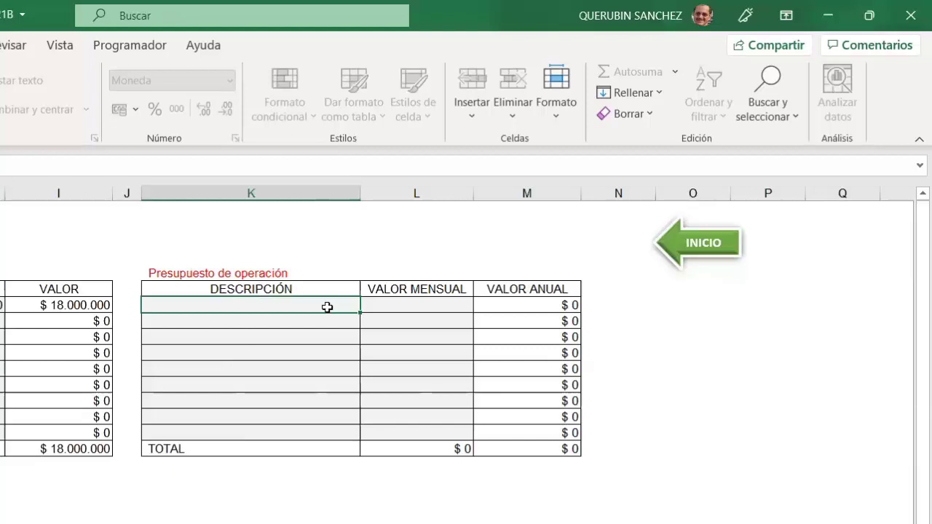
click(422, 305)
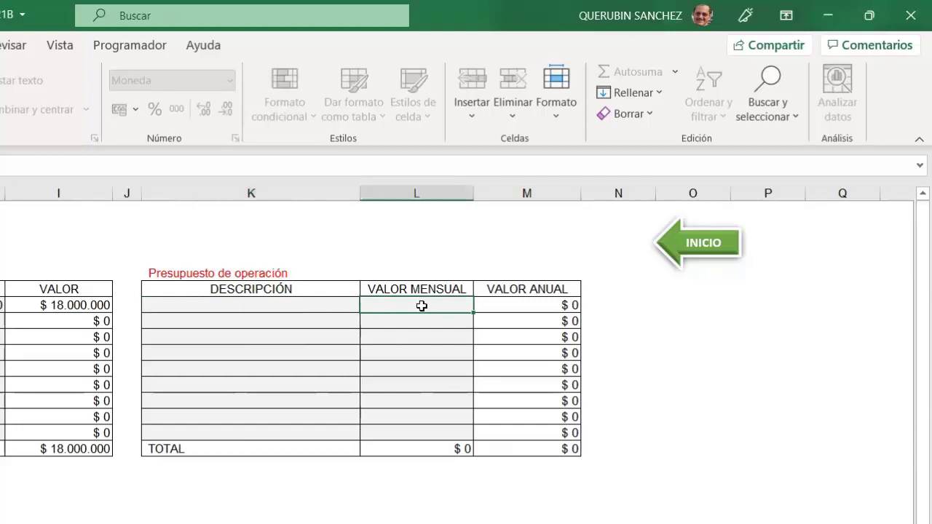
text(89)
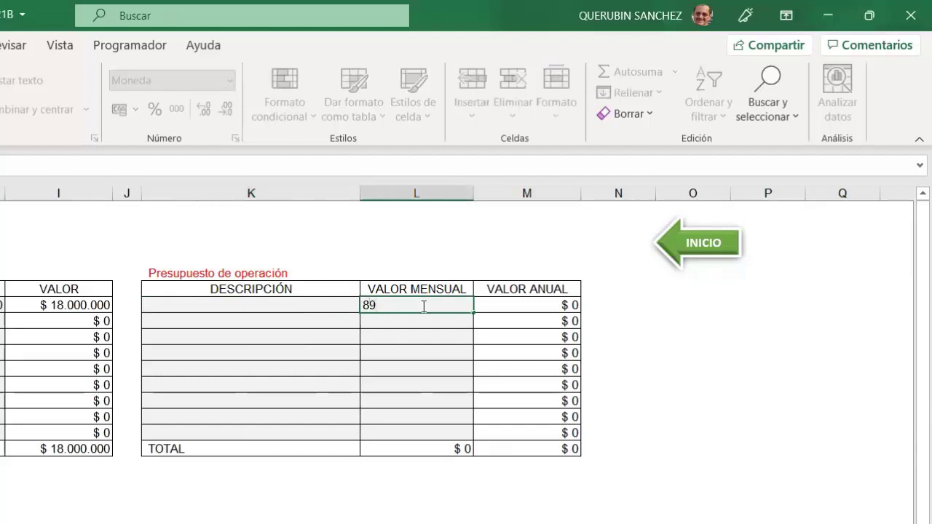
text(0000)
key(Return)
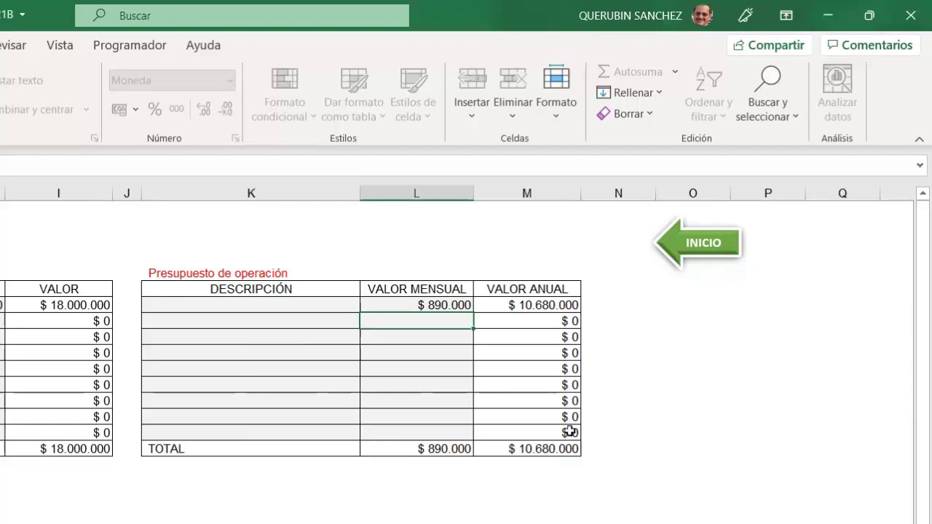
Step: Change the first row's VALOR MENSUAL in the Presupuesto de operación table to 2400000
click(444, 303)
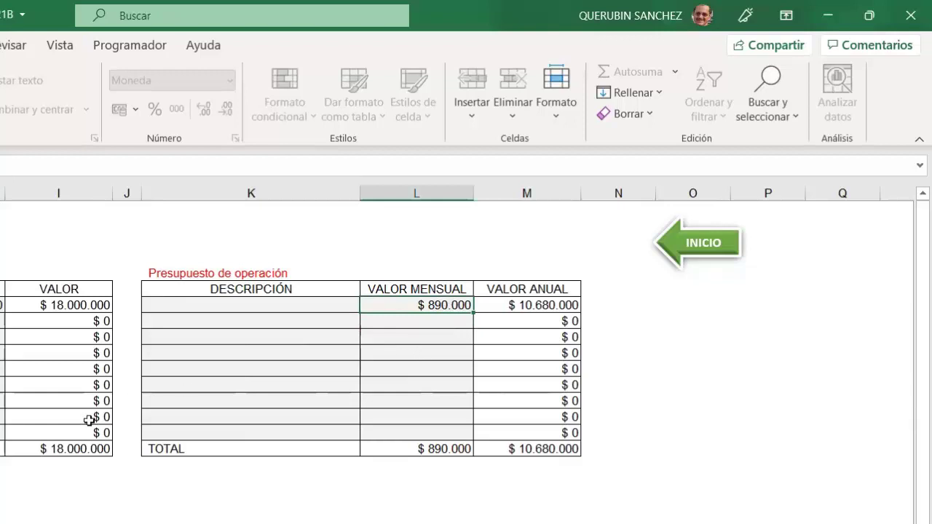
click(53, 449)
click(425, 302)
text(2400000)
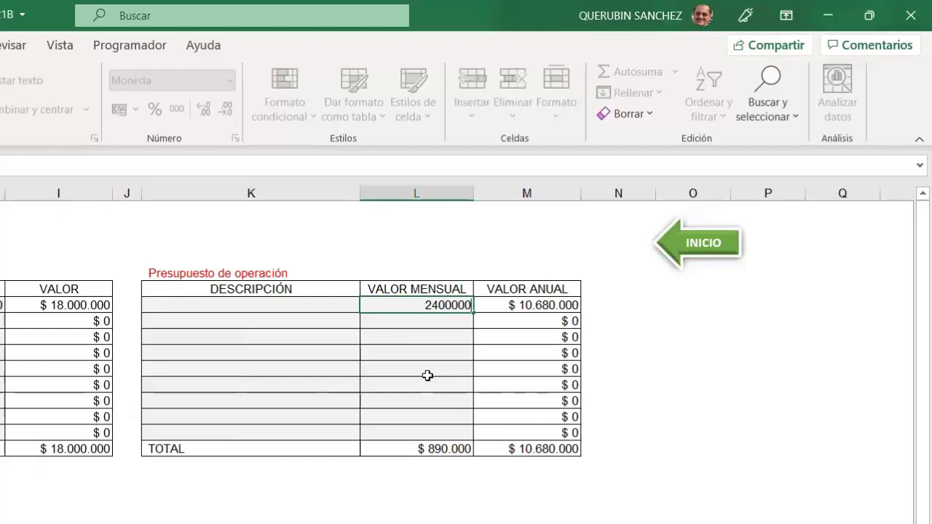
key(Return)
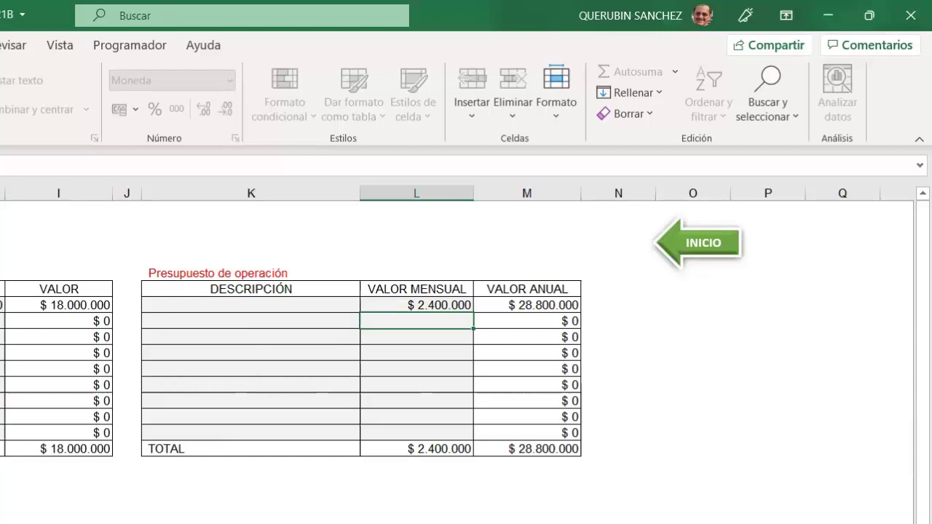
Step: On the EST.TÉCNICO sheet, enter 489.000 as the Capacidad diseñada for Año 1
scroll(465, 328, left, 1)
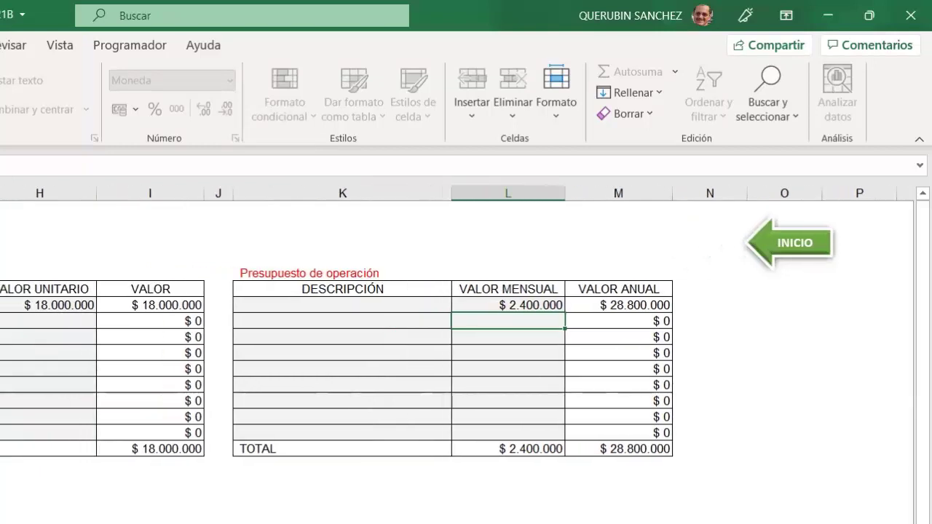
scroll(466, 327, left, 3)
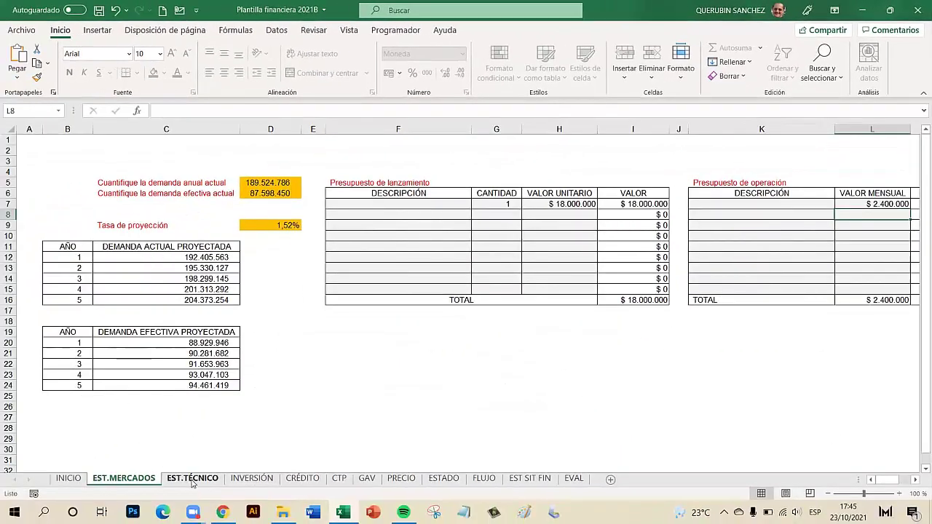
click(193, 479)
scroll(292, 405, up, 5)
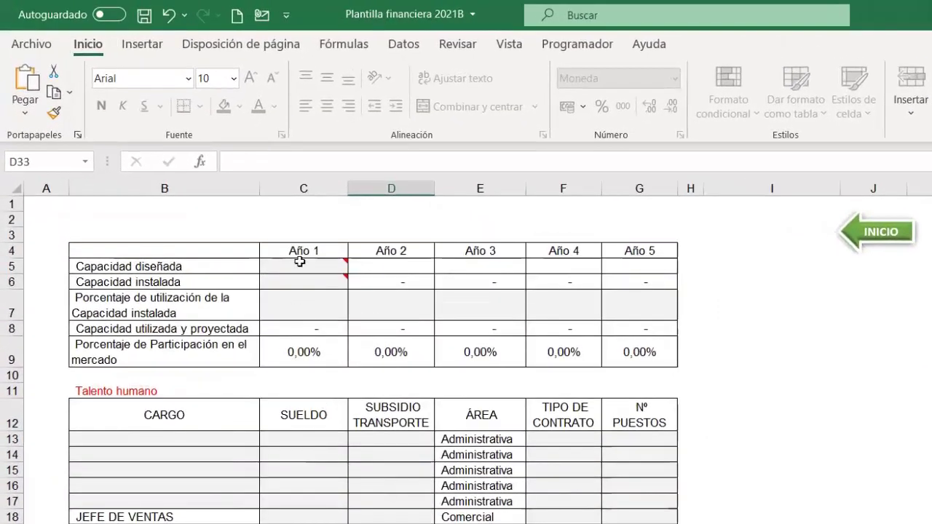
click(299, 262)
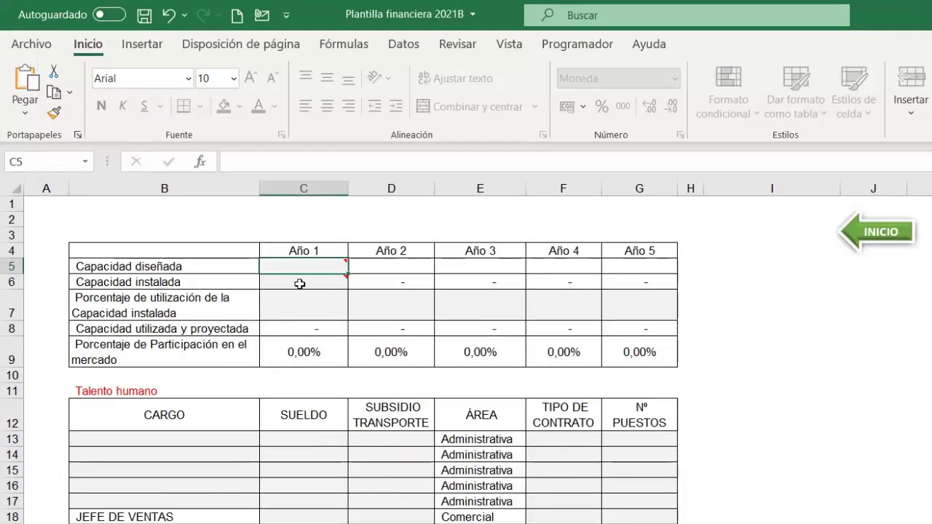
click(302, 281)
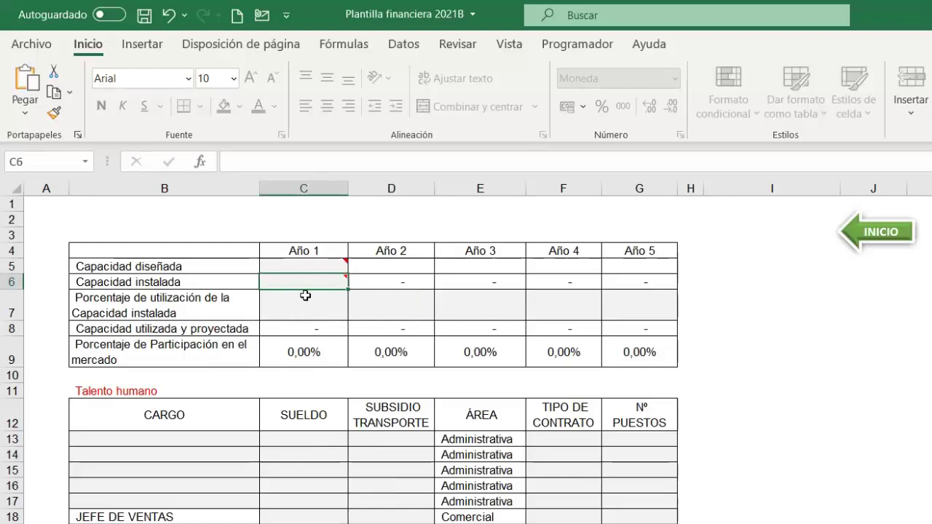
click(307, 268)
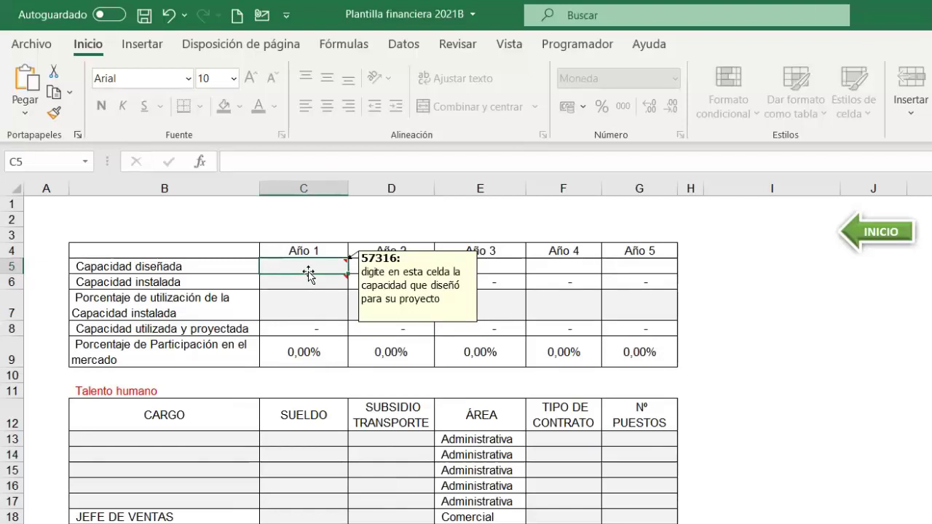
text(489.)
text(000)
key(Return)
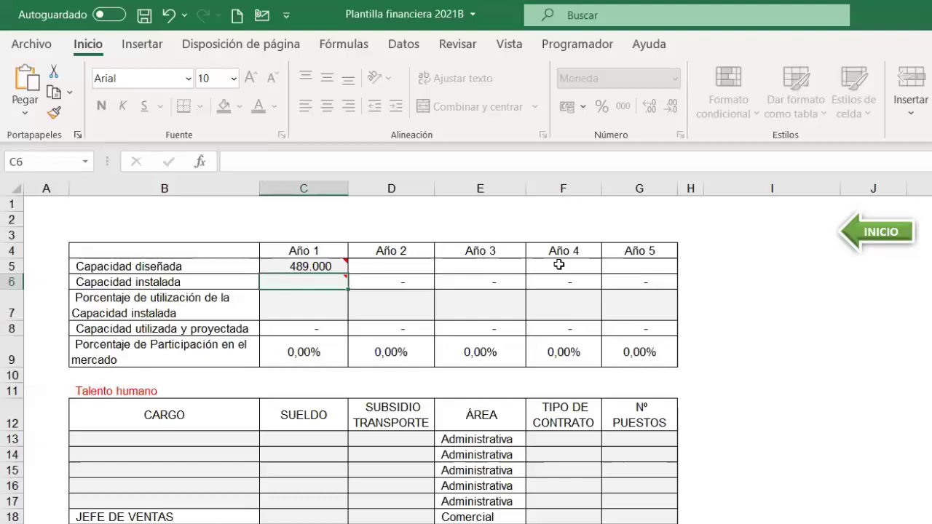
Step: Set the Capacidad instalada for Año 1 to 157600 in the capacity table
text(157)
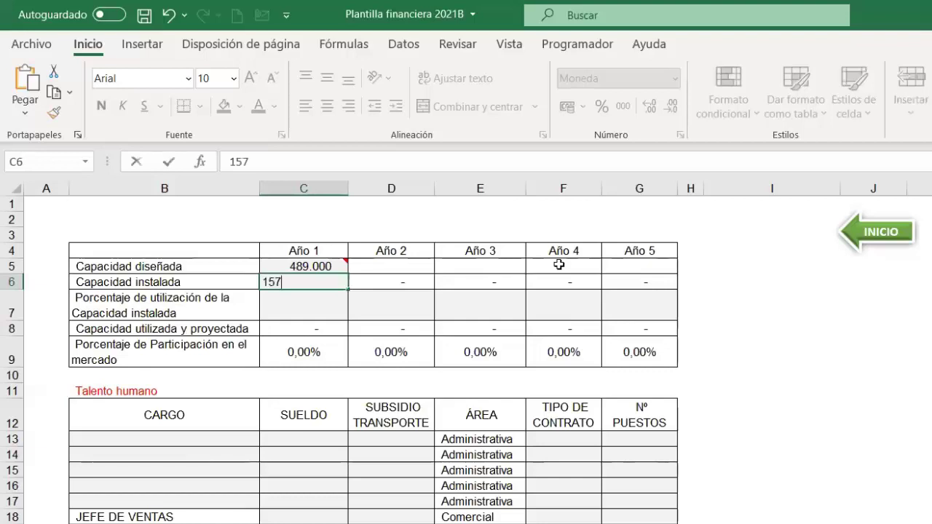
text(600)
key(Return)
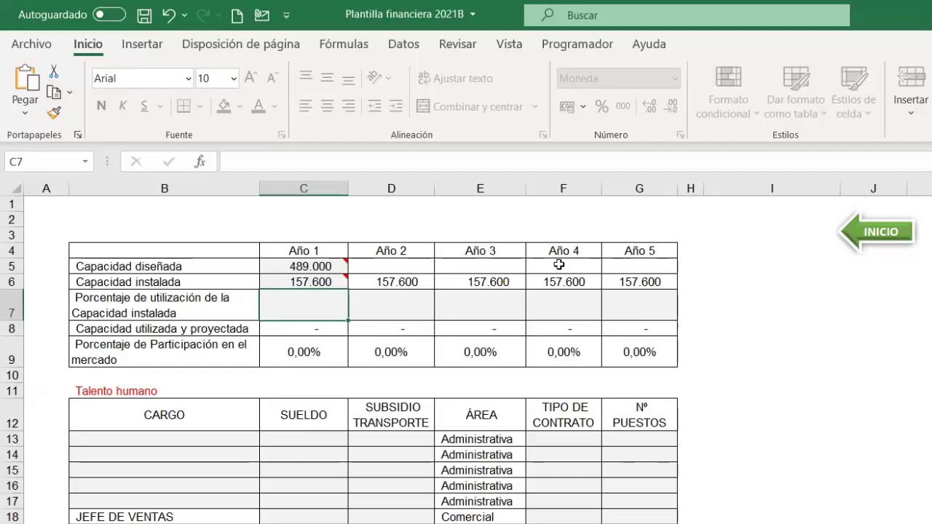
Step: Set the Porcentaje de utilización de la Capacidad instalada to 75% for Año 1 and to the formula =C7+1,02% for Año 2
text(75)
key(Return)
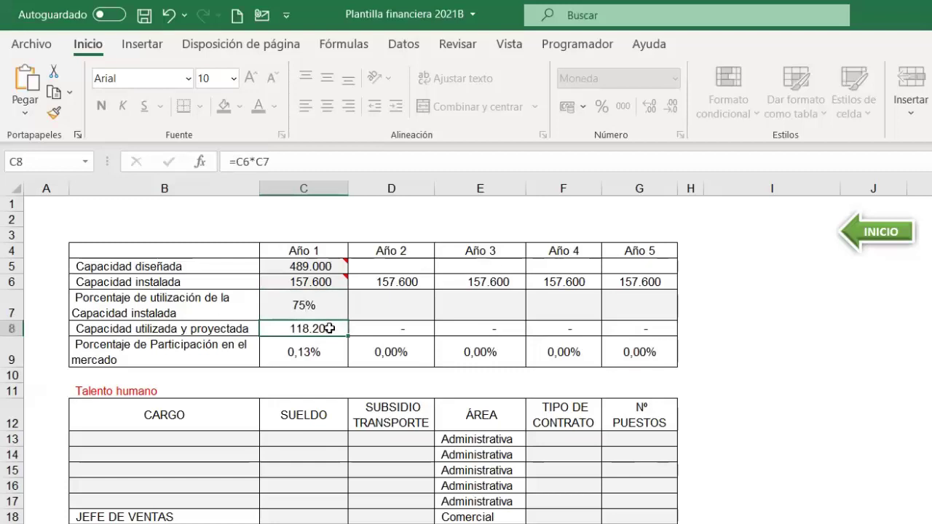
click(377, 310)
text(=)
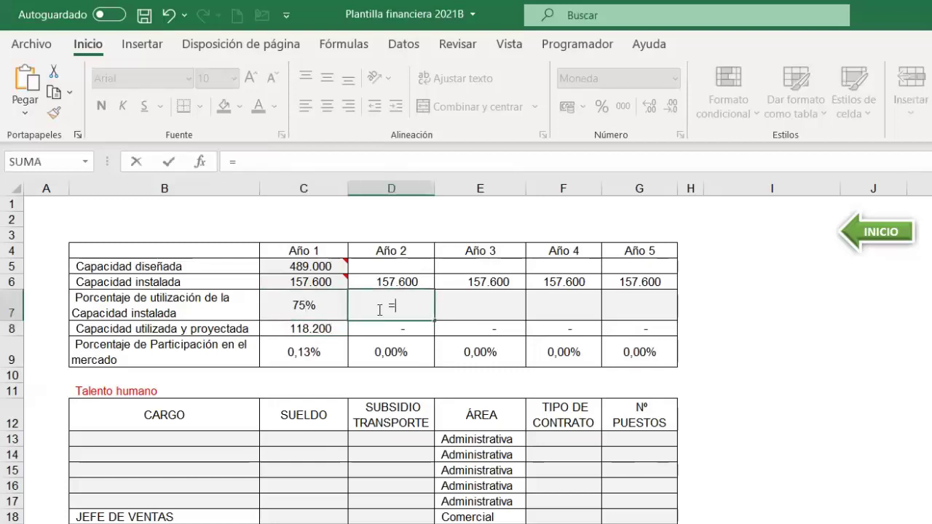
click(296, 312)
text(+2%)
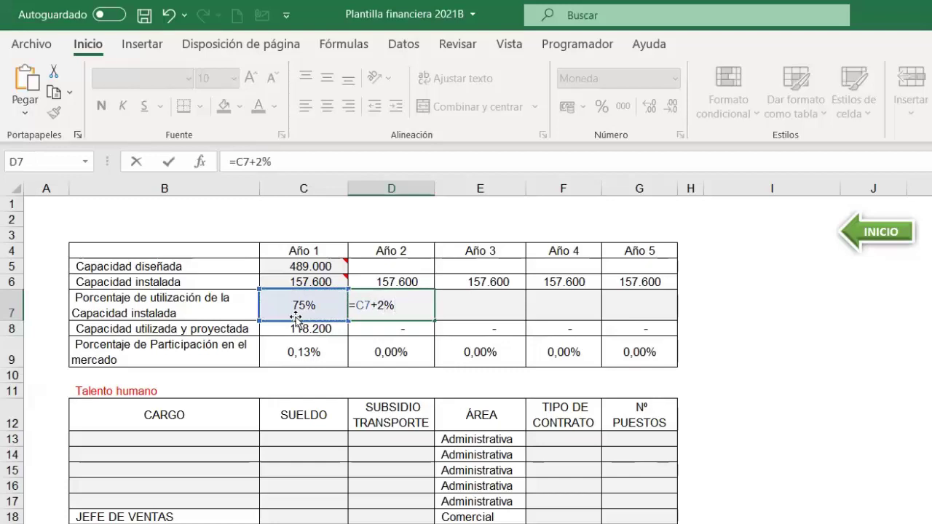
click(379, 304)
text(1,)
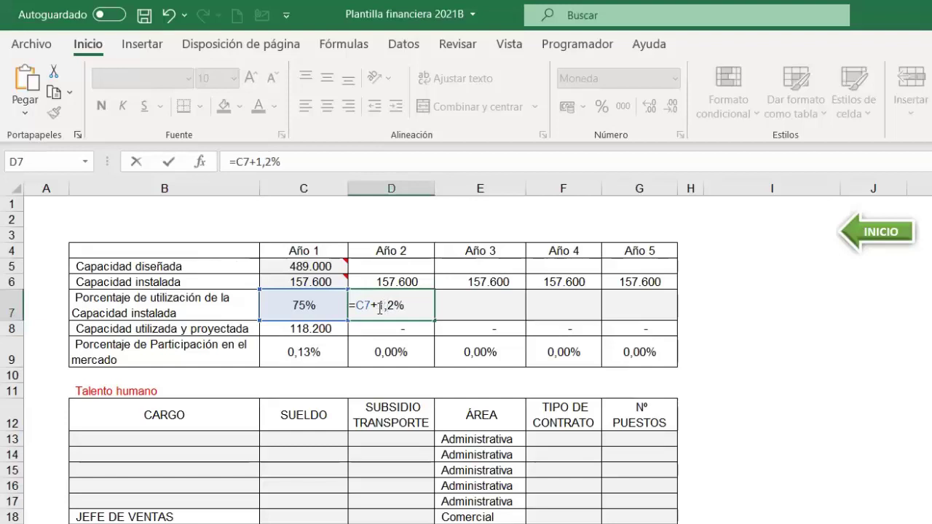
text(0)
key(Return)
Step: Copy the Año 2 utilization percentage formula across through Año 5
click(385, 307)
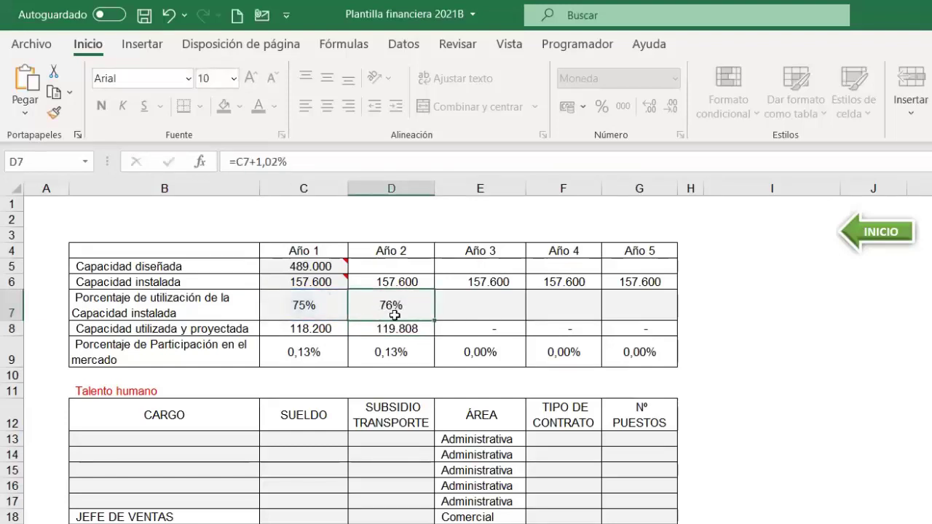
drag(435, 320, 667, 335)
drag(276, 312, 627, 311)
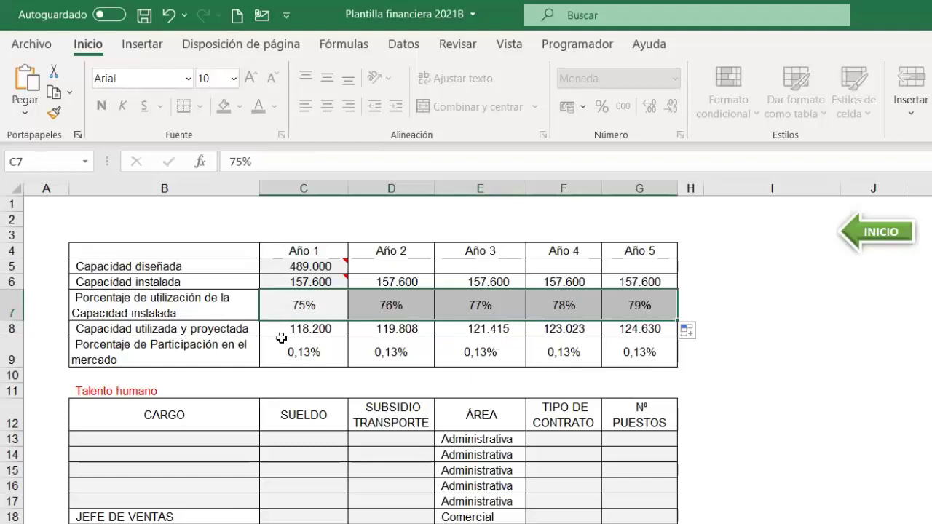
Step: Check the Capacidad utilizada y proyectada values and their formulas from Año 1 to Año 5
click(305, 331)
click(378, 329)
click(482, 329)
click(565, 330)
click(639, 329)
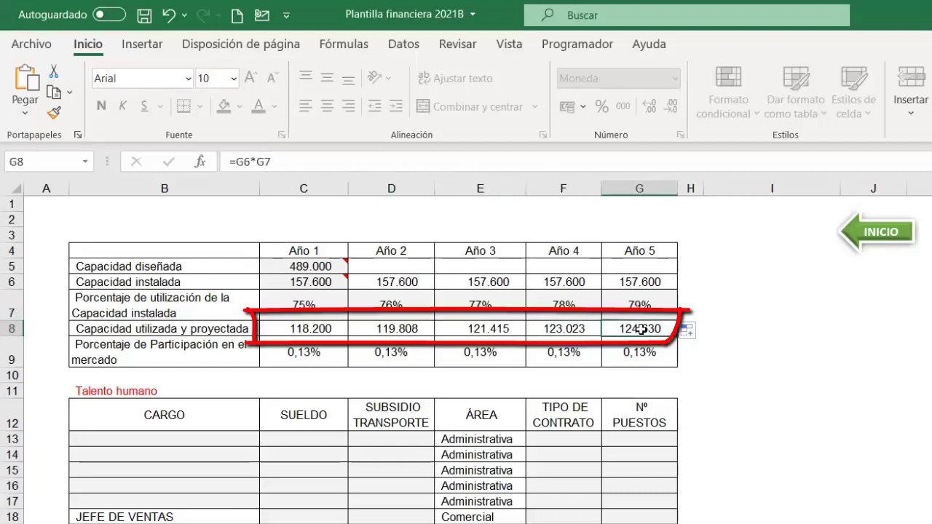
click(332, 334)
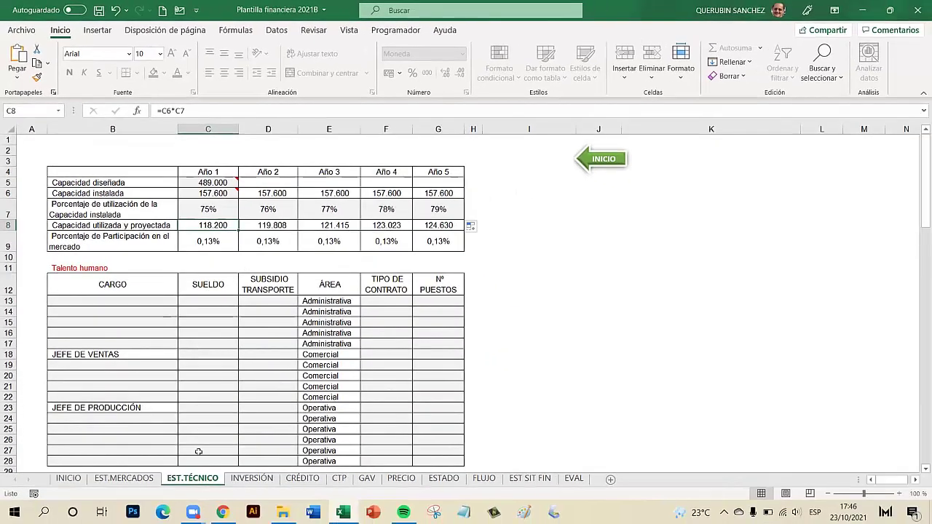
Step: Unprotect the EST.TÉCNICO sheet and protect it again without a password, keeping the default permissions
right_click(195, 479)
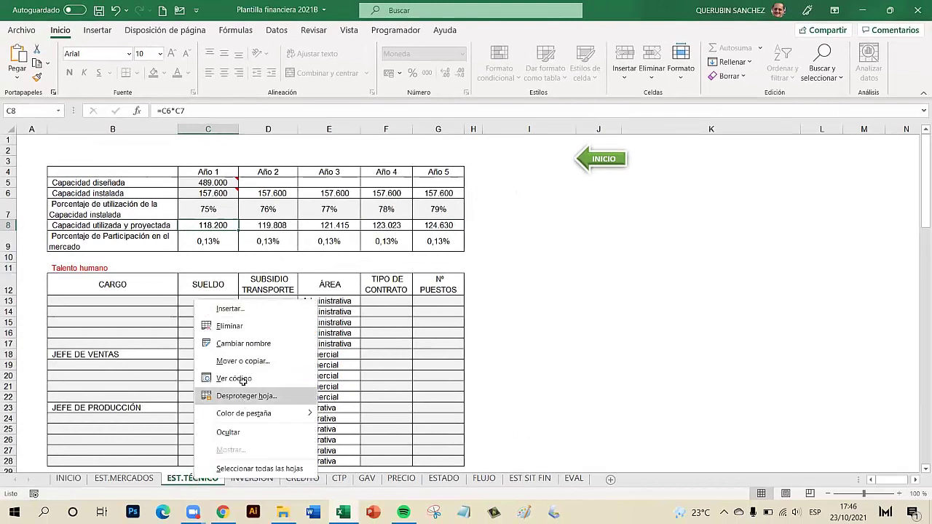
click(244, 400)
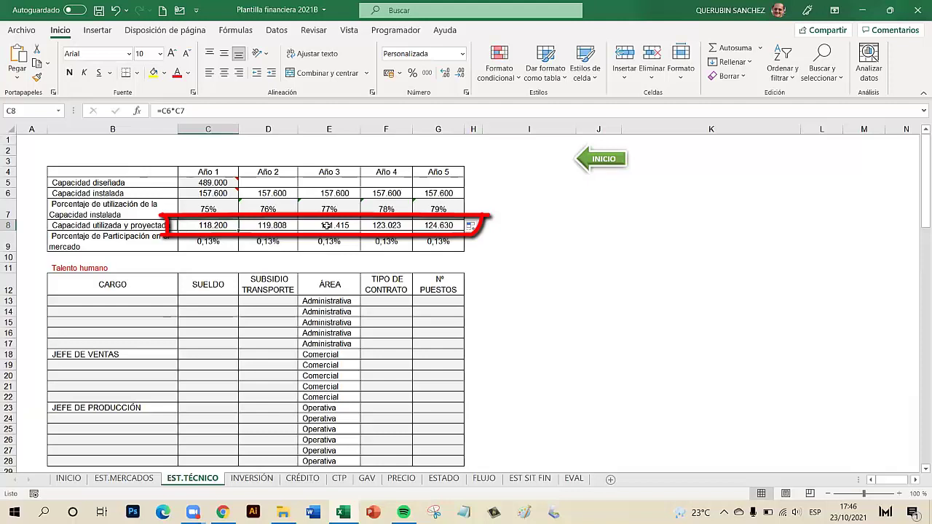
right_click(187, 484)
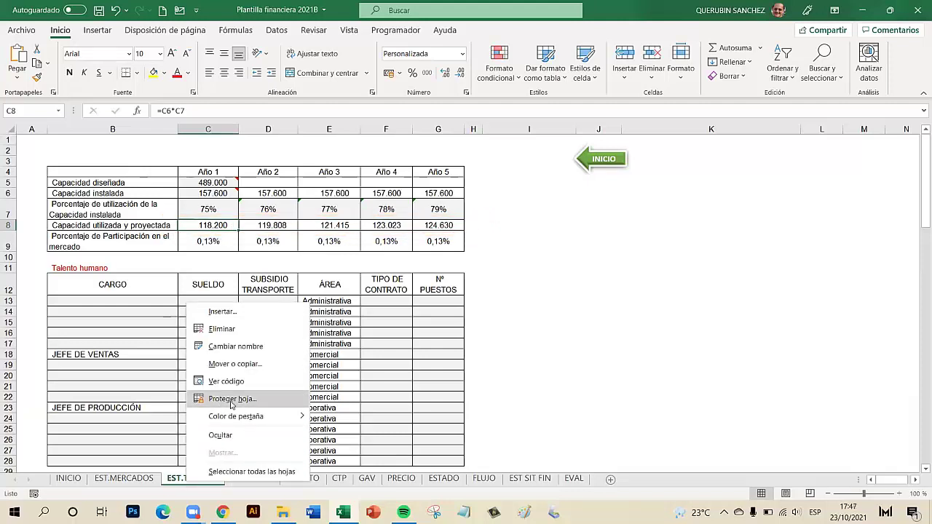
click(232, 399)
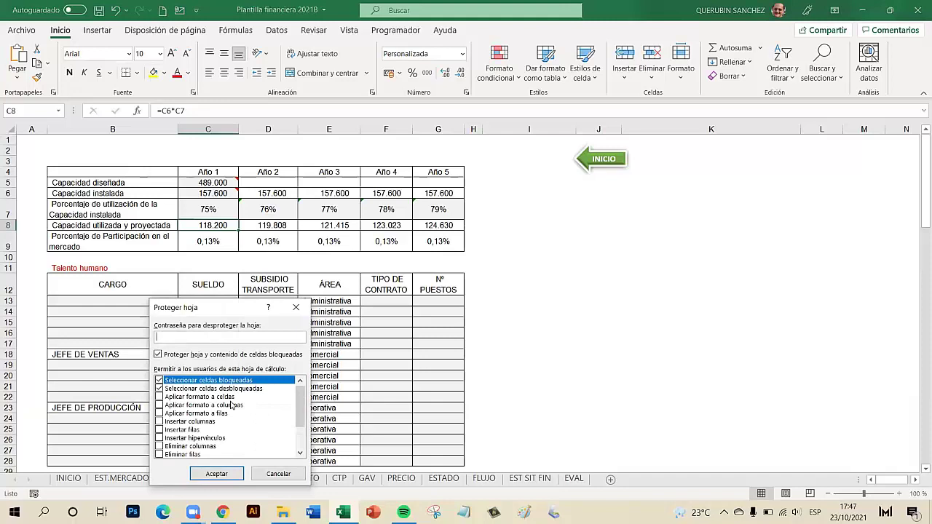
click(217, 473)
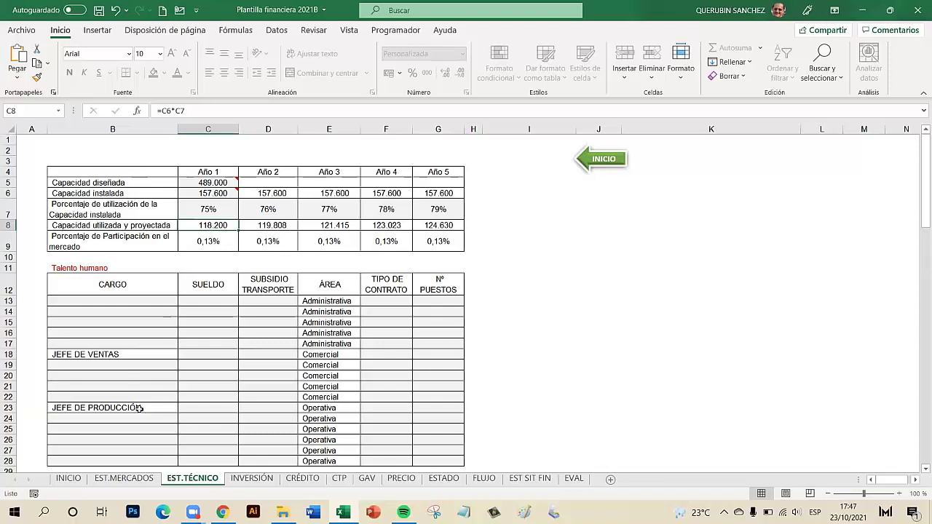
Step: Consult the projected demand tables on EST.MERCADOS and inspect the Año 1 Porcentaje de Participación en el mercado formula on EST.TÉCNICO
click(125, 479)
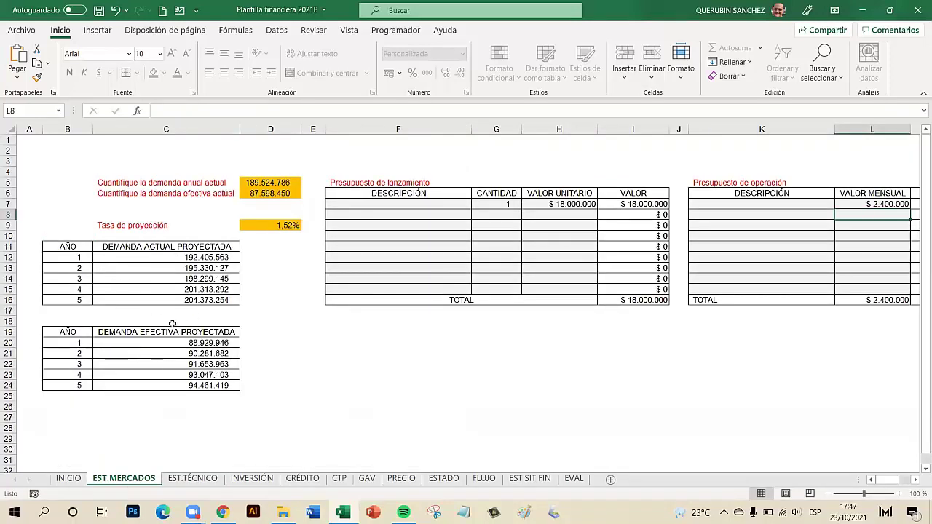
click(206, 478)
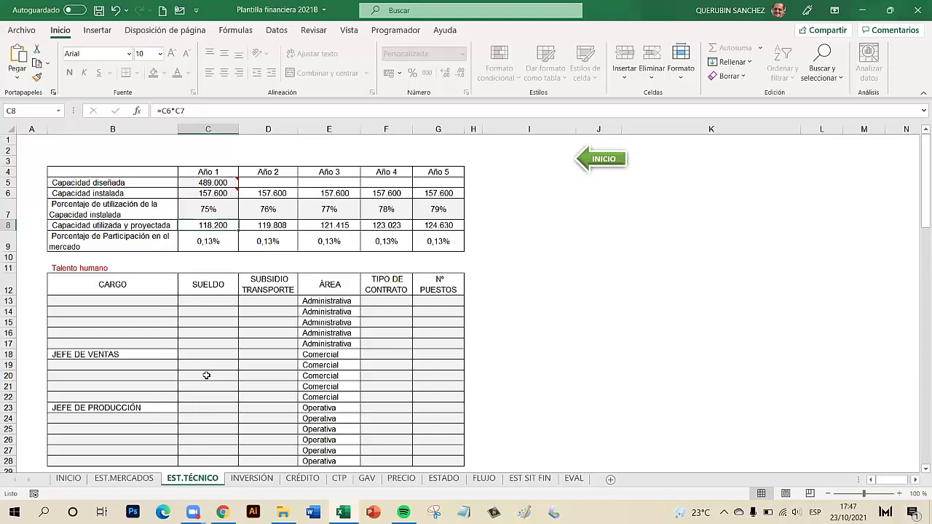
click(215, 245)
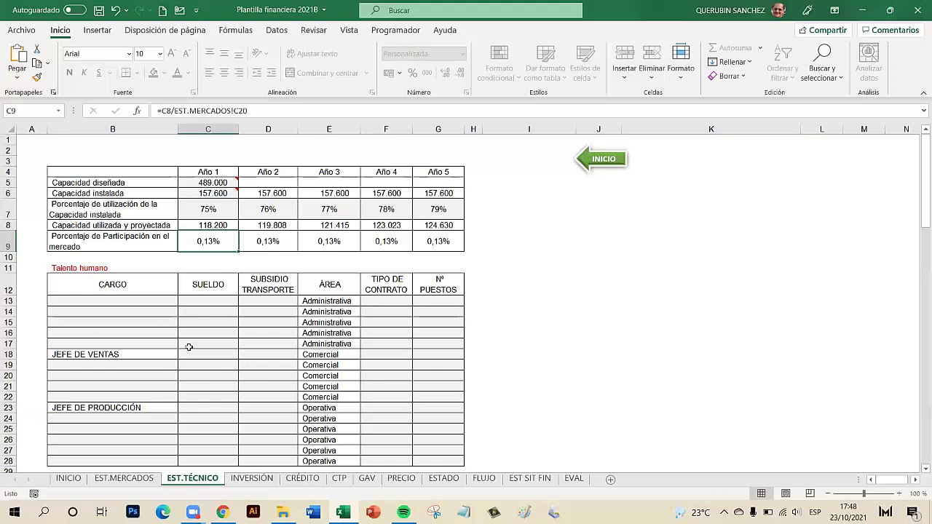
Step: Enter GERENTE as the CARGO in the first Administrativa row of the Talento humano table
scroll(206, 327, down, 2)
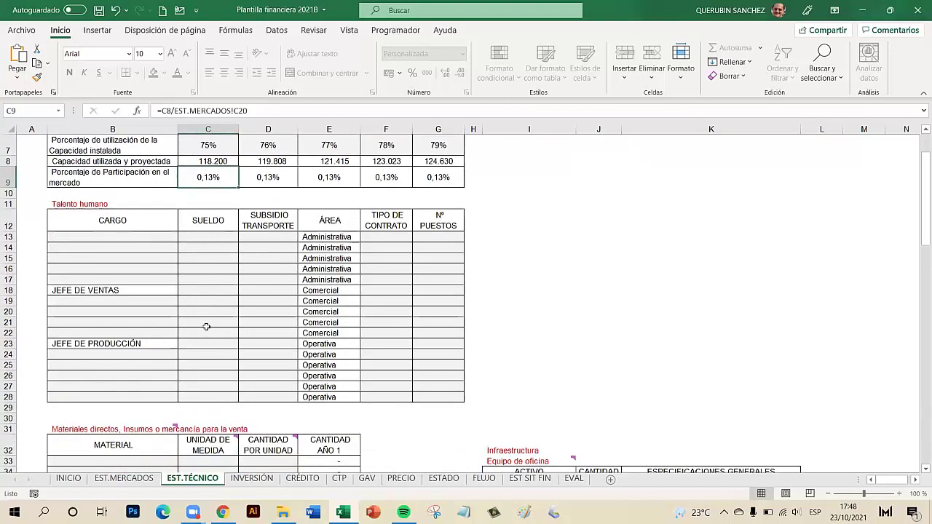
click(153, 239)
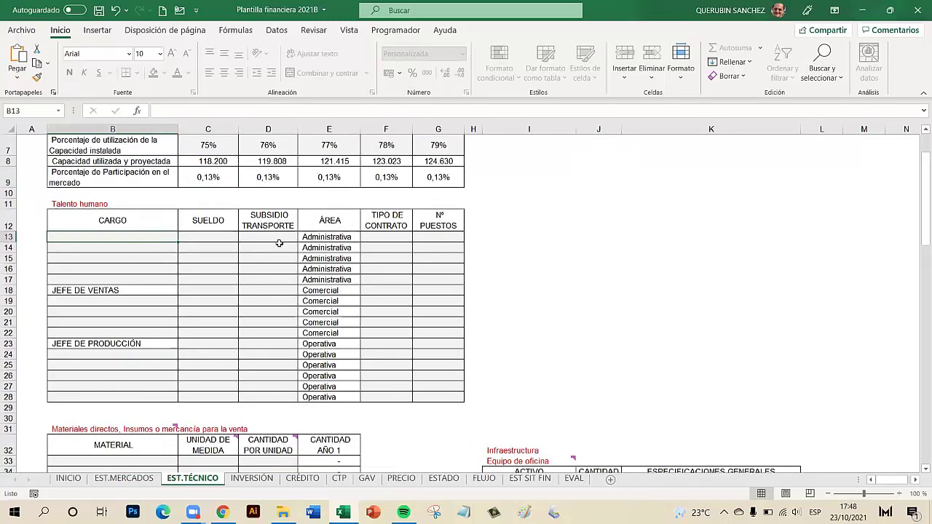
drag(318, 236, 339, 397)
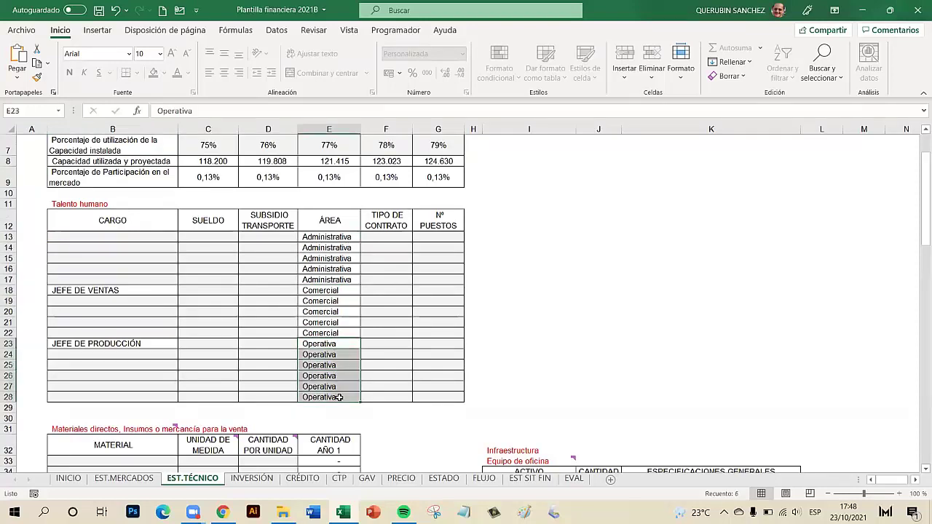
click(162, 238)
text(GER)
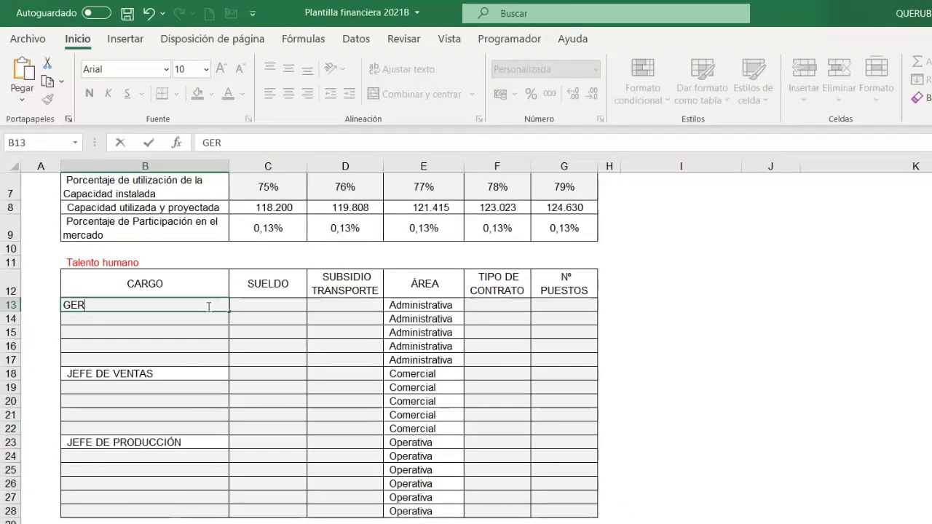
text(ENTE)
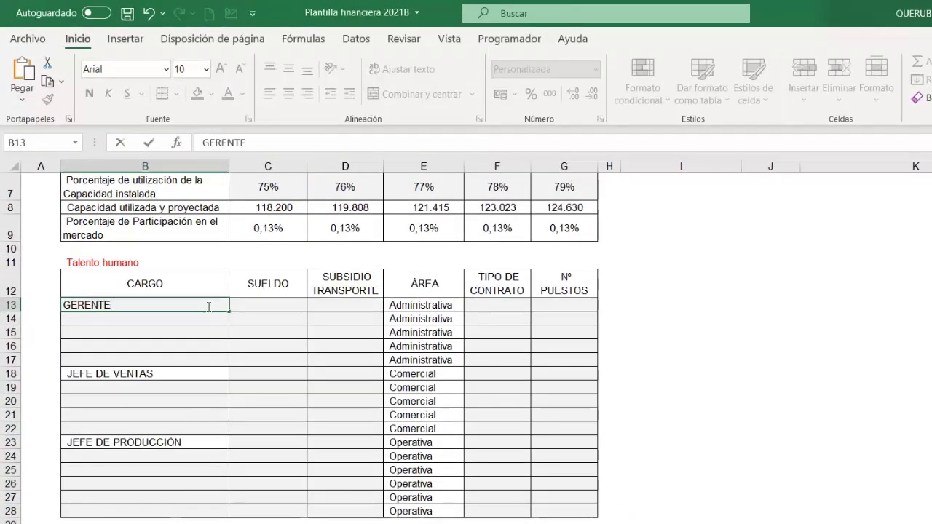
key(Return)
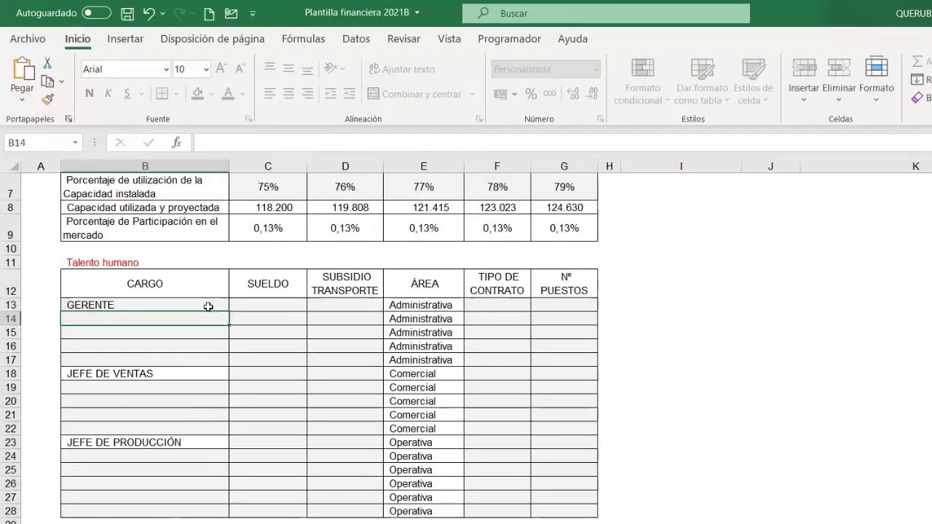
Step: Set the GERENTE row's SUELDO to 2.500.000 and its SUBSIDIO TRANSPORTE to 0
click(297, 310)
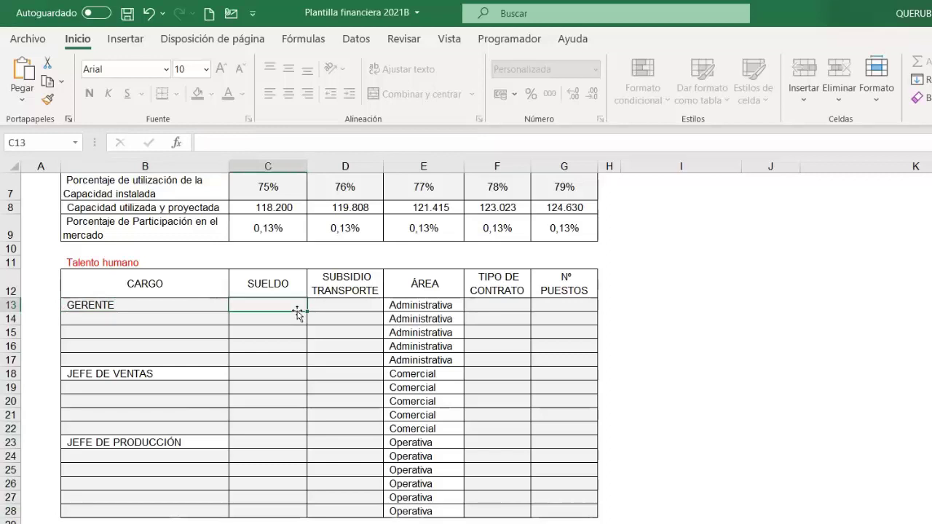
text(2.500.00)
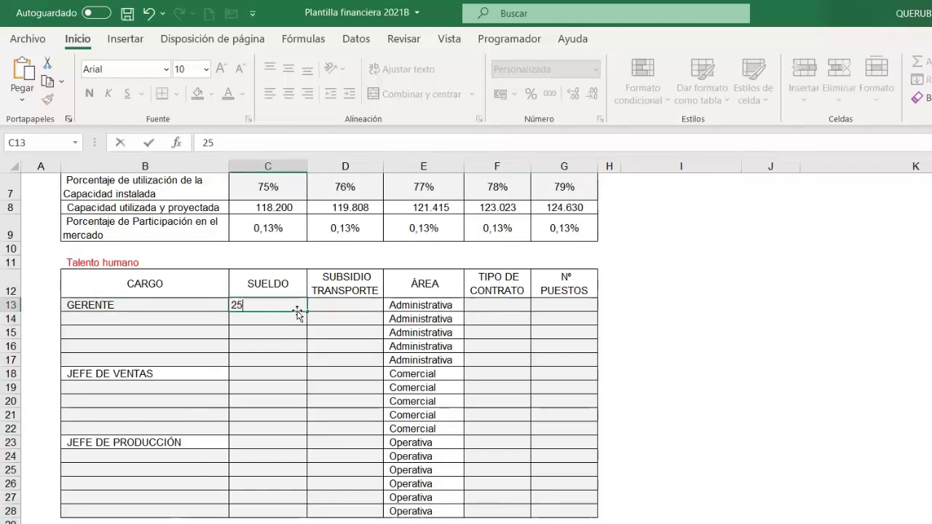
text(0)
key(Return)
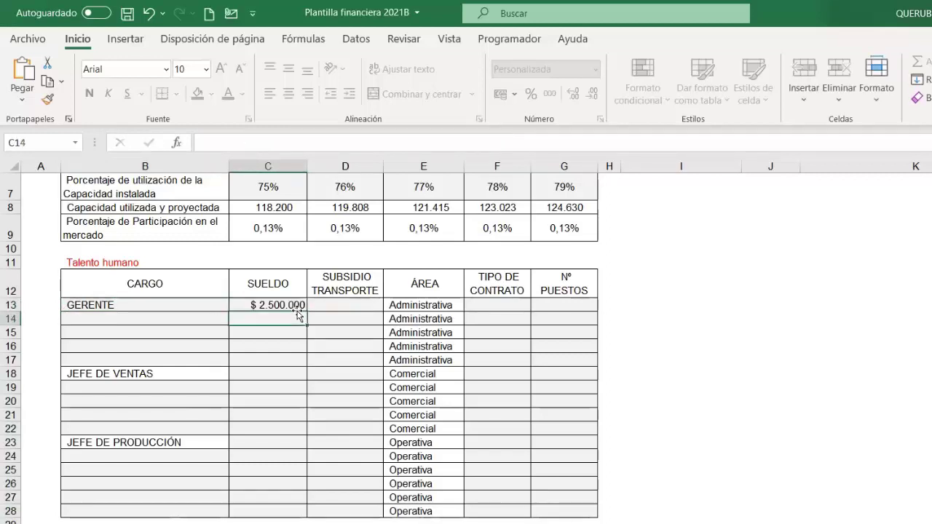
click(335, 309)
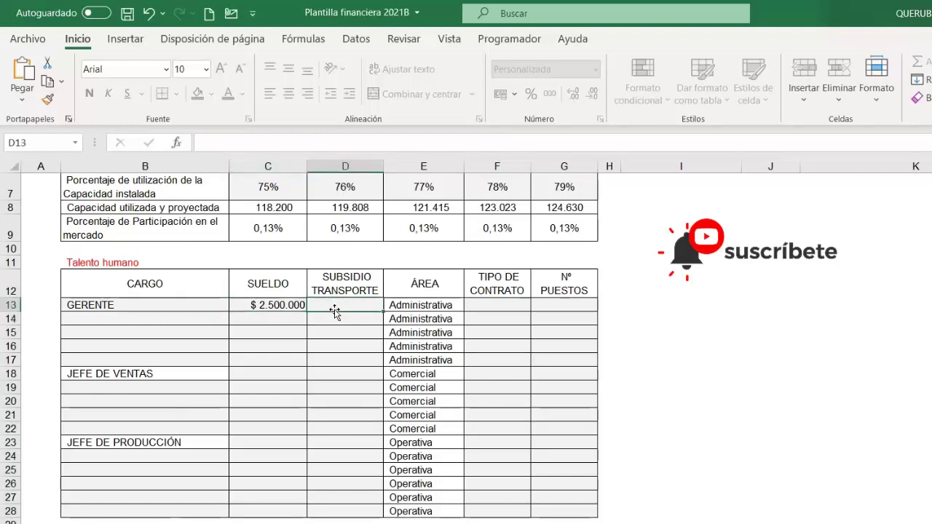
text(0)
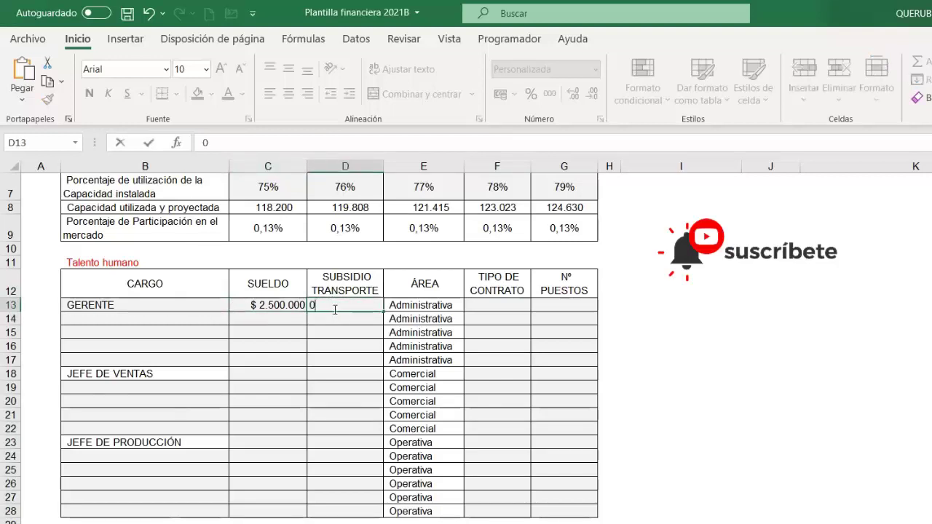
key(Return)
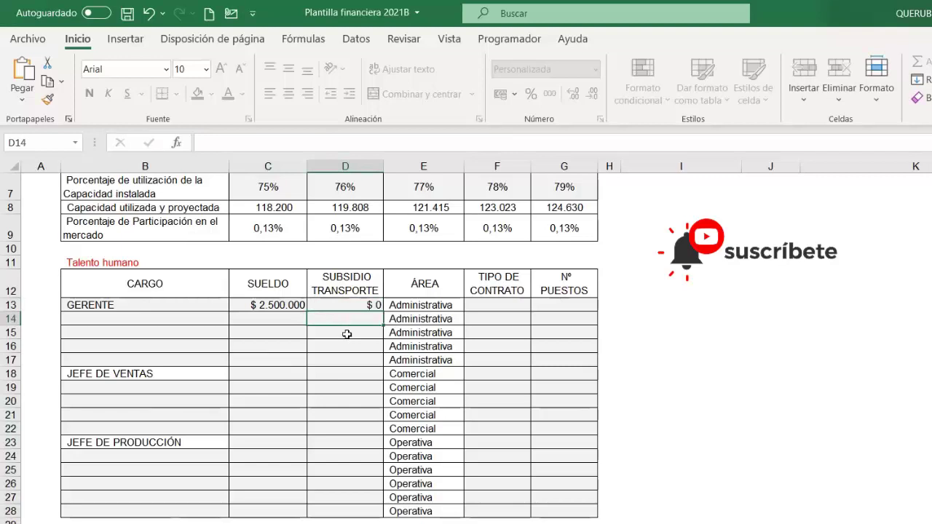
Step: Set the Nº PUESTOS for the GERENTE row to 1, leaving TIPO DE CONTRATO blank
click(481, 306)
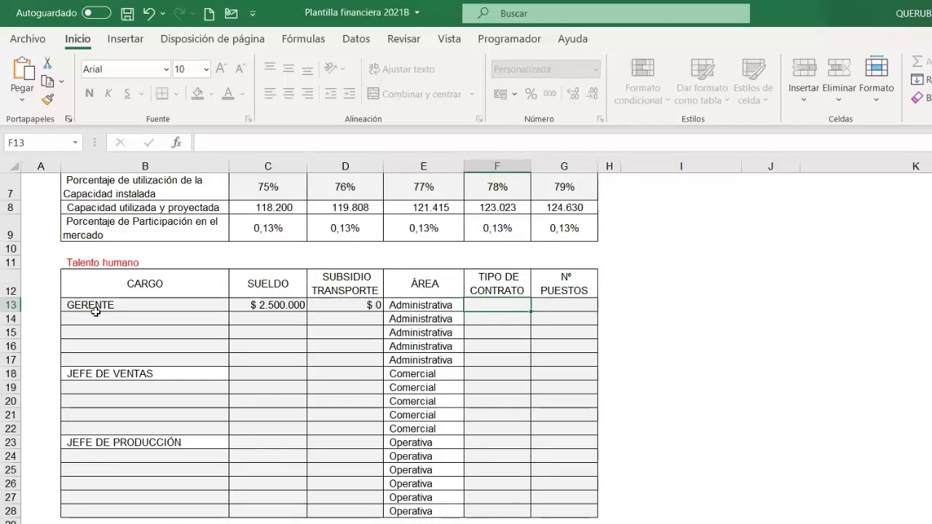
click(577, 306)
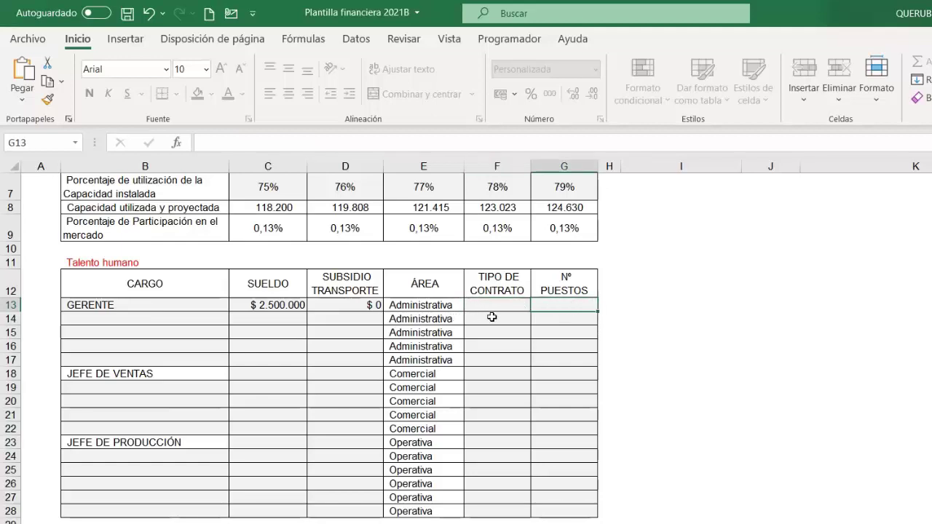
text(1)
key(Return)
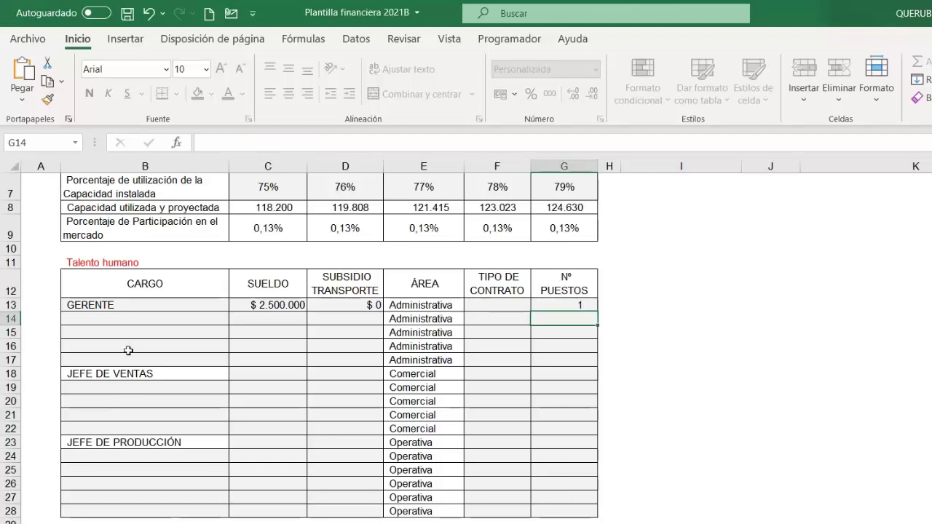
Step: Look over the JEFE DE VENTAS row's SUELDO, SUBSIDIO TRANSPORTE and Nº PUESTOS cells and the CARGO cell beneath it
click(207, 373)
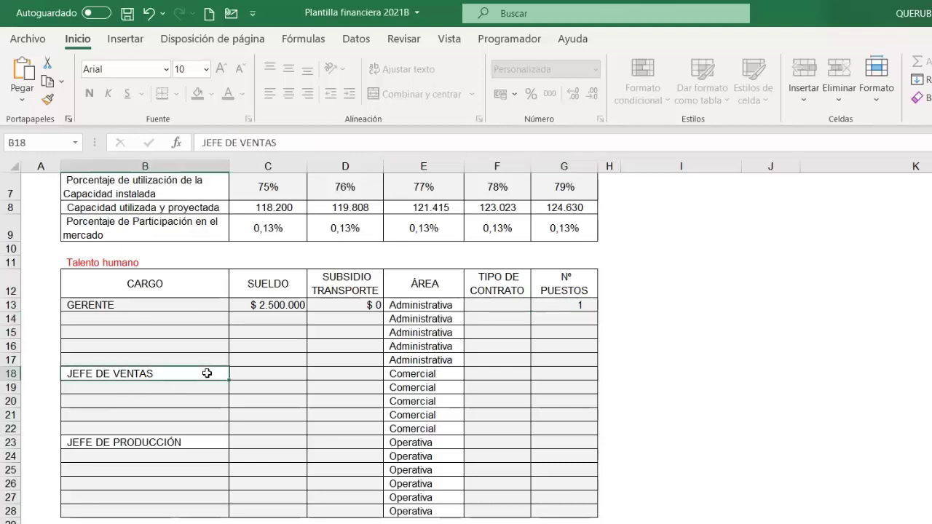
click(288, 375)
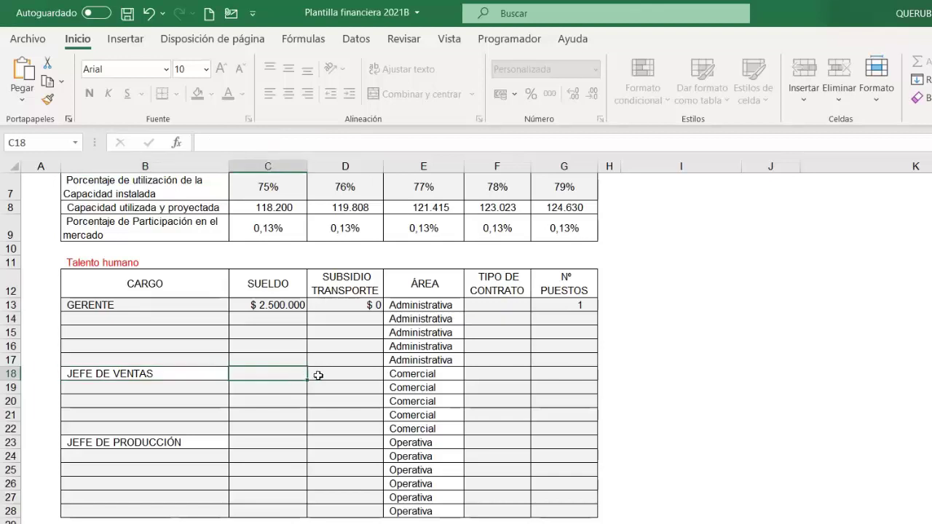
click(364, 376)
click(555, 372)
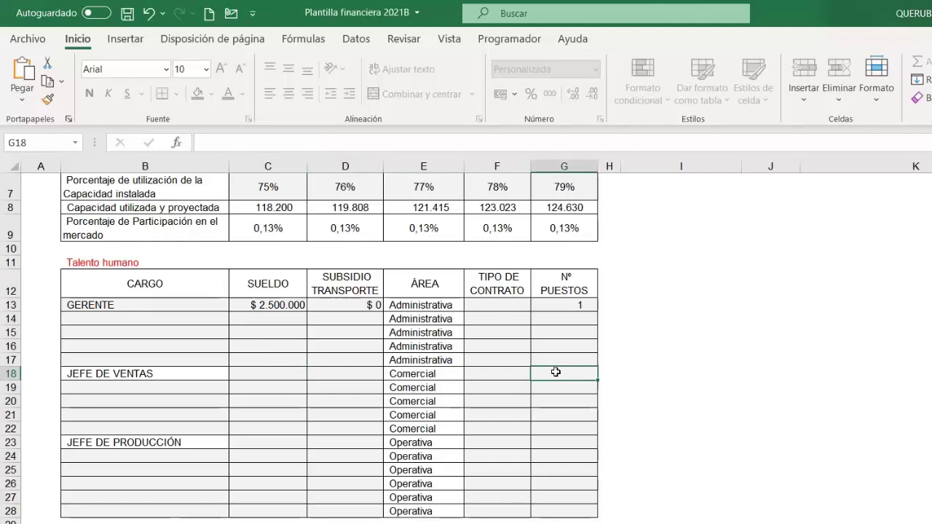
click(170, 386)
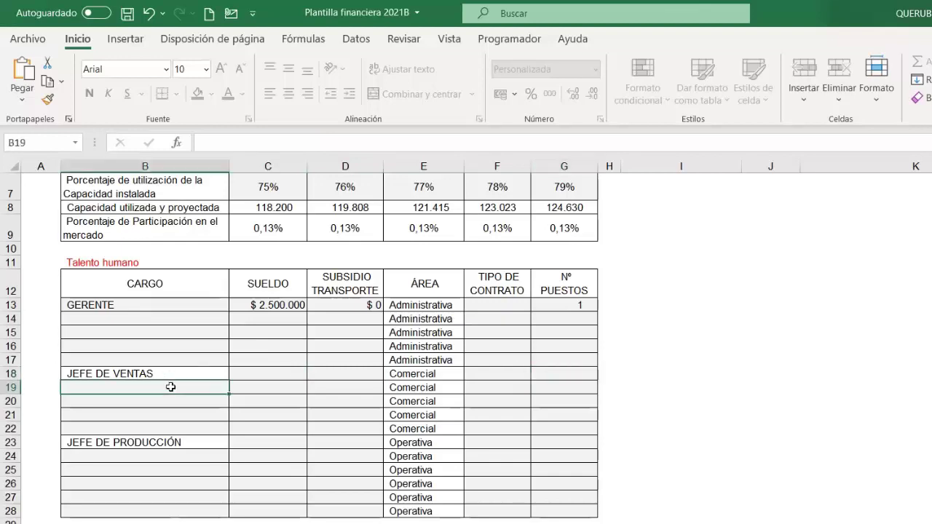
Step: Enter VENDEDOR as the CARGO in the Comercial row beneath JEFE DE VENTAS
text(VE)
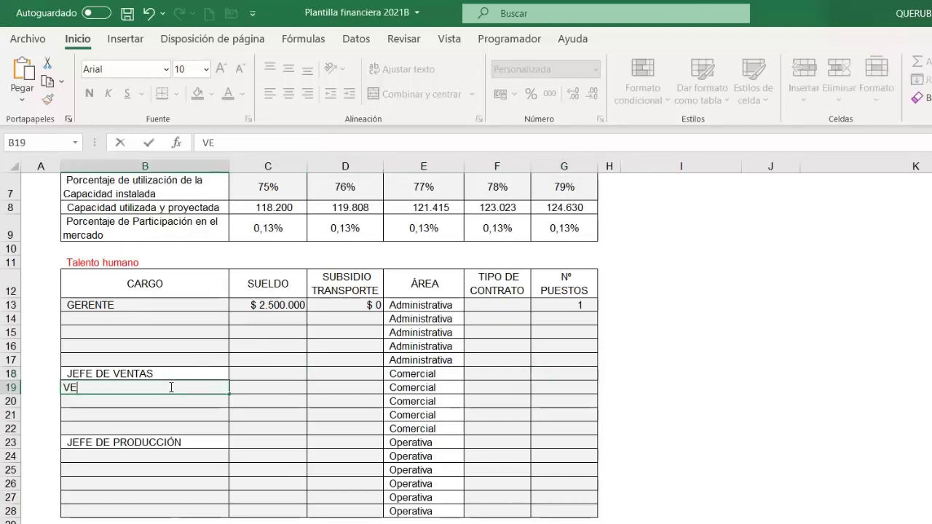
text(NDEDOR)
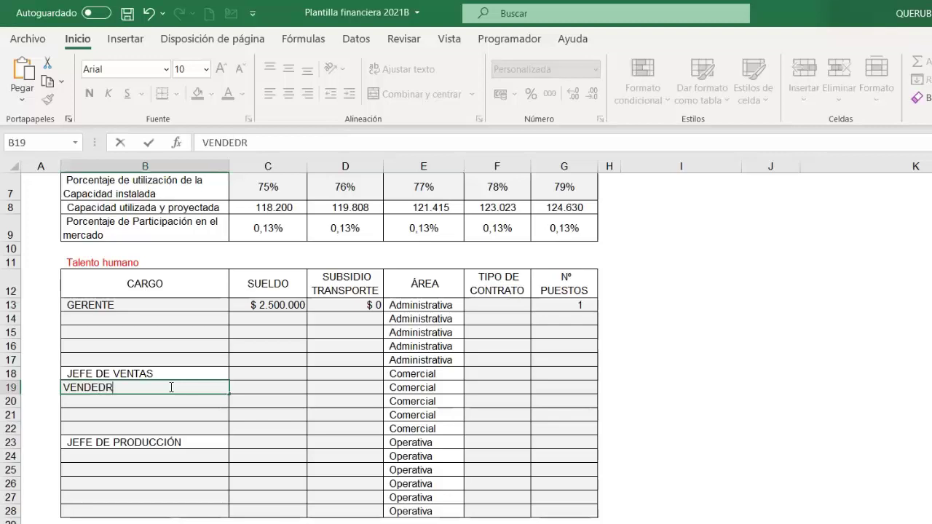
key(BackSpace)
text(OR)
key(Return)
Step: Set the VENDEDOR row's SUELDO to 1.600.000 and its SUBSIDIO TRANSPORTE to 105.000
click(268, 391)
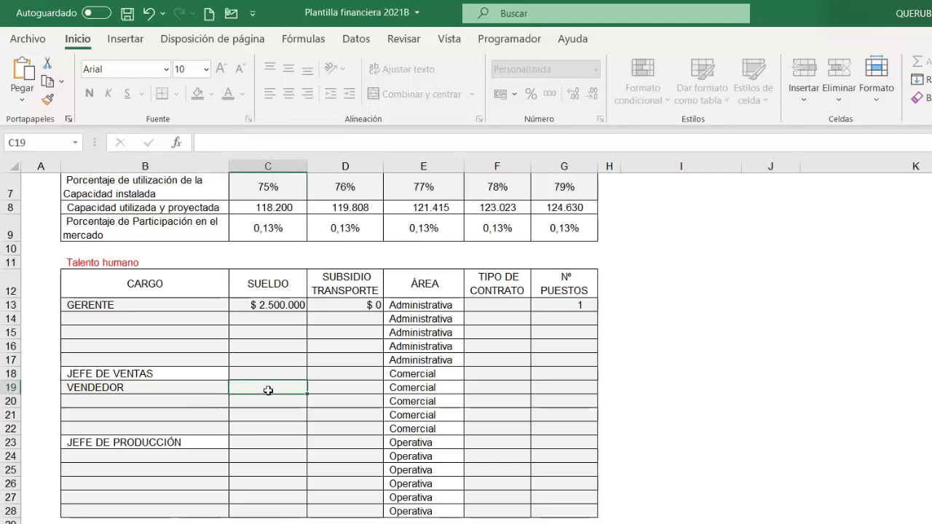
text(1600000)
key(Return)
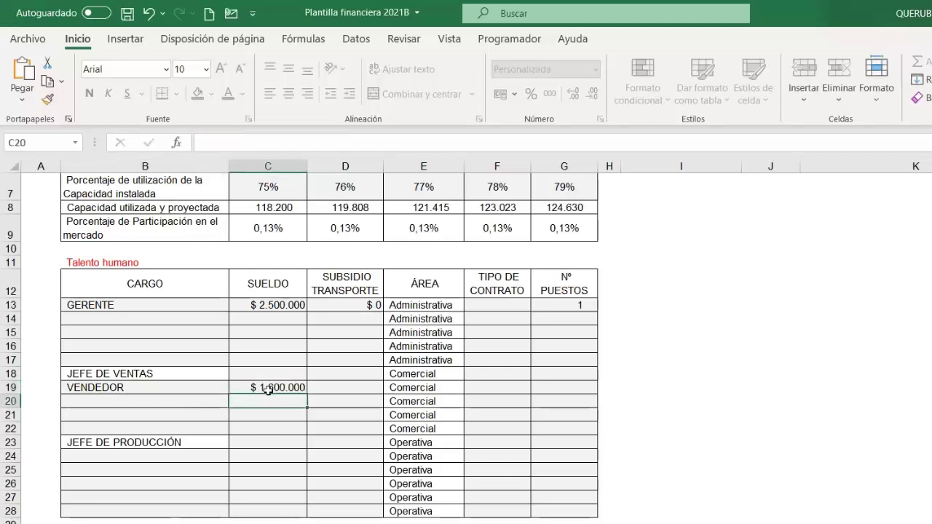
click(339, 386)
text(105000)
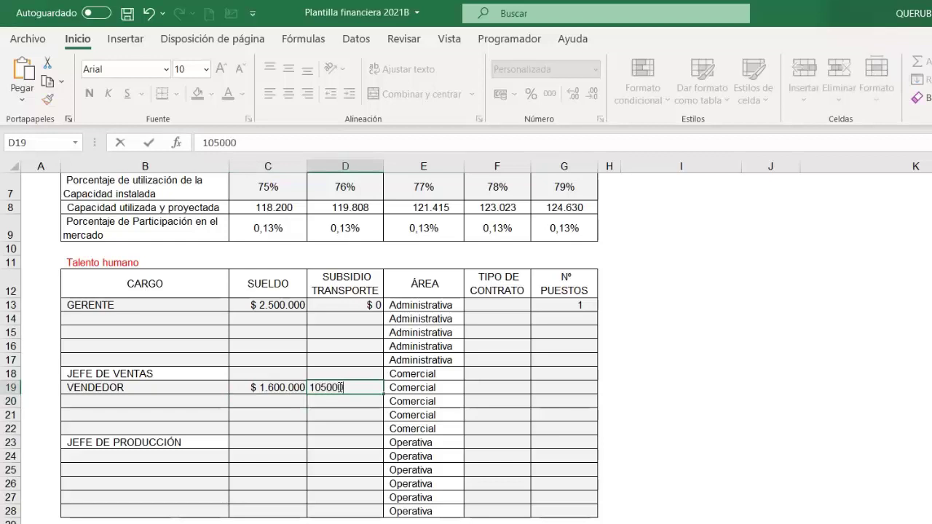
key(Return)
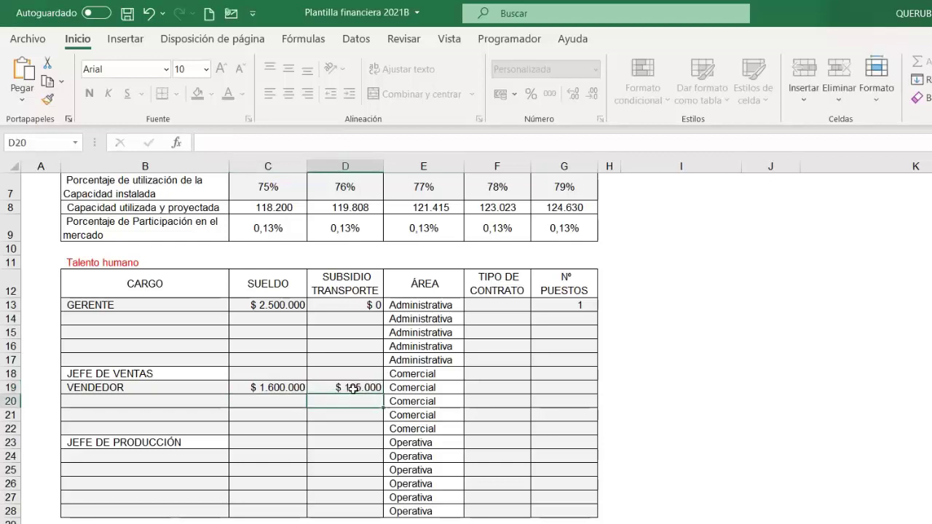
Step: Set the Nº PUESTOS for the VENDEDOR row to 5, leaving TIPO DE CONTRATO blank
click(564, 386)
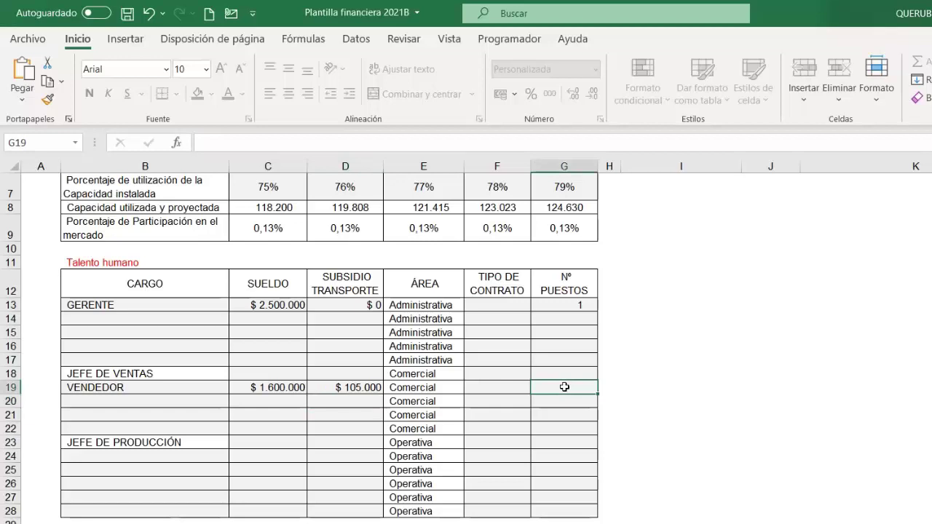
text(5)
key(Return)
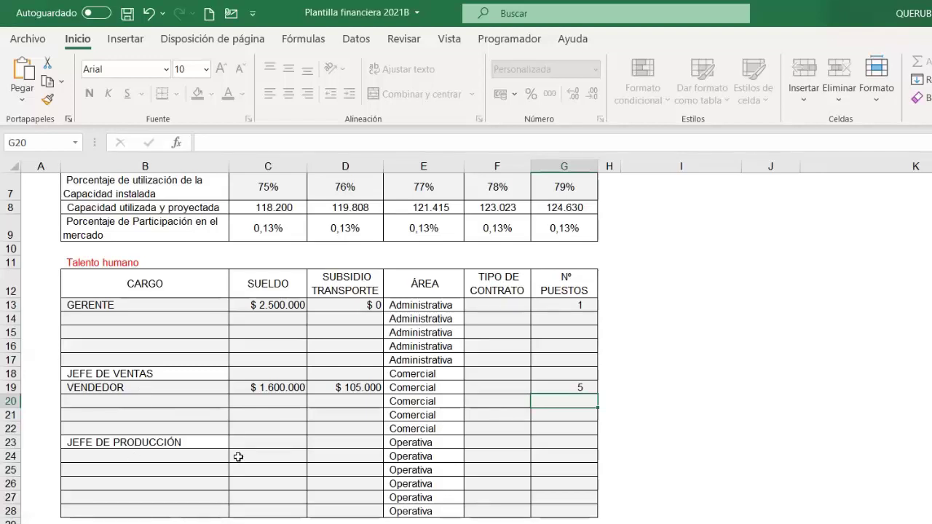
Step: Enter OPERARIO as the CARGO in the Operativa row beneath JEFE DE PRODUCCIÓN
click(263, 438)
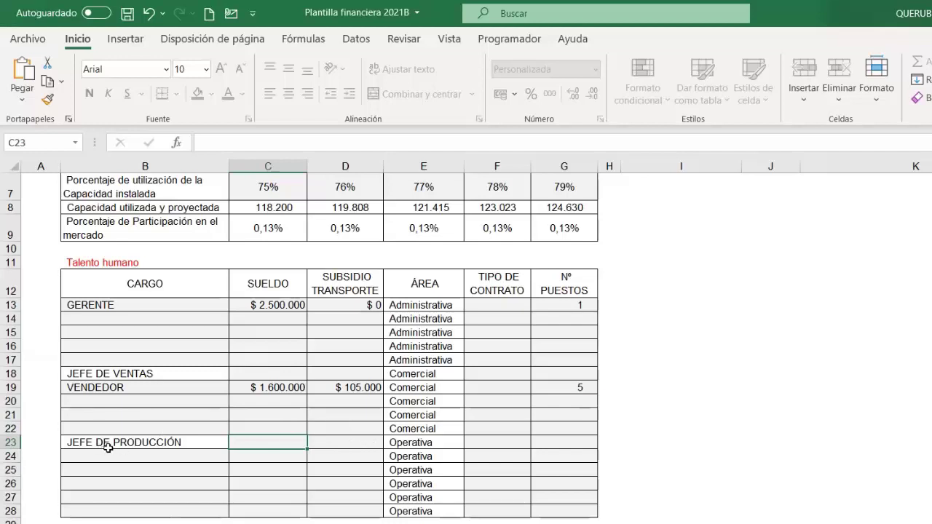
click(151, 457)
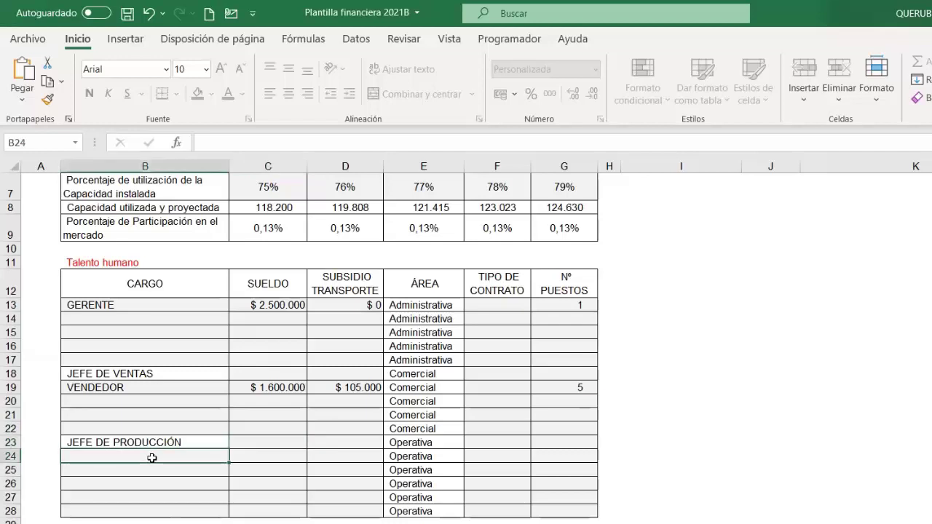
click(263, 441)
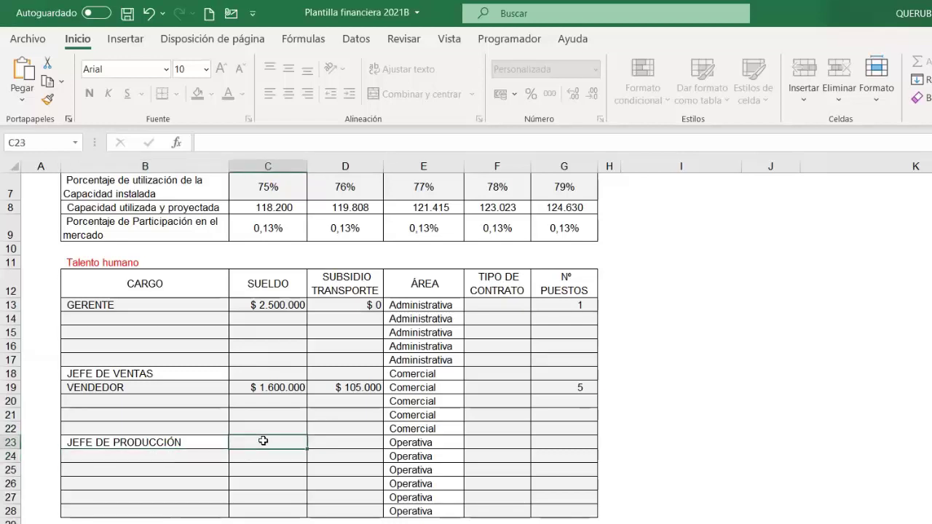
click(214, 454)
text(OPE)
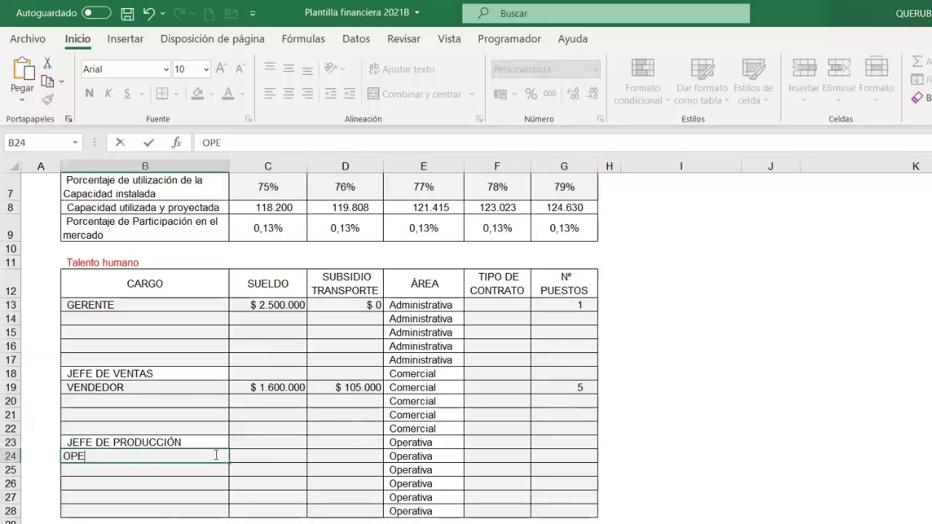
text(RARIO)
key(Return)
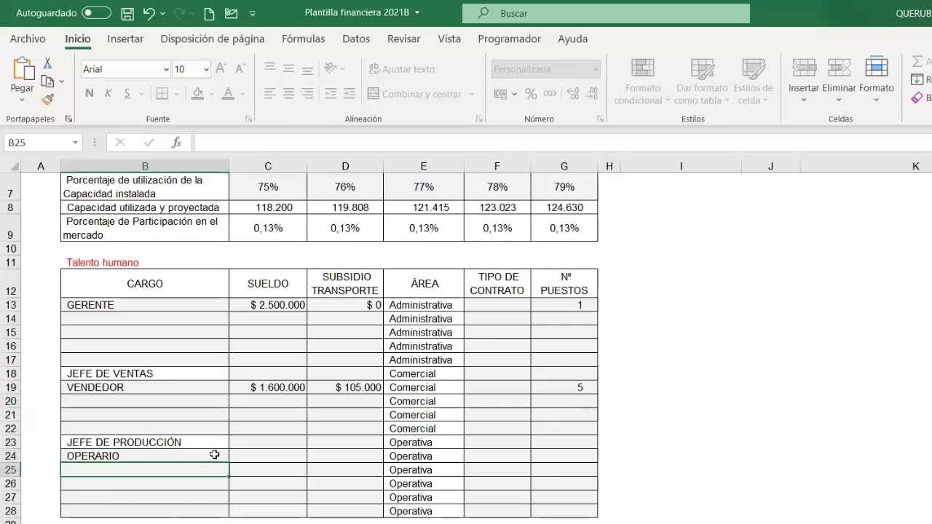
Step: Set the OPERARIO row's SUELDO to 1.200.000 and its SUBSIDIO TRANSPORTE to 105.000
click(258, 457)
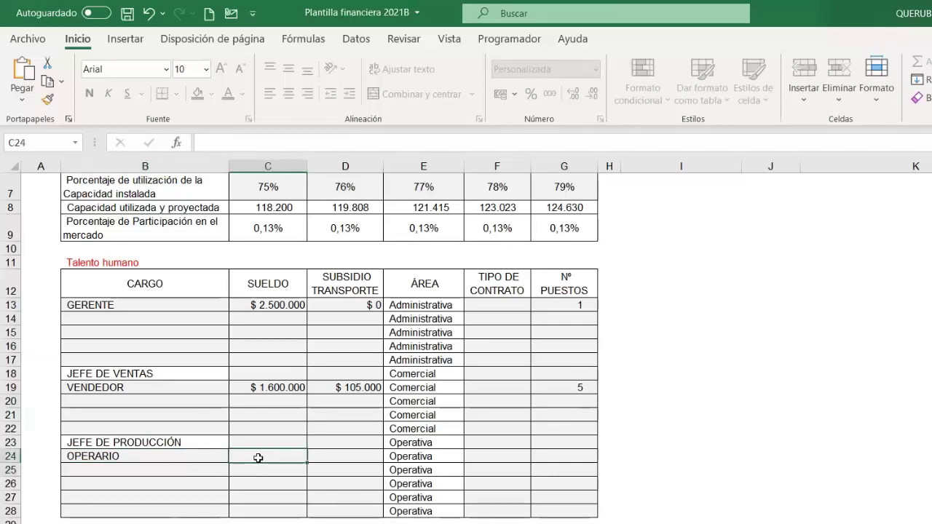
text(1200000)
key(Return)
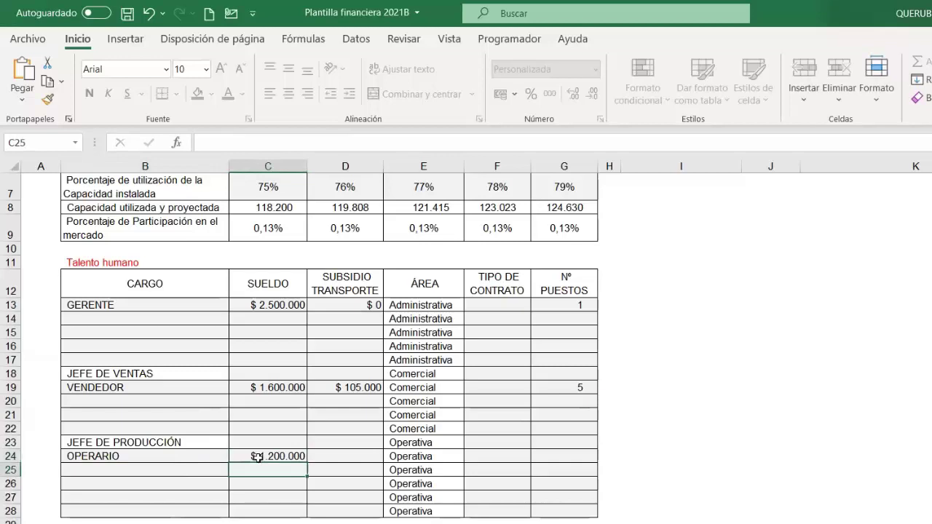
click(329, 454)
text(105.000)
key(Return)
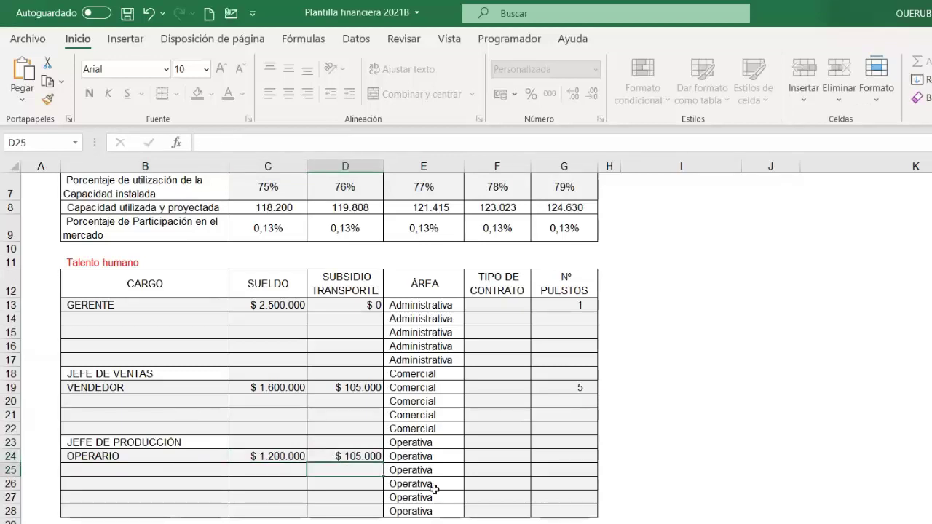
Step: Review the Año 1 Capacidad diseñada and Capacidad instalada, and set the OPERARIO row's Nº PUESTOS to 4
click(546, 455)
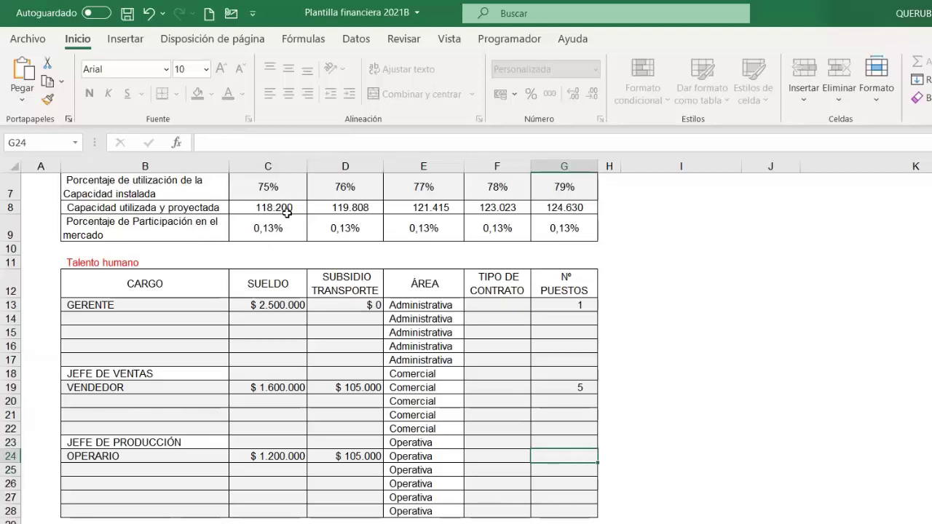
scroll(287, 211, up, 1)
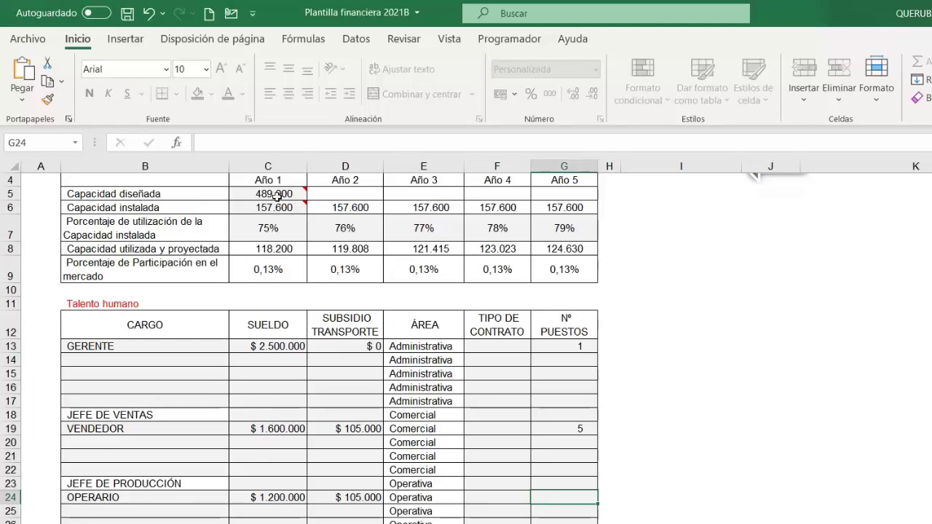
drag(273, 193, 270, 210)
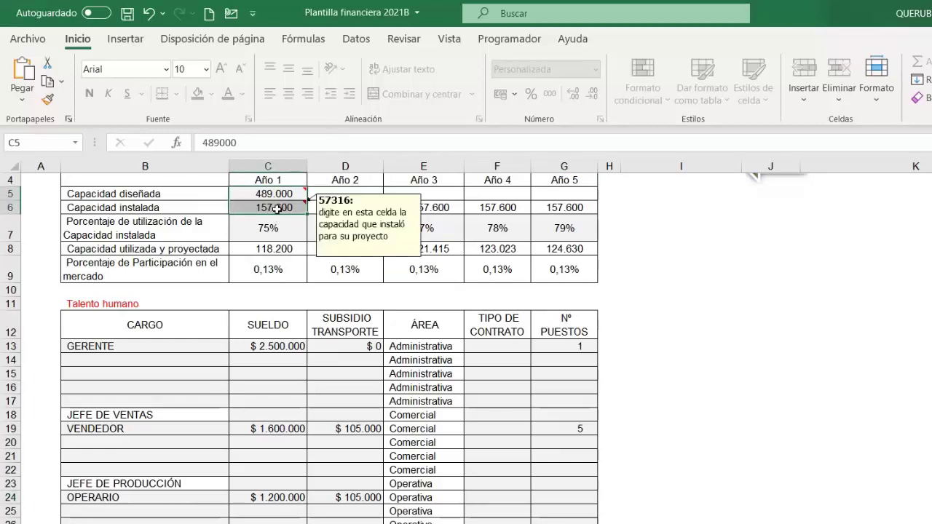
click(276, 209)
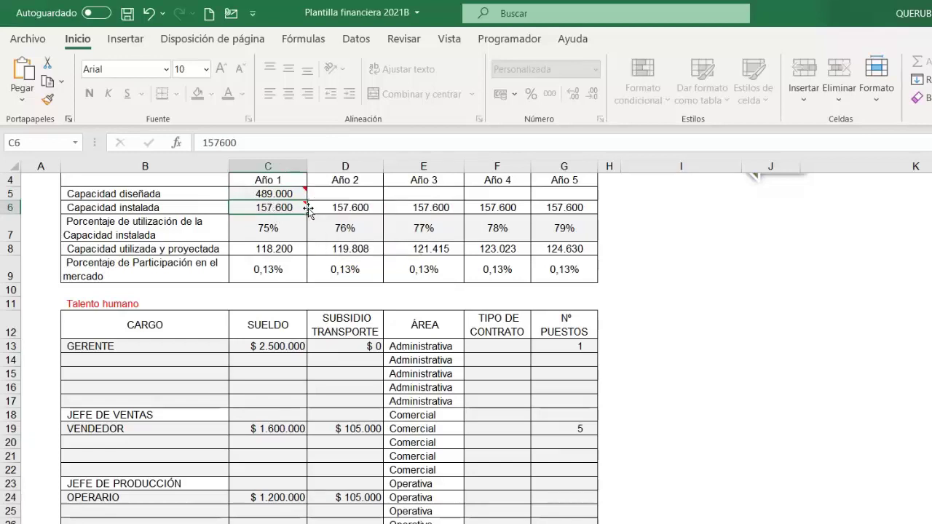
click(570, 500)
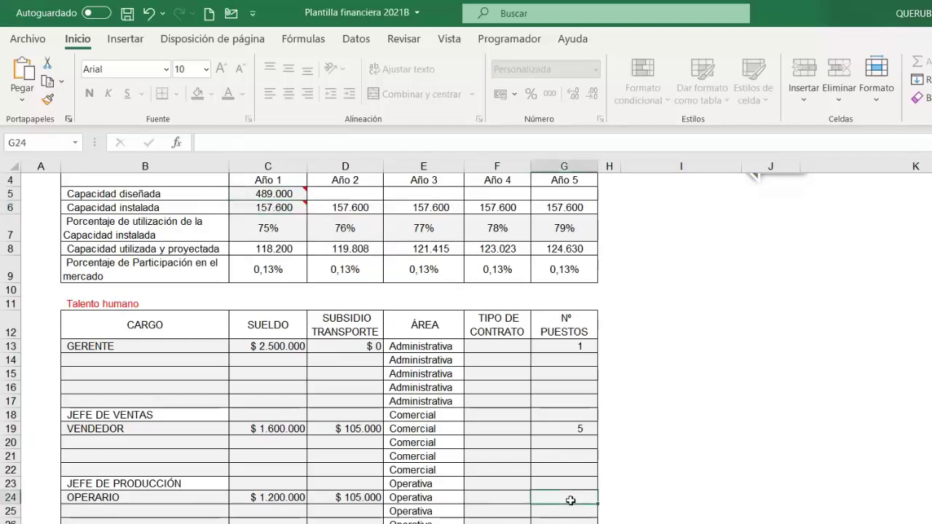
text(4)
key(Return)
click(505, 495)
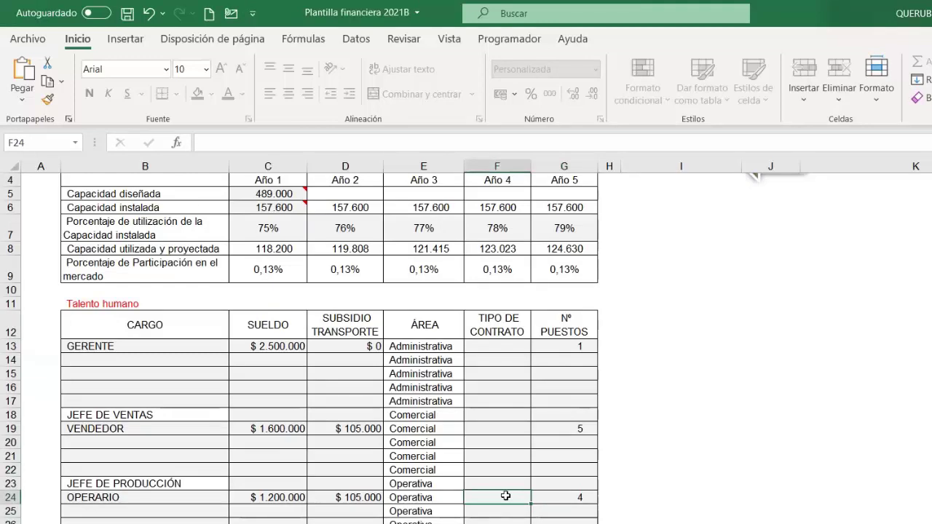
click(582, 501)
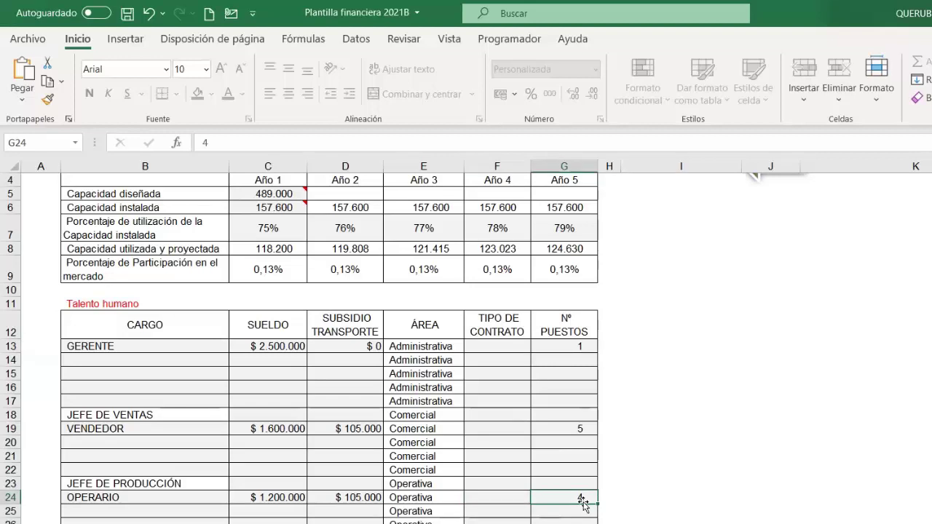
Step: Compare the GERENTE and OPERARIO salaries and set the JEFE DE PRODUCCIÓN row's SUELDO to 1.500.000
click(288, 346)
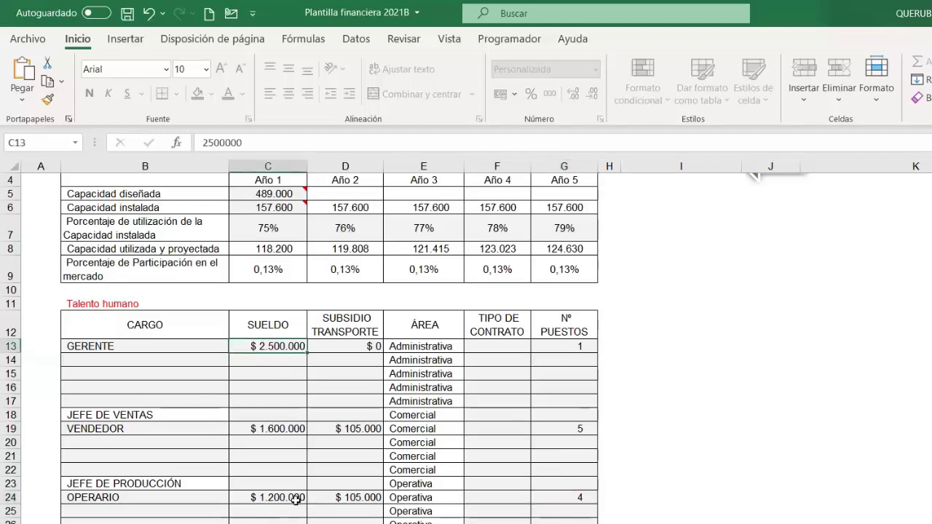
click(277, 498)
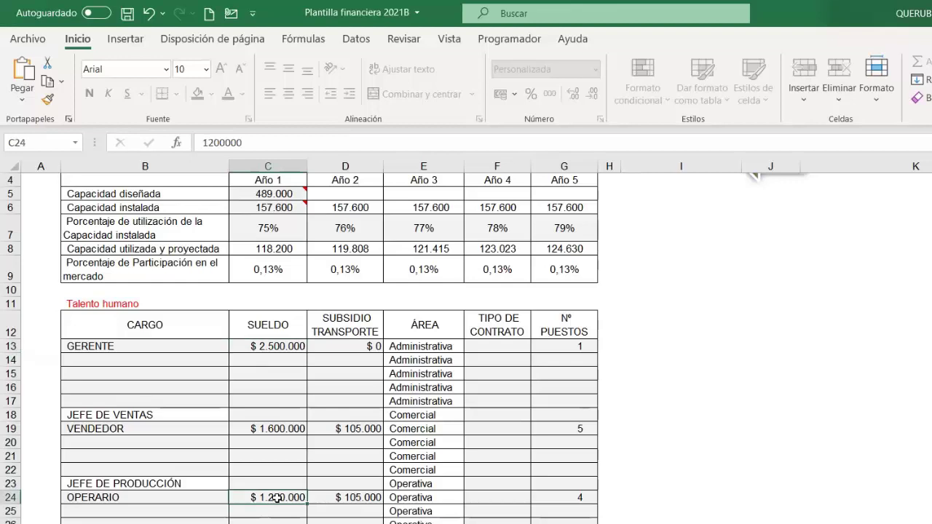
click(282, 483)
text(1.500.00)
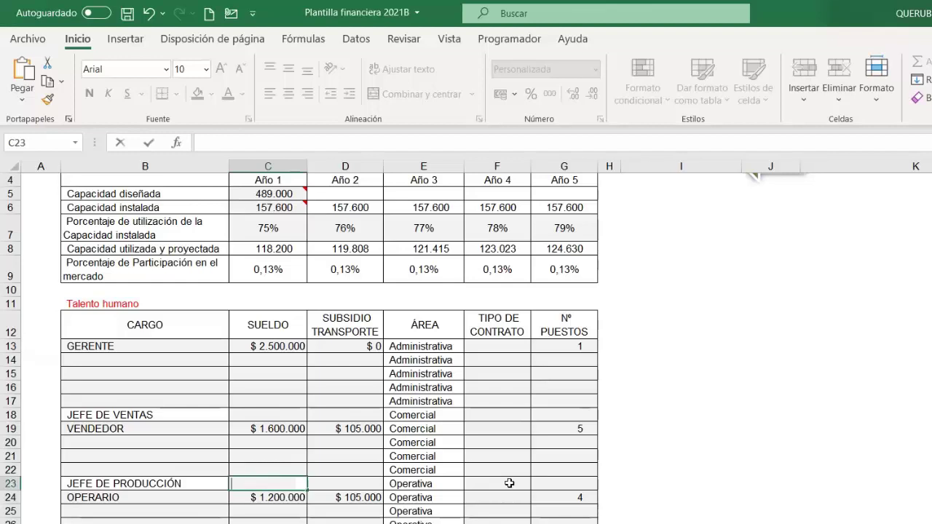
text(00000)
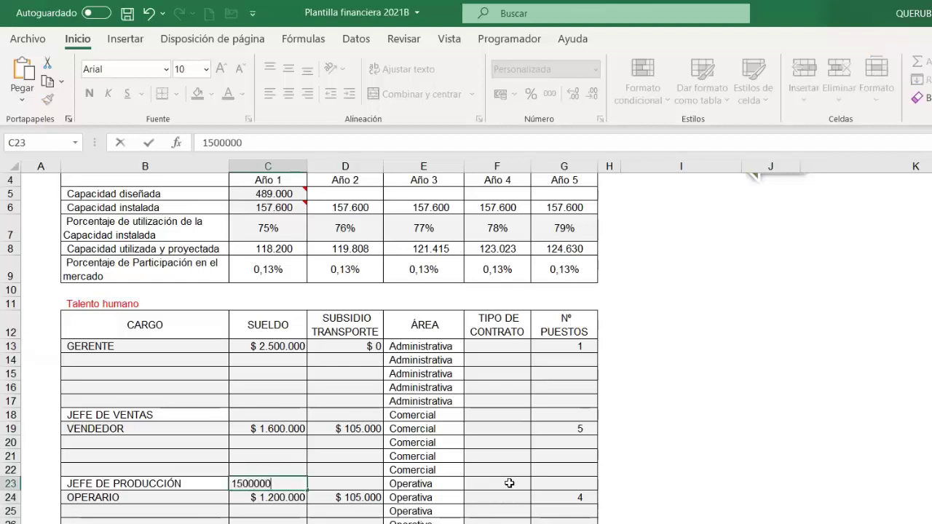
key(Return)
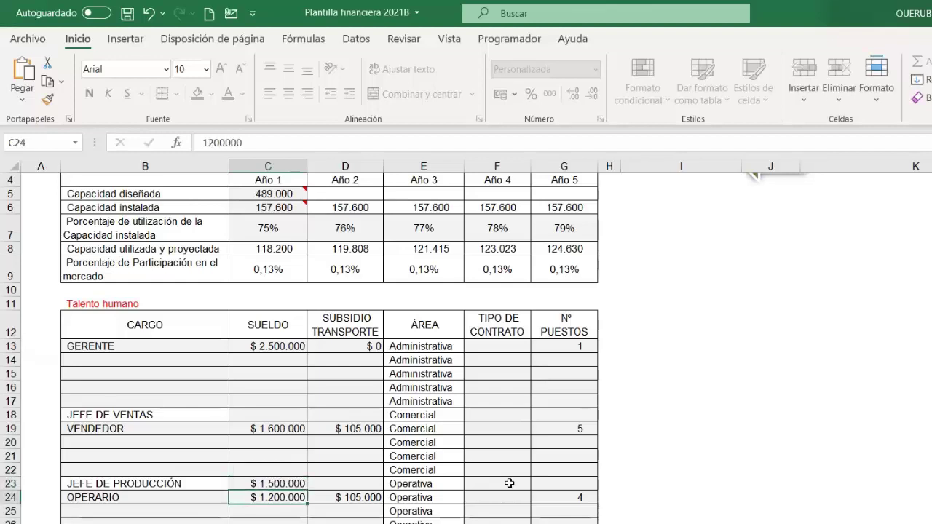
Step: Set the JEFE DE PRODUCCIÓN row's SUBSIDIO TRANSPORTE to 105.000 and its Nº PUESTOS to 1
click(358, 479)
text(105000)
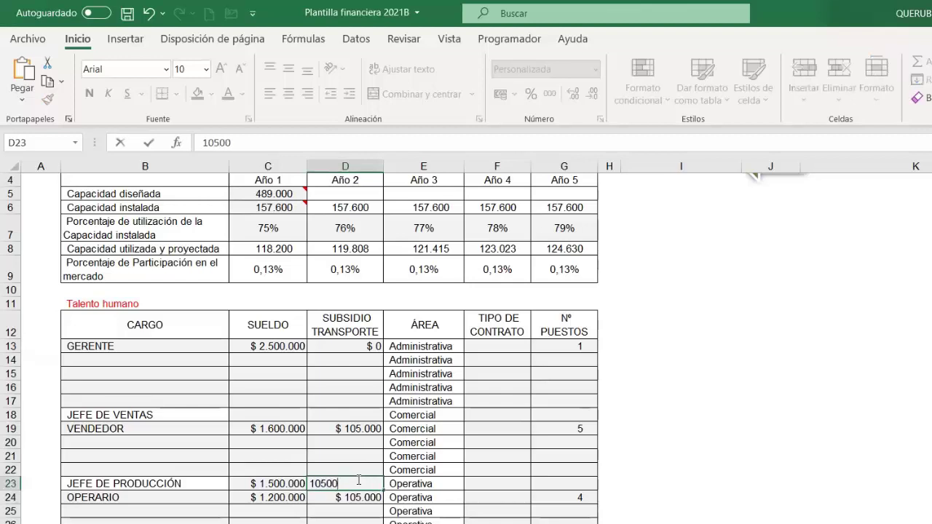
key(Return)
click(575, 484)
text(1)
key(Return)
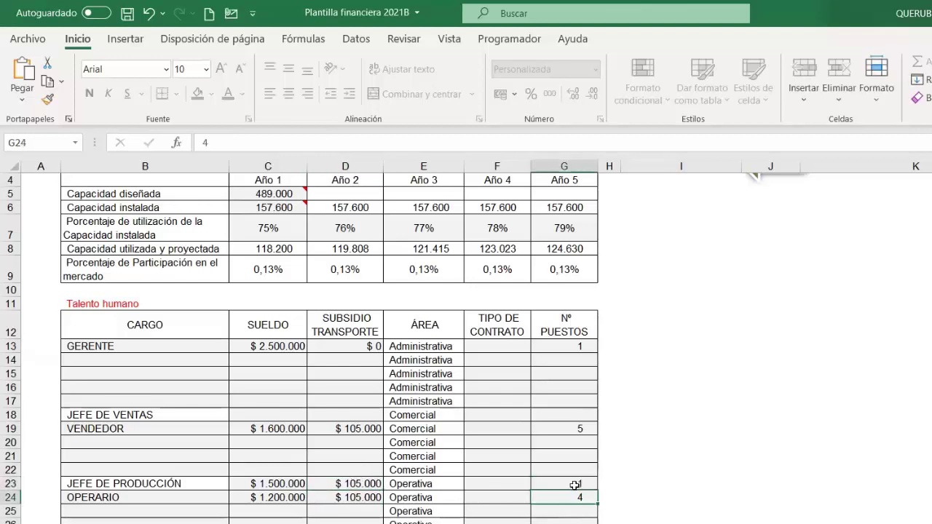
Step: Look over the Materiales directos, Insumos o mercancía para la venta table below Talento humano
click(514, 521)
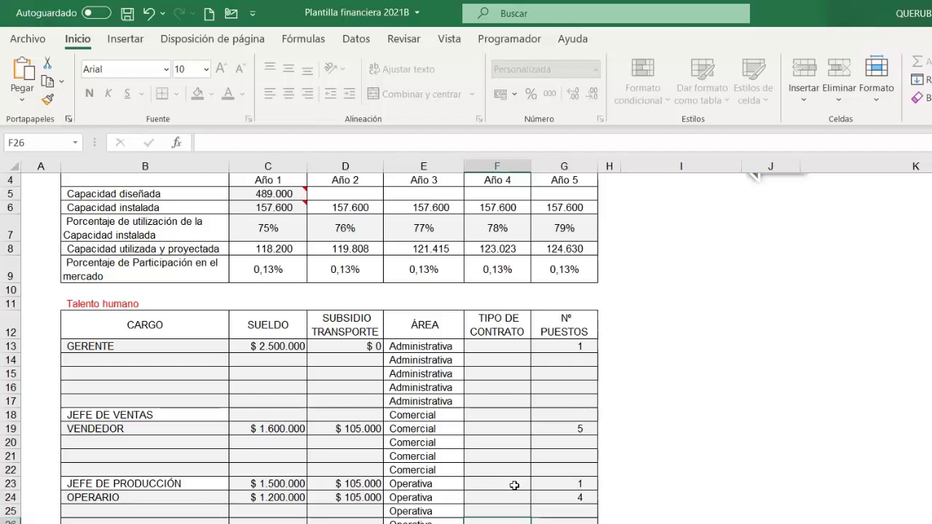
scroll(514, 486, down, 3)
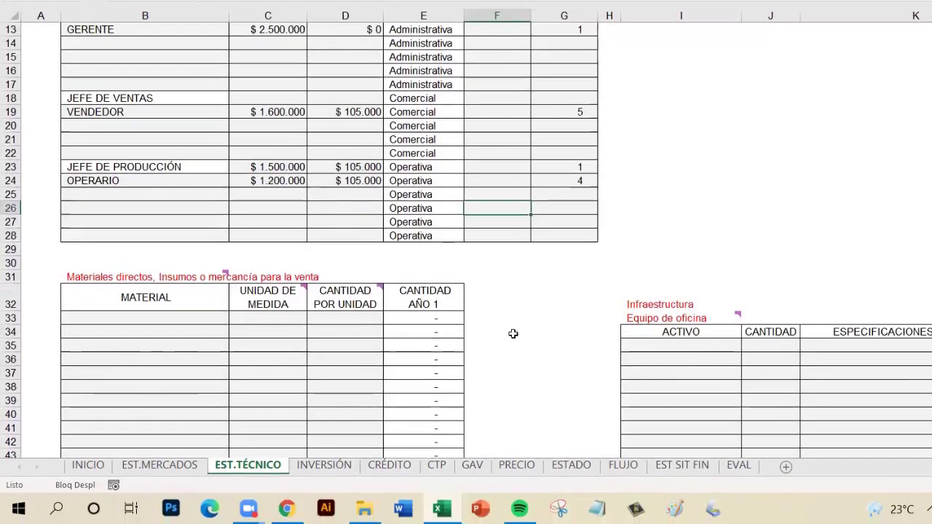
scroll(514, 430, up, 2)
scroll(513, 334, down, 6)
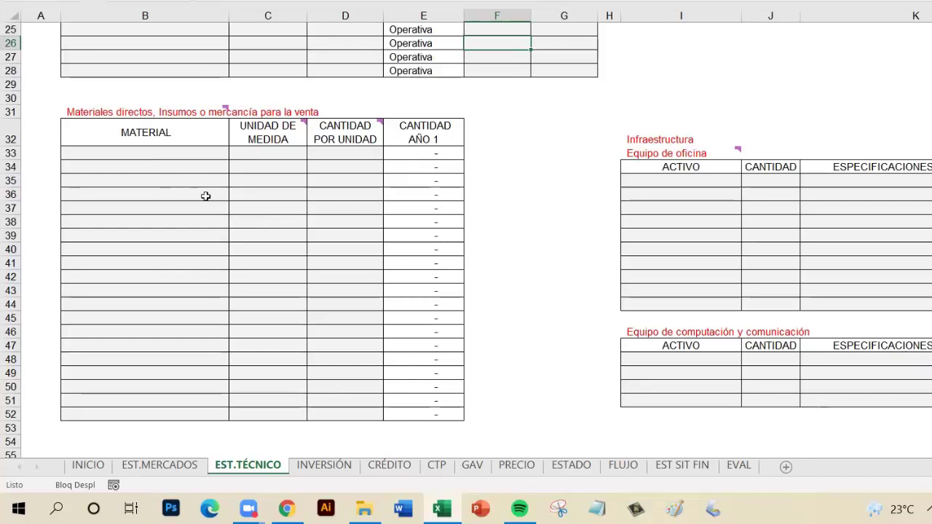
scroll(210, 188, up, 4)
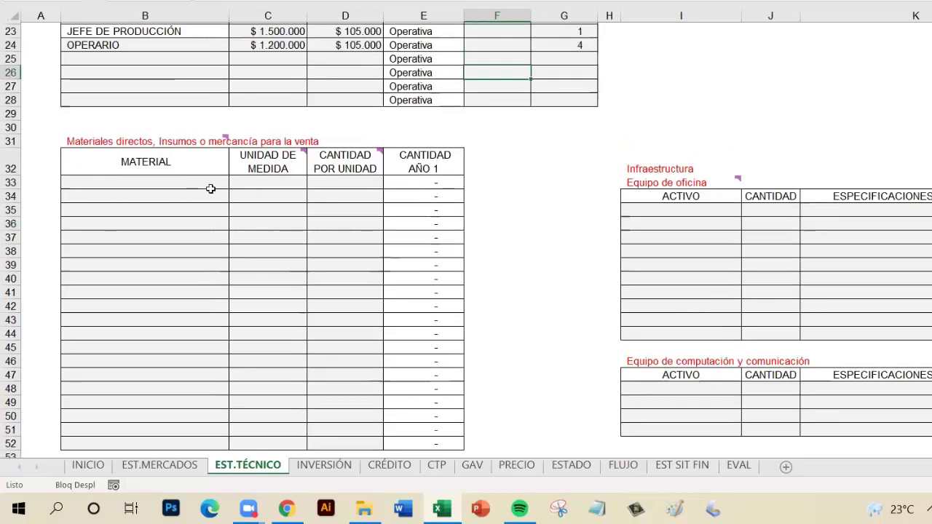
scroll(167, 233, down, 1)
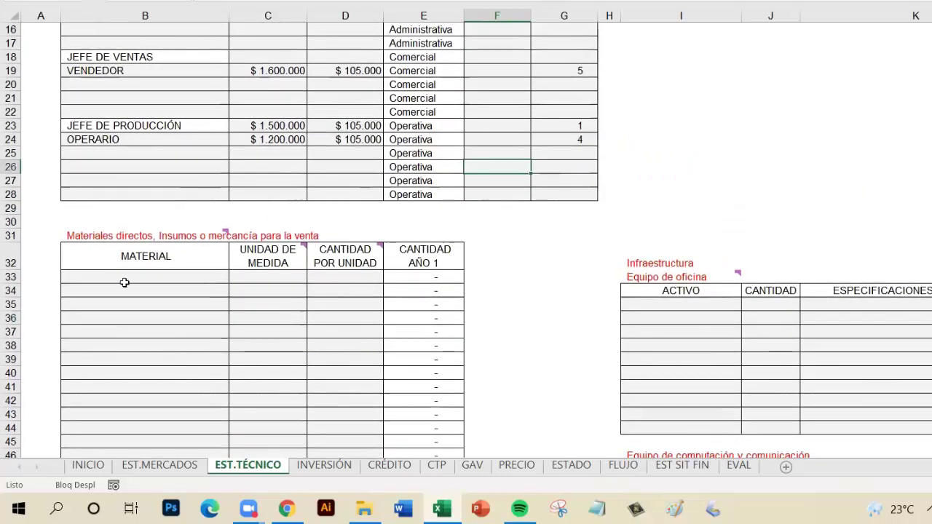
Step: Add MADERA with LÁMINA as its UNIDAD DE MEDIDA in the first row of the direct materials table
click(160, 275)
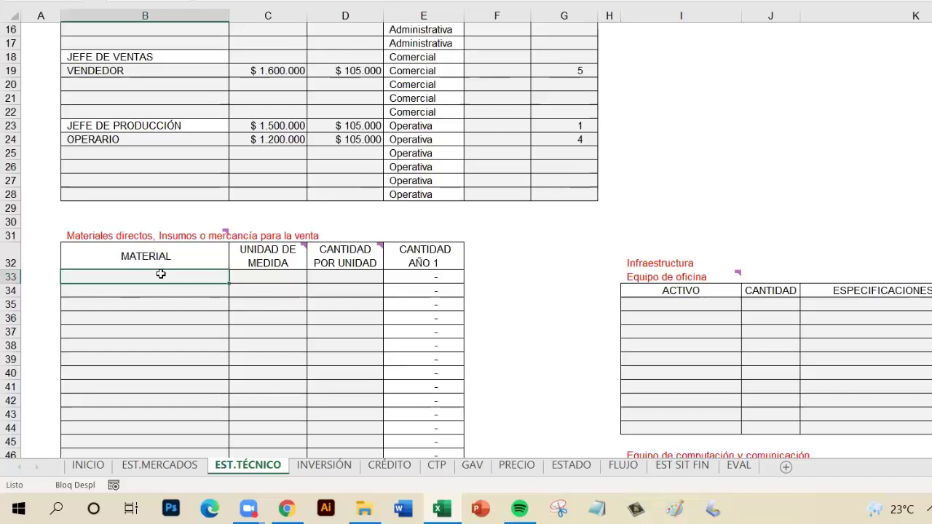
text(MADERA)
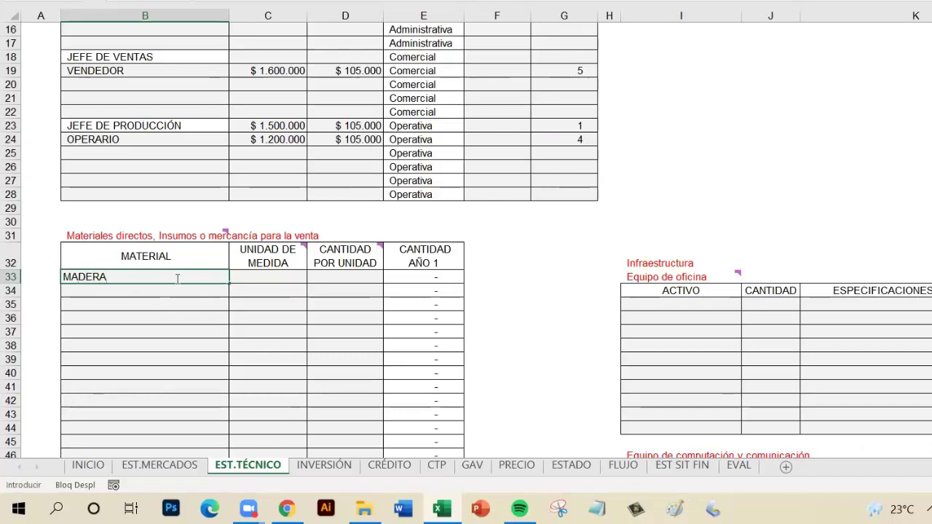
key(Return)
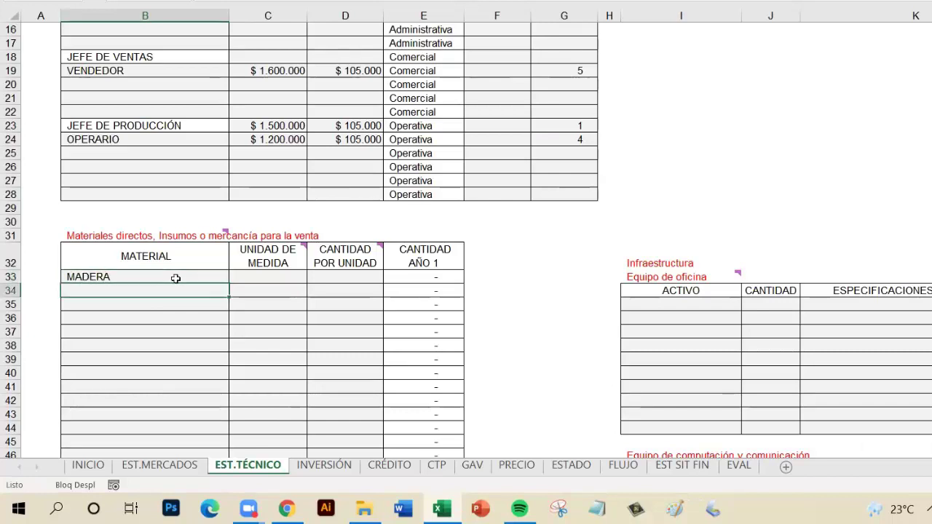
click(266, 253)
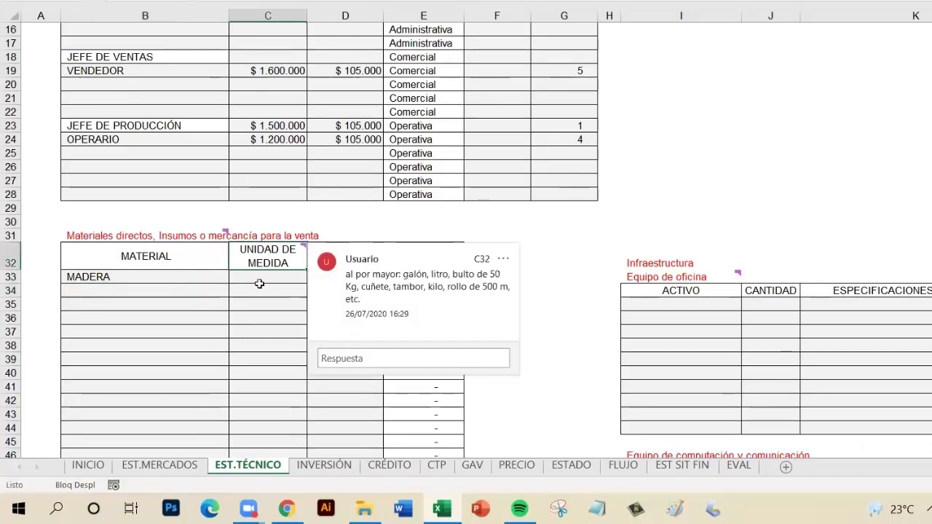
click(263, 283)
text(LÁMINA)
key(Return)
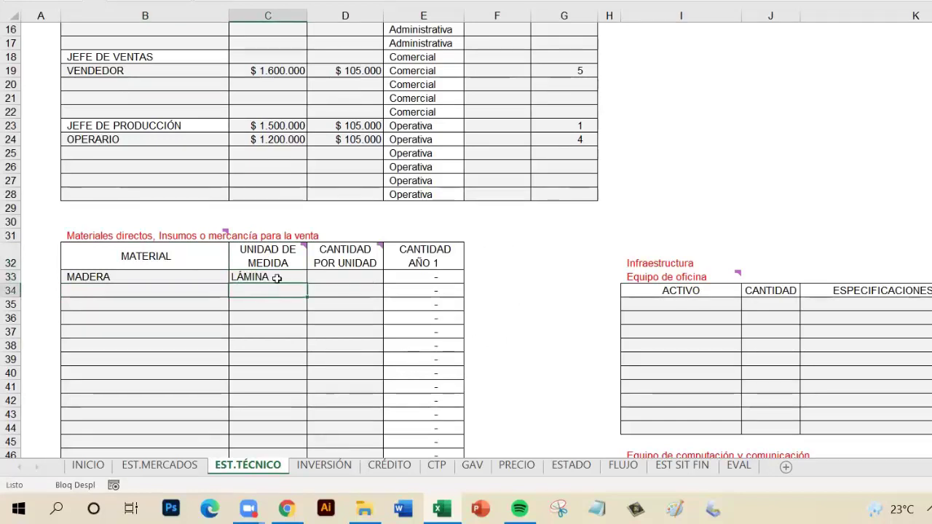
Step: Set the MADERA row's CANTIDAD POR UNIDAD to =1/48 and check it against the capacity figures at the sheet's start
click(354, 283)
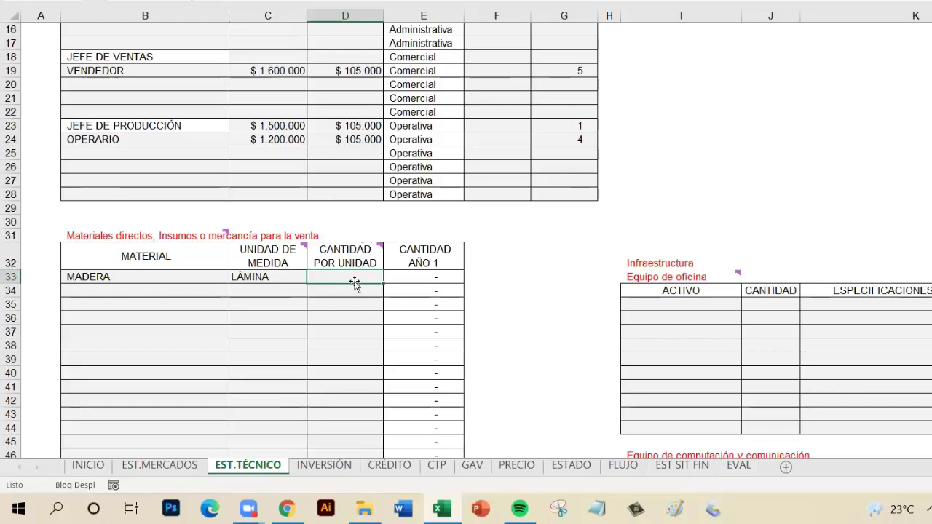
text(=1/)
text(48)
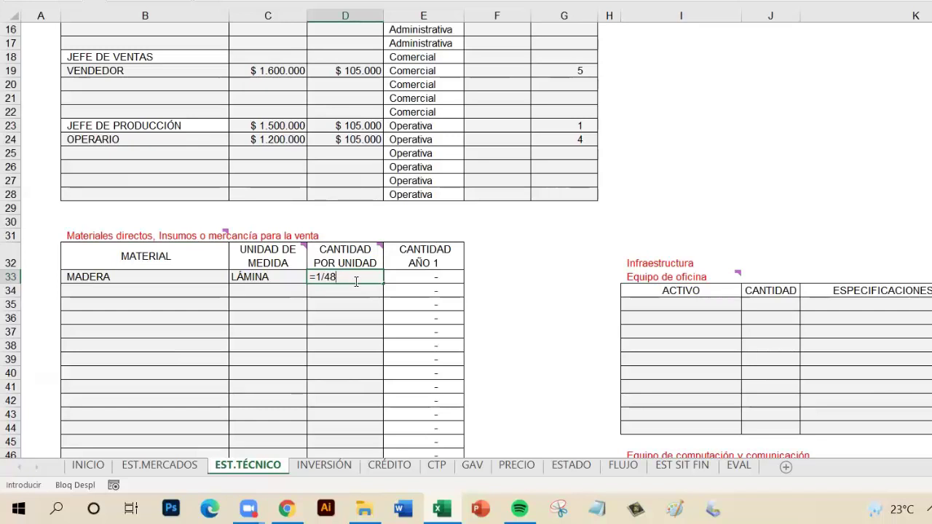
key(Return)
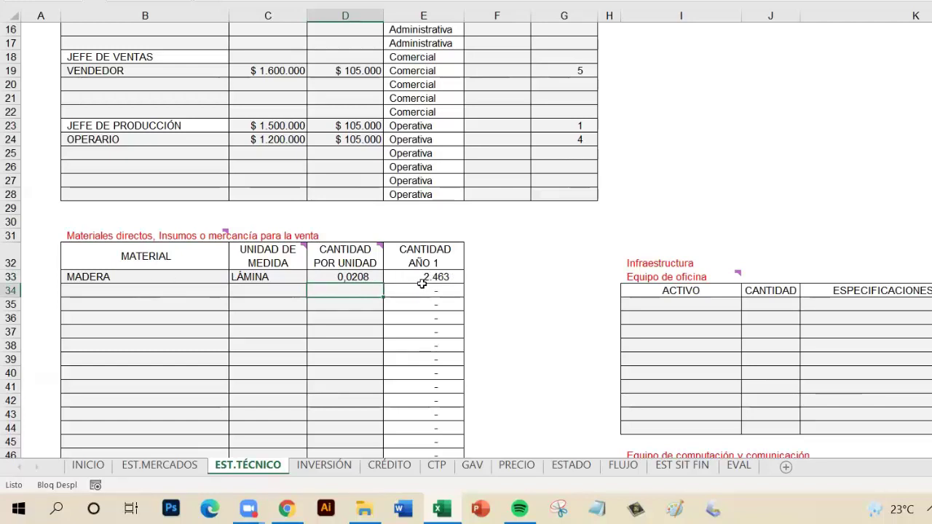
scroll(241, 276, up, 5)
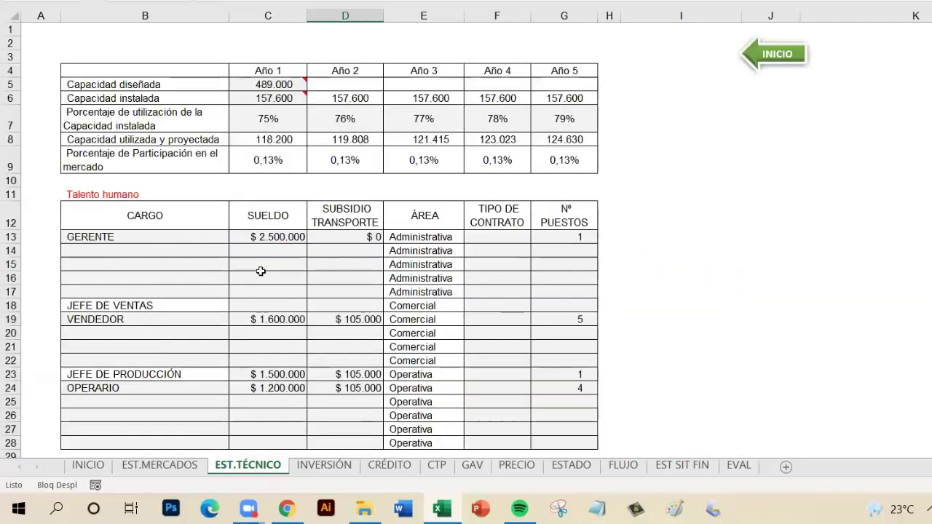
scroll(294, 145, down, 6)
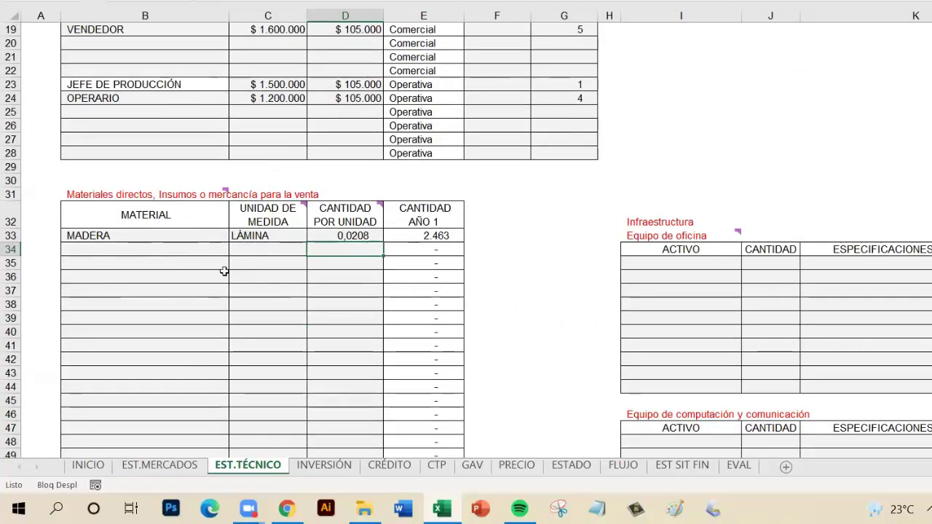
Step: Add PINTURA with GALÓN as its UNIDAD DE MEDIDA in the first row of the materiales indirectos table
scroll(225, 271, down, 1)
scroll(225, 271, down, 5)
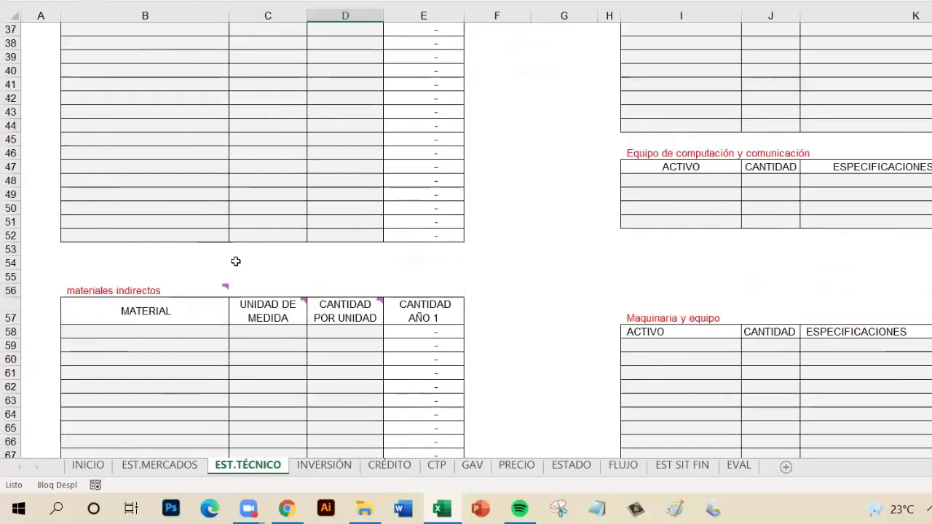
click(180, 332)
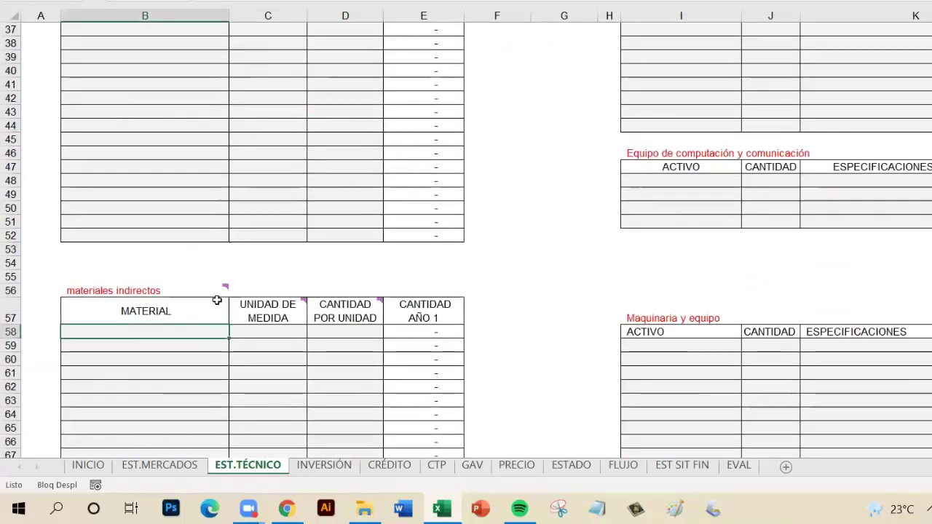
text(PINU)
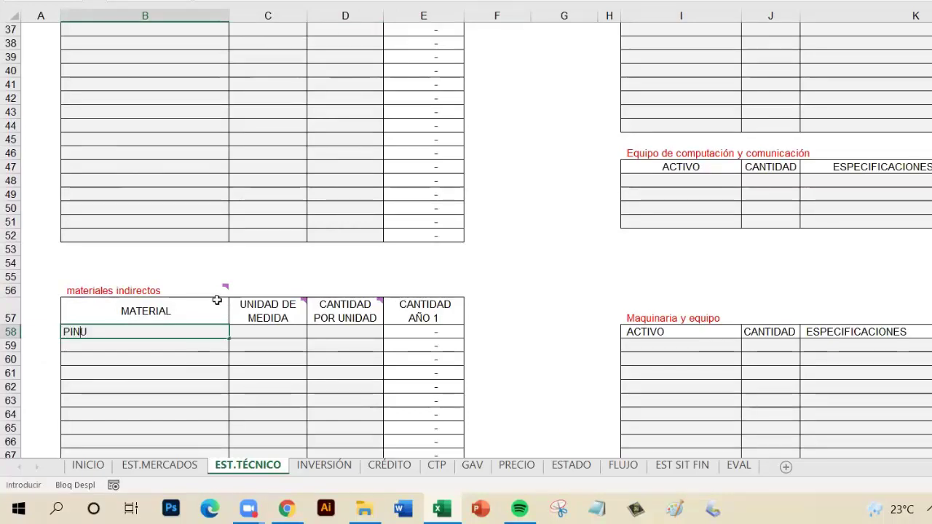
key(BackSpace)
text(TURA)
key(Return)
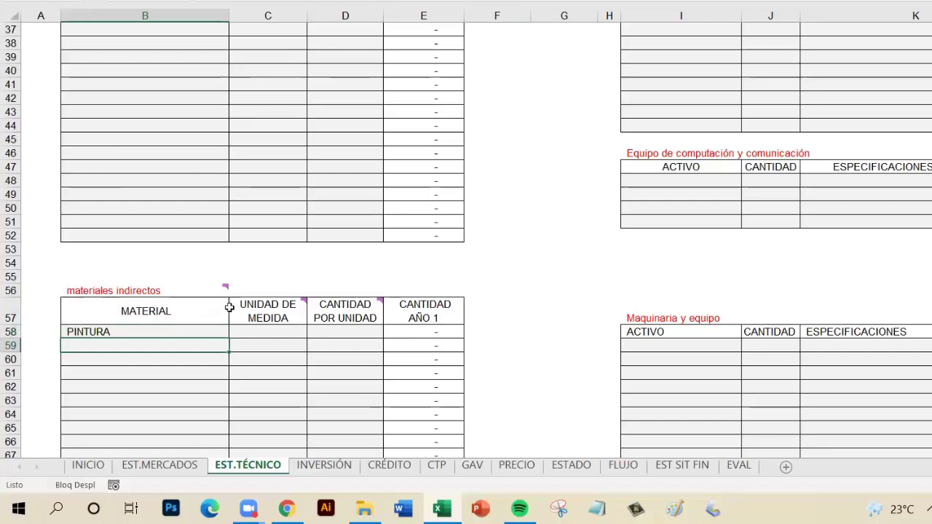
click(281, 331)
text(GAL)
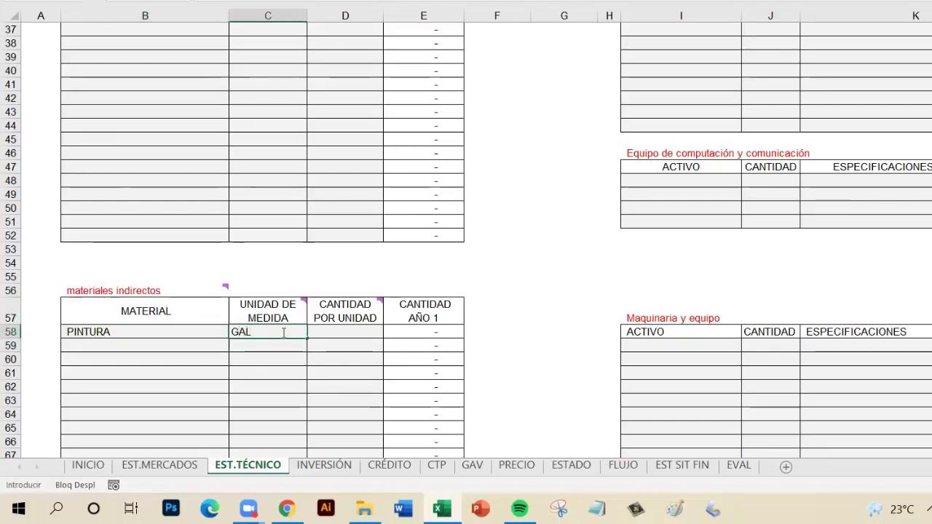
text(ÓN)
key(Return)
Step: Set the PINTURA row's CANTIDAD POR UNIDAD to =1/350
click(350, 331)
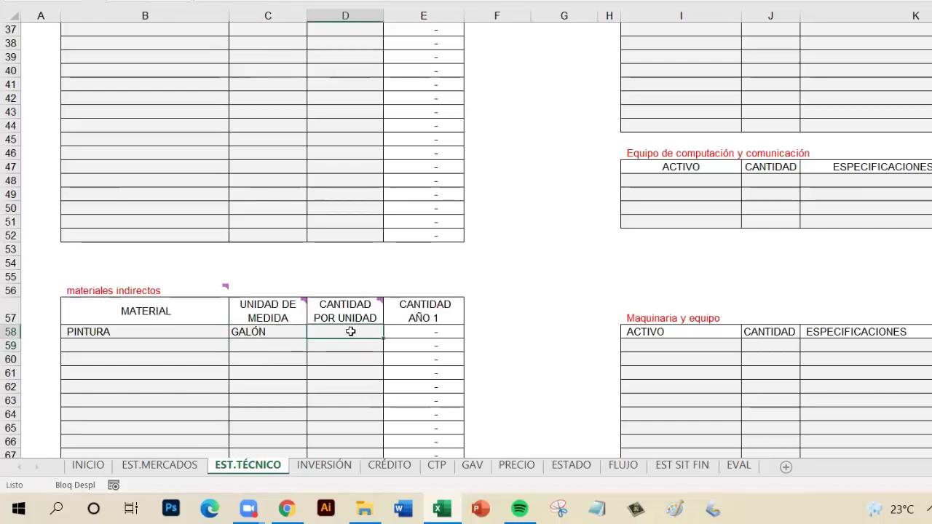
double_click(351, 331)
text(=1/)
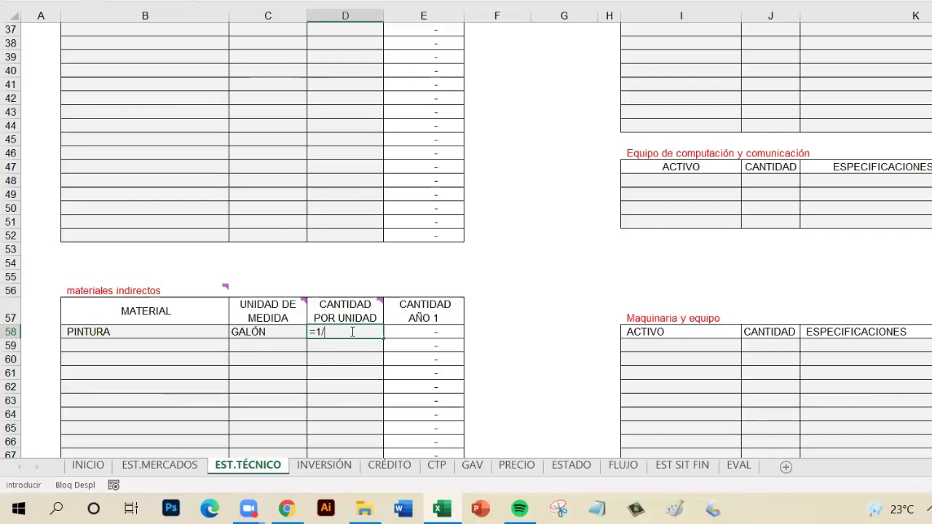
text(350)
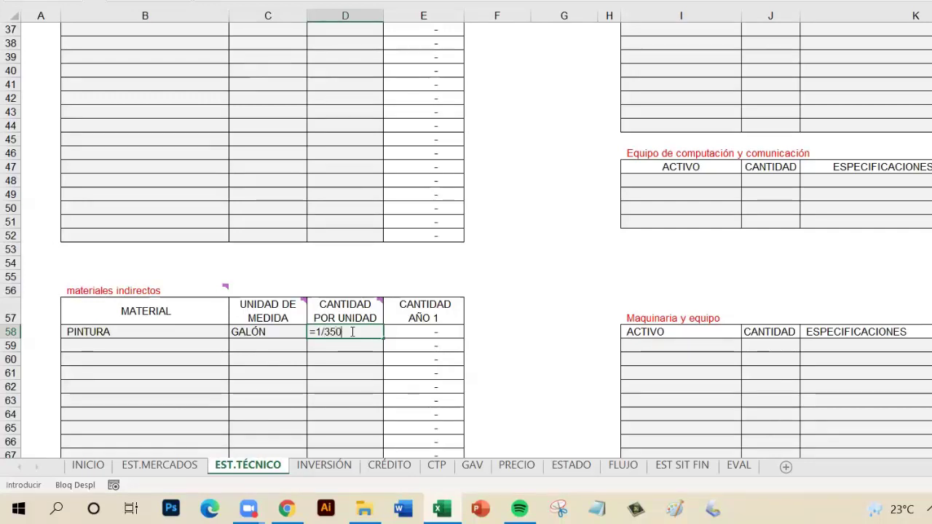
key(Return)
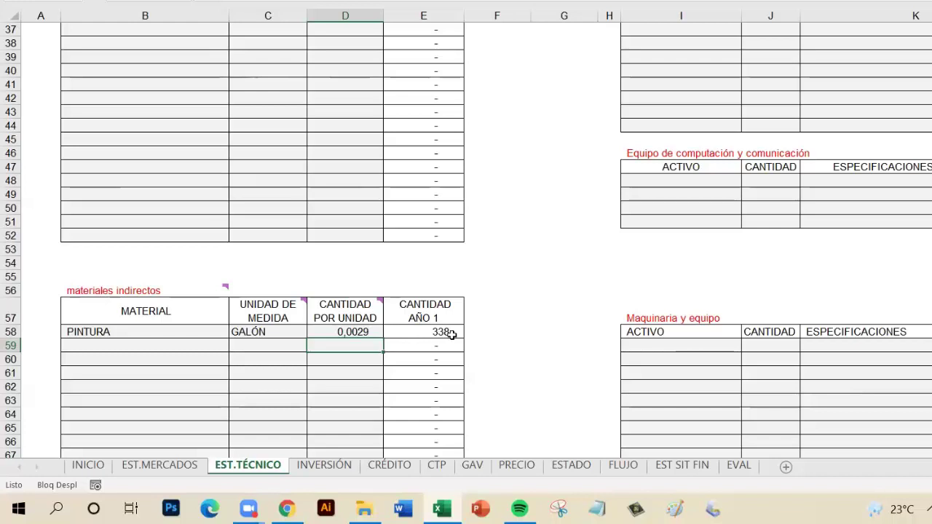
Step: Add GRECA with a CANTIDAD of 1 in the first row of the Equipo de oficina table
scroll(452, 334, down, 5)
scroll(452, 334, up, 12)
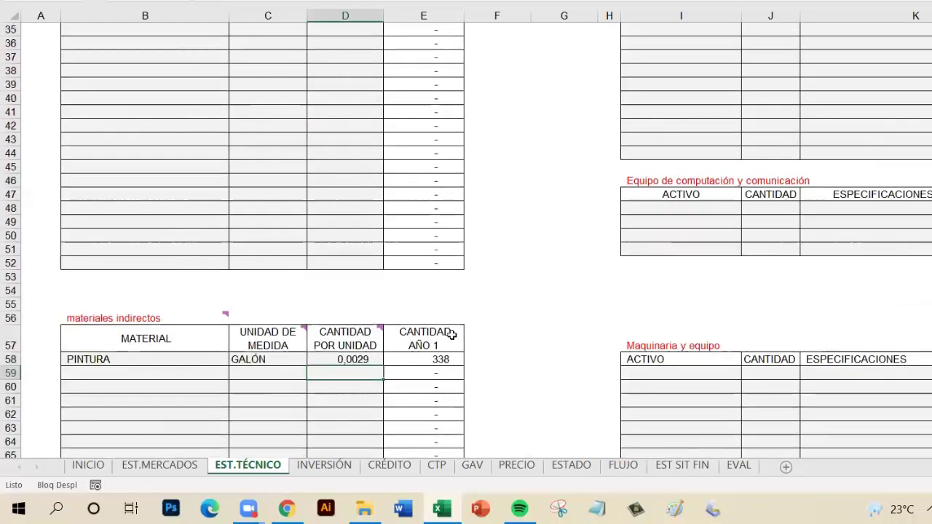
scroll(485, 275, down, 2)
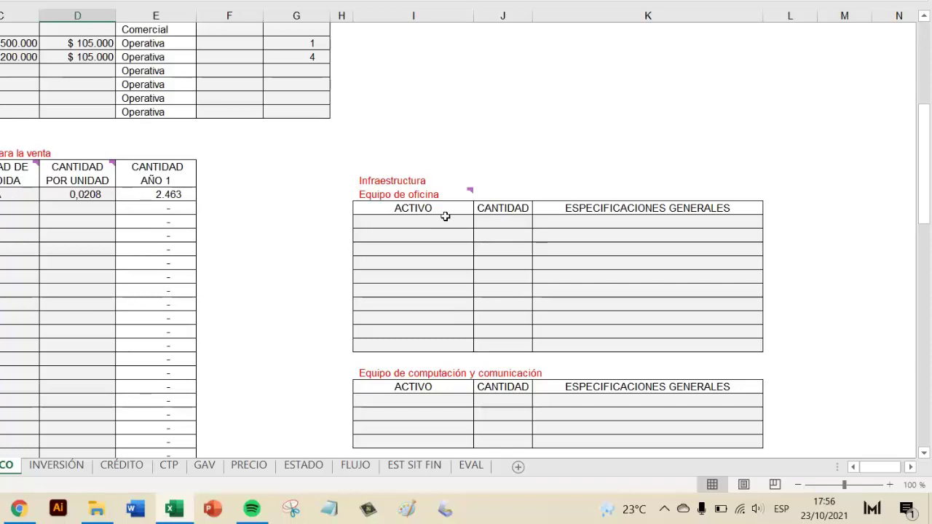
mouse_move(444, 197)
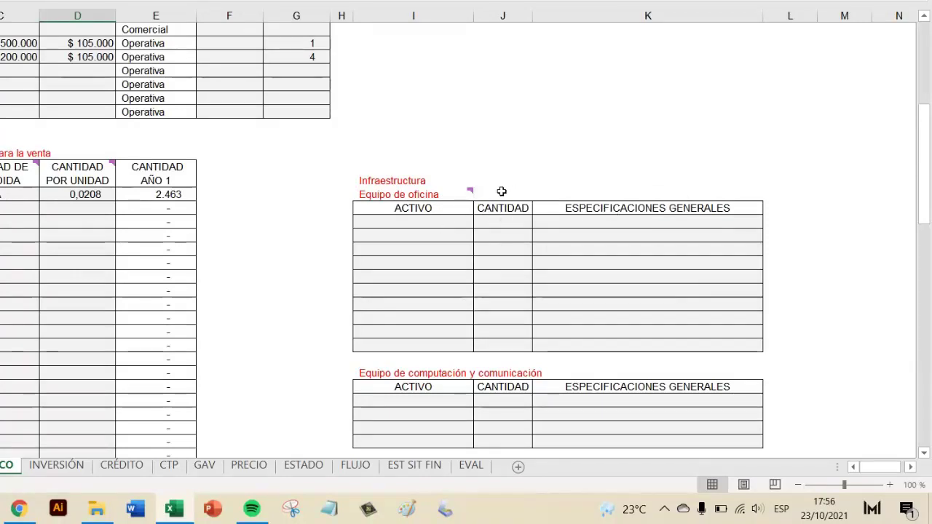
click(434, 222)
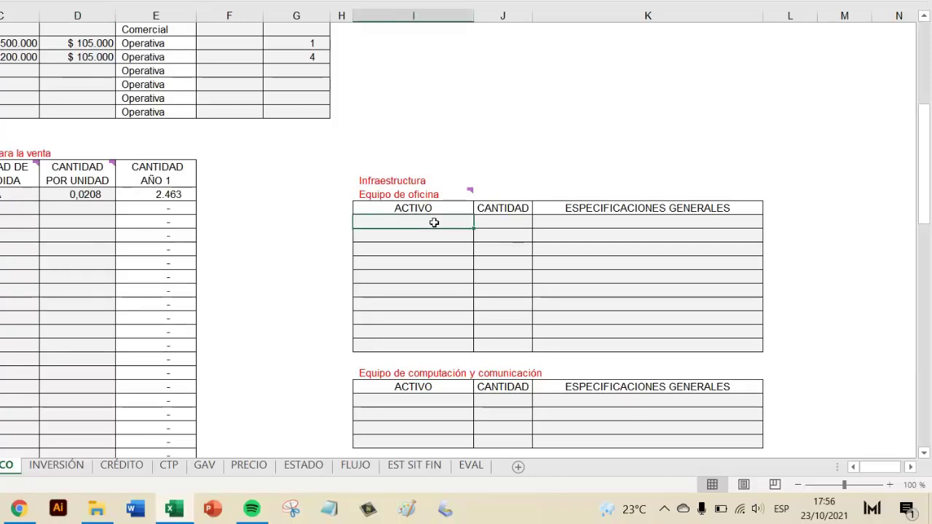
text(GRECA)
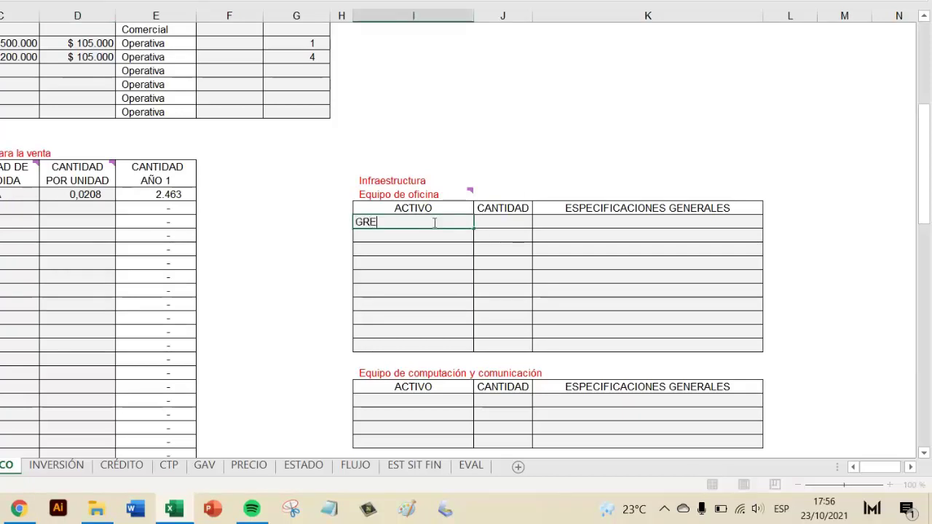
key(Return)
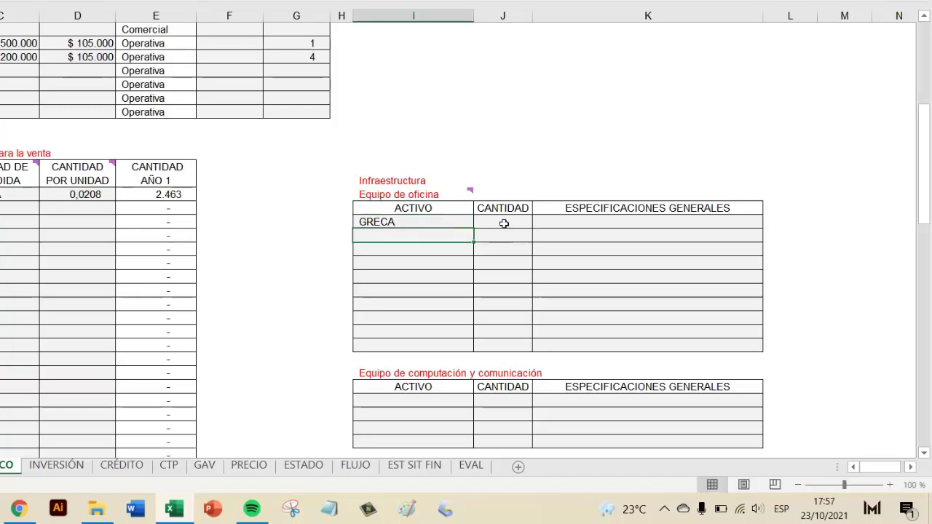
click(506, 224)
text(1)
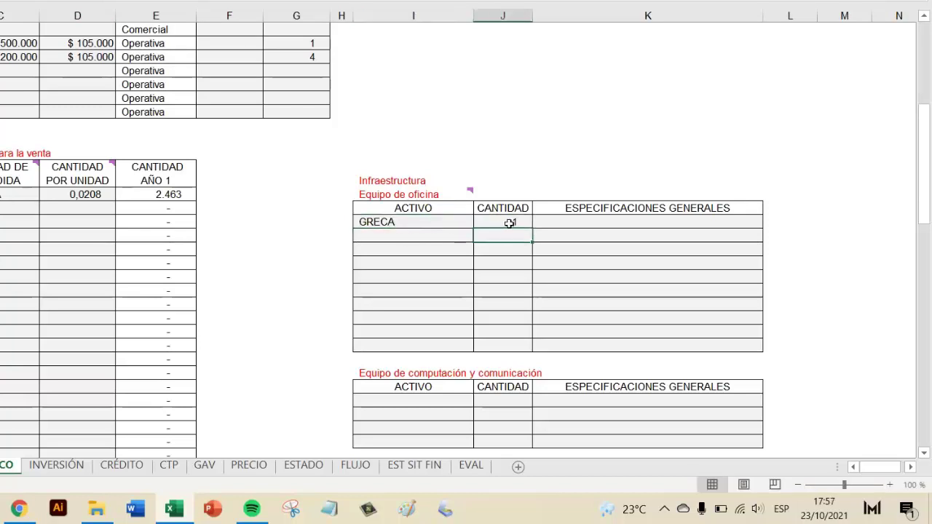
Step: Enter 8 TAZAS as the GRECA row's ESPECIFICACIONES GENERALES
click(558, 219)
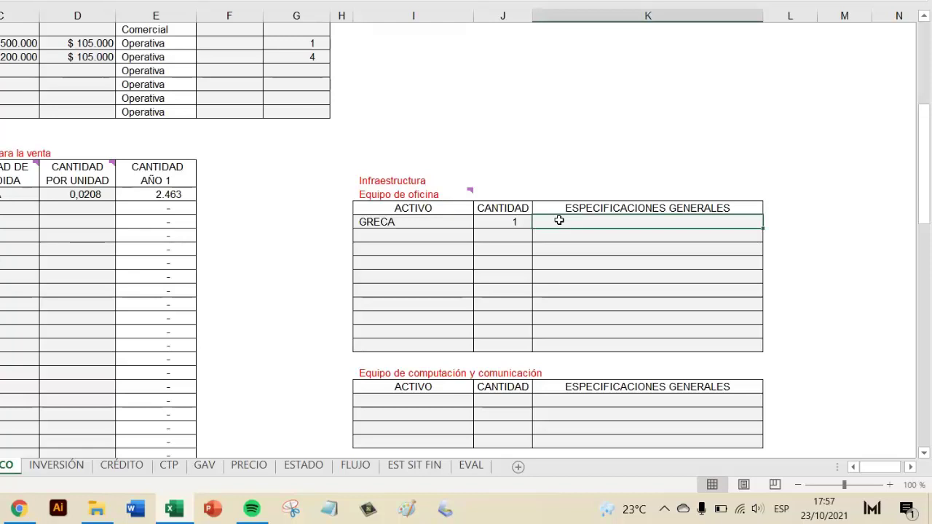
text(8 TA)
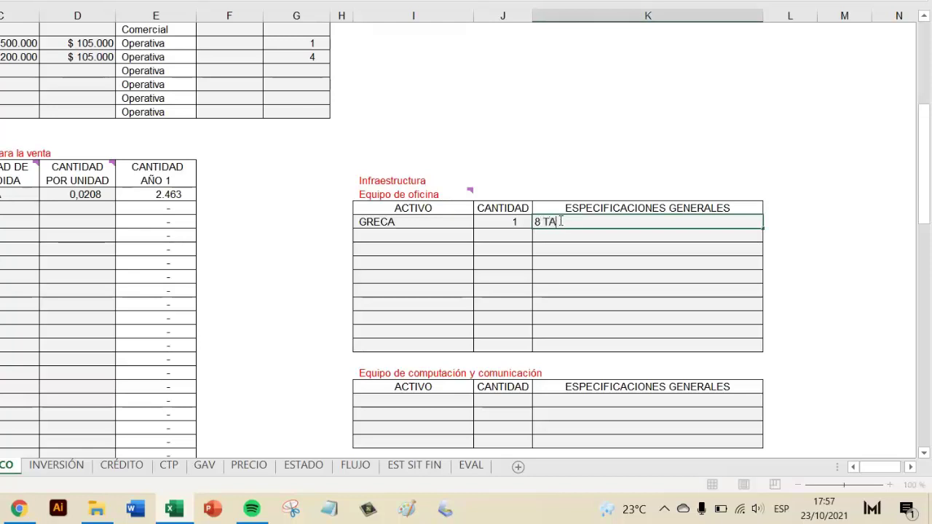
text(ZAS)
key(Return)
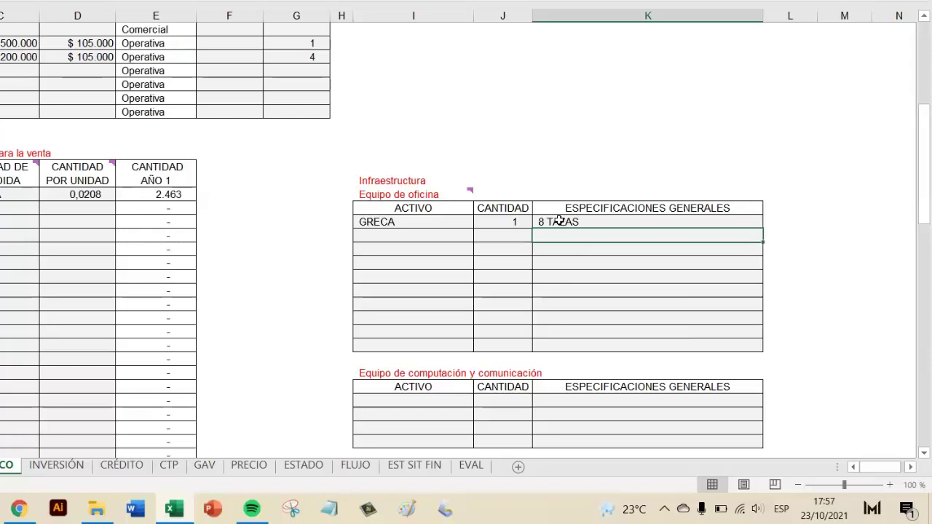
Step: Add COMPUTADOR with a CANTIDAD of 4 in the first row of the Equipo de computación y comunicación table
scroll(426, 219, down, 2)
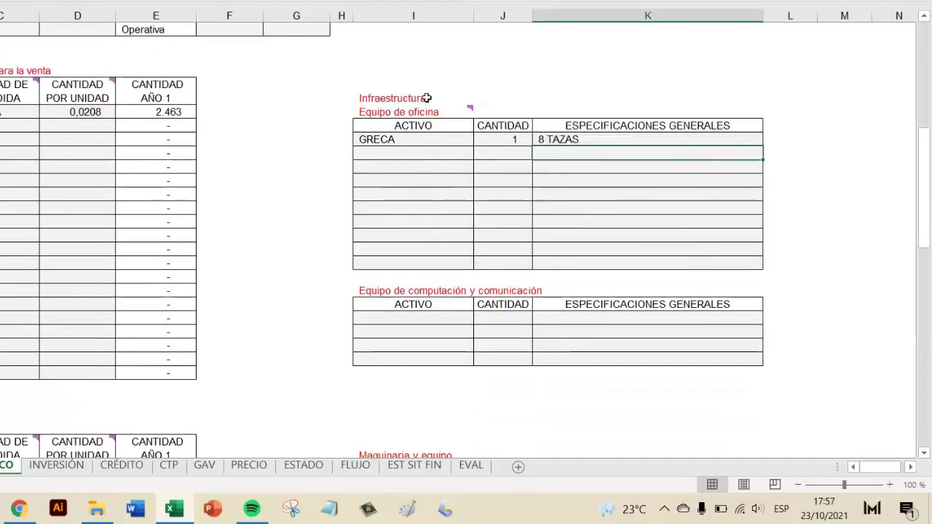
click(413, 317)
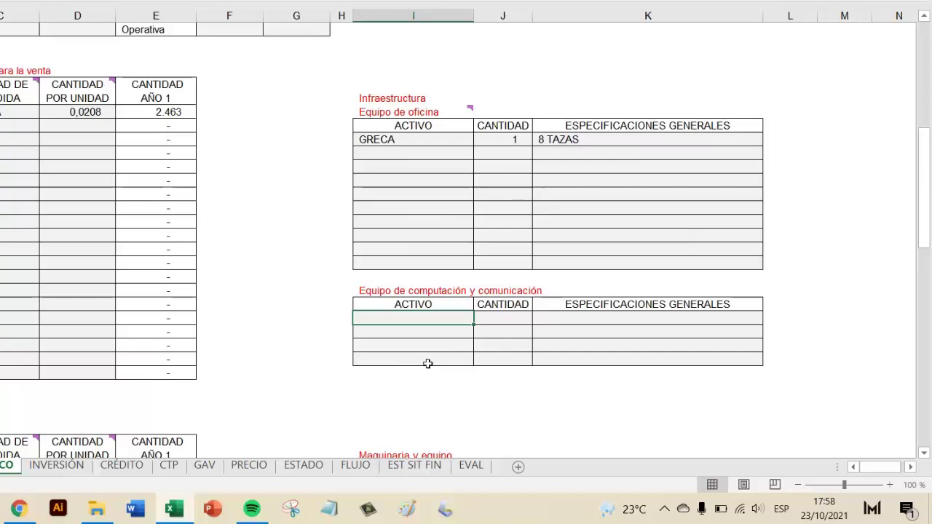
text(COMP)
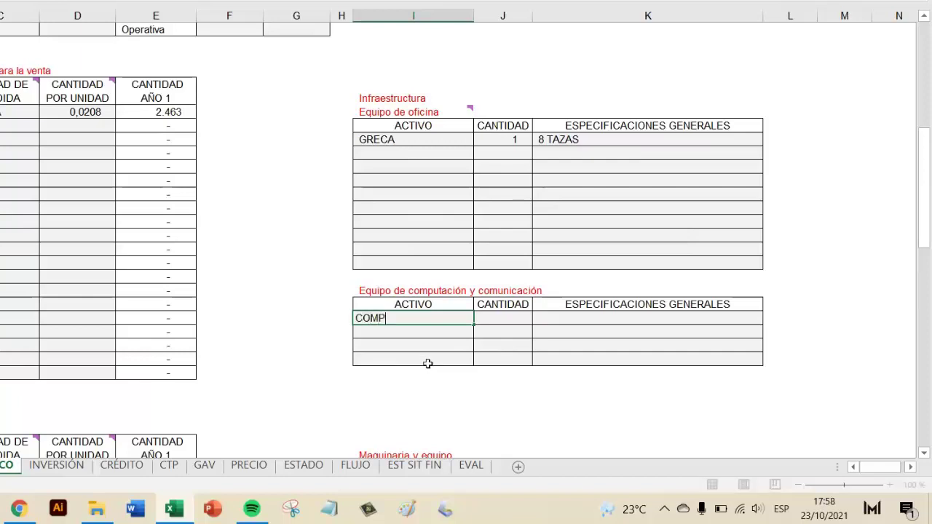
text(UTADORES)
key(BackSpace)
key(BackSpace)
key(Return)
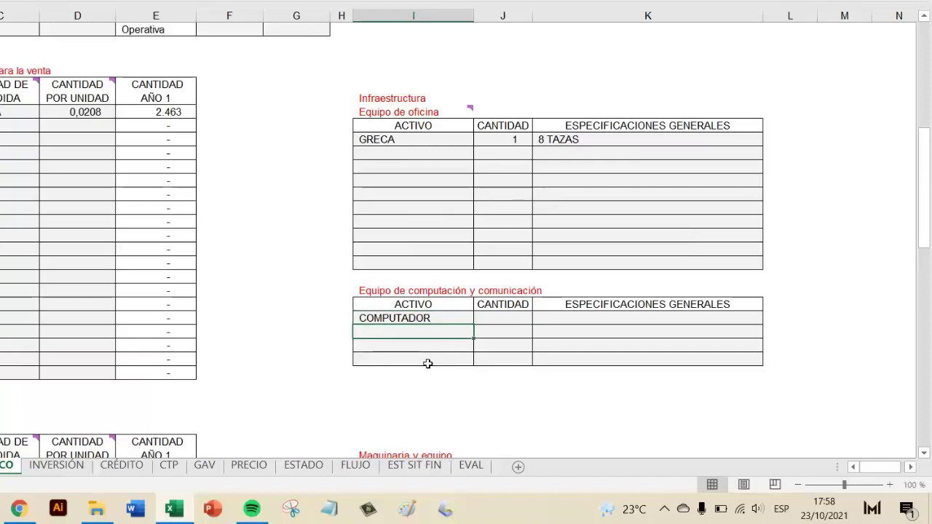
click(524, 320)
text(4)
key(Return)
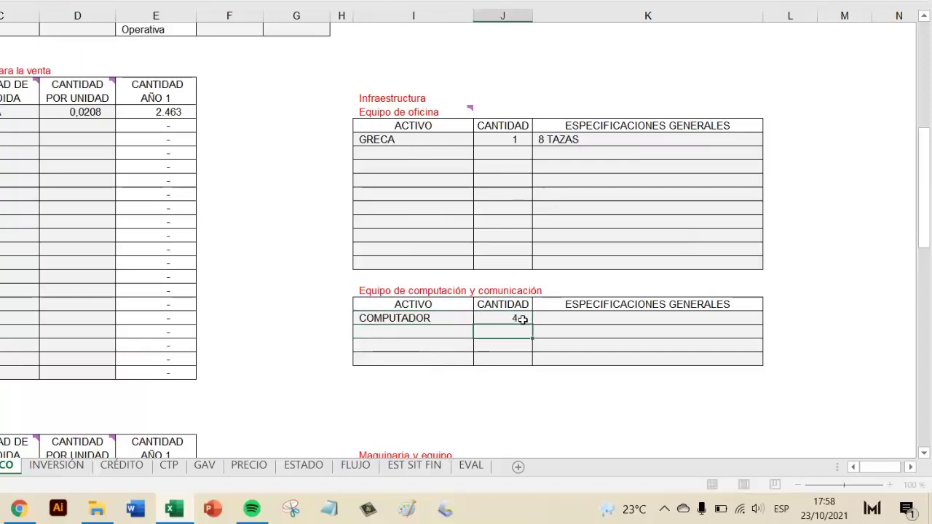
Step: Enter "PORTÁTIL," as the COMPUTADOR row's ESPECIFICACIONES GENERALES
click(586, 318)
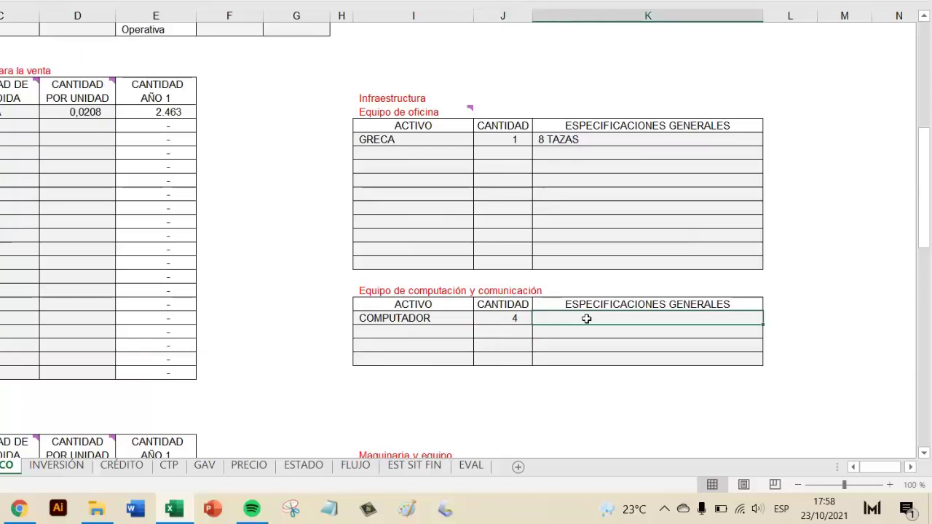
text(PORTÁTIL)
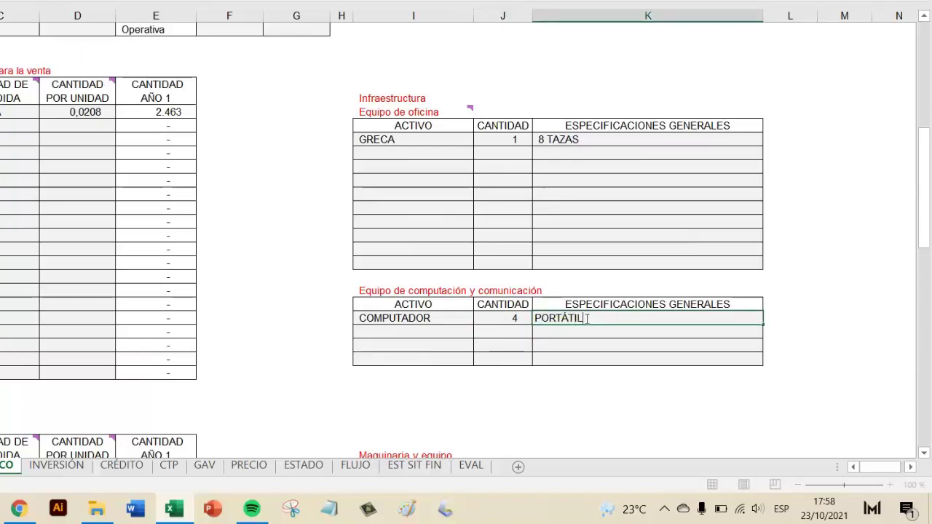
text(,)
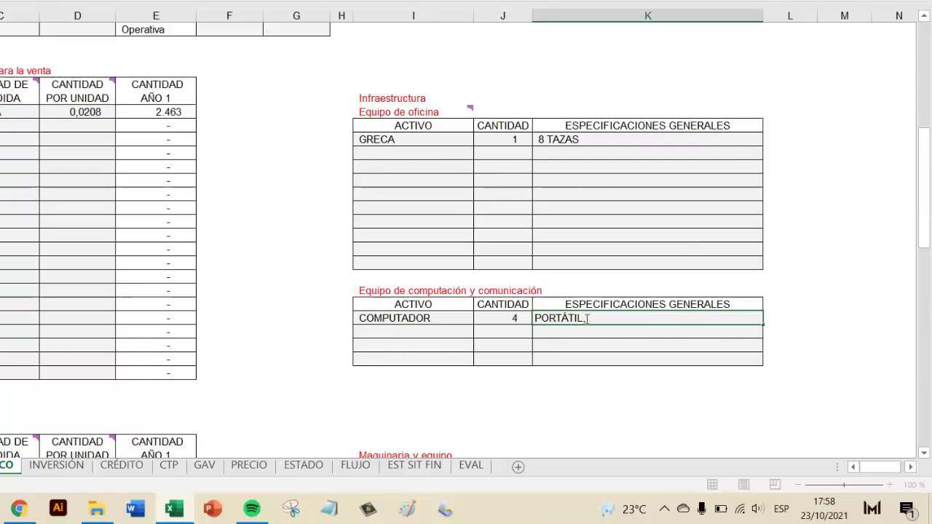
key(Return)
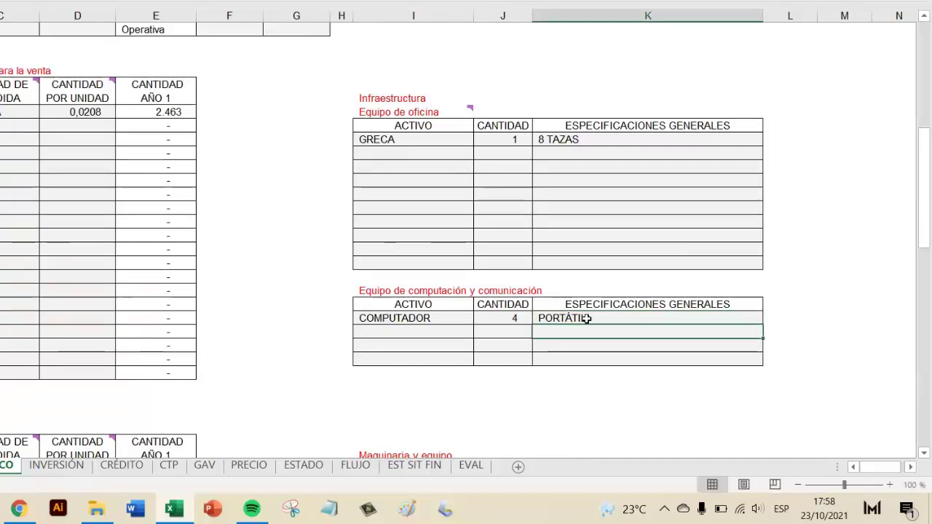
Step: Add SIERRA with a CANTIDAD of 2 in the first row of the Maquinaria y equipo table
scroll(477, 331, down, 3)
scroll(477, 329, down, 1)
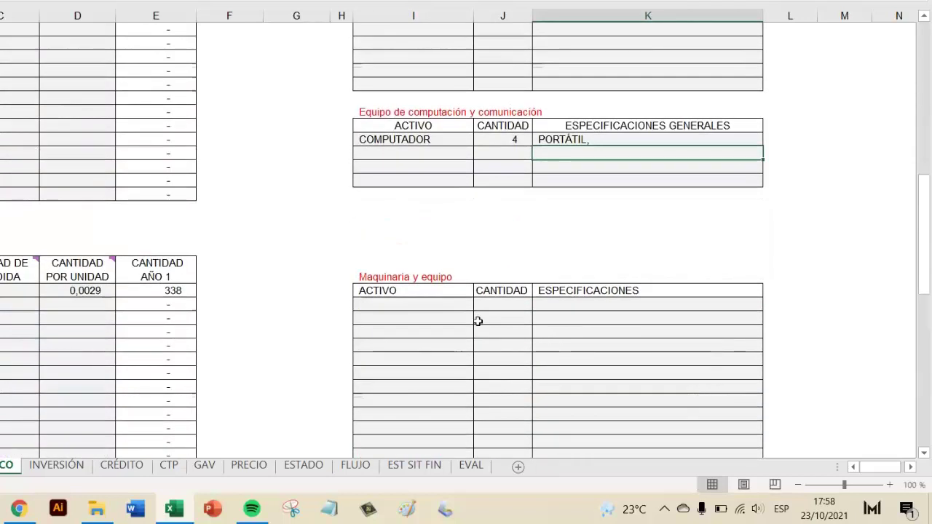
scroll(468, 289, down, 2)
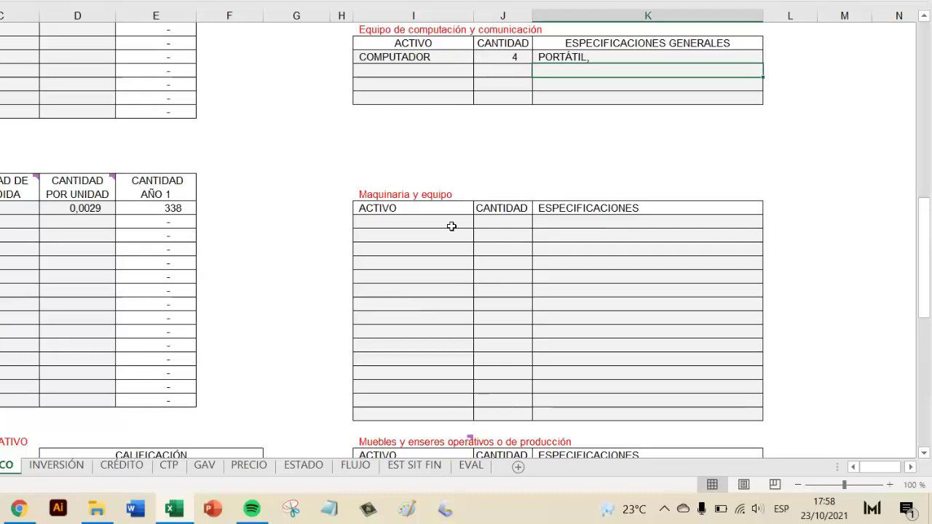
click(446, 217)
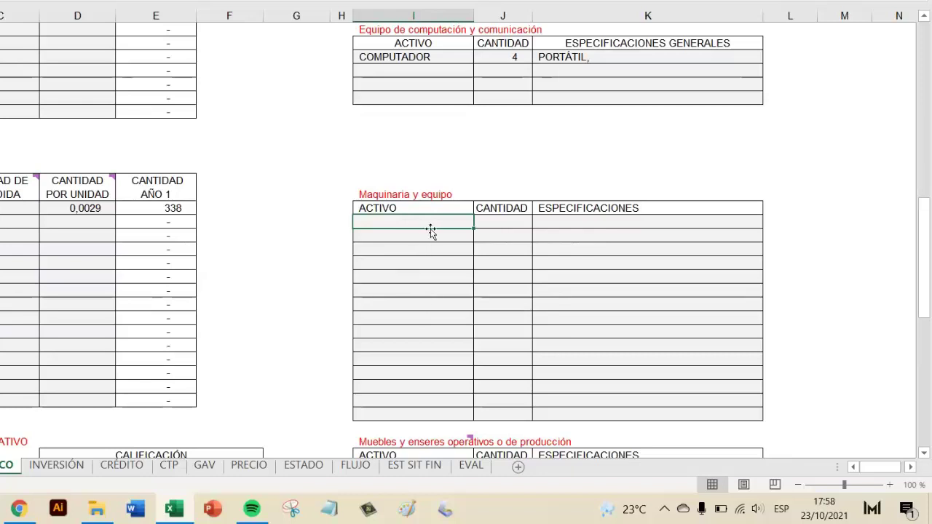
text(SIERRA)
key(Return)
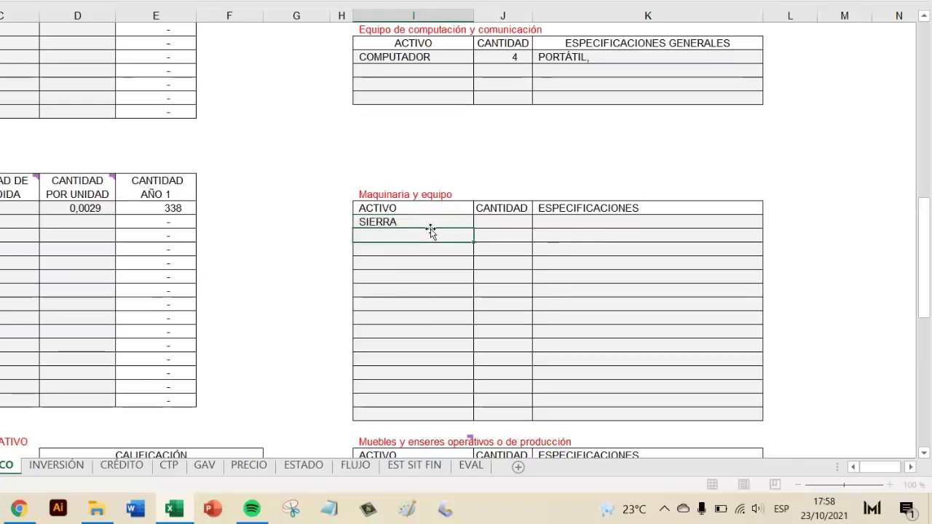
click(513, 219)
text(2)
click(549, 220)
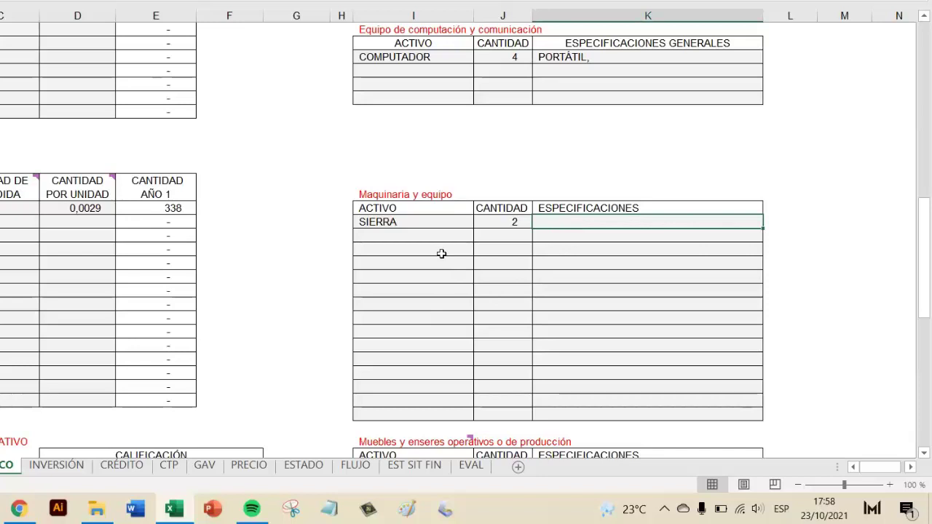
Step: Review the infrastructure tables from Equipo de oficina to Muebles y enseres operativos, including the comment on the Muebles y enseres heading
scroll(442, 252, down, 1)
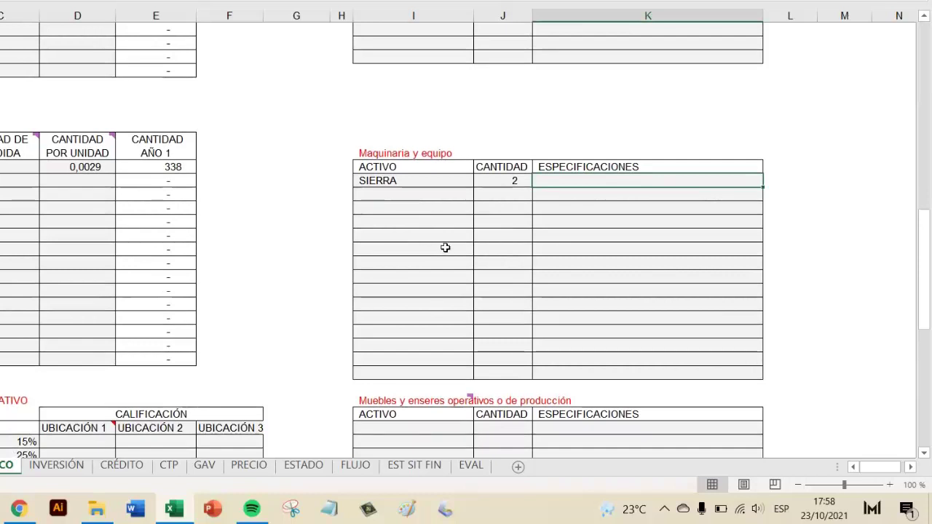
click(442, 182)
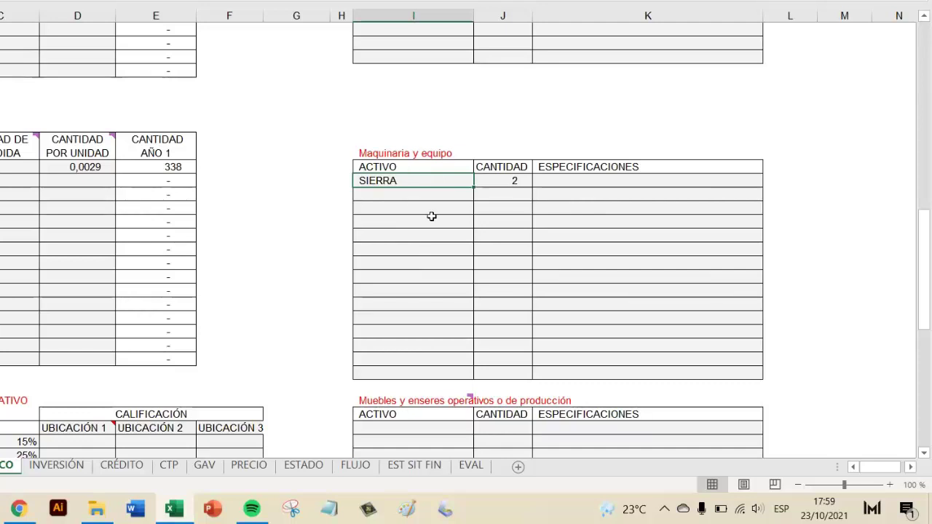
click(439, 197)
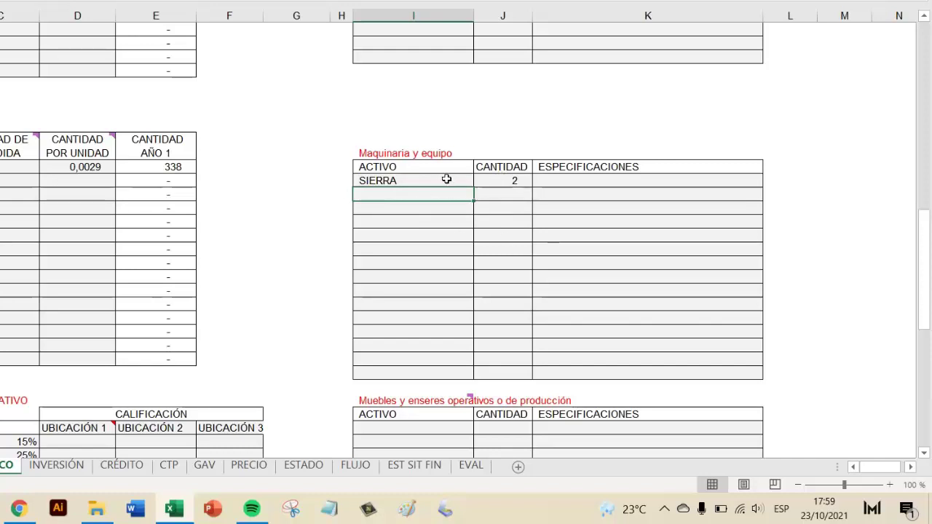
scroll(446, 179, up, 7)
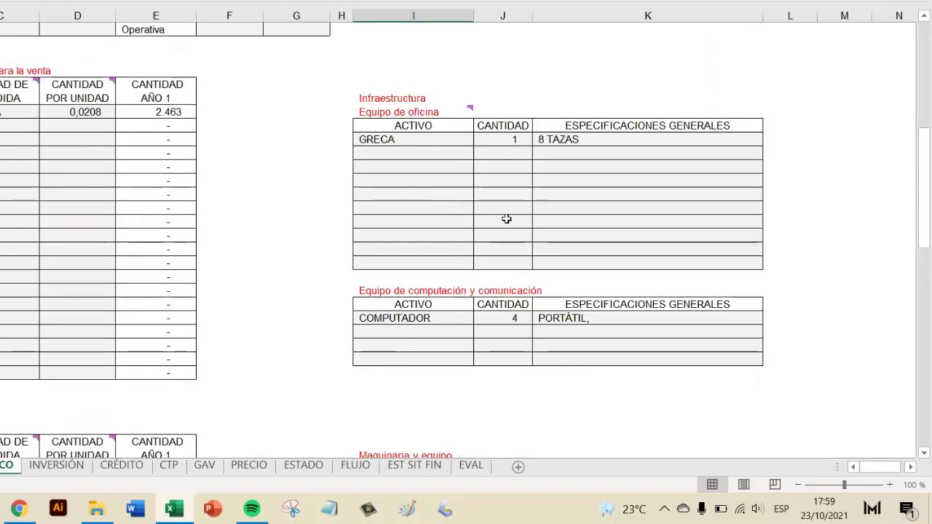
scroll(432, 251, down, 7)
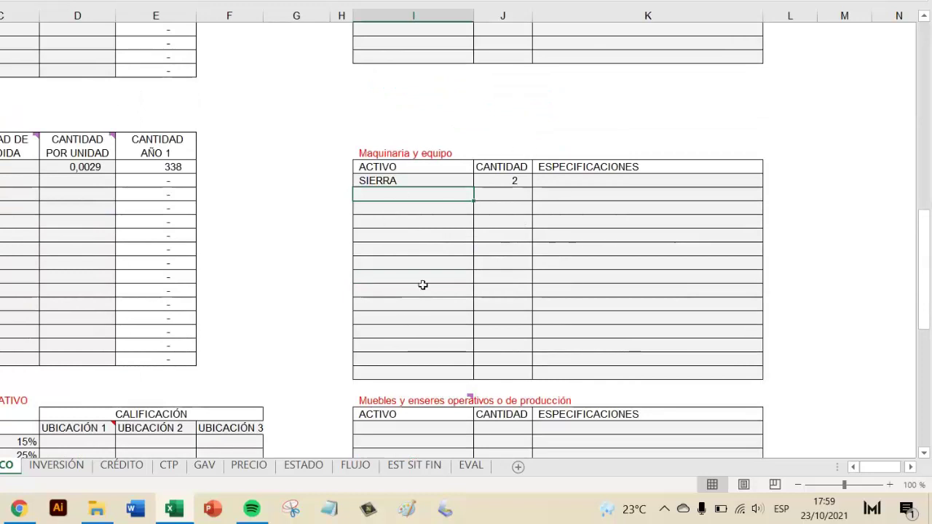
scroll(446, 279, down, 3)
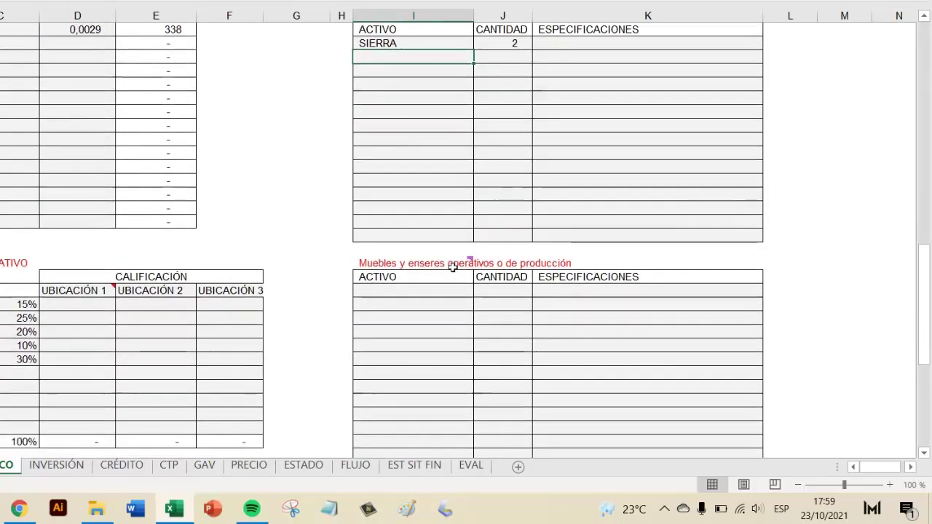
mouse_move(434, 264)
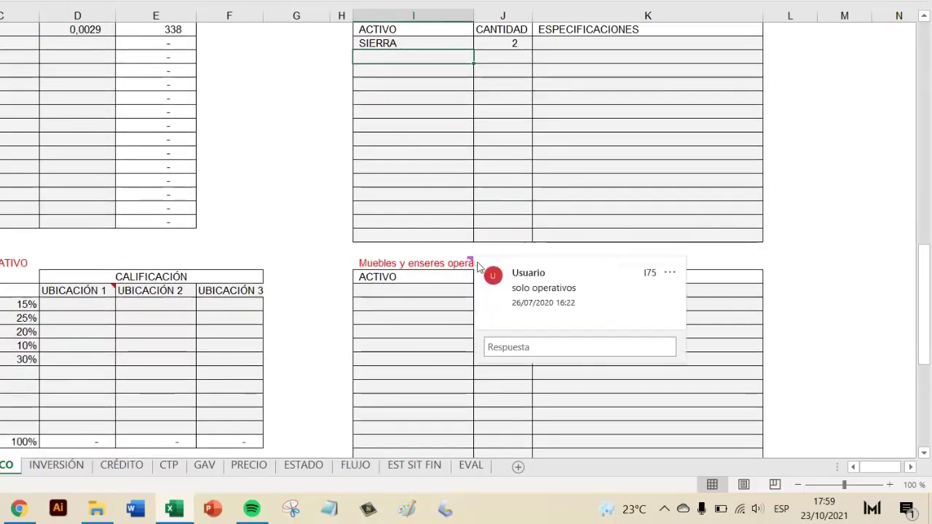
scroll(433, 265, up, 6)
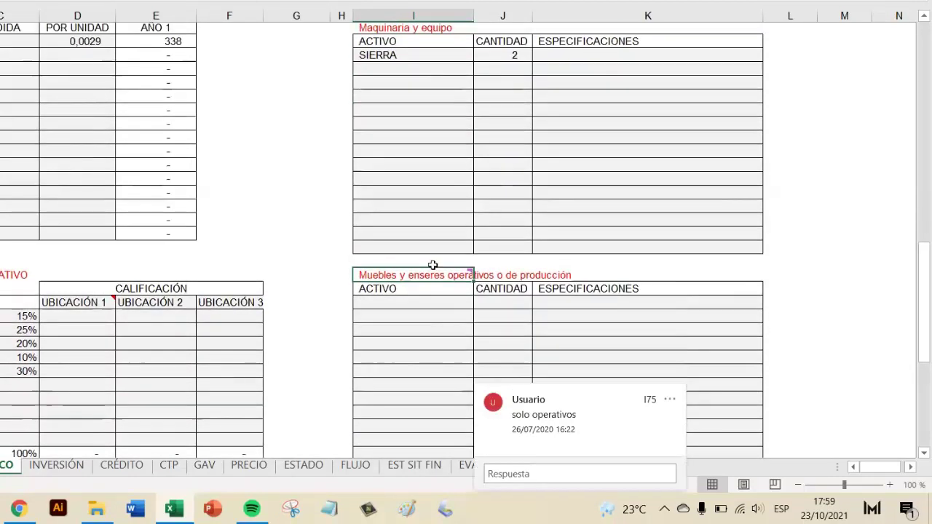
scroll(432, 265, up, 3)
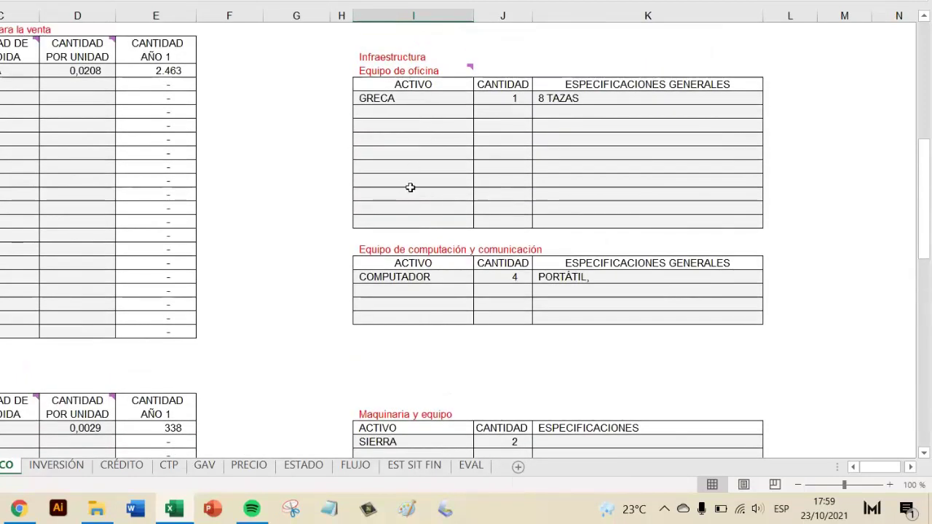
scroll(454, 164, down, 6)
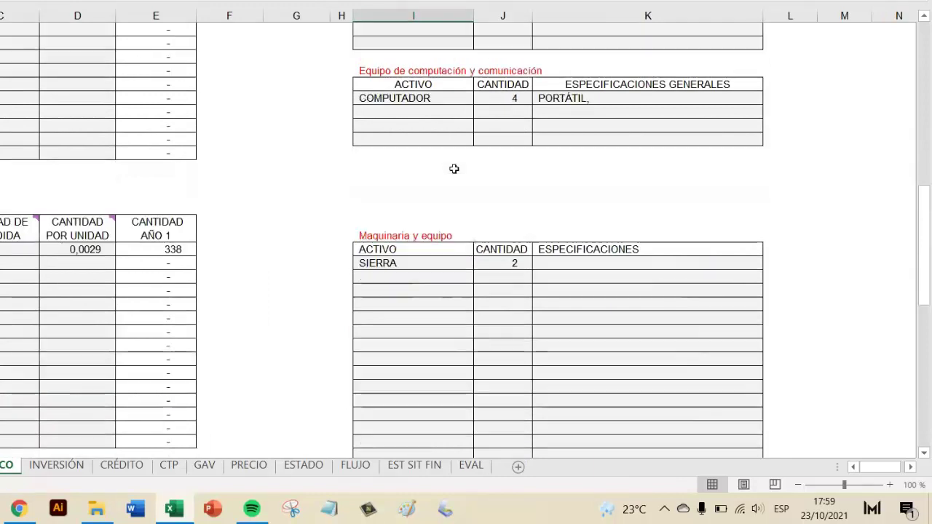
scroll(453, 168, down, 5)
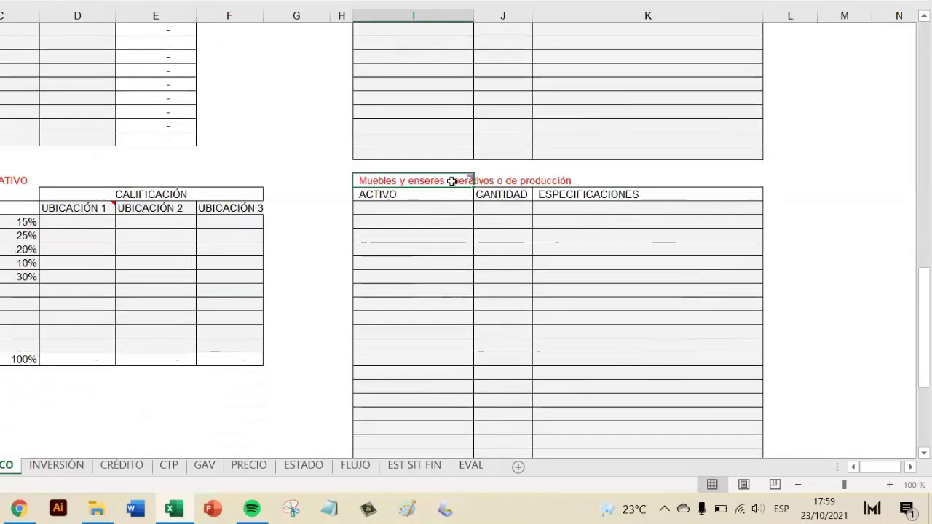
Step: Add MESA with a CANTIDAD of 5 in the first row of the Muebles y enseres operativos o de producción table
click(436, 214)
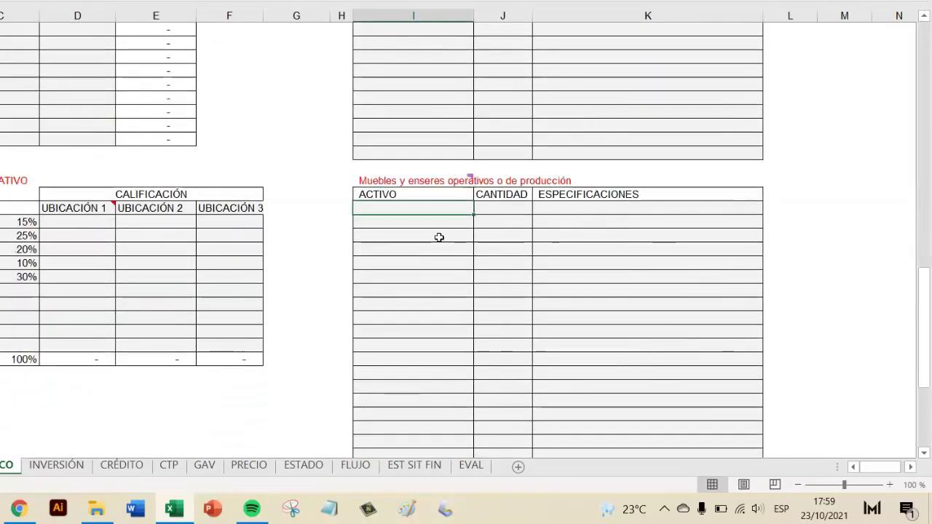
text(ES)
key(BackSpace)
key(BackSpace)
text(MESAS)
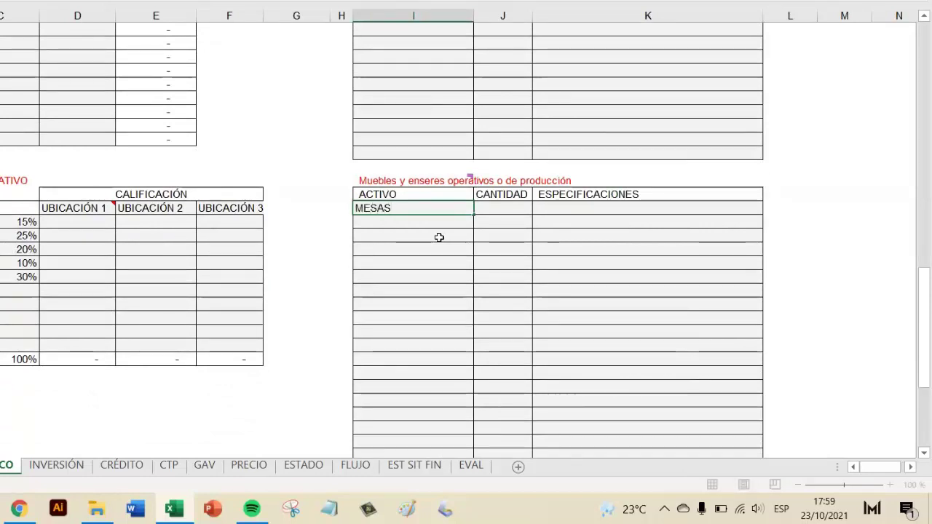
key(BackSpace)
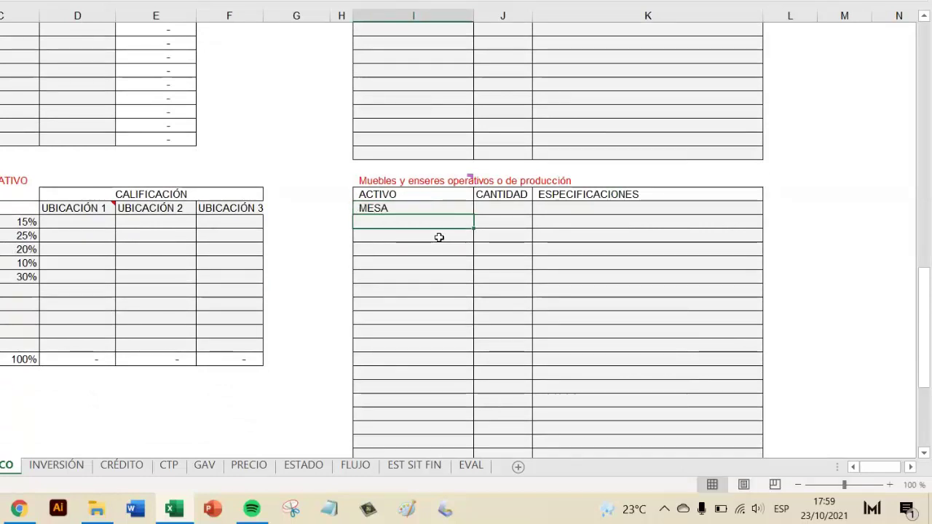
click(511, 212)
text(5)
key(Return)
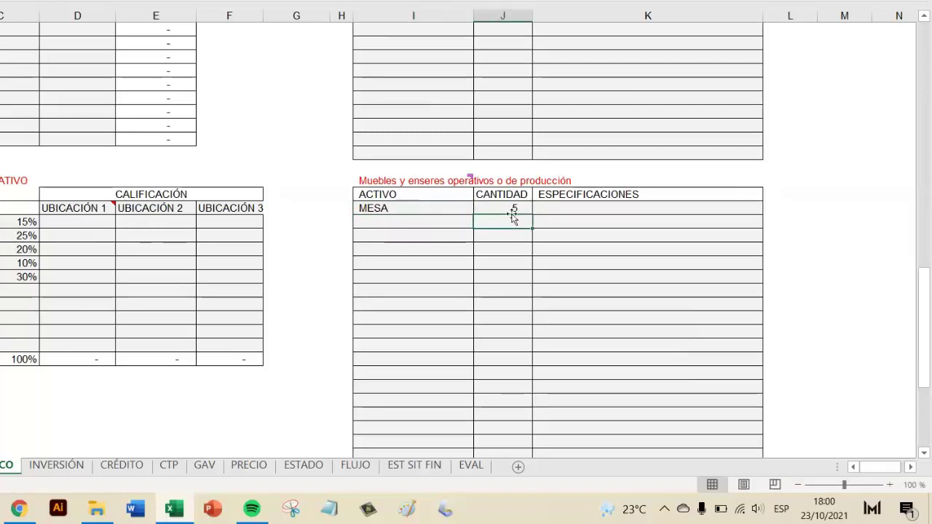
Step: Enter ACERO INOXIDABLE as the MESA row's ESPECIFICACIONES
click(568, 210)
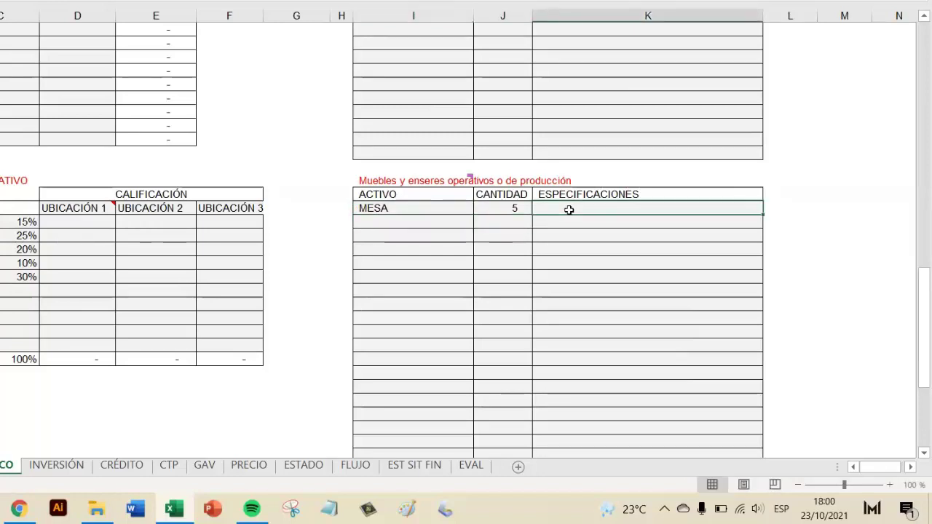
text(AC)
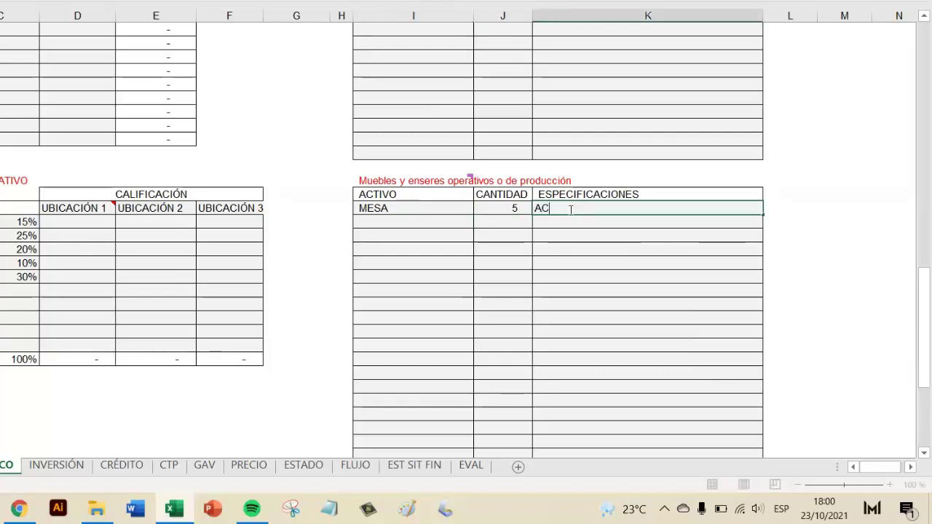
text(ERO INOXIDABLE)
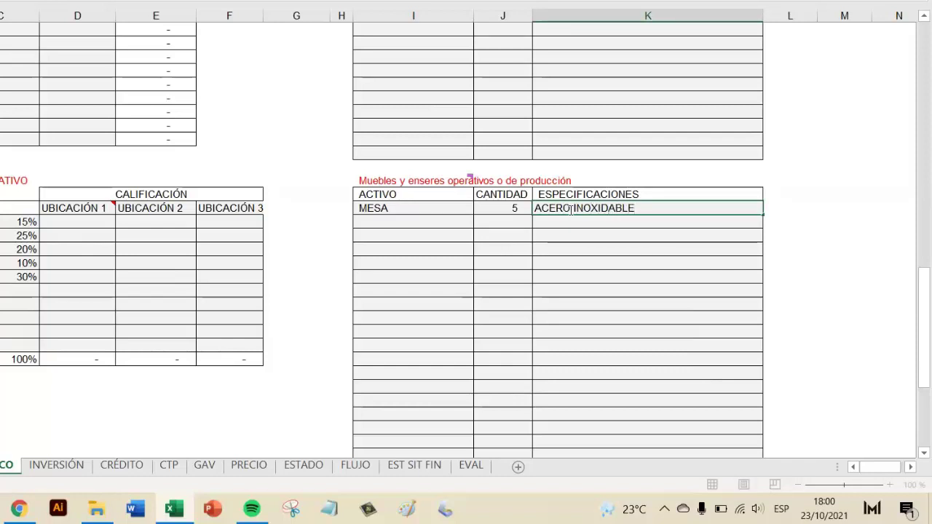
key(Return)
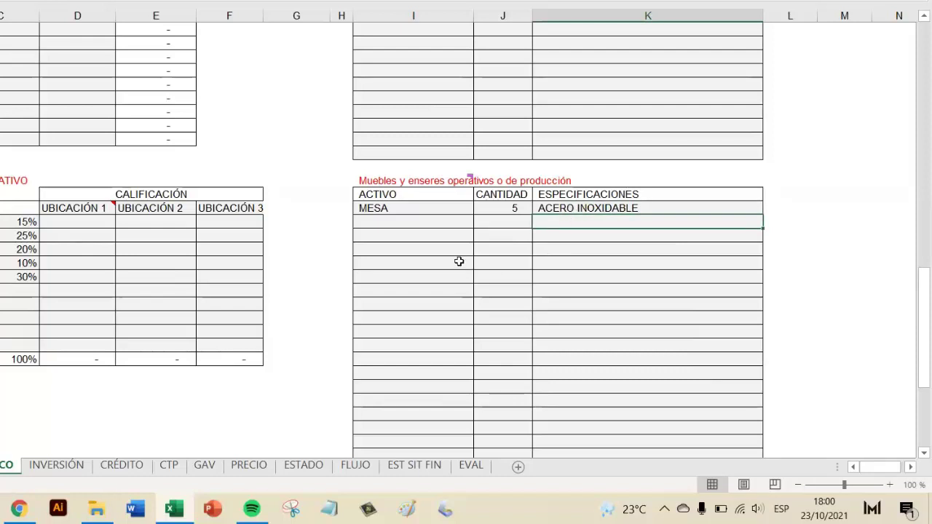
Step: Add KIT DE HERRAMIENTAS with a CANTIDAD of 1 in the first row of the Herramientas, repuestos y accesorios table
click(458, 261)
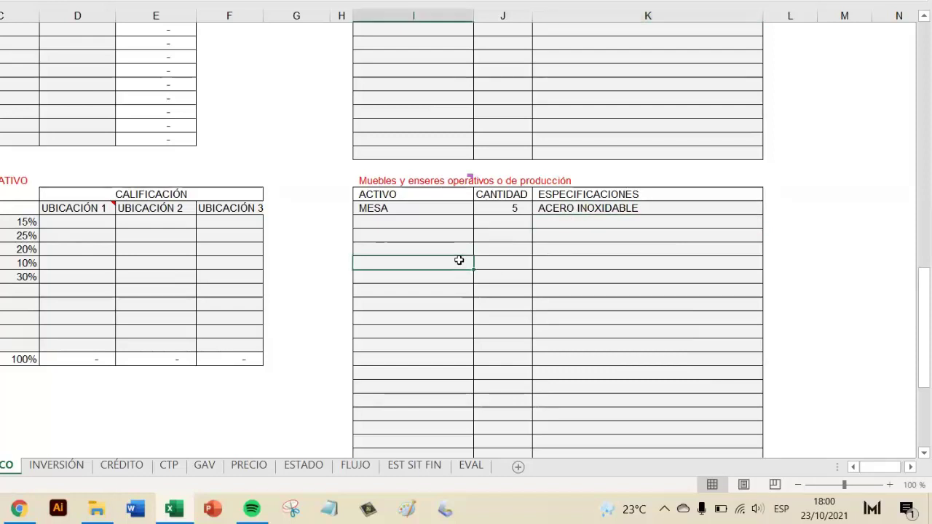
scroll(458, 260, down, 3)
scroll(458, 260, down, 3)
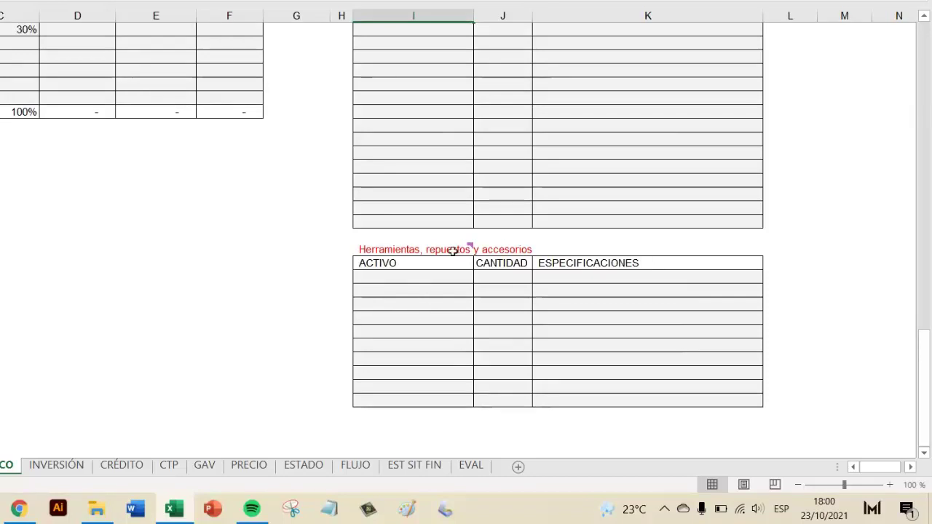
click(442, 280)
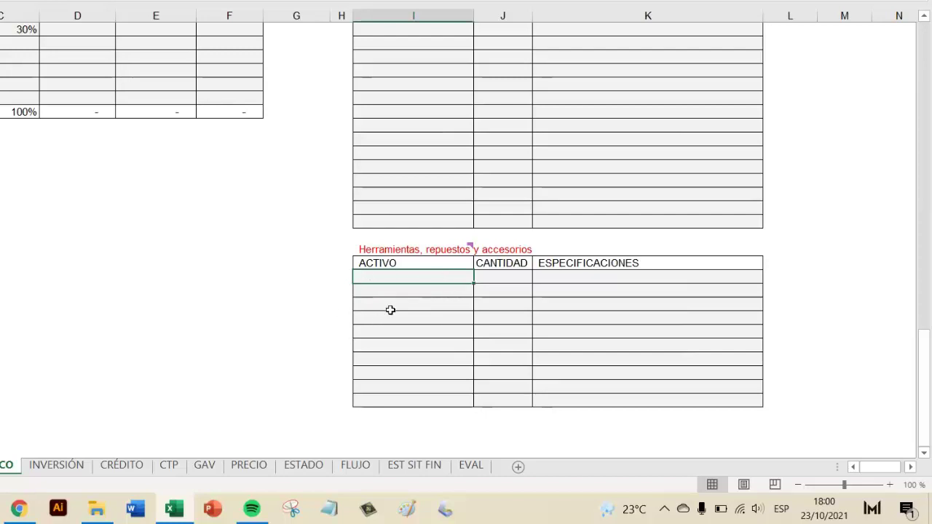
text(KIT)
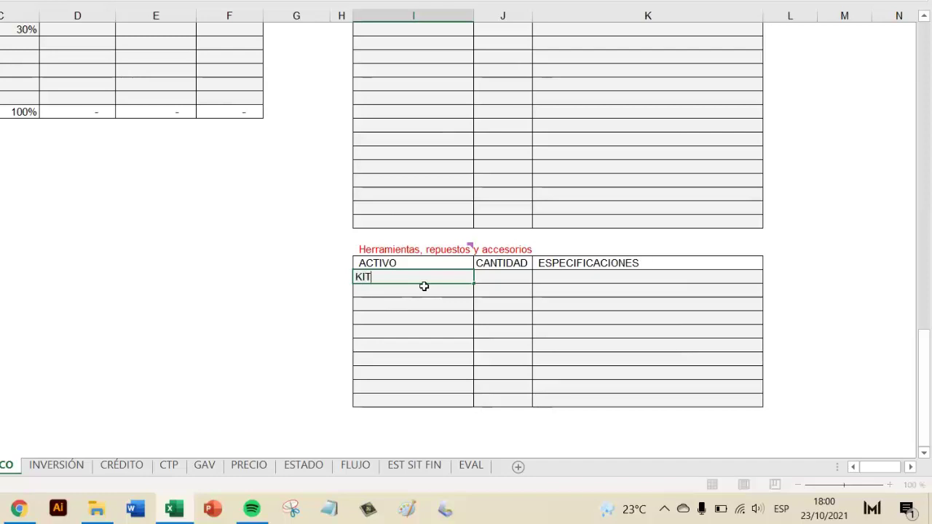
text( DE HERRAMIENTAS)
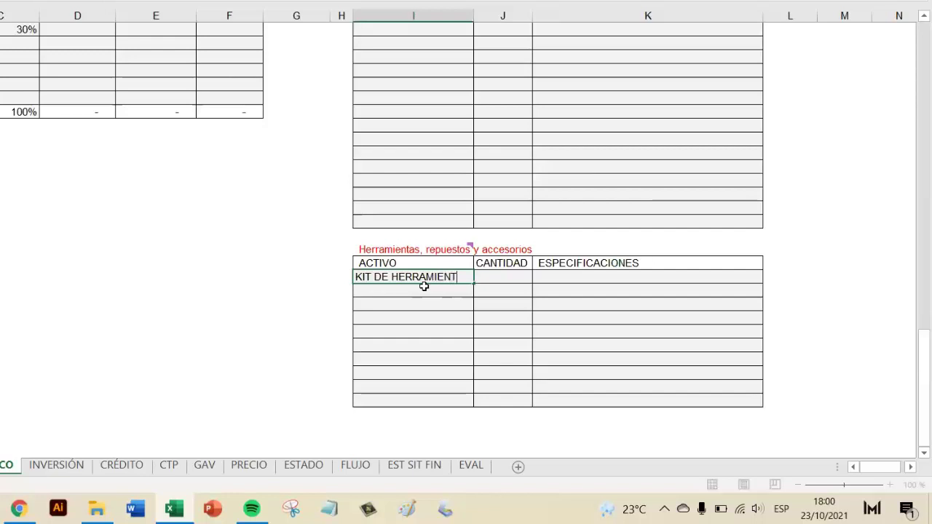
key(Return)
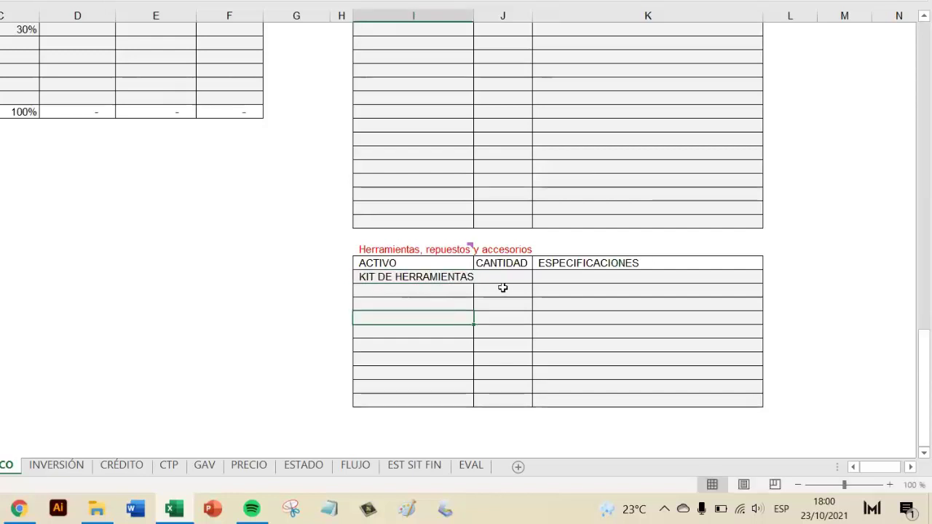
click(504, 275)
text(1)
key(Return)
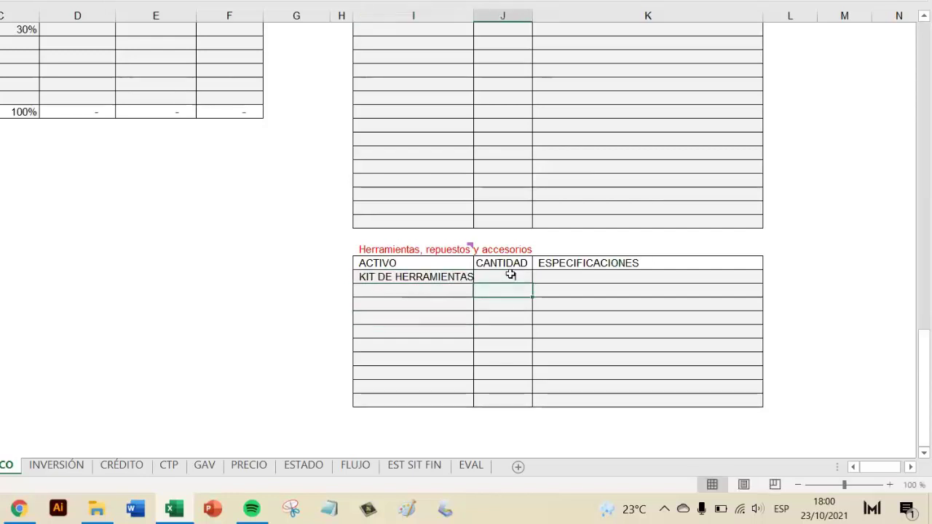
Step: Enter JUEGO DE 120 PIEZAS as the KIT DE HERRAMIENTAS row's ESPECIFICACIONES
click(569, 277)
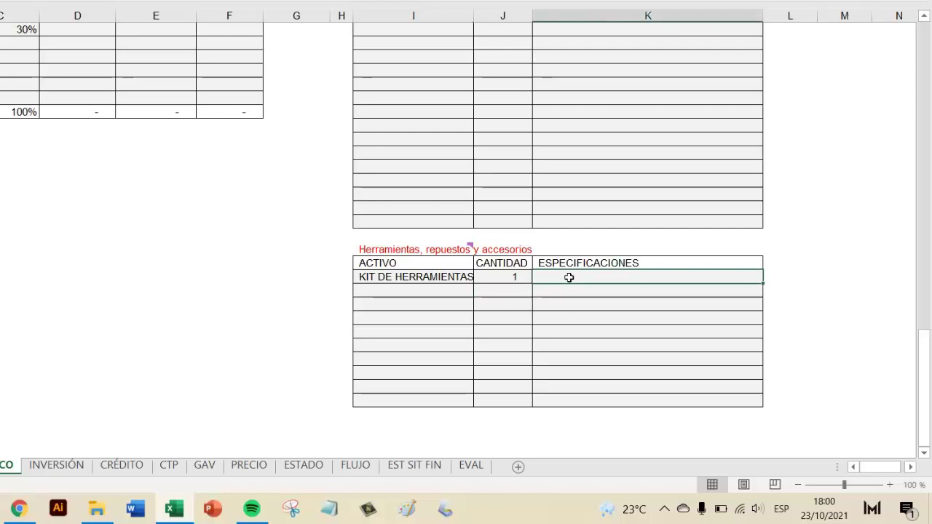
text(JUEGO DE 120 PIEZAS)
key(Return)
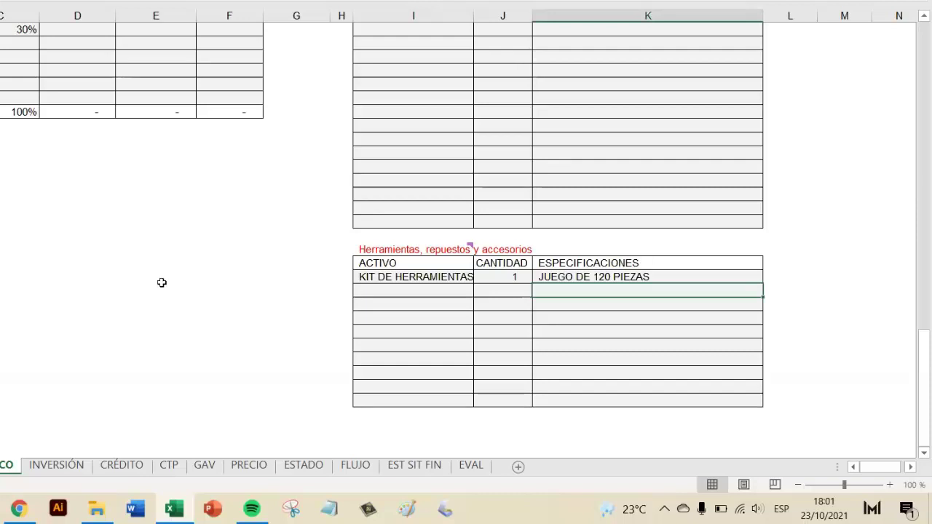
Step: Review the infrastructure asset tables on the INVERSIÓN sheet, from Equipo de oficina down to Herramientas
scroll(65, 328, down, 2)
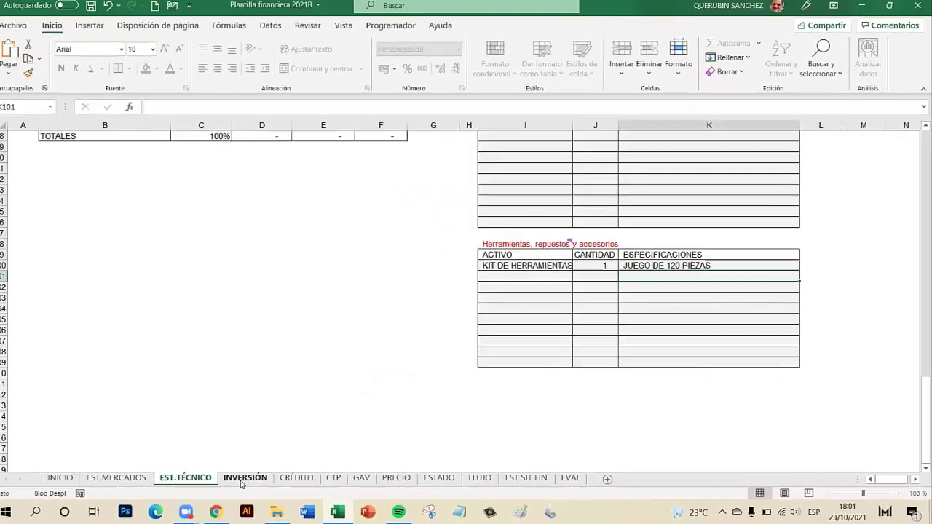
click(151, 473)
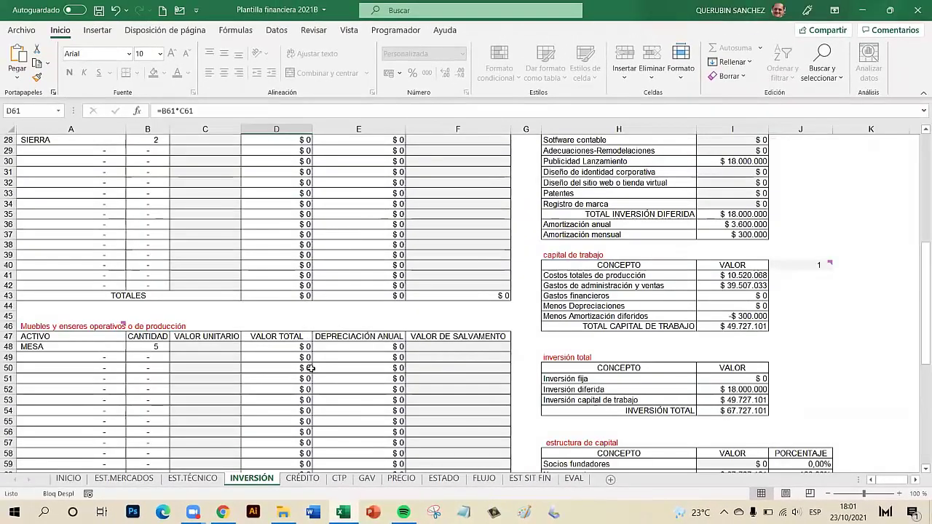
click(194, 480)
click(251, 478)
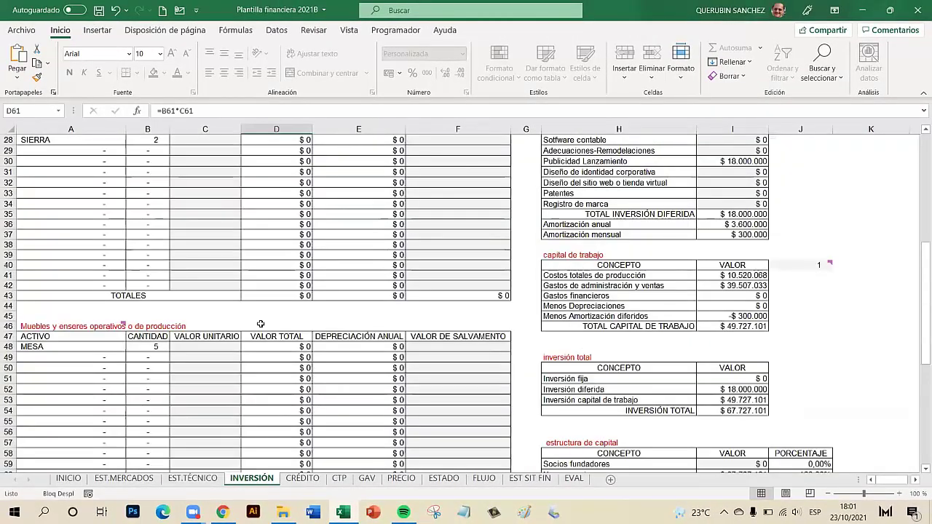
scroll(308, 324, up, 10)
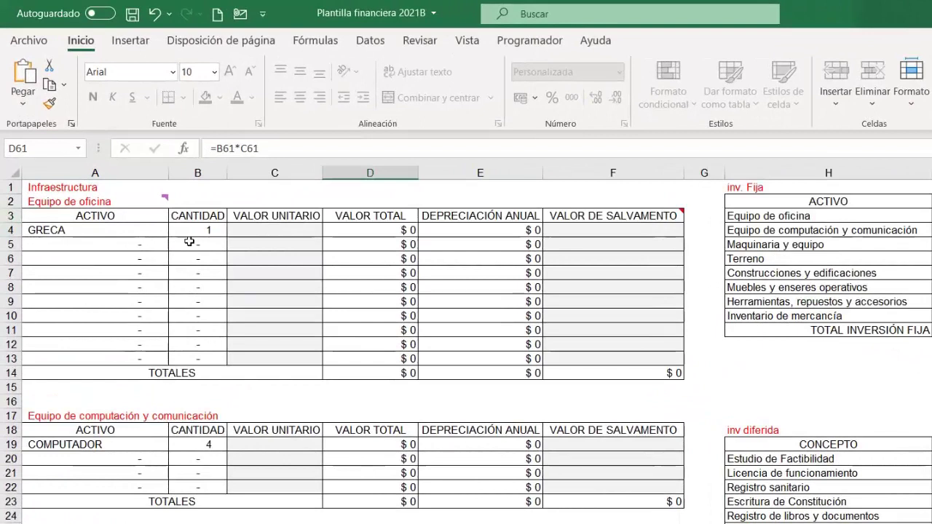
scroll(158, 453, down, 8)
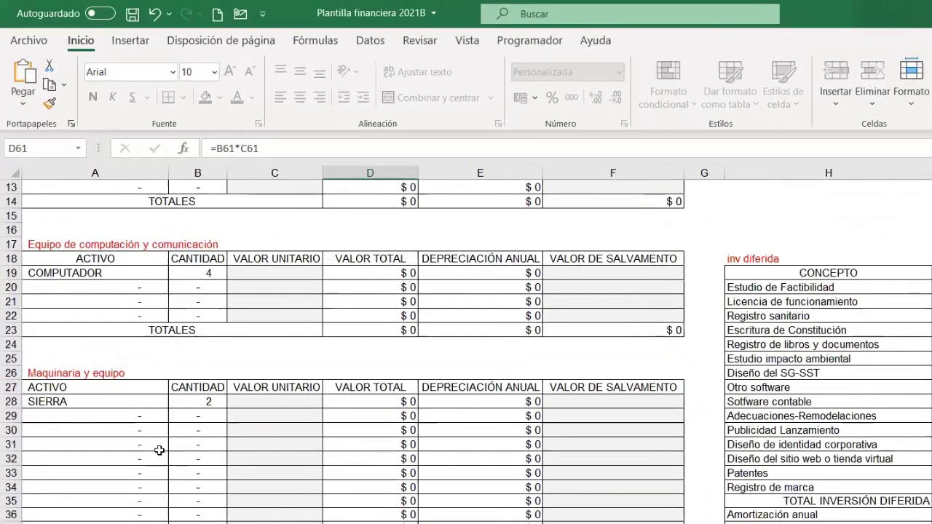
scroll(155, 452, down, 8)
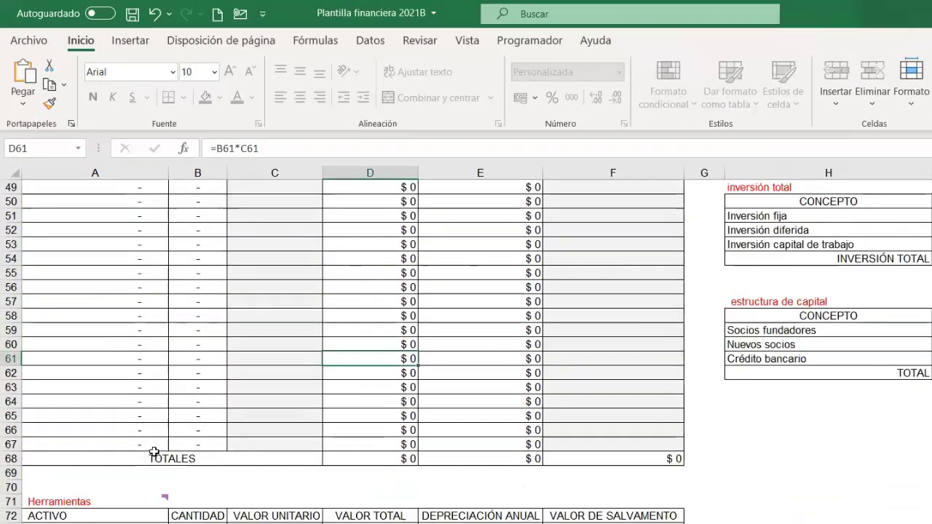
scroll(154, 452, up, 7)
scroll(154, 452, up, 9)
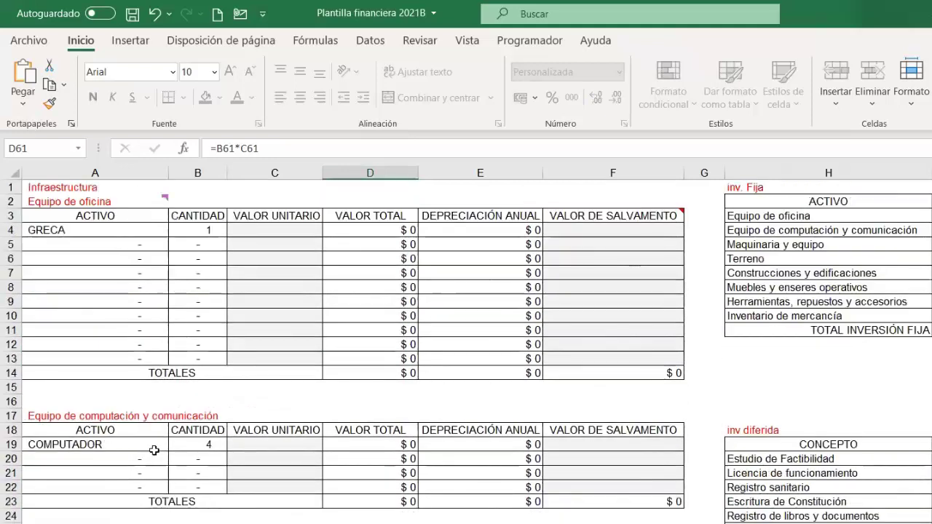
Step: Set the GRECA row's VALOR UNITARIO to 256000 and its VALOR DE SALVAMENTO to 0 in the Equipo de oficina table
click(287, 231)
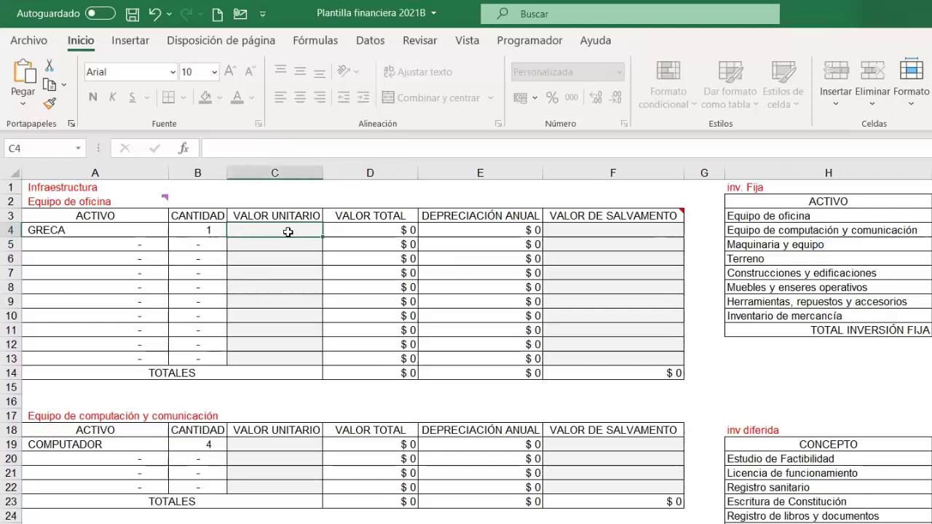
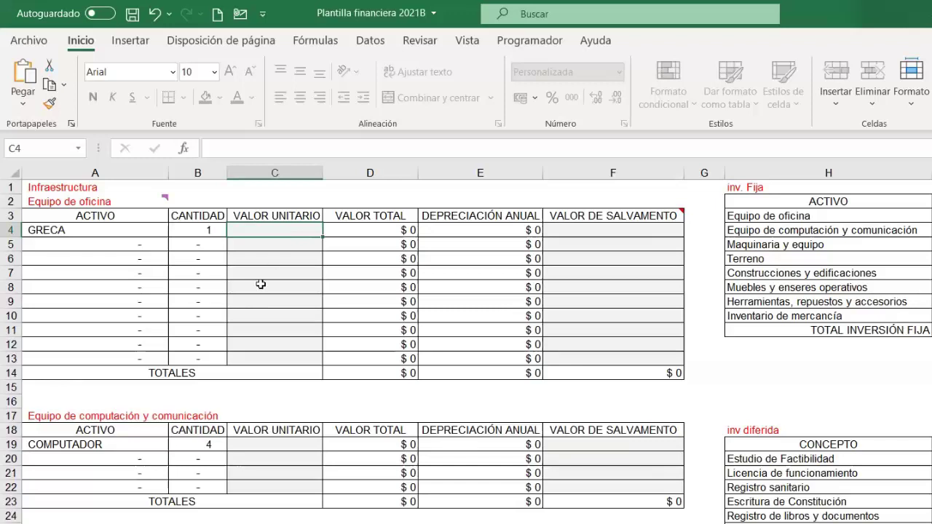
text(256000)
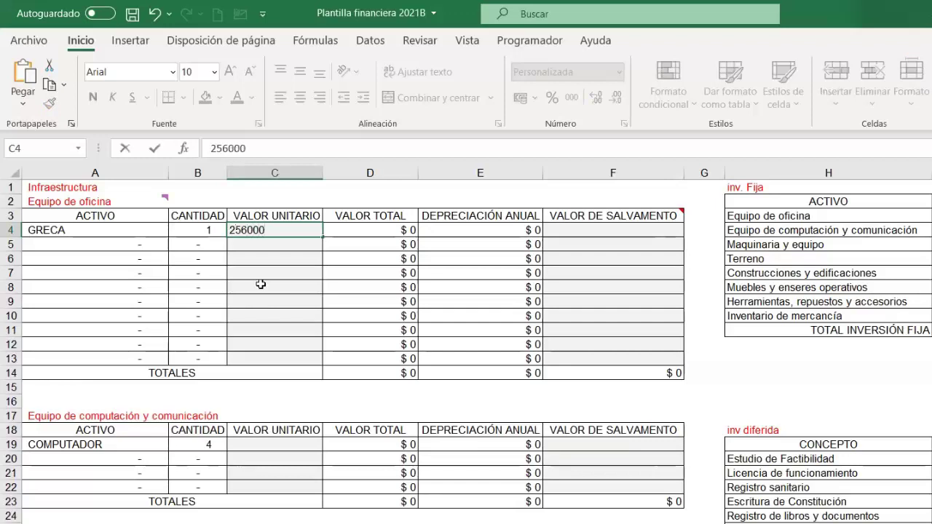
key(Return)
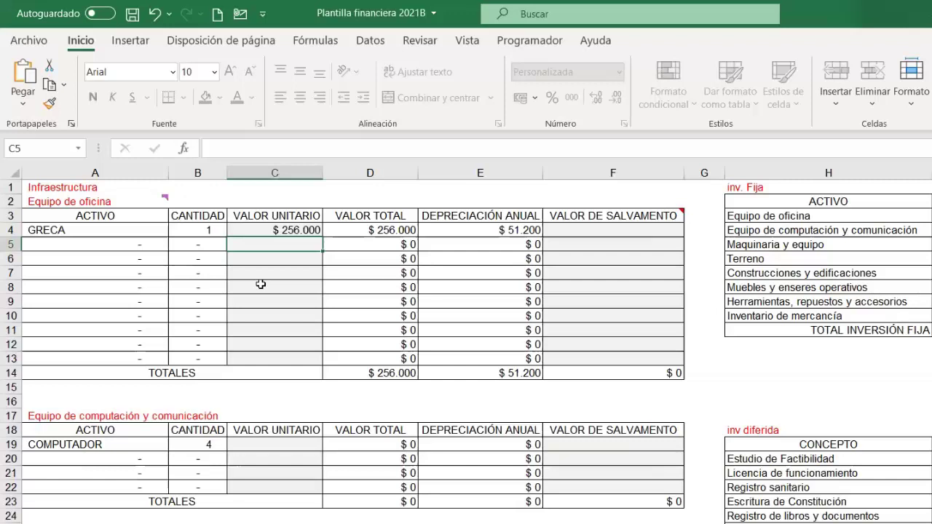
click(606, 232)
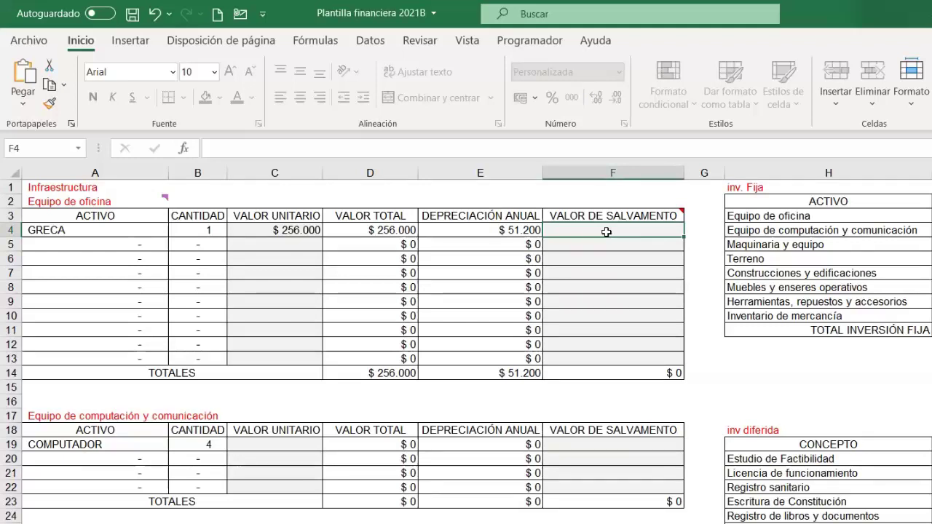
text(0)
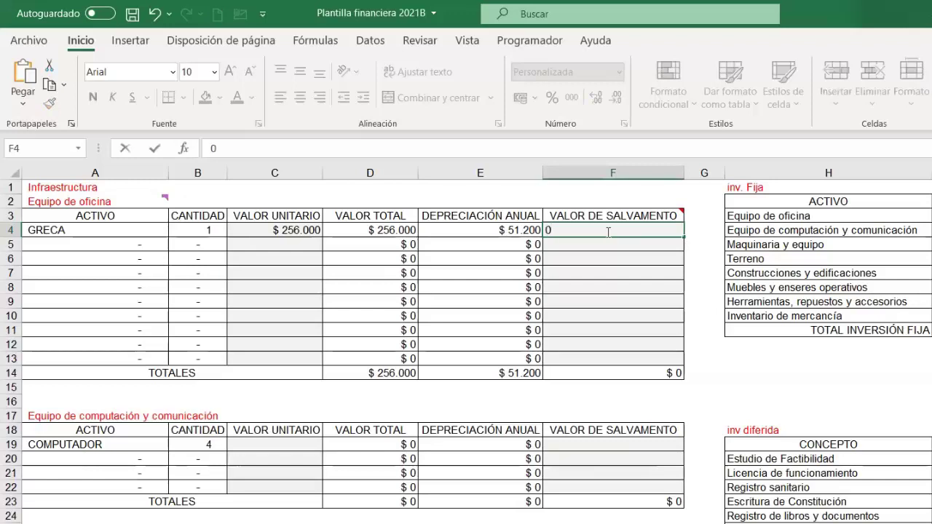
key(Return)
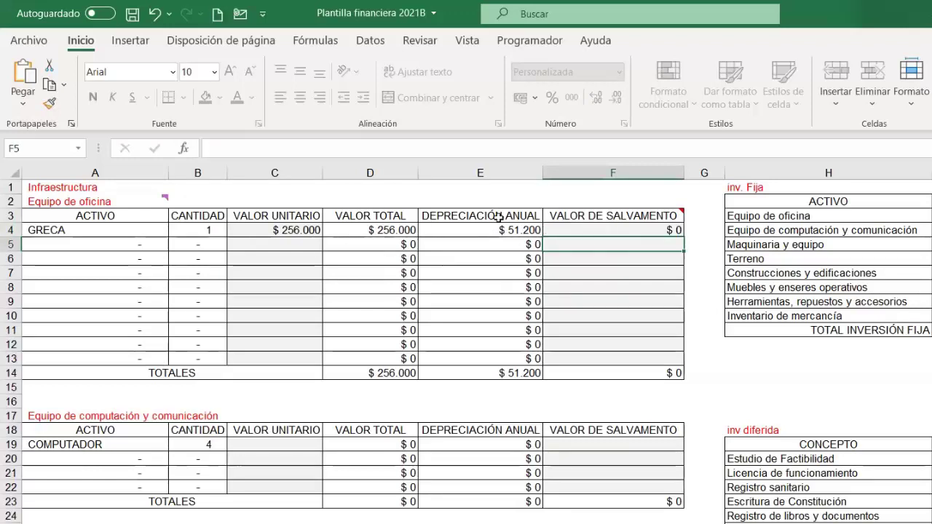
Step: Set the COMPUTADOR row's VALOR UNITARIO to 1980000 and its VALOR DE SALVAMENTO to 0 in the Equipo de computación y comunicación table
scroll(558, 429, down, 1)
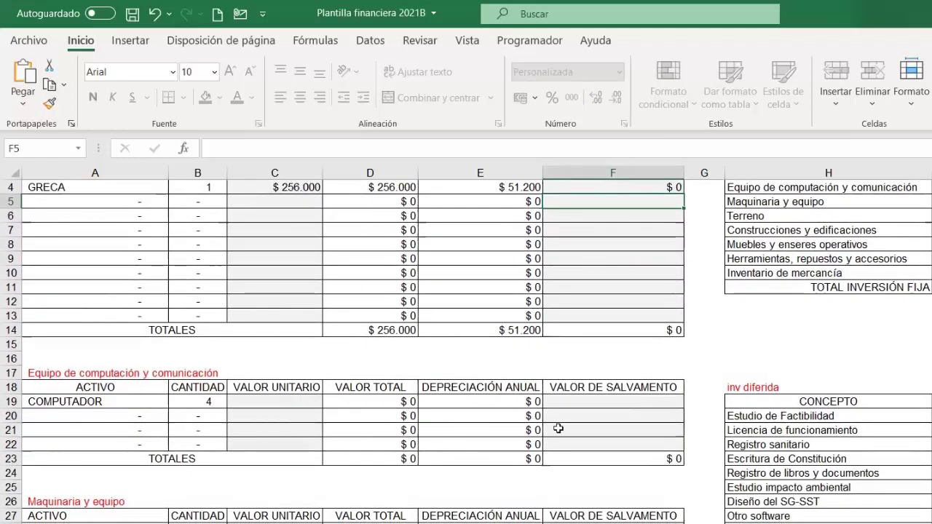
click(264, 401)
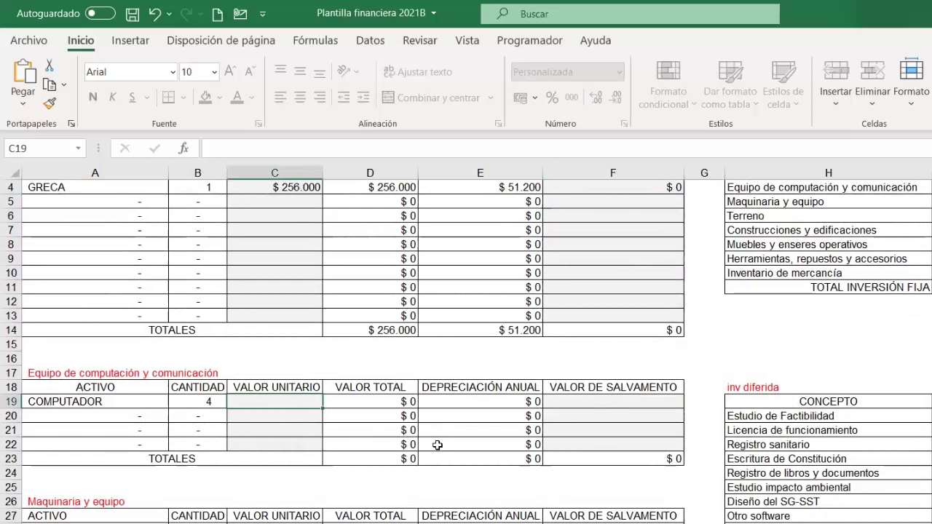
text(1980000)
key(Return)
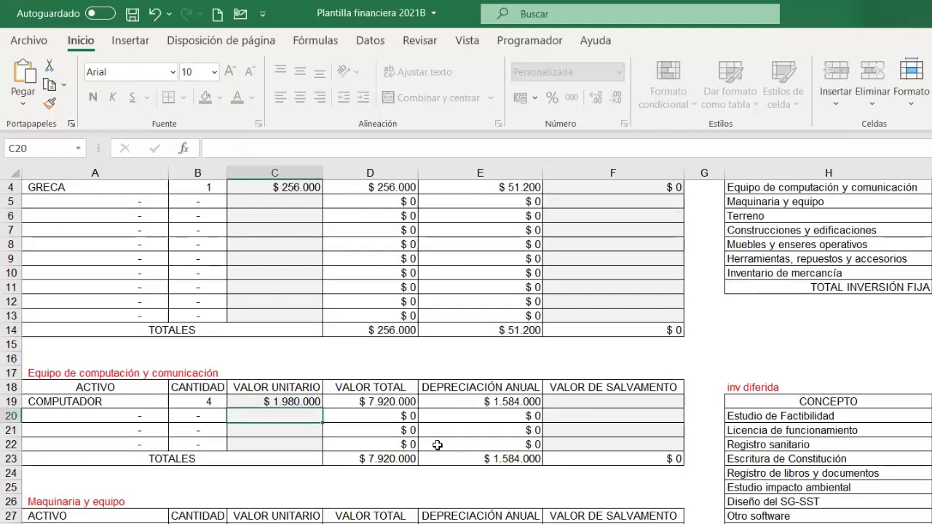
click(592, 402)
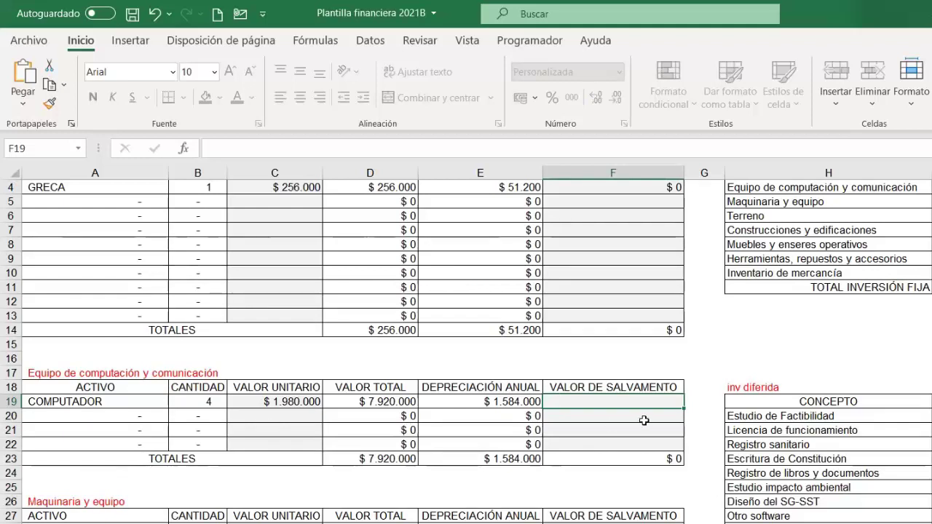
text(0)
key(Return)
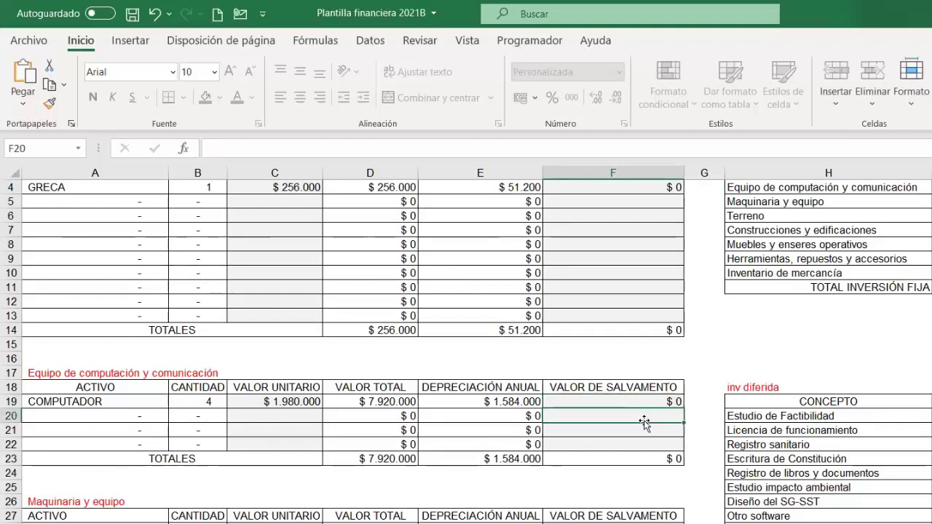
Step: Set the SIERRA row's VALOR UNITARIO to 5.000.000 in the Maquinaria y equipo table and begin entering its VALOR DE SALVAMENTO
scroll(644, 422, up, 1)
scroll(644, 423, down, 3)
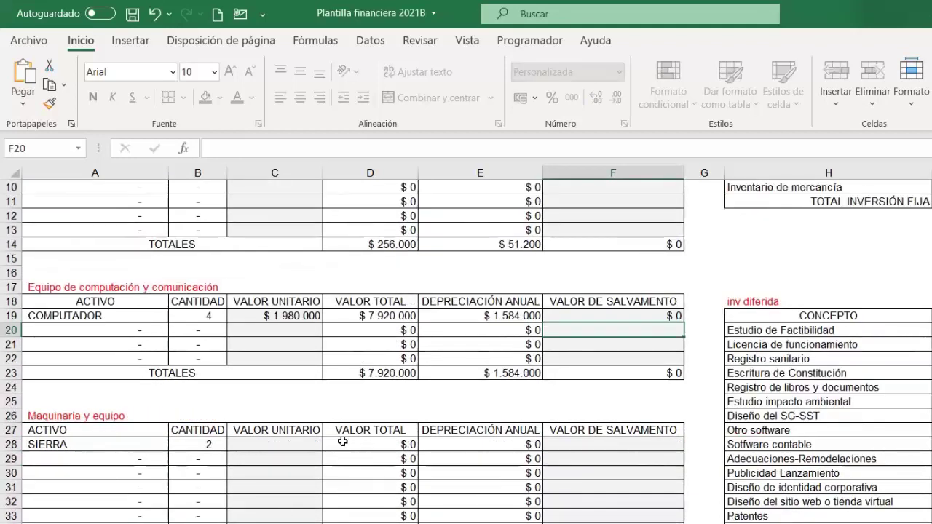
click(271, 444)
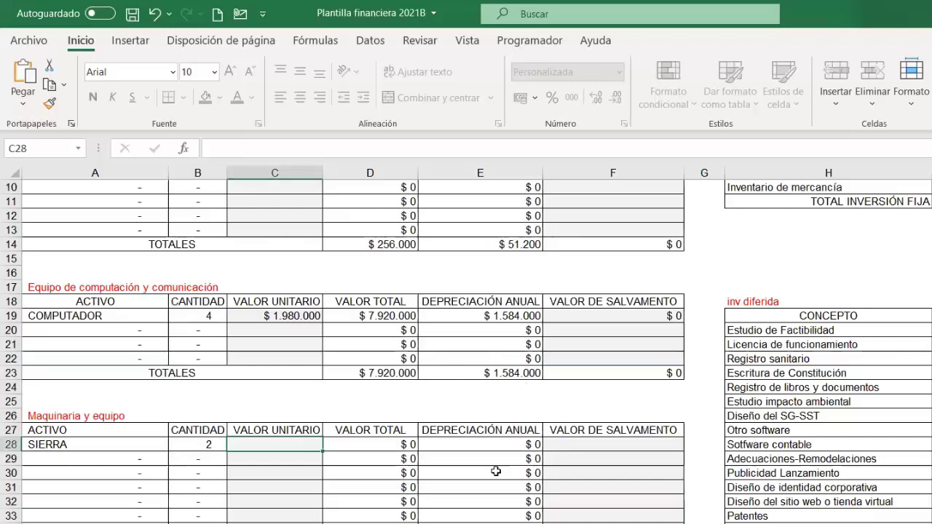
text(5.000.000)
key(Tab)
key(Tab)
key(Tab)
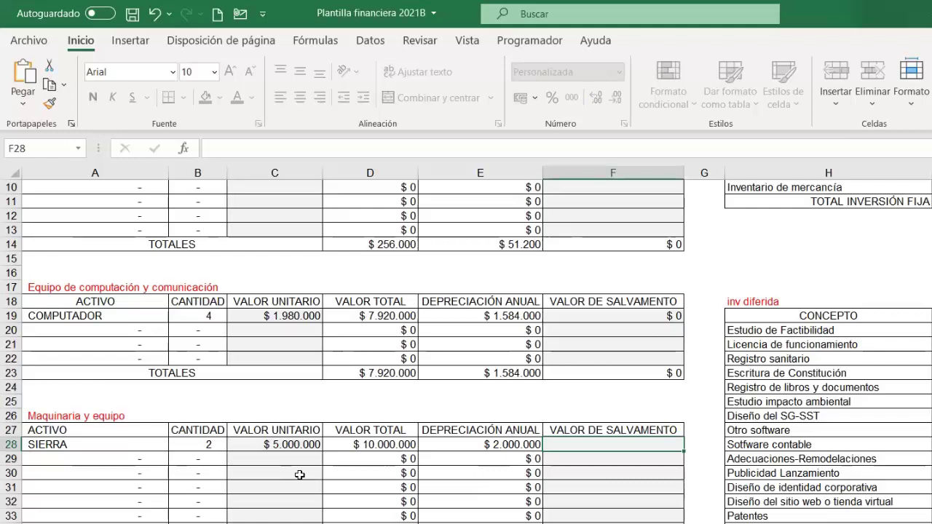
text(1)
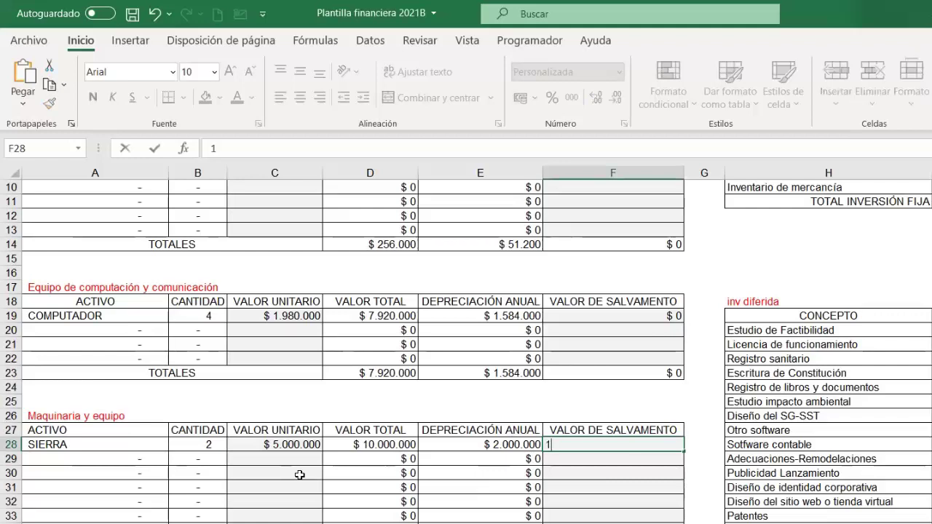
Step: Set the salvage value of SIERRA in the Maquinaria y equipo table to 1.000.000
text(.000.000000)
key(Return)
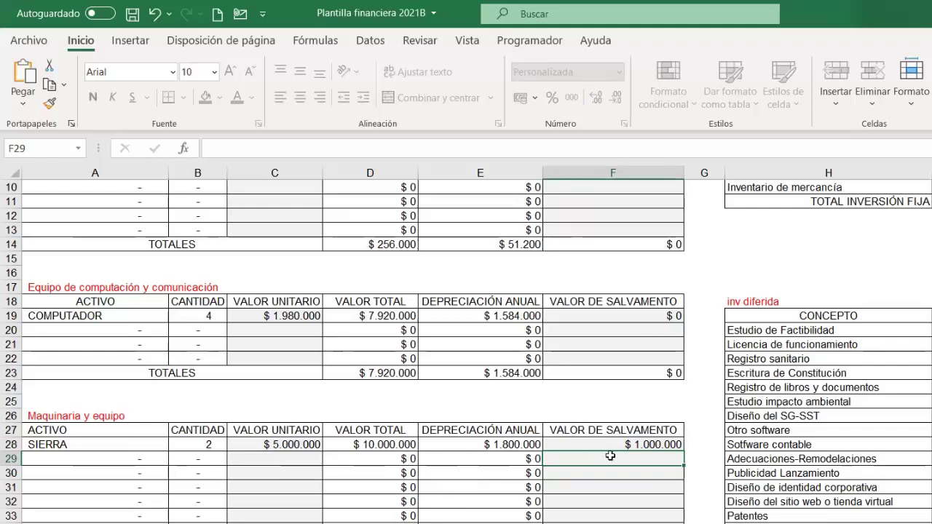
Step: Enter 480000 as the unit value and 100000 as the salvage value for MESA in the Muebles y enseres operativos table
scroll(607, 454, down, 5)
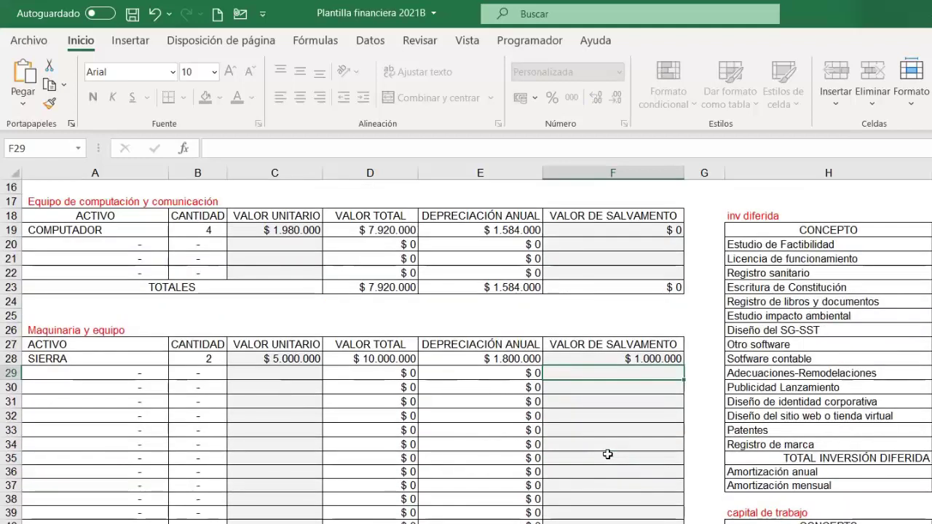
scroll(606, 452, down, 1)
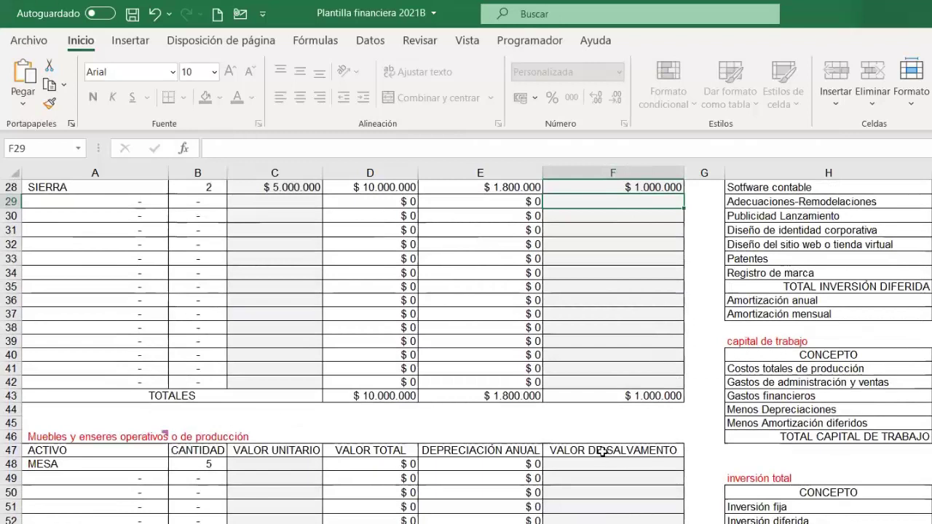
click(291, 466)
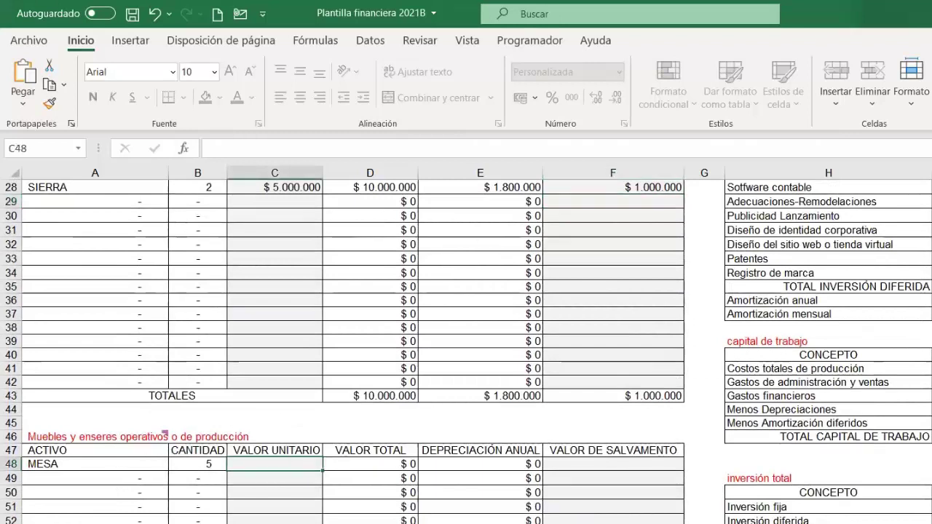
text(480000)
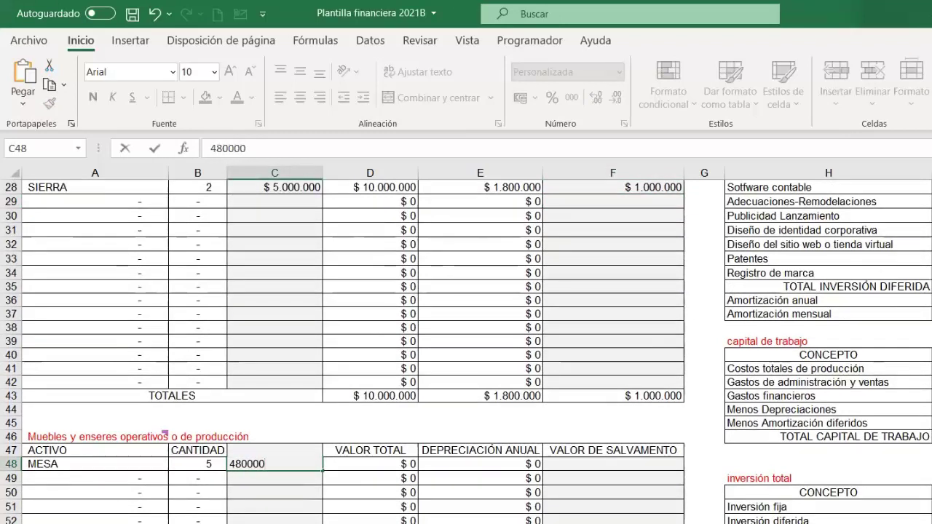
key(Return)
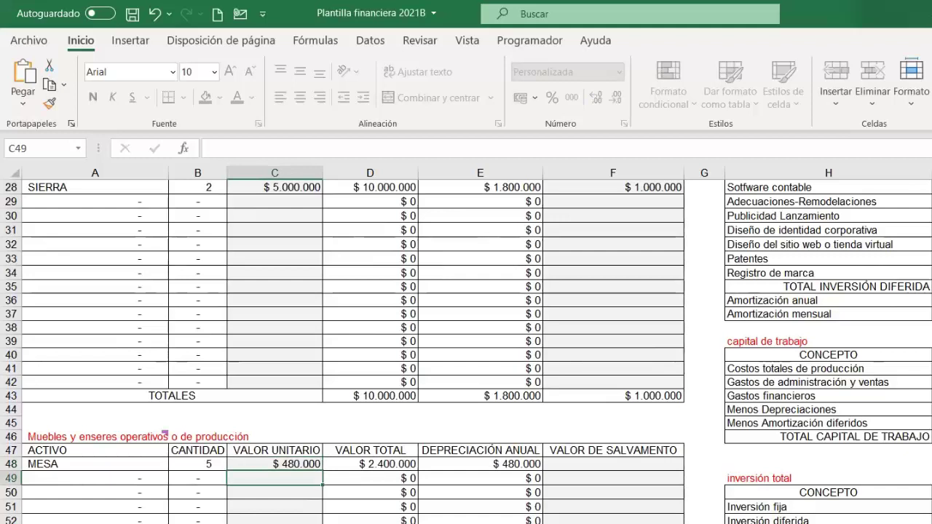
click(647, 460)
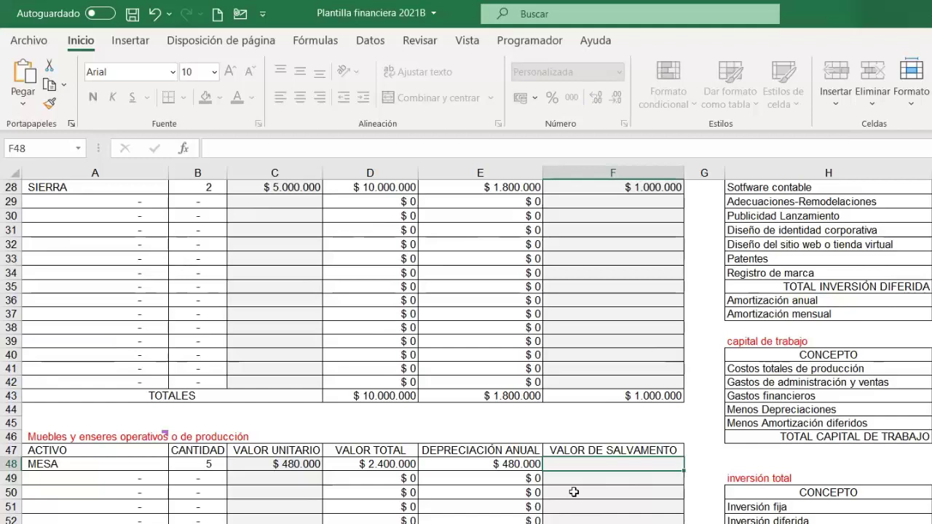
text(100000)
key(Return)
Step: Enter 156000 as the unit value and 30000 as the salvage value for KIT DE HERRAMIENTAS in the Herramientas table
scroll(574, 368, down, 6)
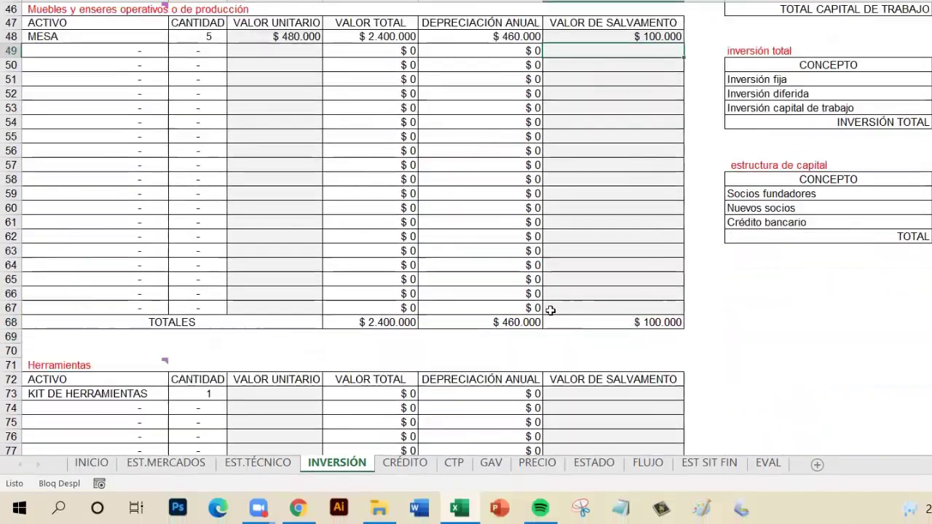
click(299, 444)
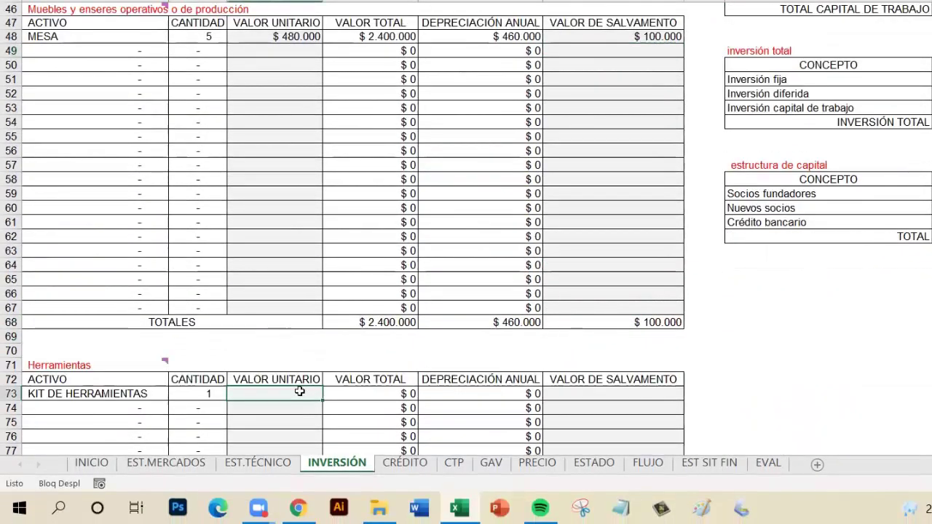
text(156000)
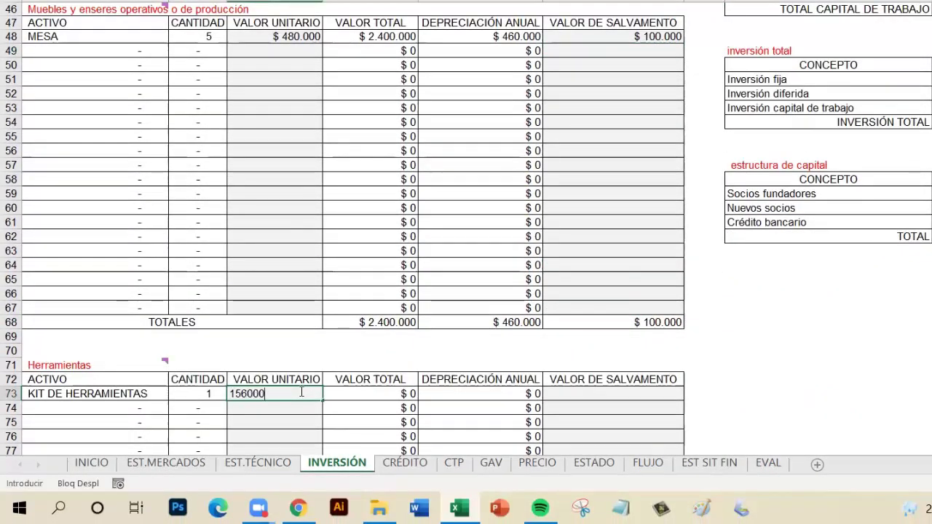
scroll(658, 354, down, 1)
click(657, 355)
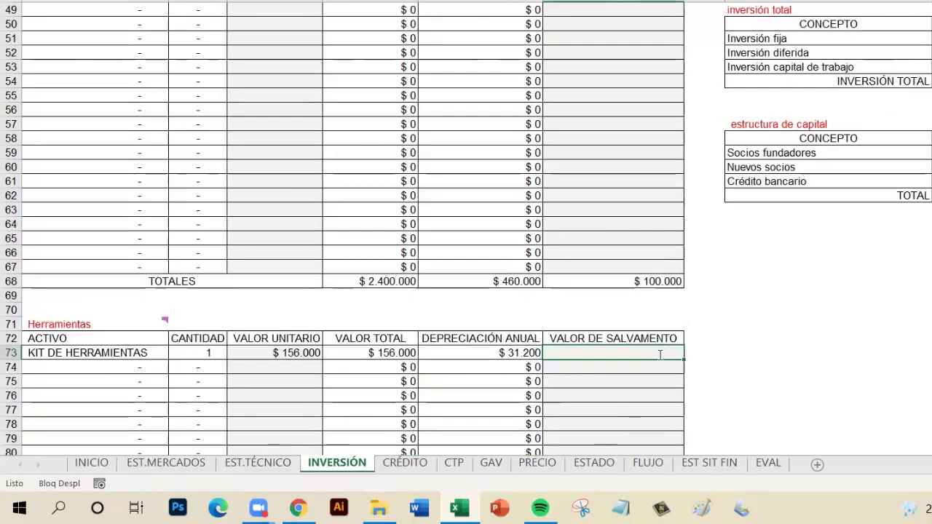
text(30000)
key(Return)
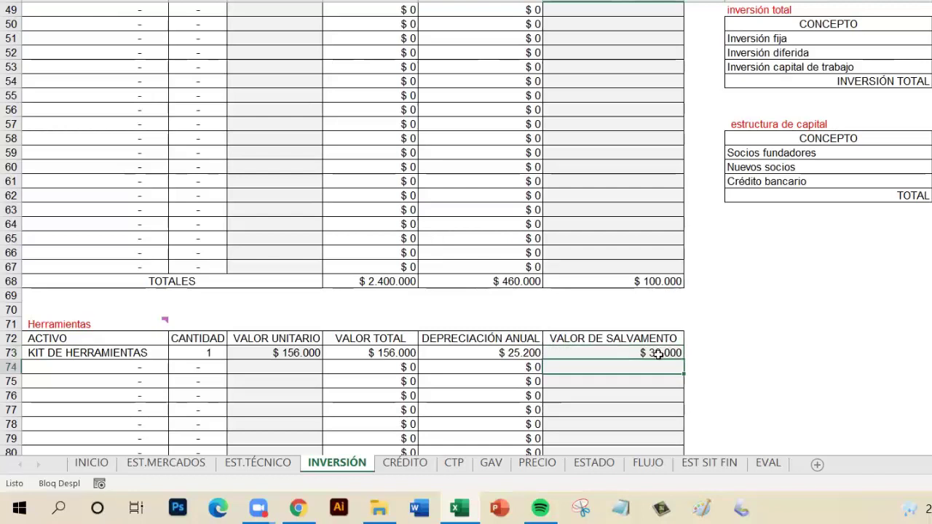
Step: Examine the fixed investment entries for Terreno, Construcciones y edificaciones with its adjacent orange cell, and Inventario de mercancía
scroll(278, 133, up, 20)
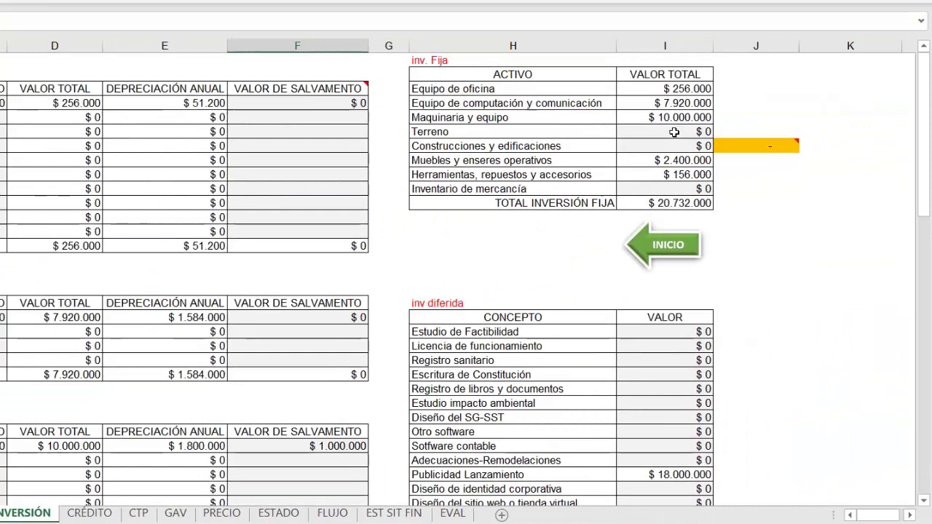
click(674, 132)
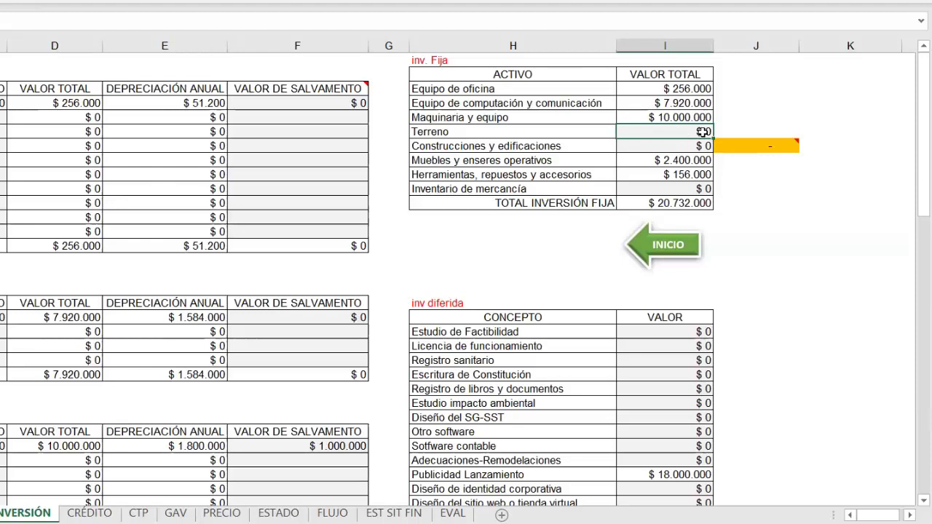
click(676, 146)
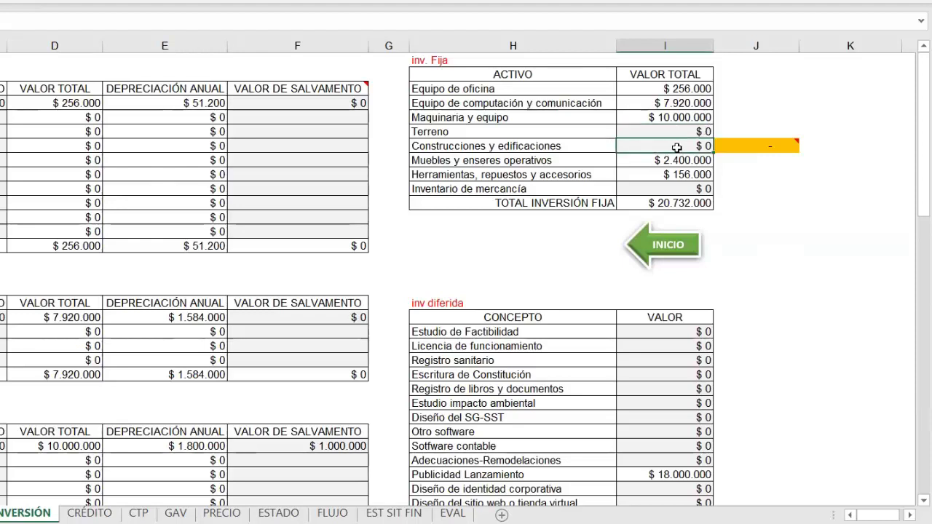
click(777, 148)
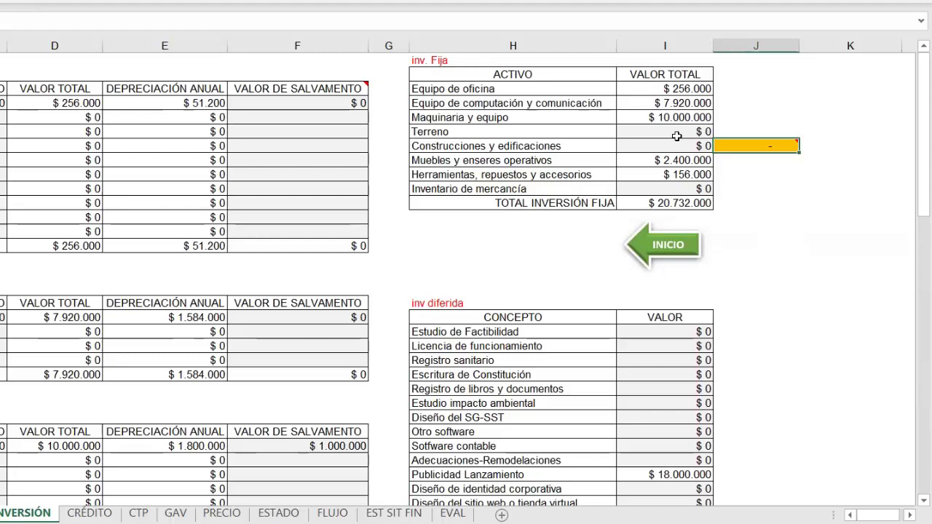
drag(677, 136, 746, 147)
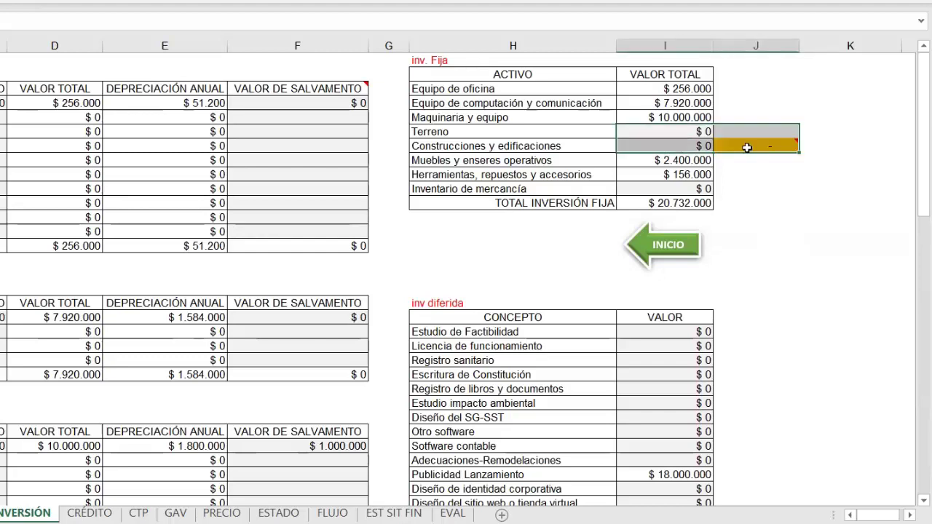
click(638, 188)
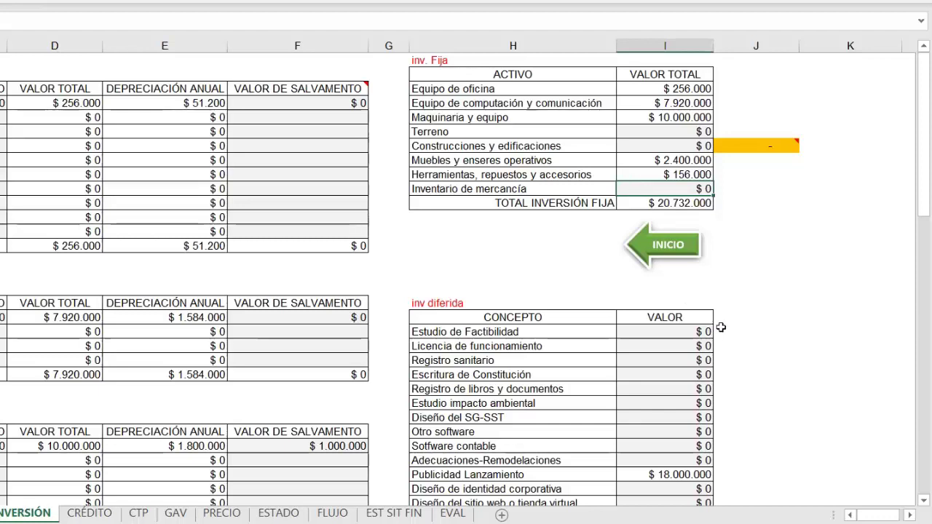
Step: Examine the deferred investment value cells one by one, from Estudio de Factibilidad down to the accounting software row
scroll(723, 322, down, 2)
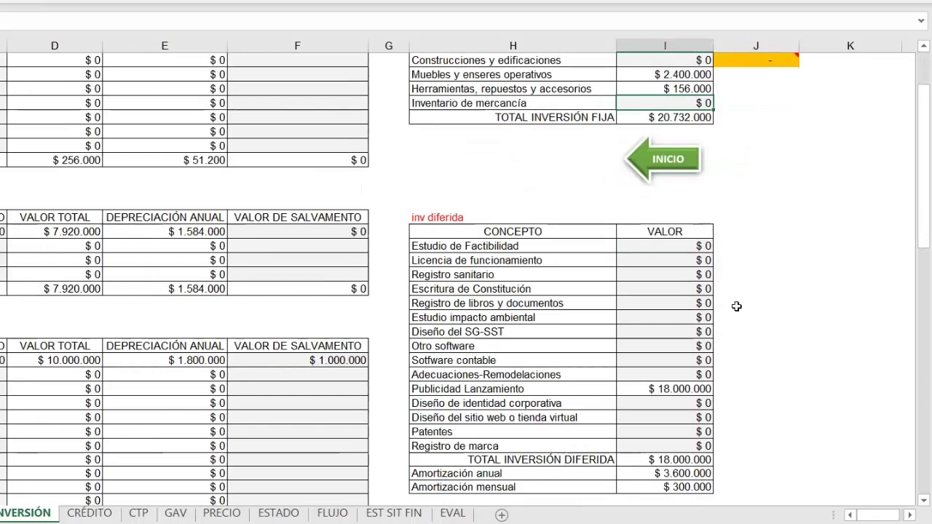
scroll(729, 309, down, 2)
click(696, 175)
click(672, 162)
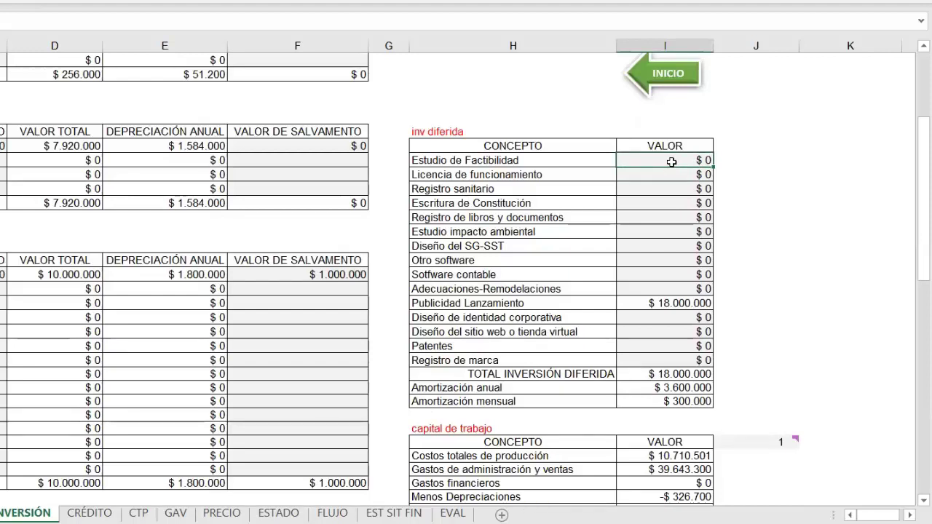
key(Down)
key(Down)
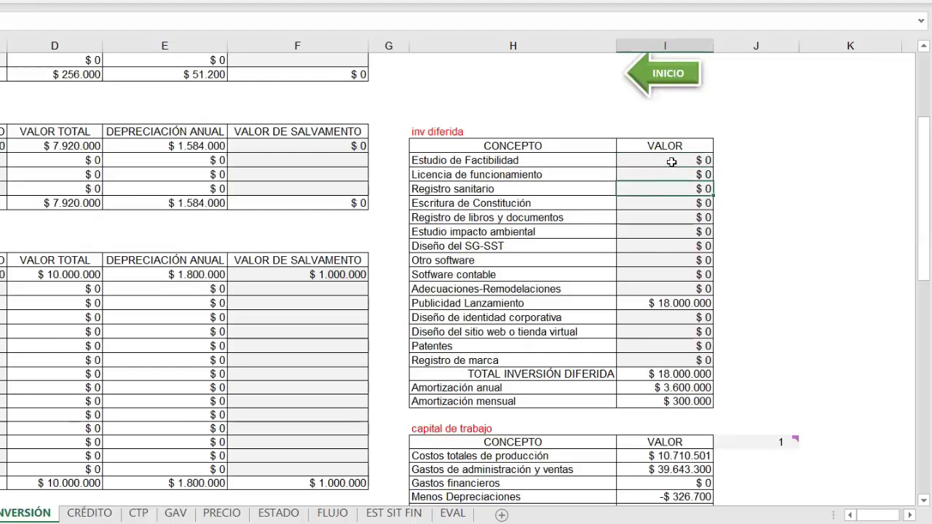
key(Down)
key(Down)
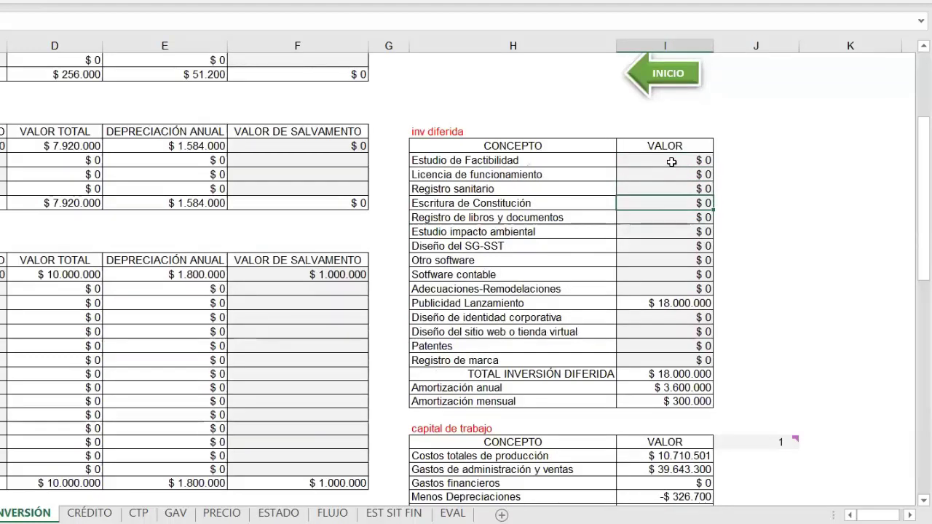
key(Down)
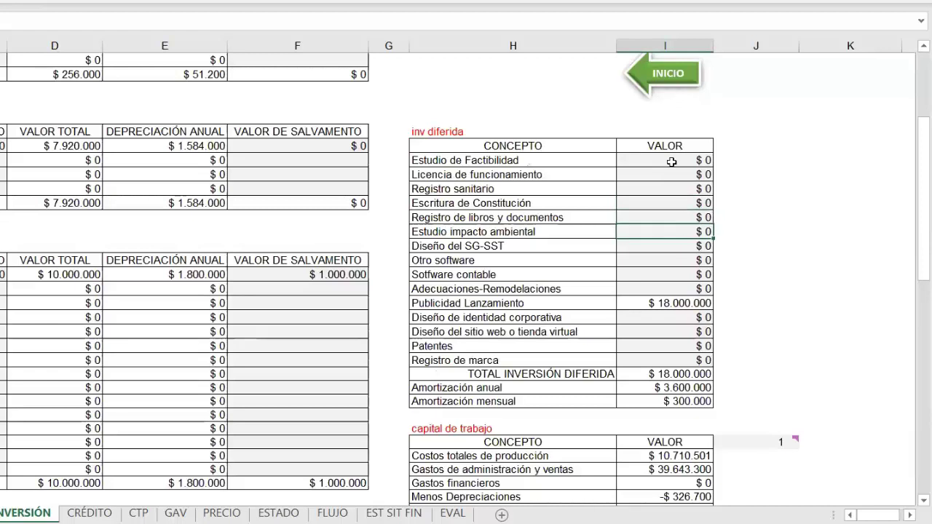
key(Down)
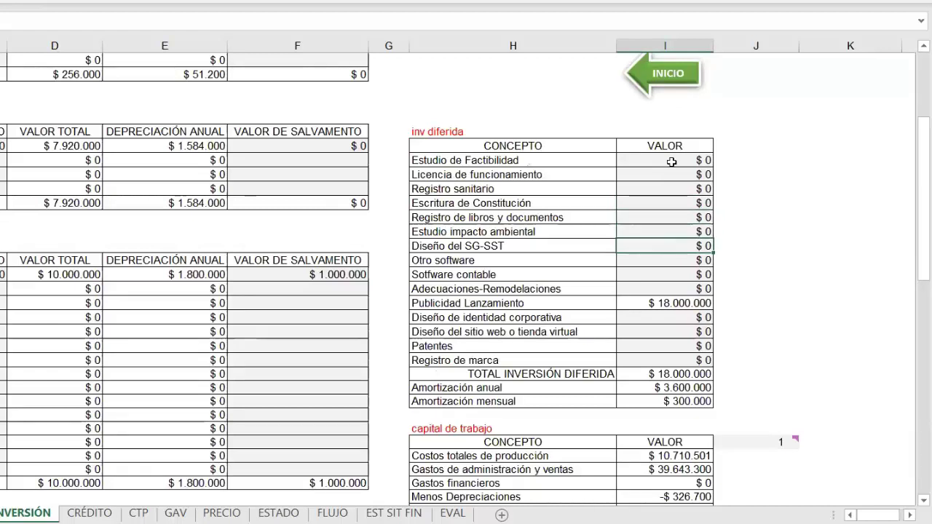
key(Down)
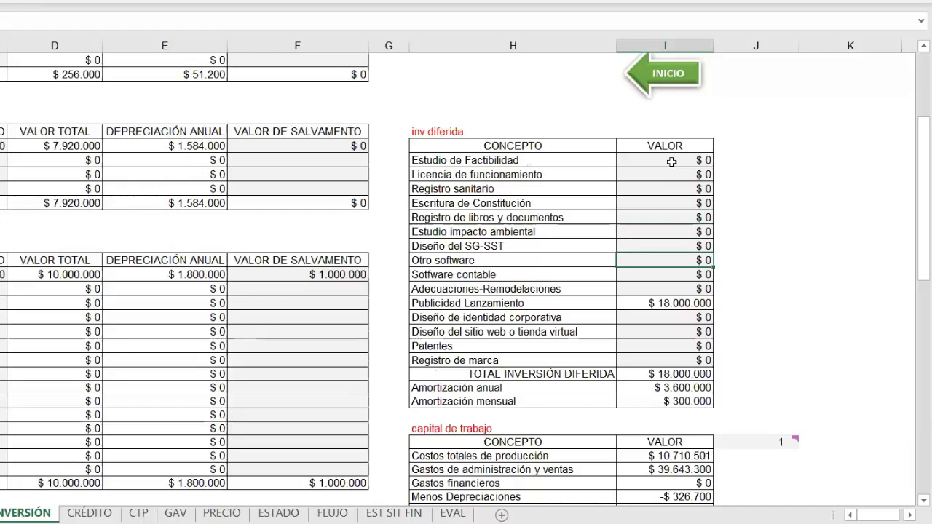
key(Down)
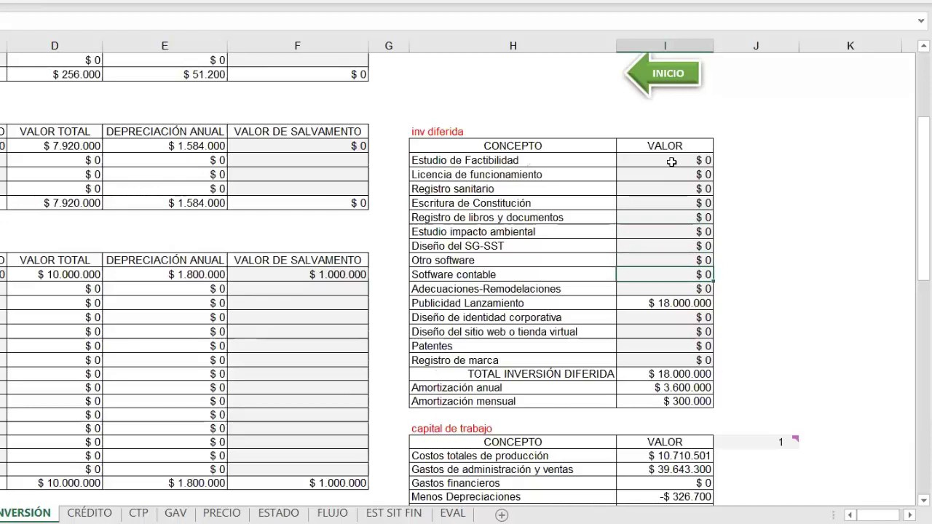
Step: Set the Adecuaciones-Remodelaciones value in the deferred investment table to 32000000
key(Down)
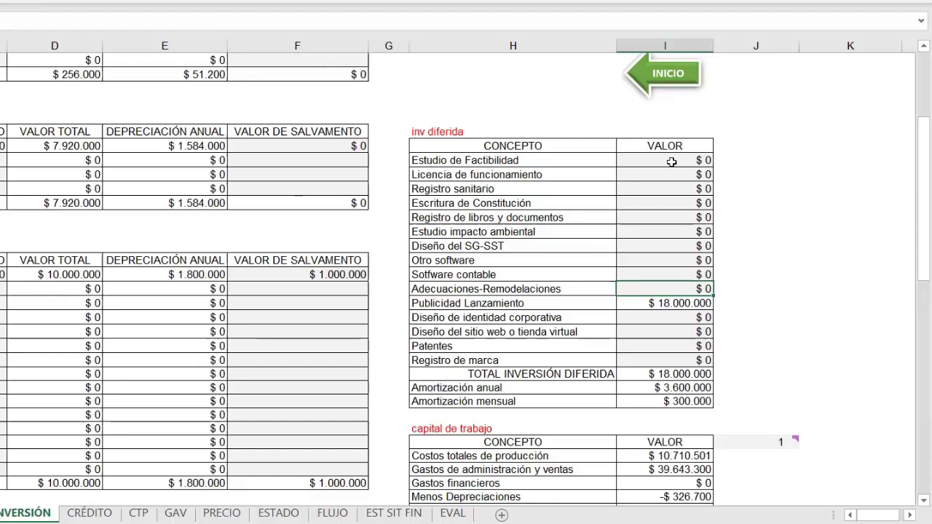
text(3200)
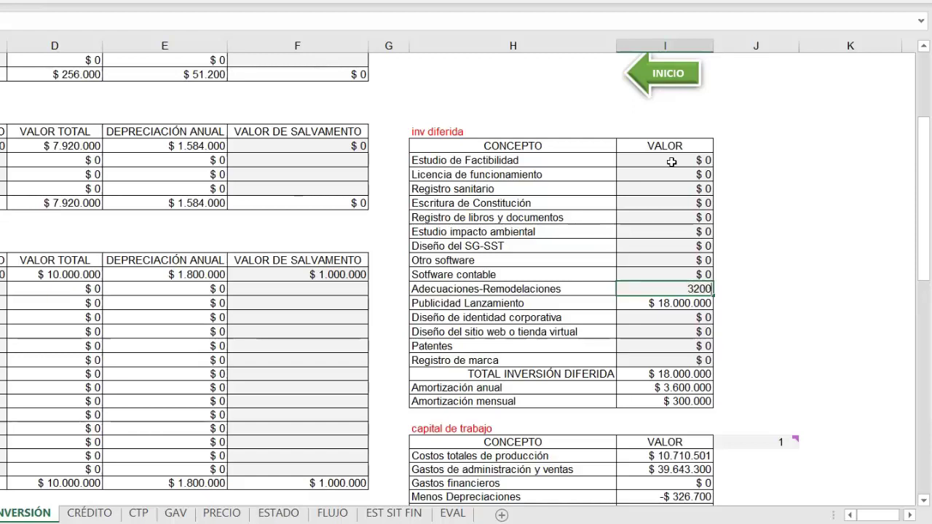
text(0000)
key(Return)
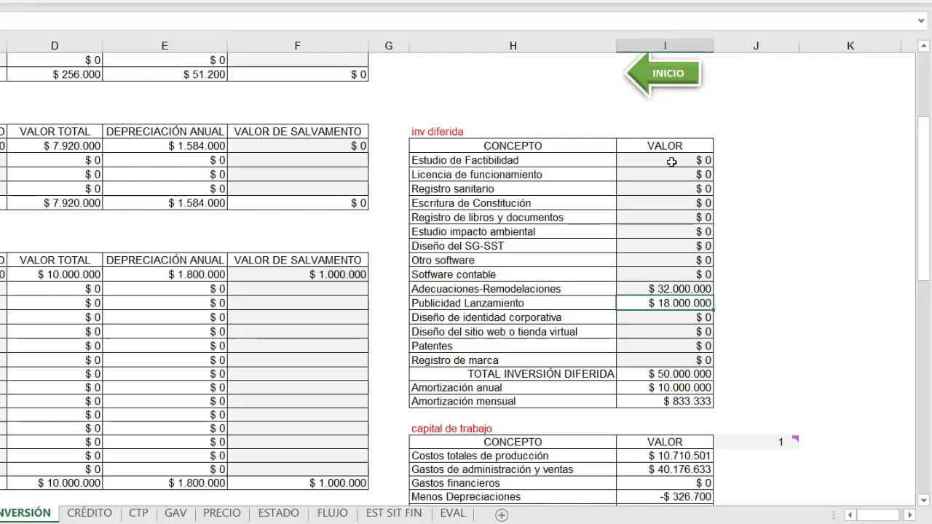
Step: Review the remaining deferred investment items from Diseño de identidad corporativa to Registro de marca
key(Down)
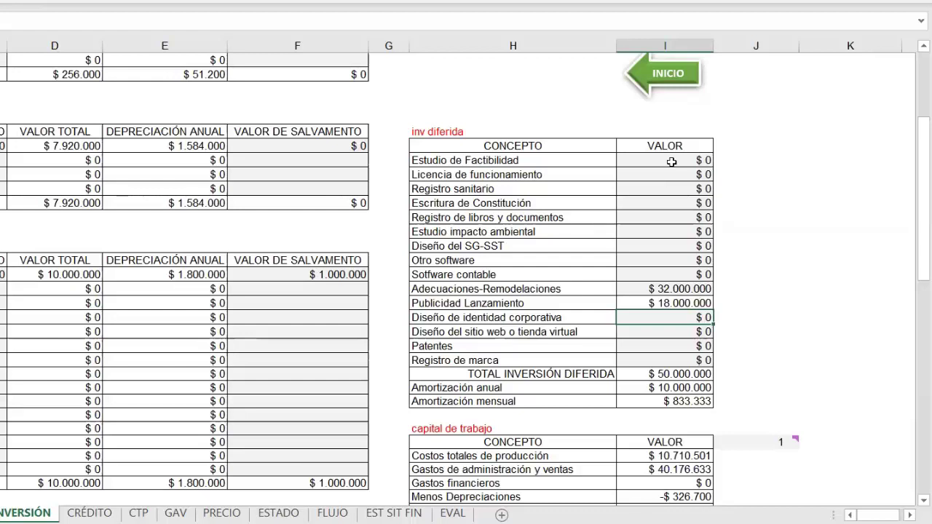
key(Down)
key(Down)
key(Down)
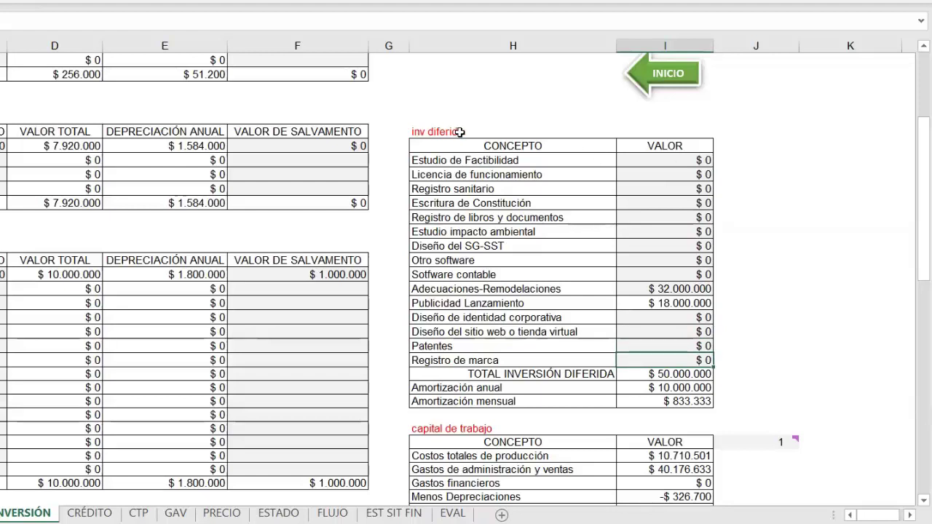
Step: Set the number of months for the capital de trabajo table to 3 and select the Gastos financieros value
scroll(575, 195, down, 3)
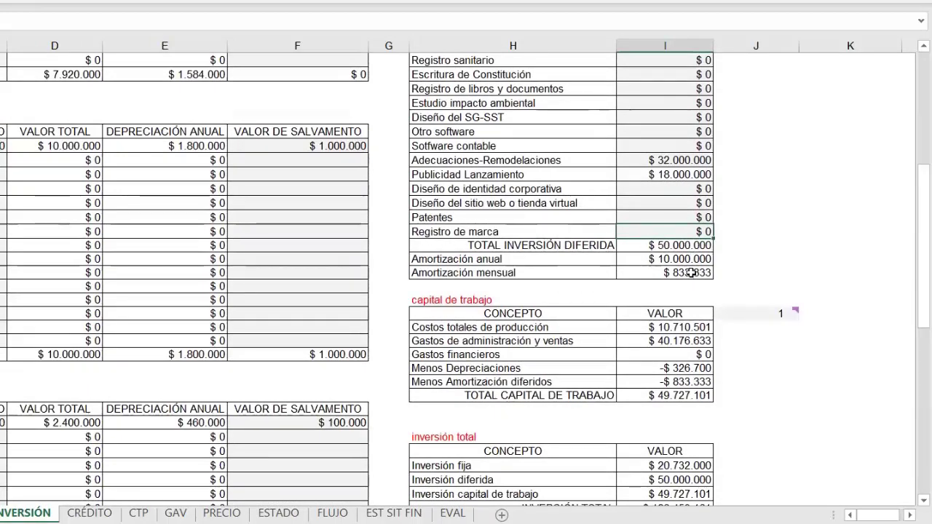
scroll(647, 273, down, 1)
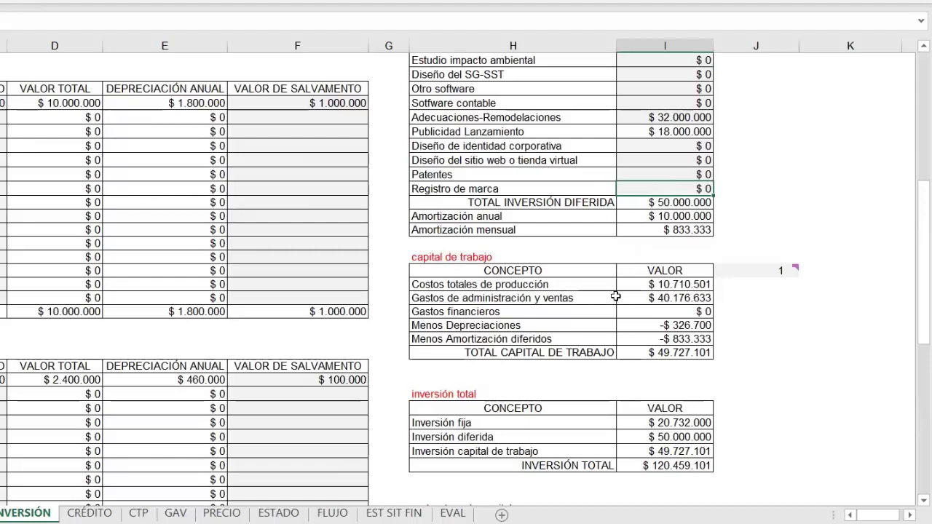
mouse_move(745, 270)
click(766, 271)
mouse_move(767, 270)
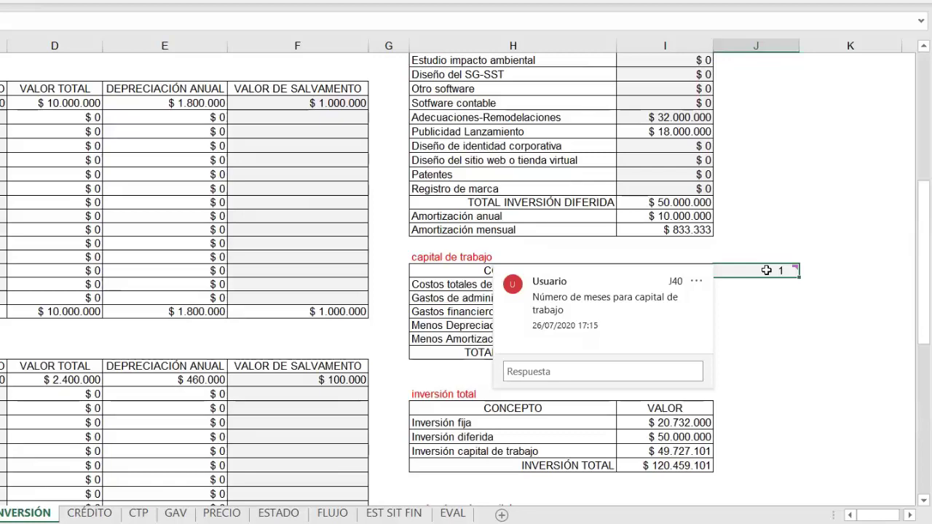
text(3)
key(Return)
click(759, 336)
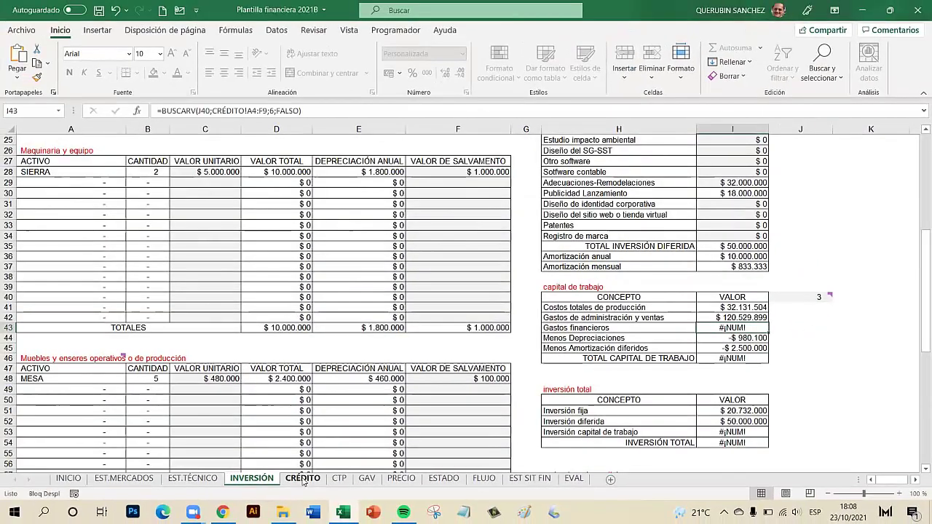
Step: On the CRÉDITO sheet, set the Préstamo to 12.000.000 and the Periodo to 24
click(217, 493)
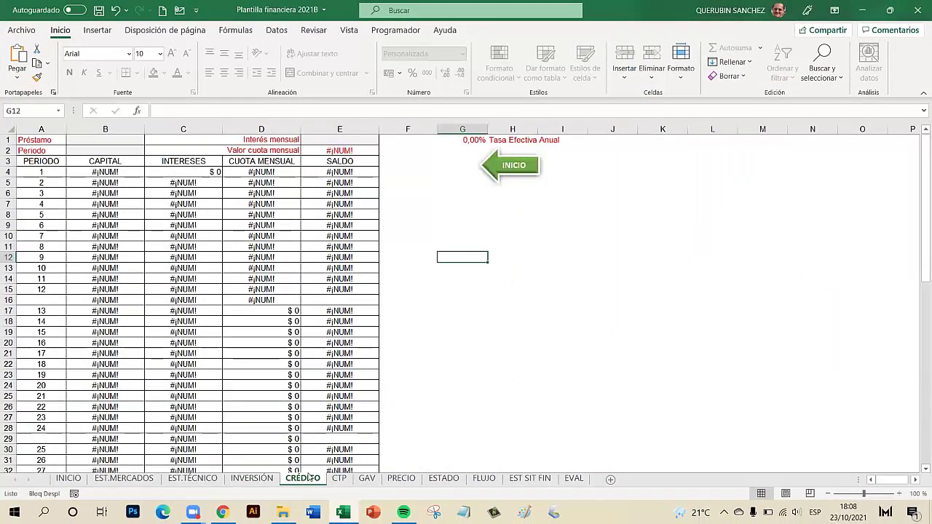
click(103, 144)
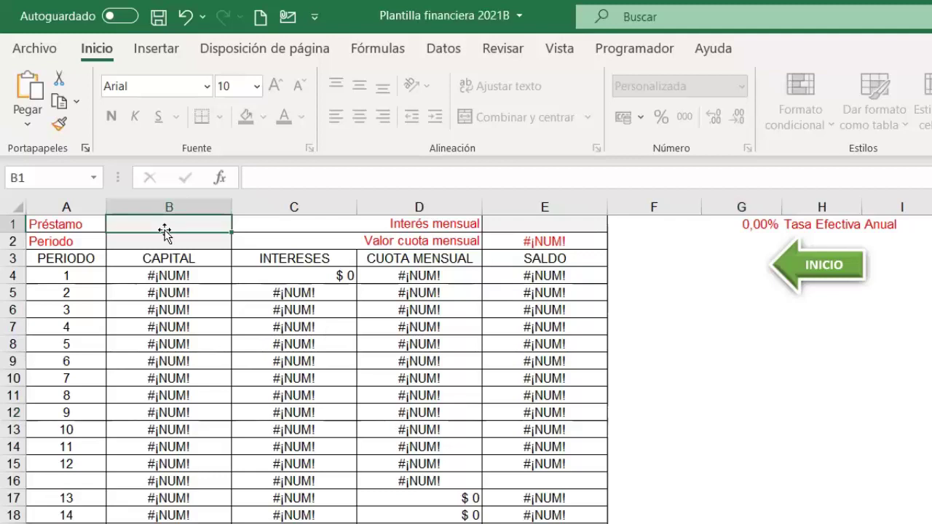
text(12)
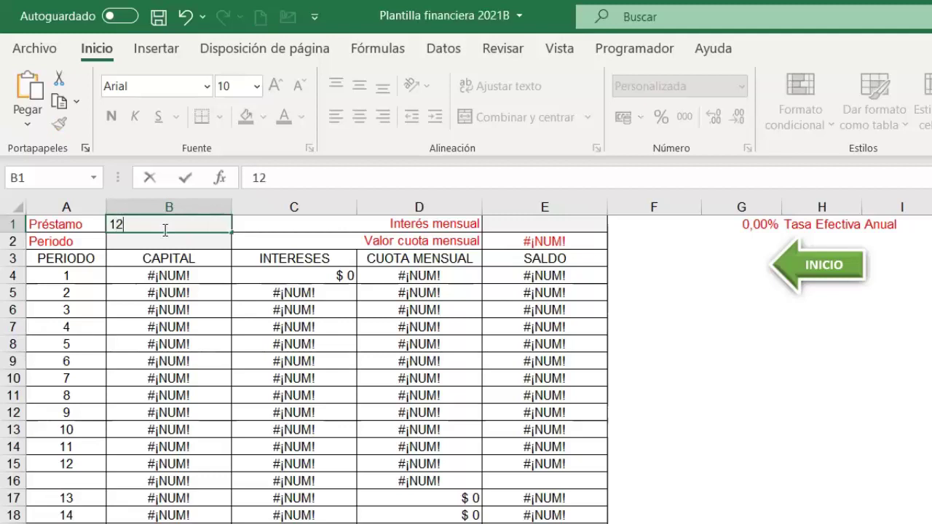
text(.000.000)
key(Return)
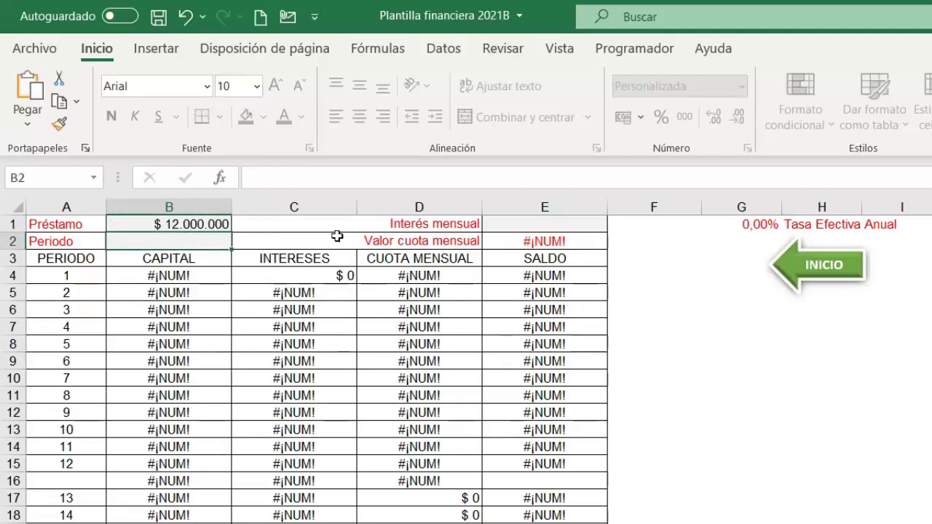
text(24)
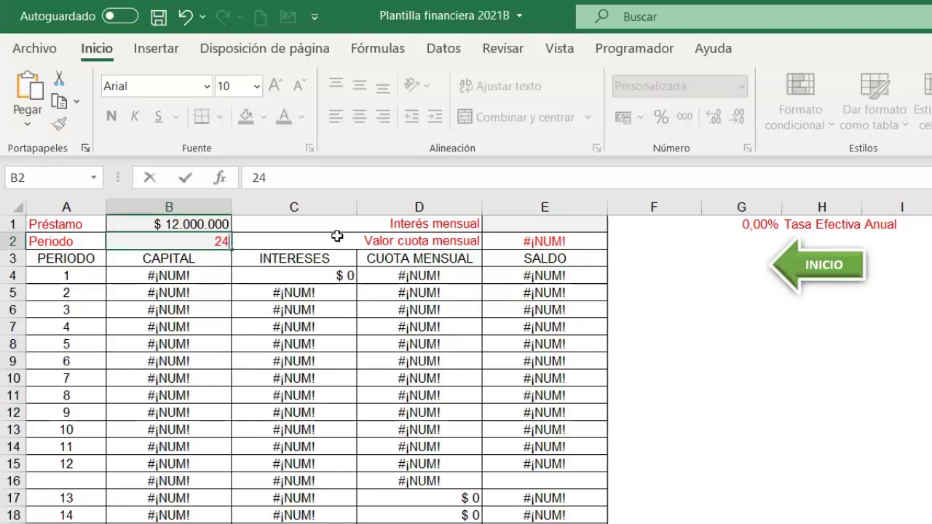
key(Return)
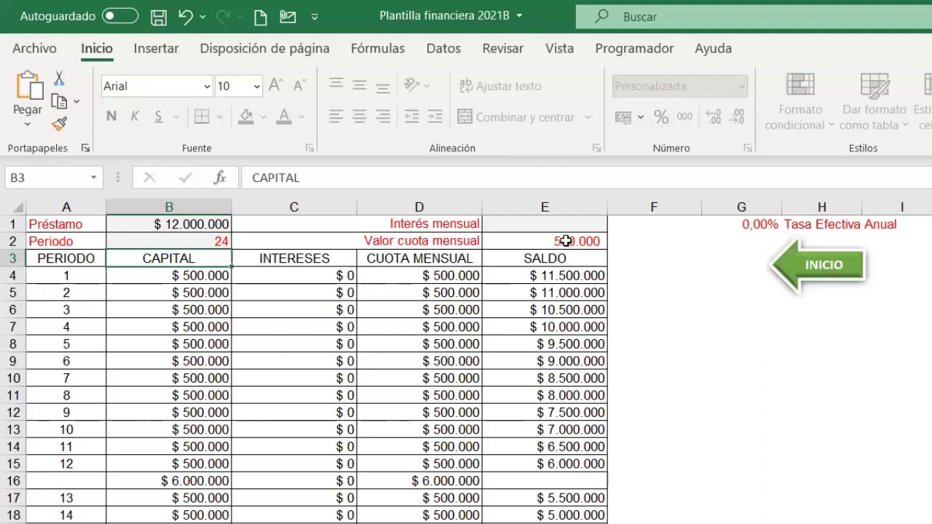
Step: Set the Interés mensual of the loan to 1,89%
click(534, 220)
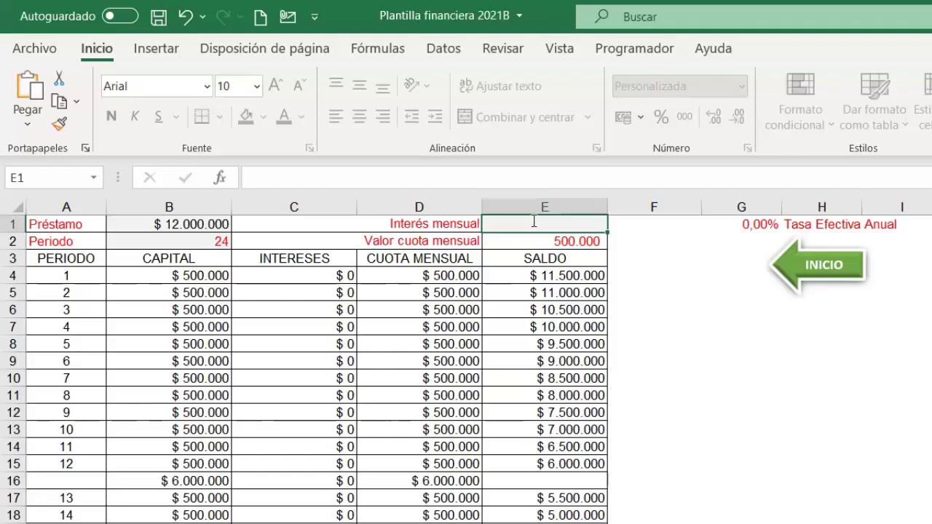
text(1,89)
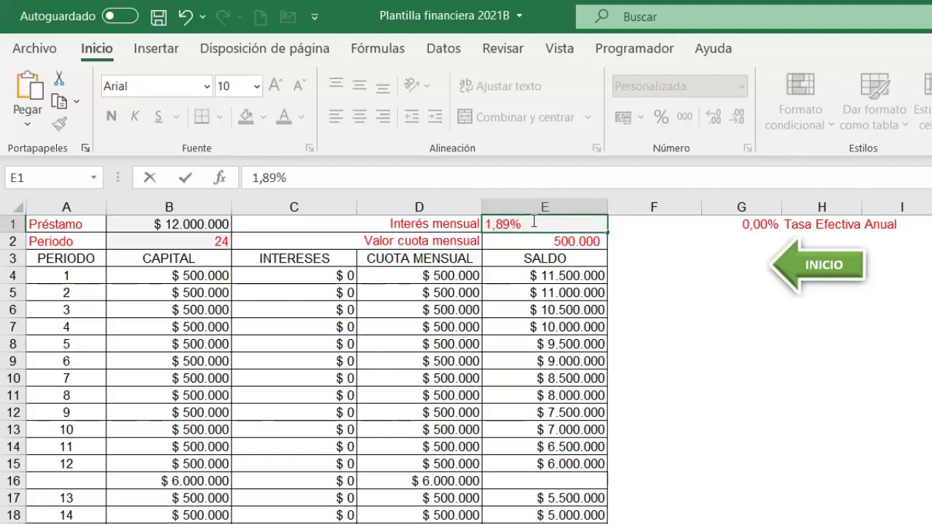
key(Return)
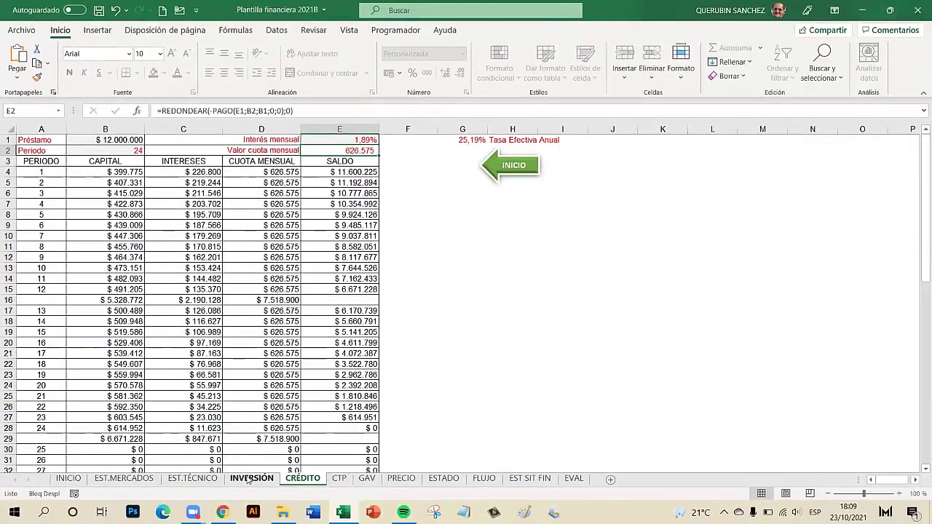
Step: Examine the first three months' loan interest on CRÉDITO and the Gastos financieros, depreciation and deferred amortization rows of capital de trabajo on INVERSIÓN
click(249, 480)
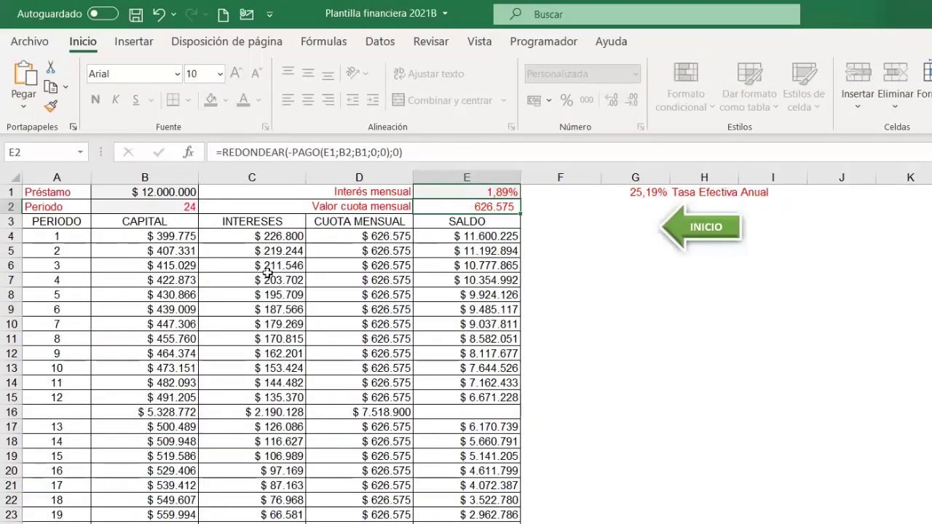
drag(279, 238, 280, 266)
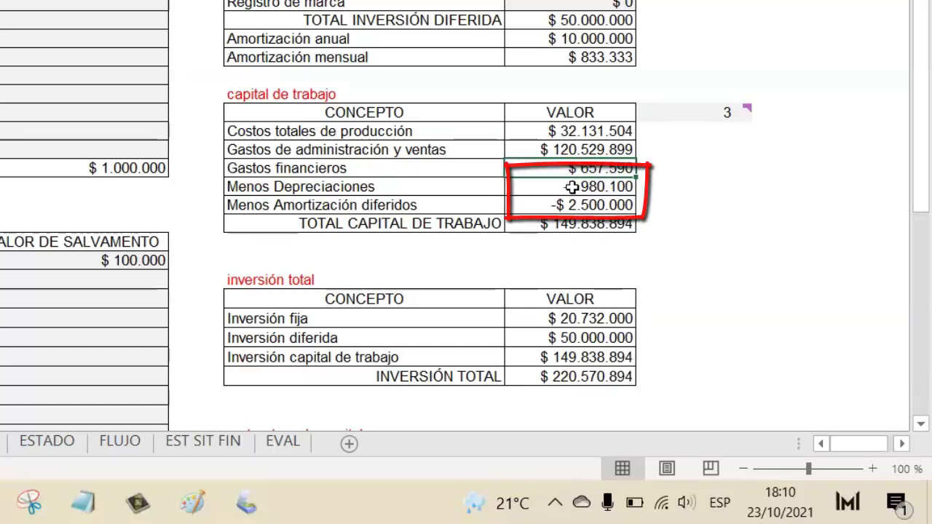
drag(572, 187, 572, 195)
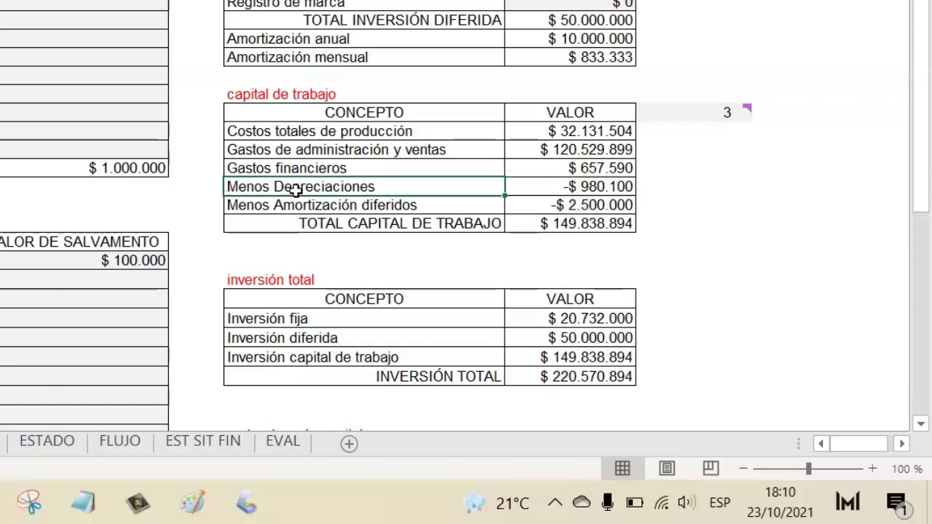
click(308, 204)
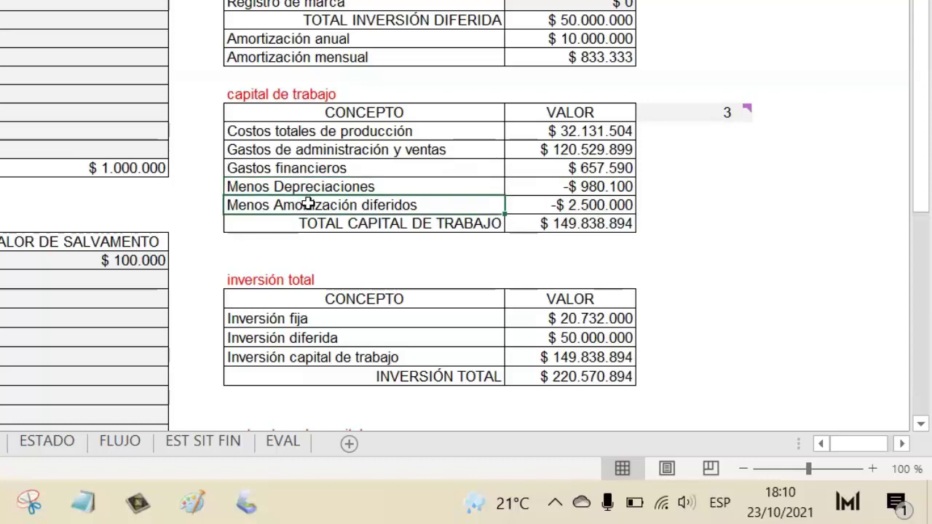
scroll(309, 204, up, 5)
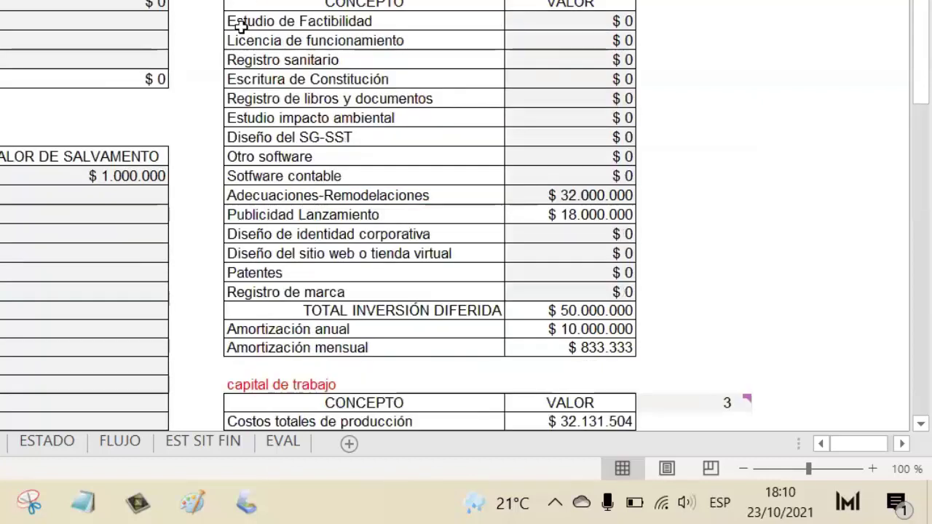
scroll(309, 79, down, 3)
scroll(309, 79, down, 3)
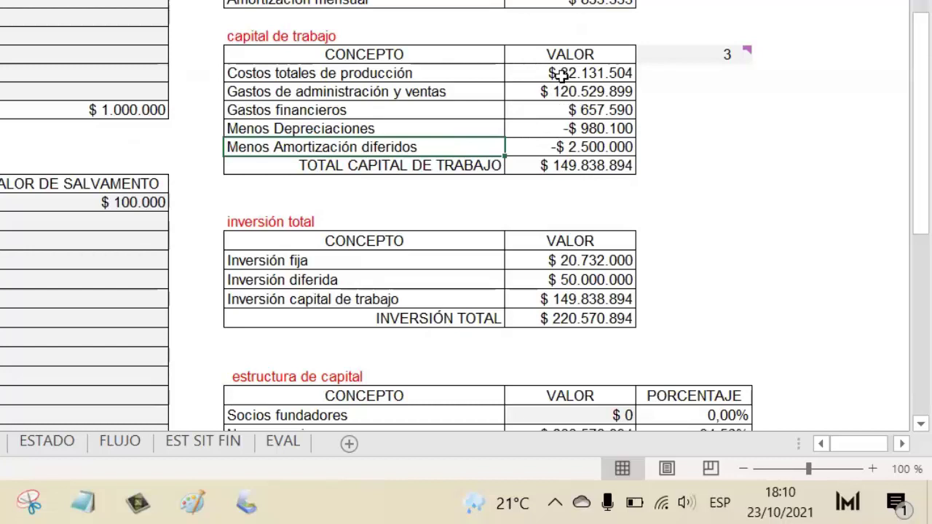
Step: Set the Socios fundadores value in the estructura de capital table to 15000000
scroll(514, 155, down, 3)
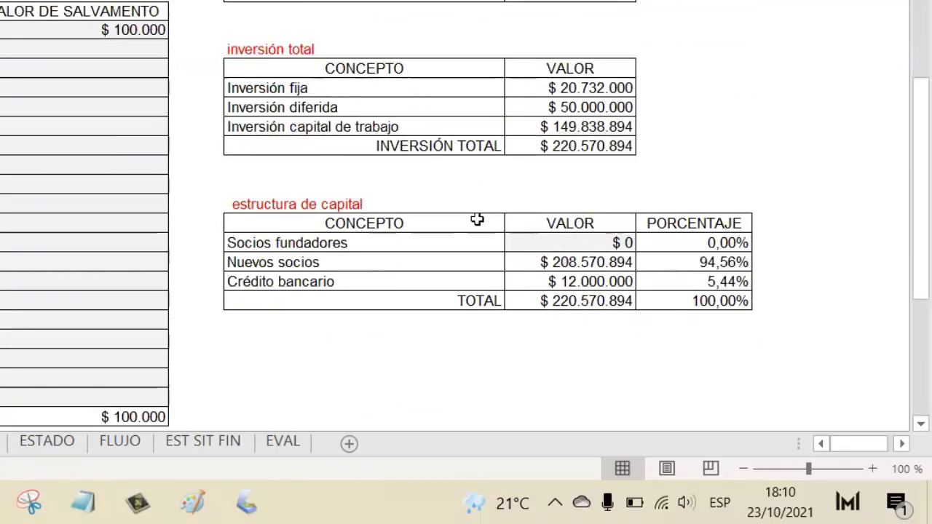
click(588, 239)
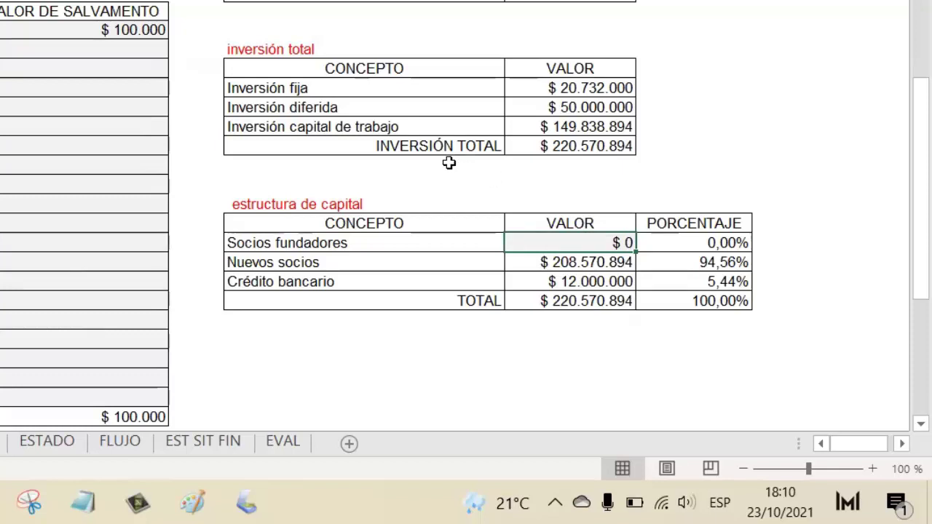
text(15)
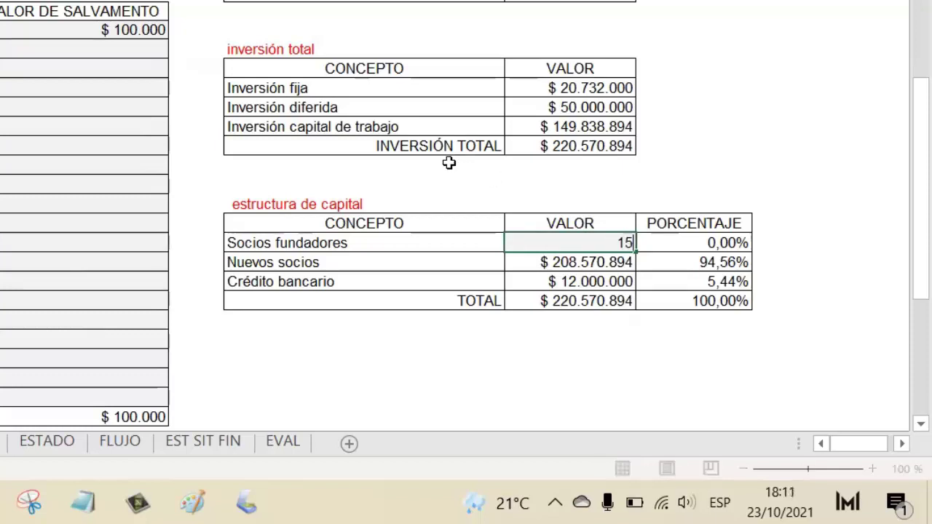
text(.000.0000000)
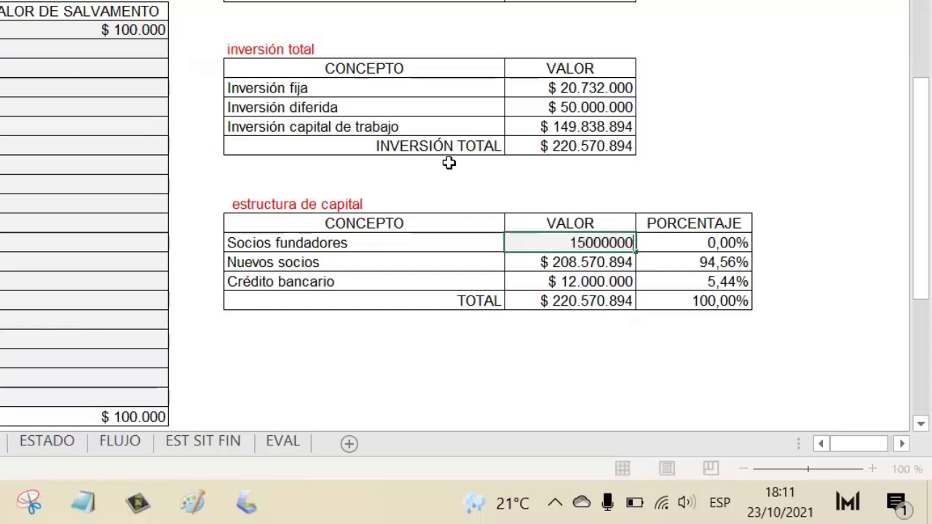
key(Return)
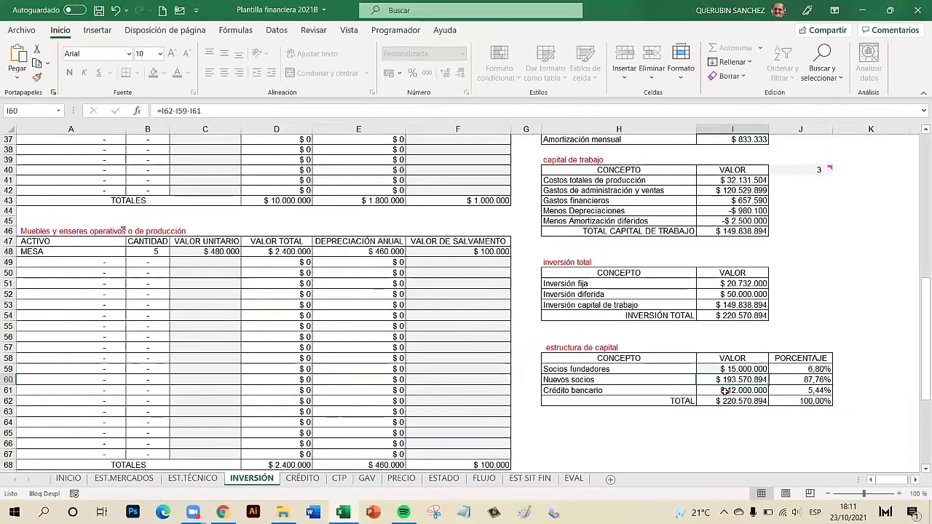
Step: Check the Préstamo amount on the CRÉDITO sheet, and review the MOD and MOI payroll and materials tables on the CTP sheet
click(307, 484)
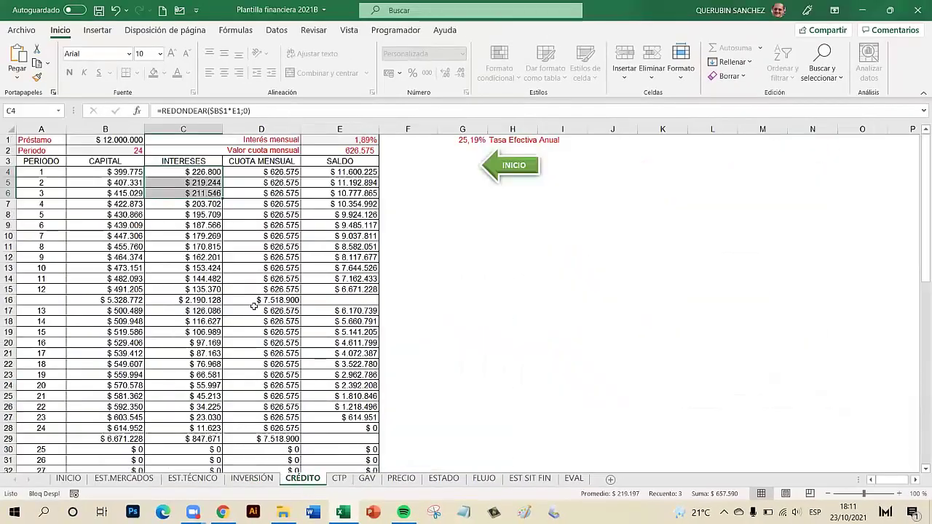
click(135, 139)
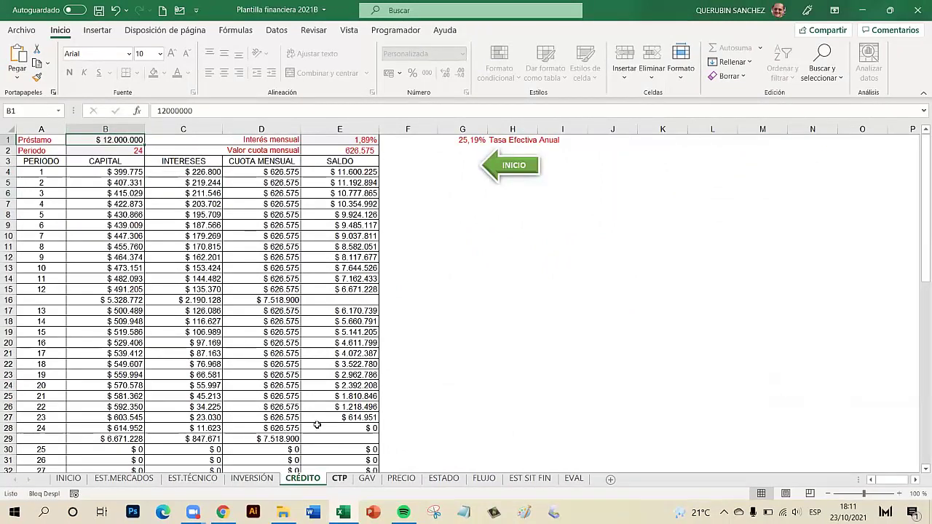
key(ctrl+Page_Down)
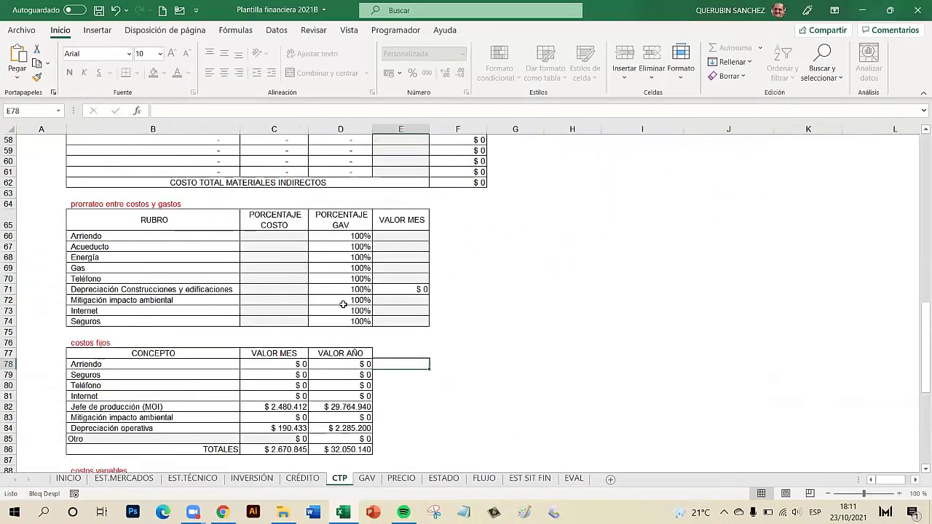
scroll(342, 305, up, 12)
scroll(343, 304, up, 7)
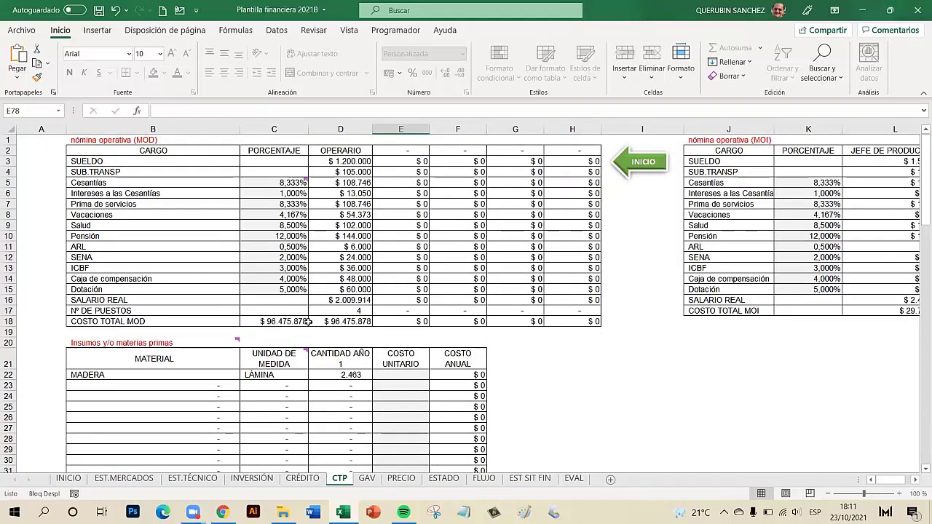
click(914, 480)
click(914, 480)
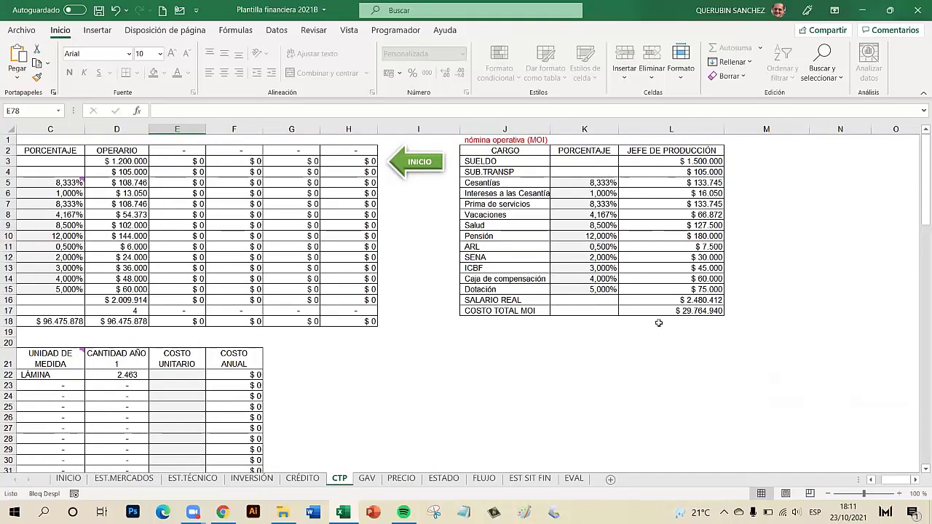
click(870, 480)
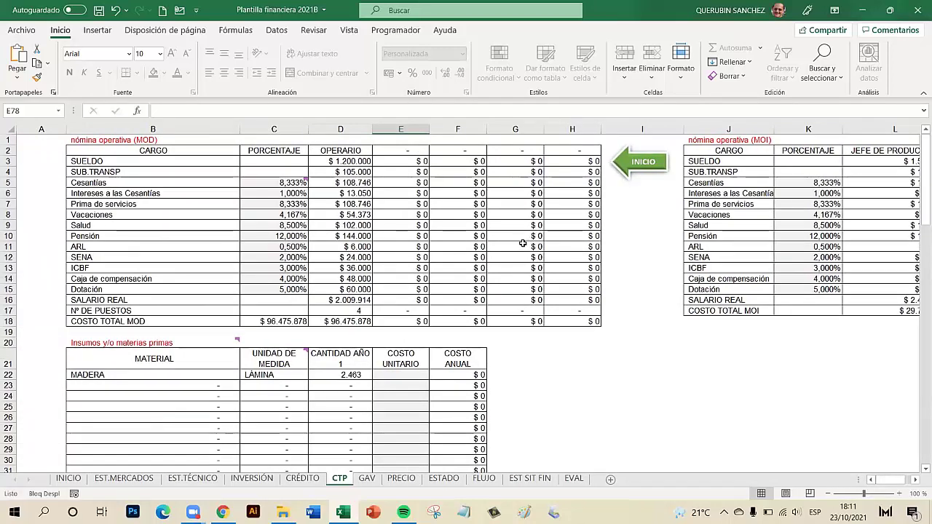
scroll(453, 246, down, 1)
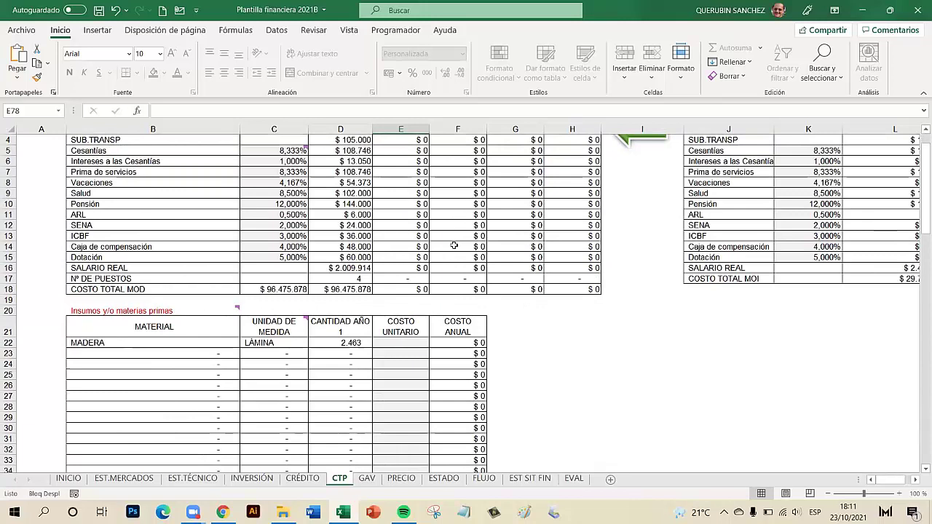
scroll(454, 246, down, 2)
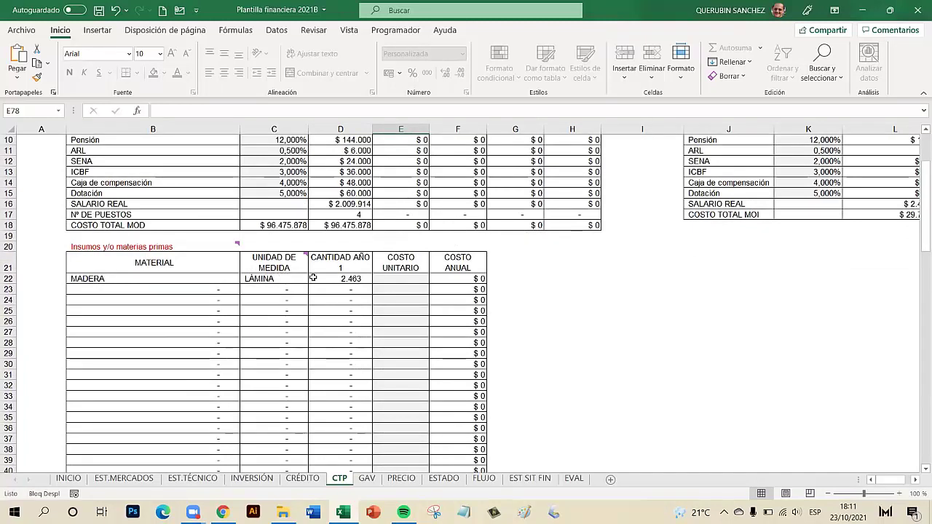
scroll(310, 294, down, 5)
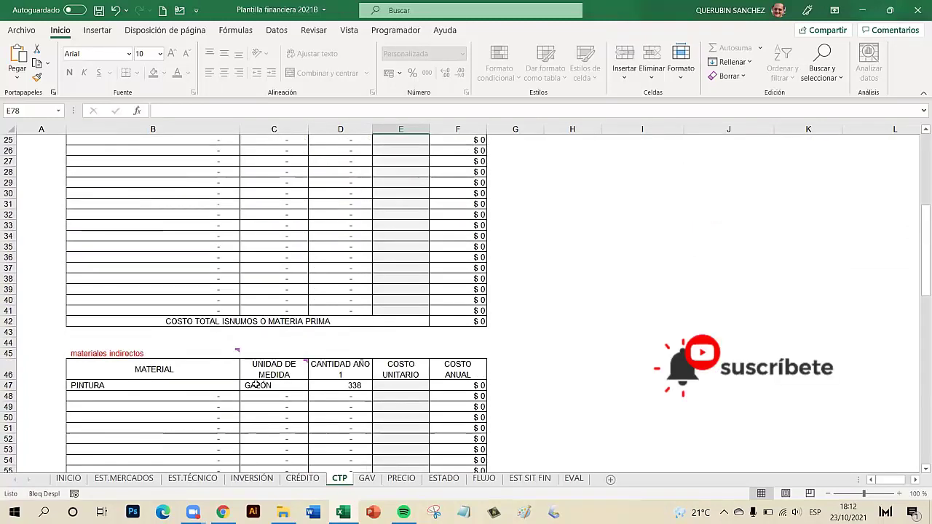
Step: Set the unit cost of MADERA in the Insumos y/o materias primas table to 125000
scroll(338, 391, up, 6)
click(404, 310)
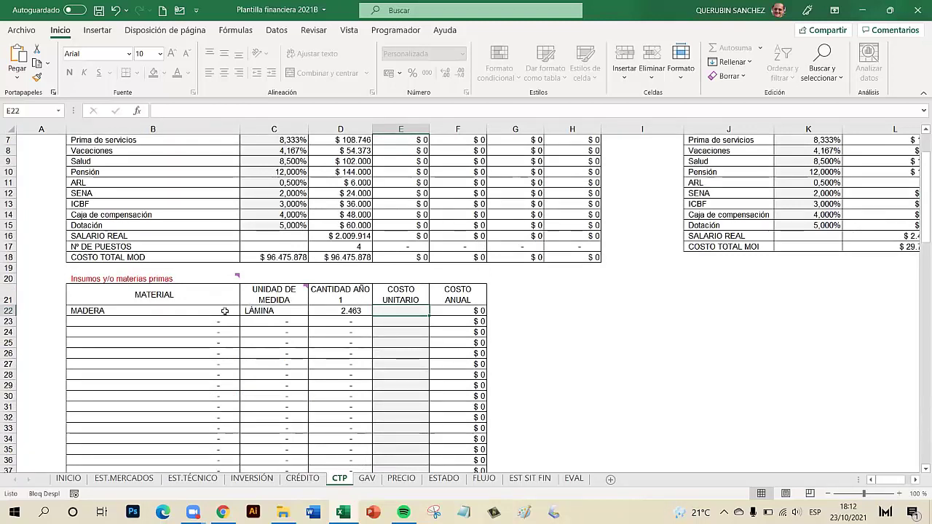
text(1)
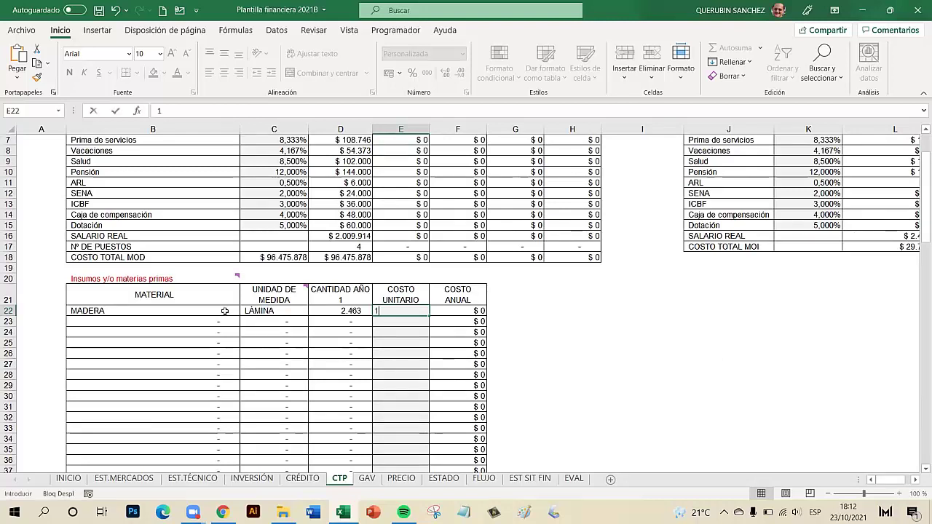
text(25000)
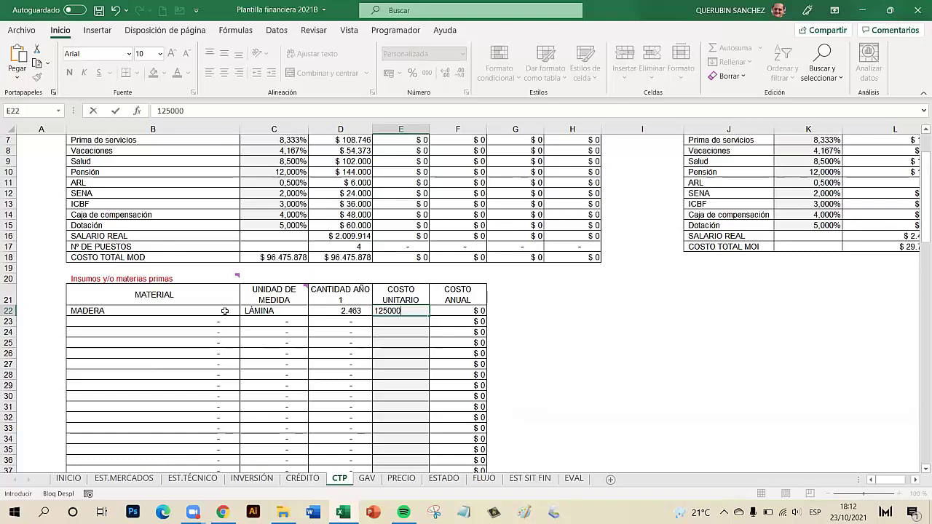
key(Return)
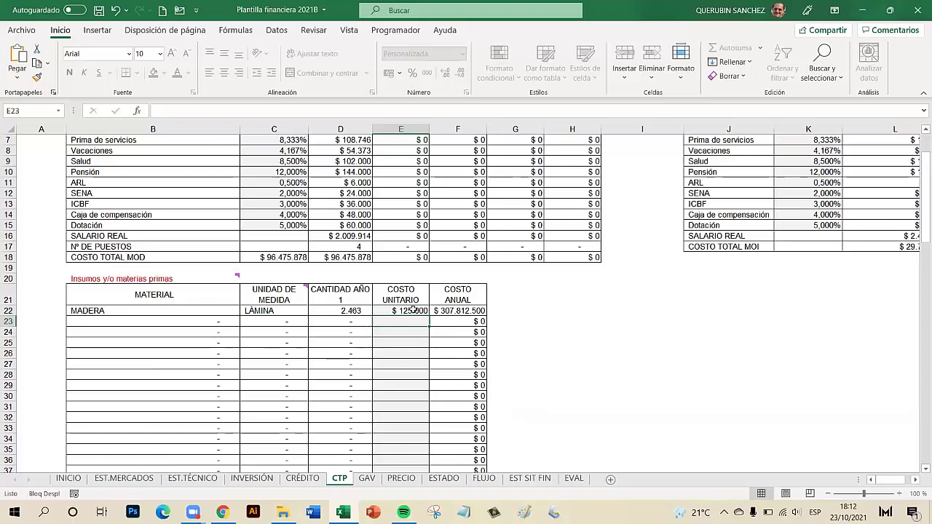
Step: Set the unit cost of PINTURA in the materiales indirectos table to 38.000 and go to the prorrateo entre costos y gastos table
scroll(412, 312, down, 7)
click(404, 356)
text(38.000)
key(Return)
scroll(406, 354, down, 3)
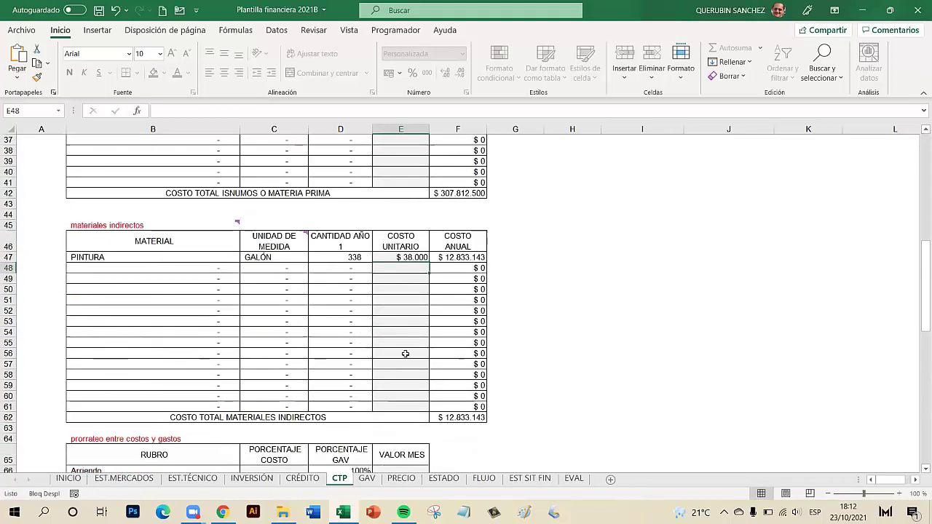
scroll(405, 354, down, 4)
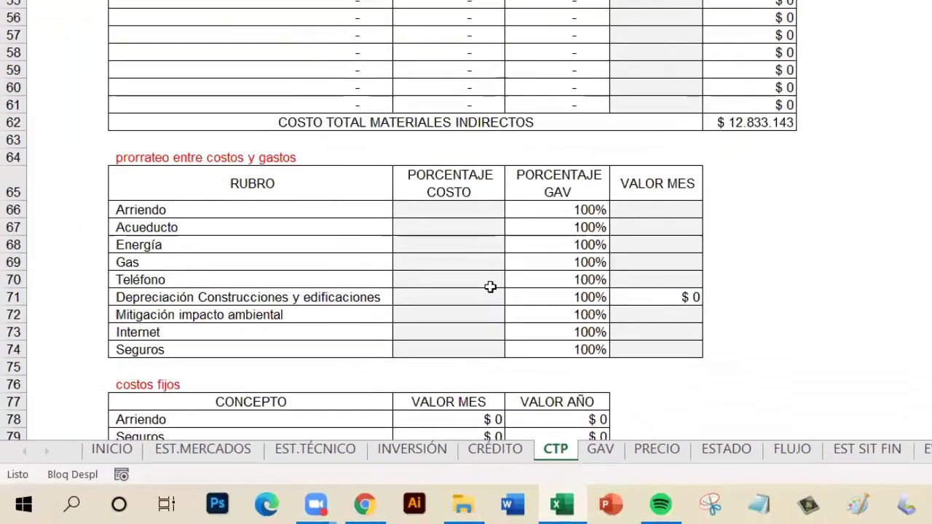
Step: In the prorrateo entre costos y gastos table, set Arriendo to a monthly value of 3.000.000 and a cost percentage of 70%
click(625, 211)
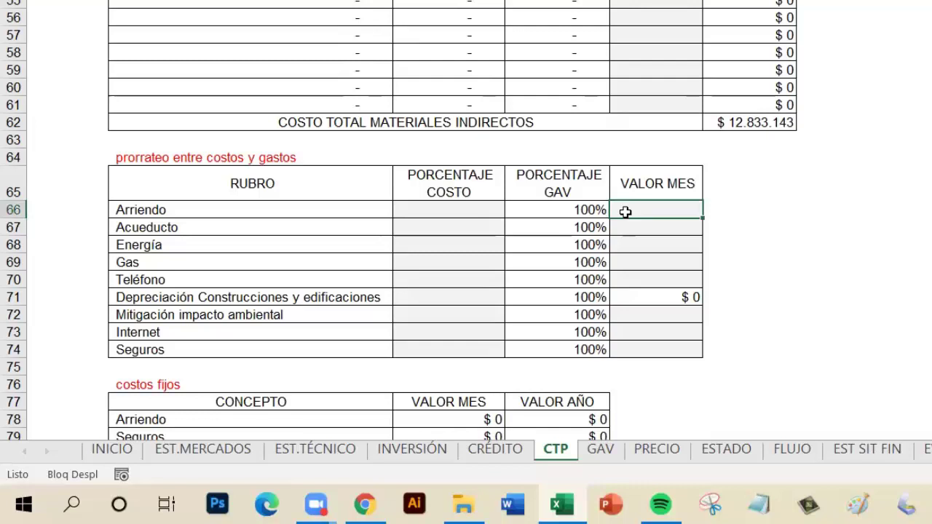
text(3.000.00)
text(0)
key(Return)
click(497, 211)
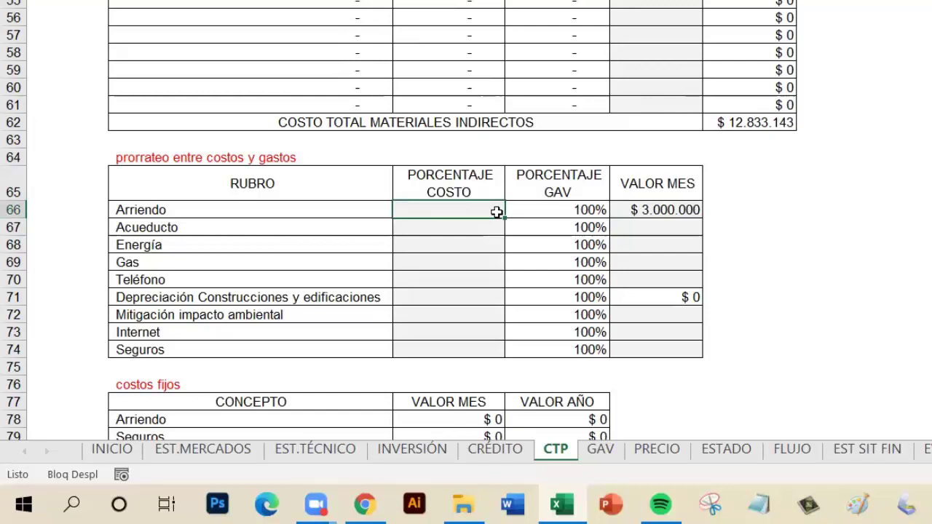
text(70)
key(Return)
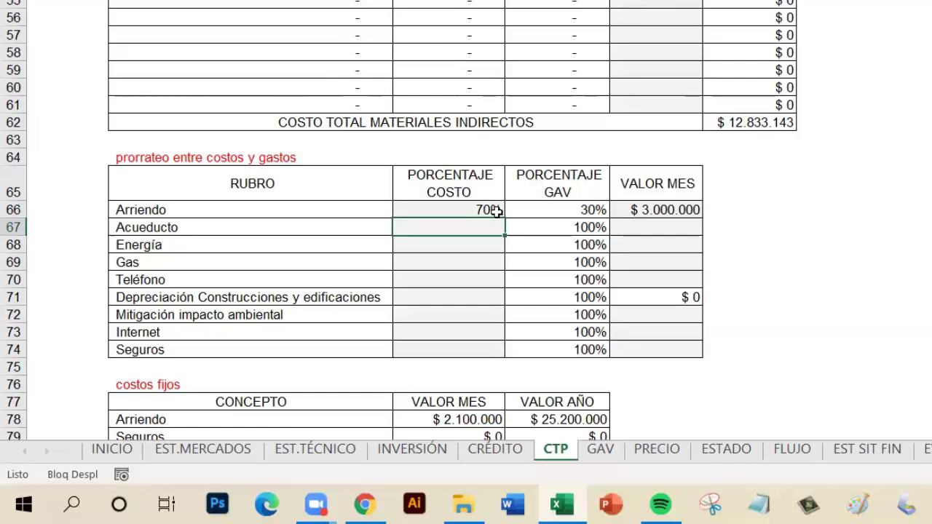
Step: Set Acueducto in the prorrateo table to a monthly value of 250.000 and a cost percentage of 70%
click(660, 228)
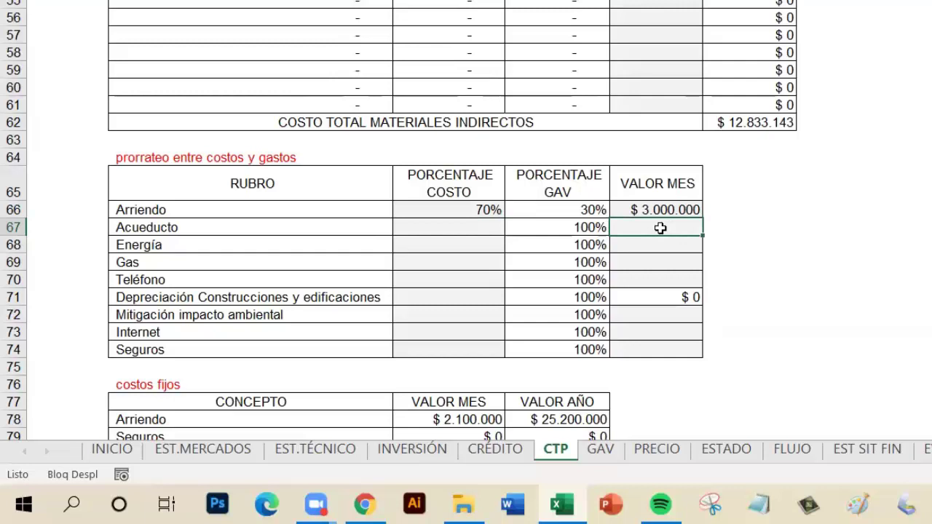
text(250.000)
key(Return)
click(447, 234)
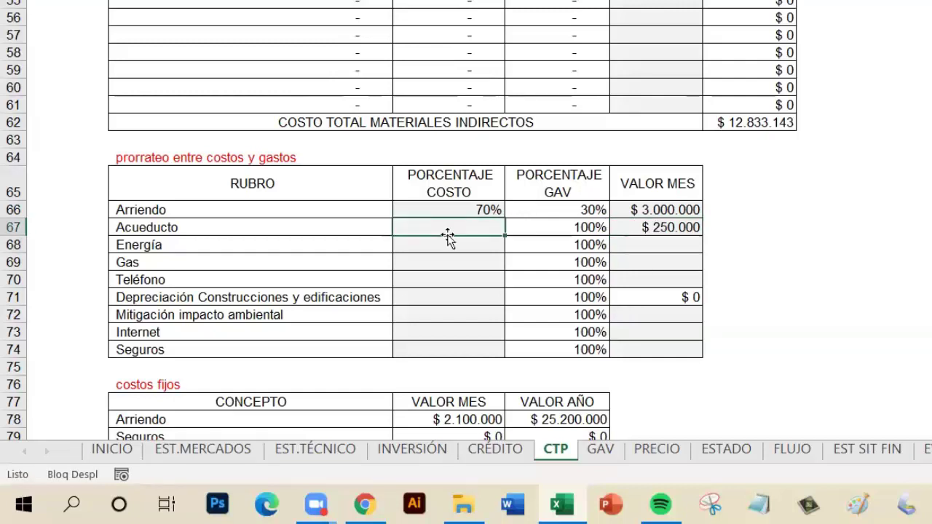
text(70)
key(Return)
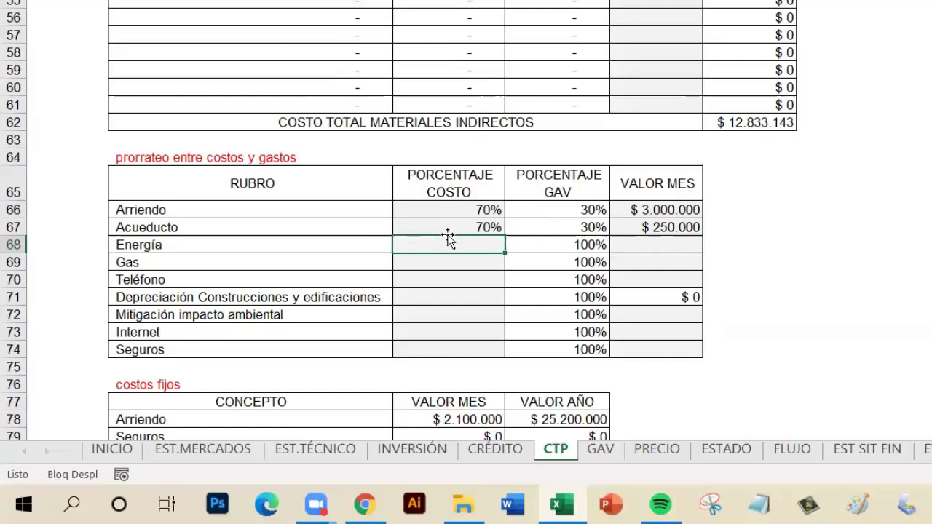
Step: Set Energía in the prorrateo table to a monthly value of 350000 and a cost percentage of 80%
click(644, 243)
text(350000)
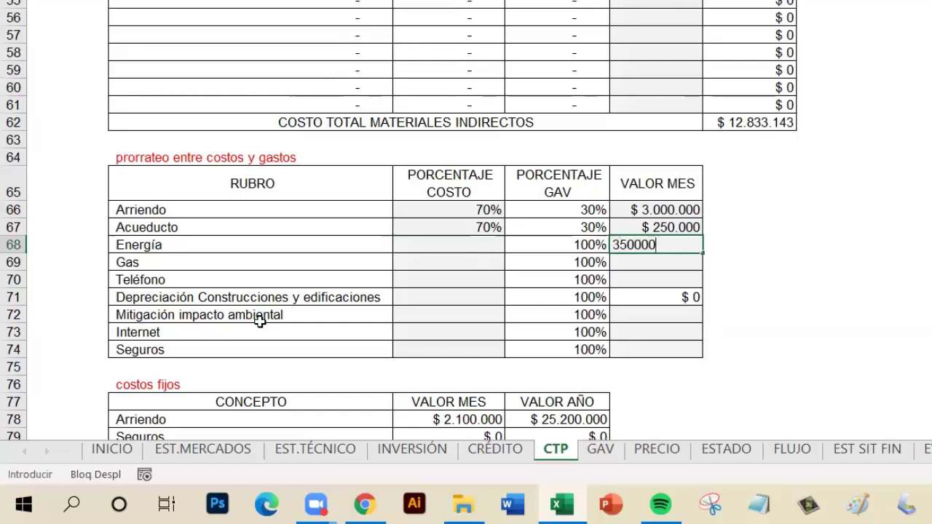
key(Return)
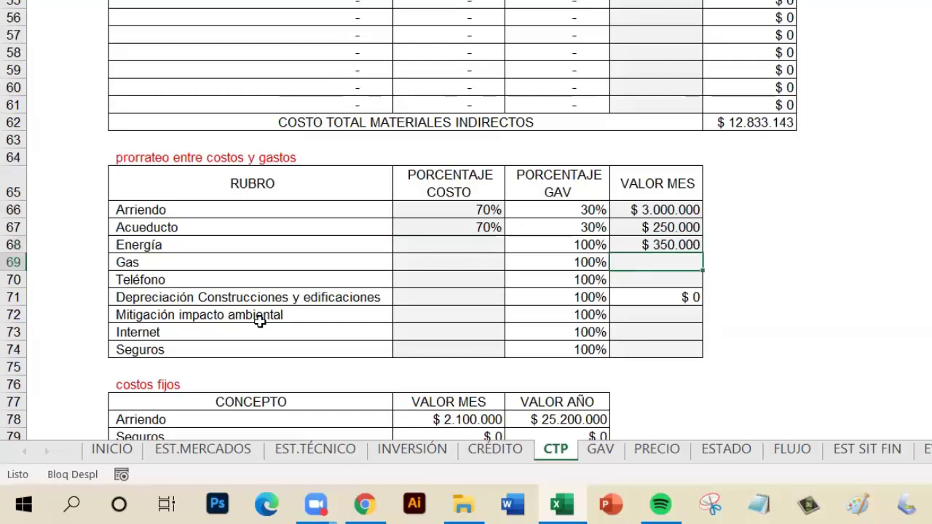
click(450, 247)
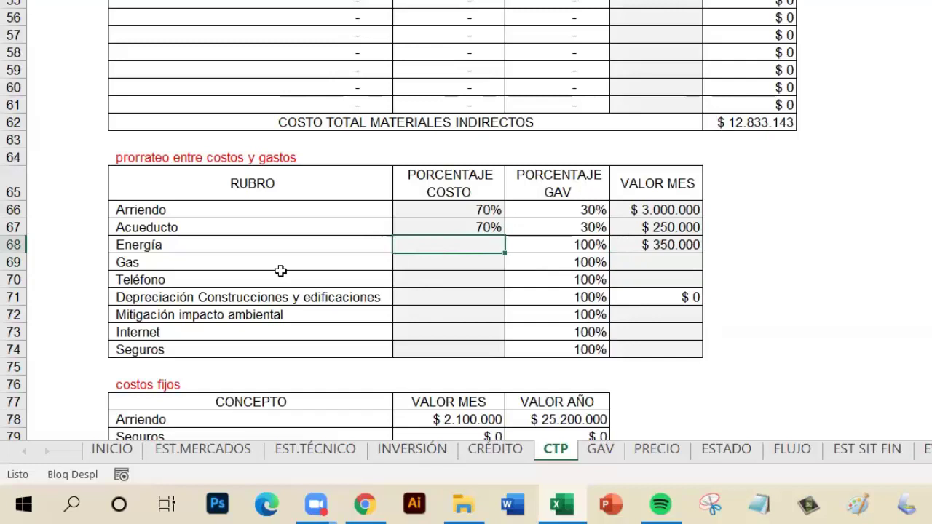
text(80)
key(Return)
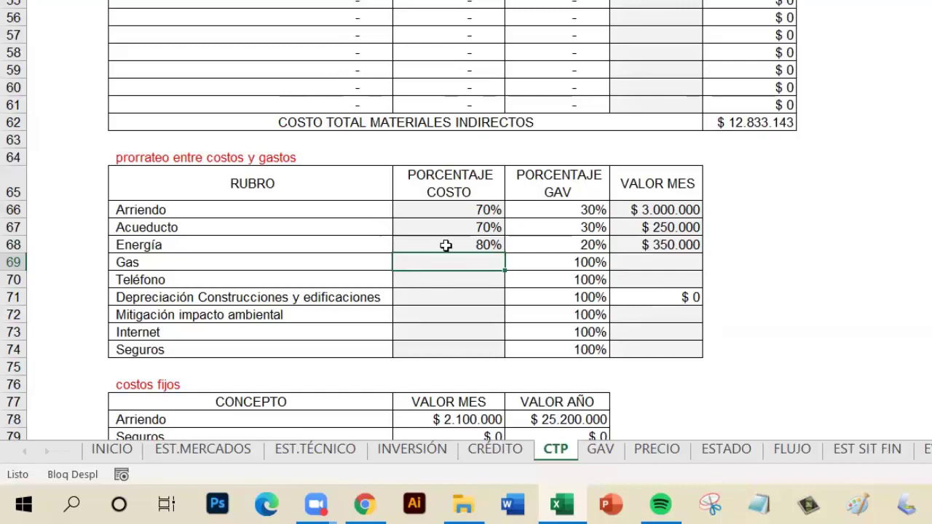
Step: Set Gas in the prorrateo table to a monthly value of 50000 and a cost percentage of 100%
click(666, 262)
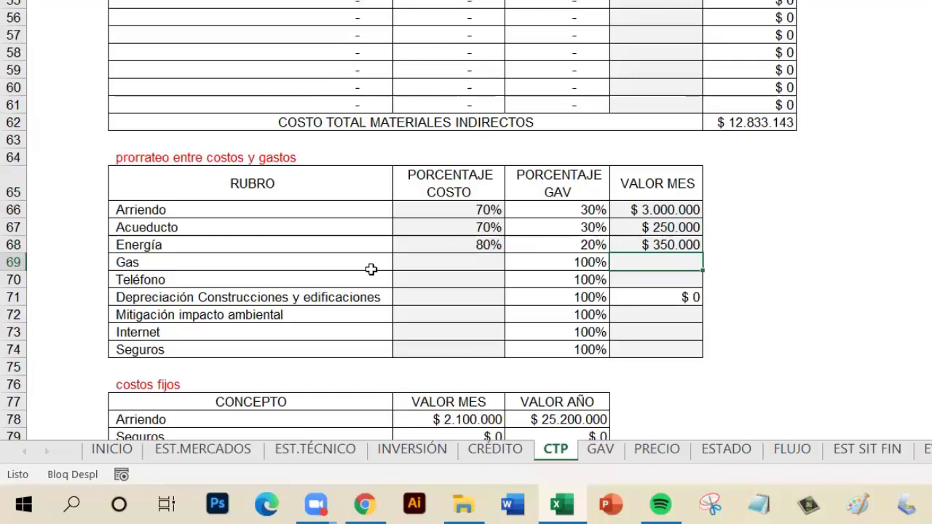
text(50000)
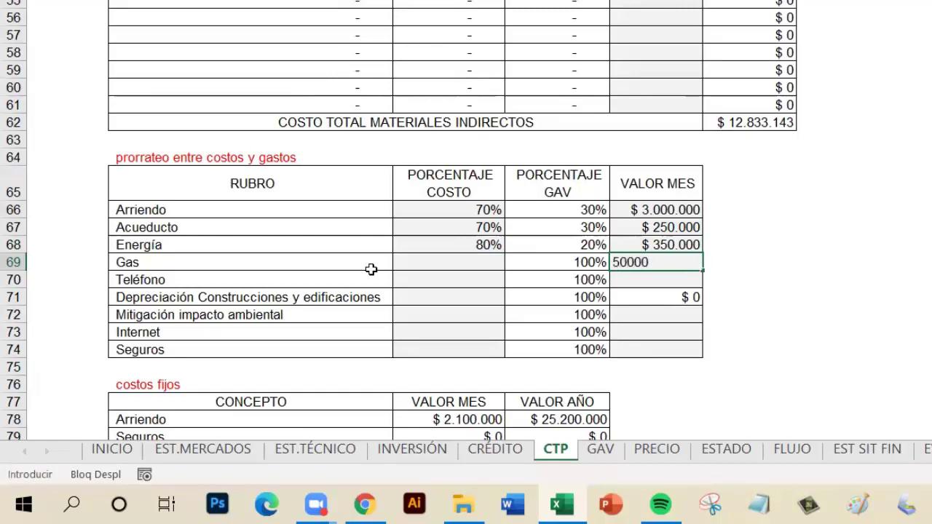
key(Return)
click(468, 256)
text(100)
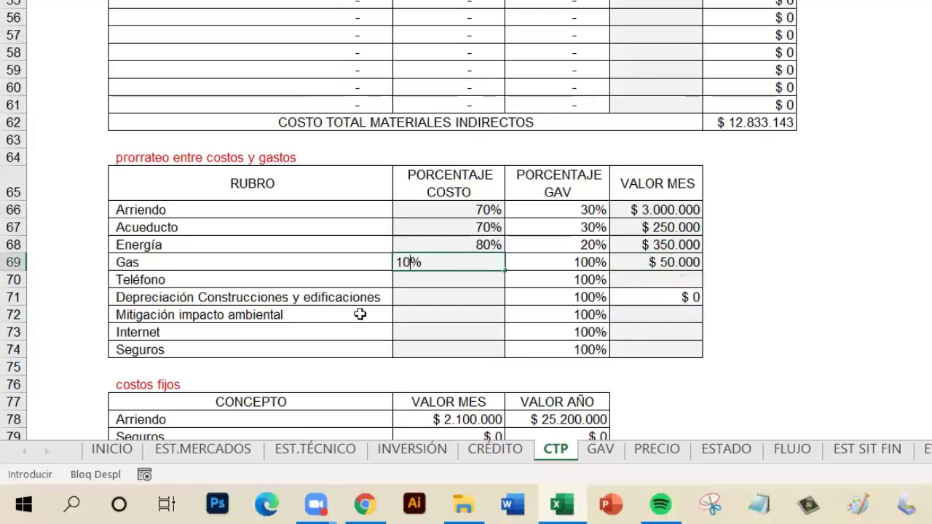
key(Return)
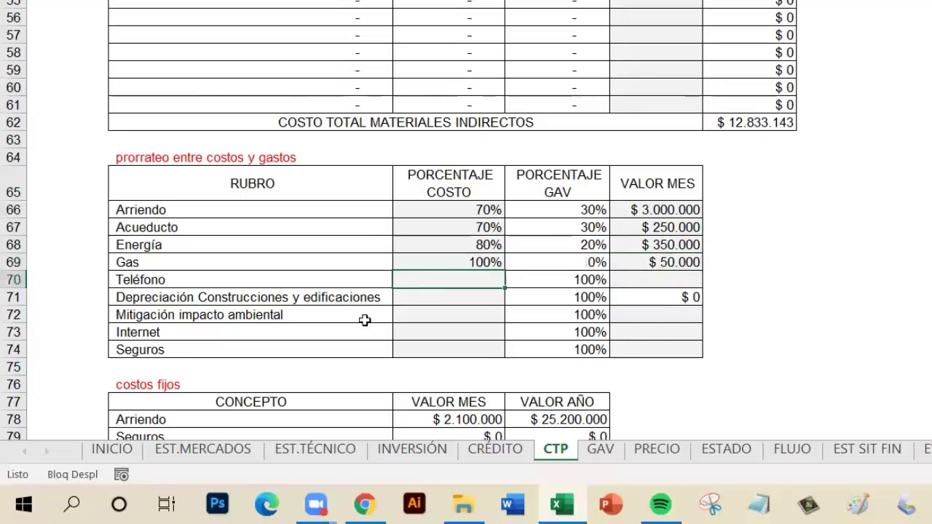
Step: Set Teléfono in the prorrateo table to a monthly value of 240000 and a cost percentage of 10%
click(659, 278)
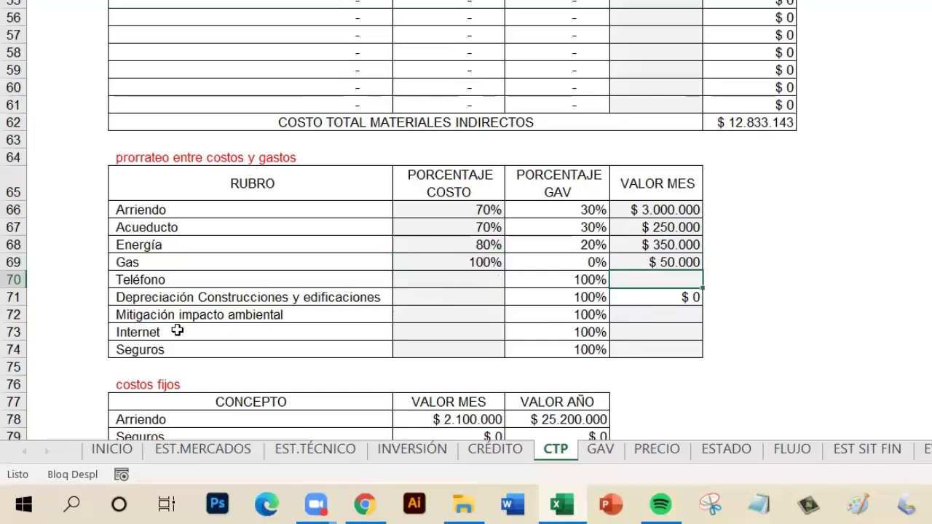
text(240000)
key(Return)
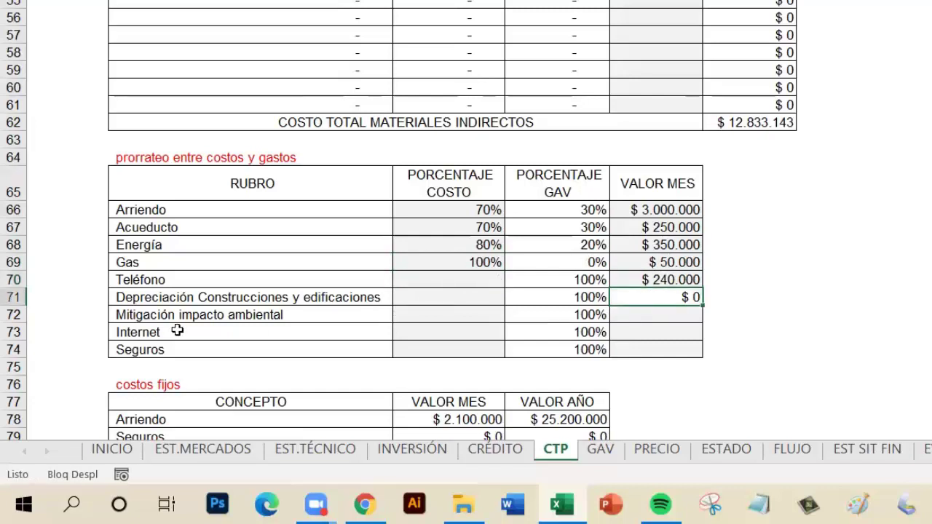
click(449, 283)
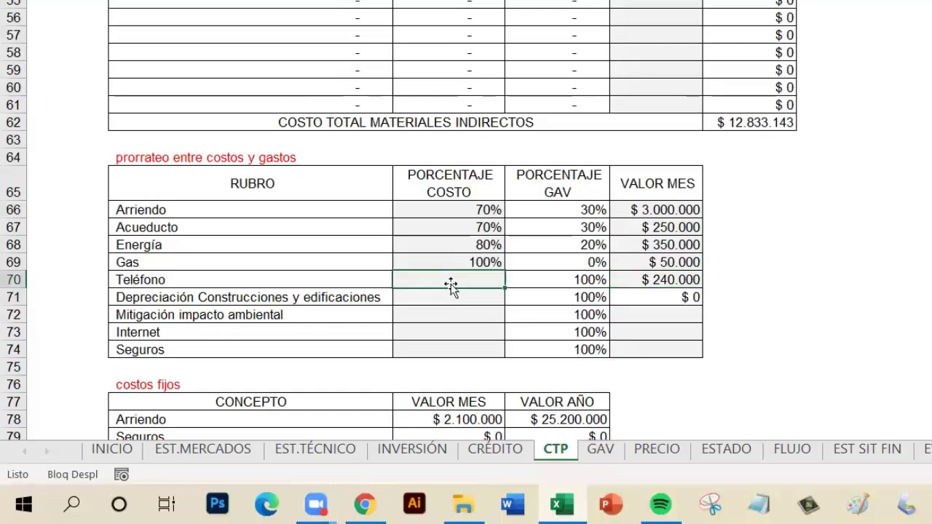
text(10)
key(Return)
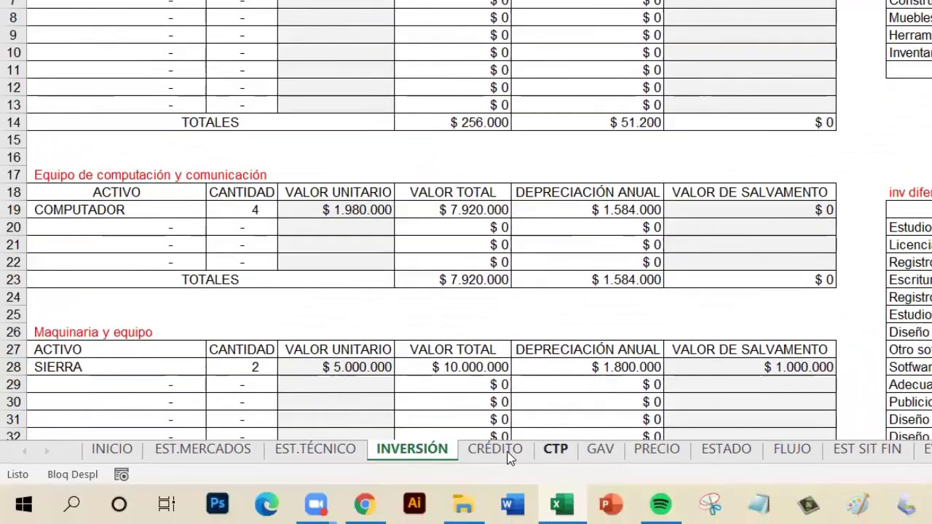
Step: Set Mitigación impacto ambiental in the CTP sheet's prorrateo table to a monthly value of 500000 and a cost percentage of 80%
click(465, 494)
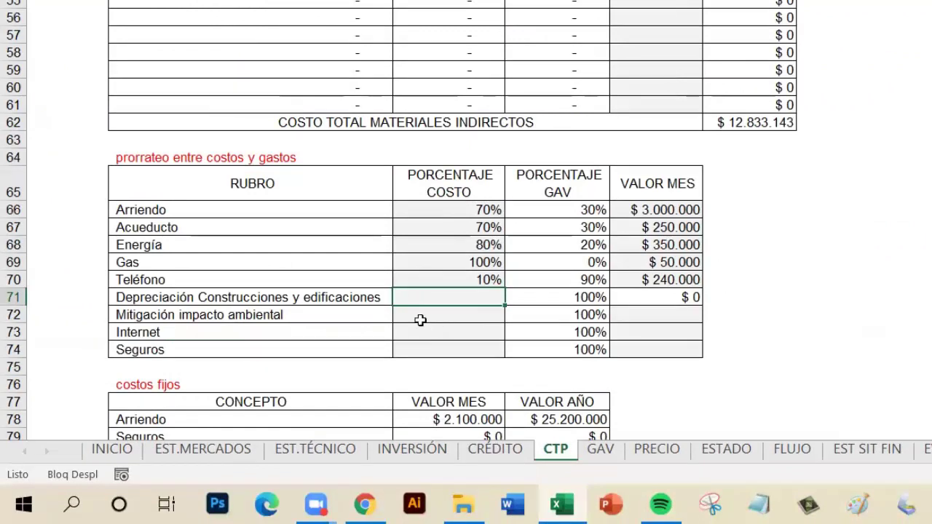
click(445, 310)
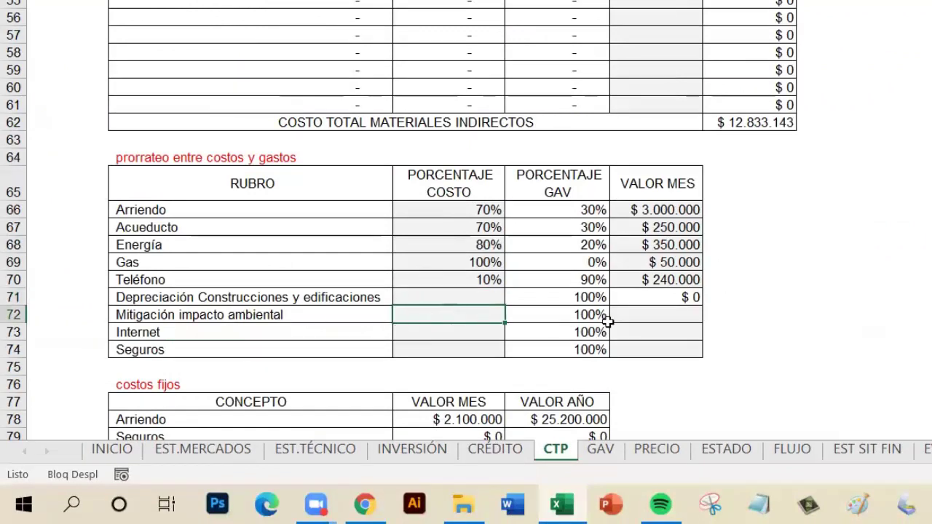
click(649, 315)
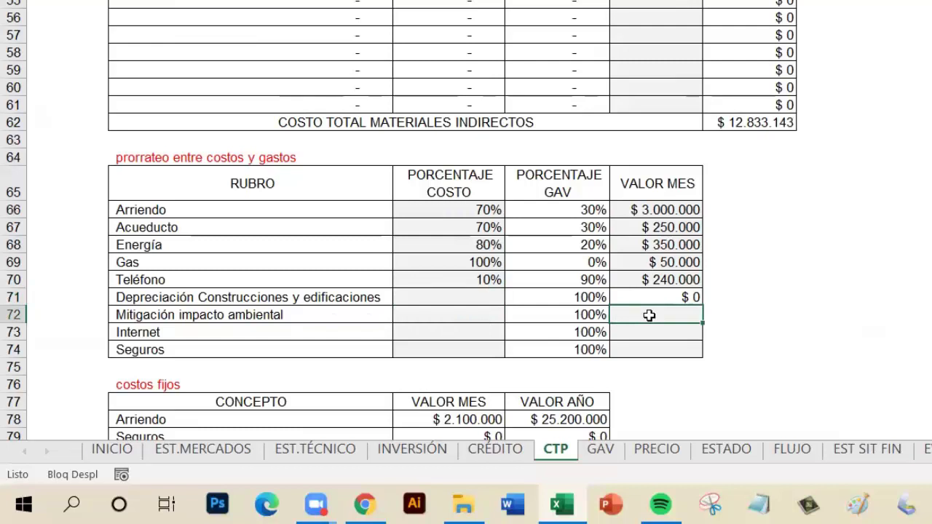
text(500000)
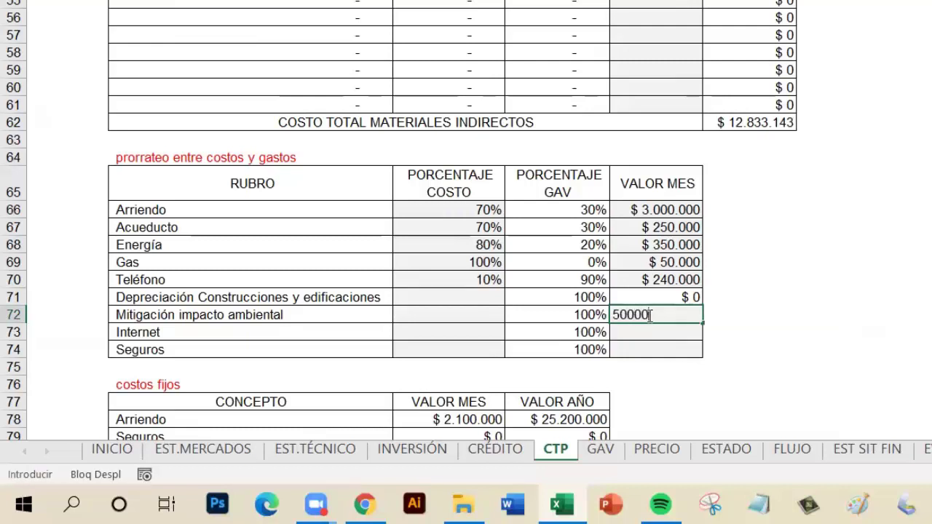
key(Return)
click(496, 314)
text(80)
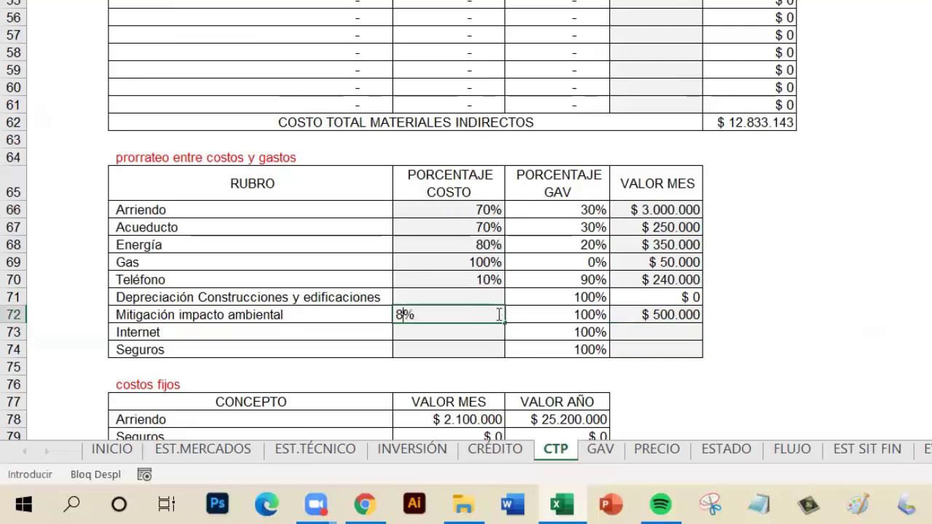
key(Return)
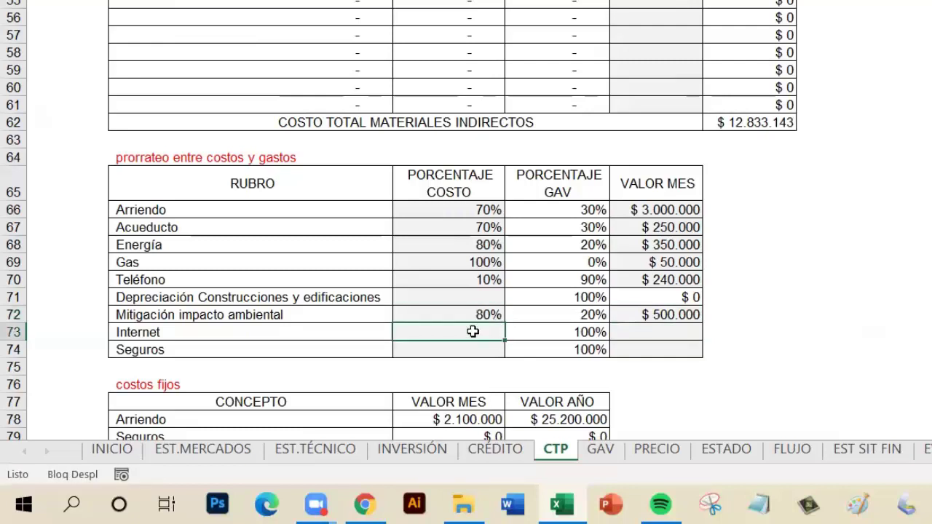
Step: Set the monthly value of Internet in the prorrateo table to 180000
click(635, 335)
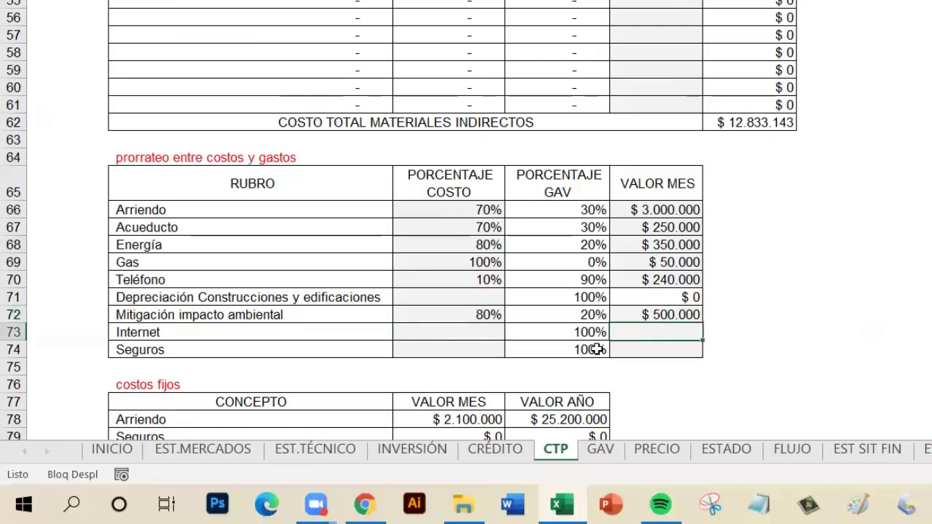
text(180000)
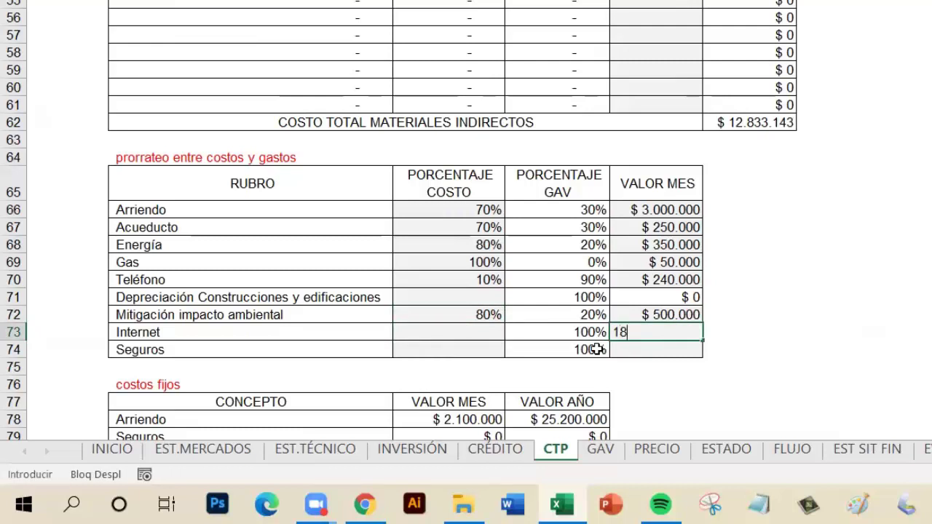
key(Return)
click(462, 331)
text(100)
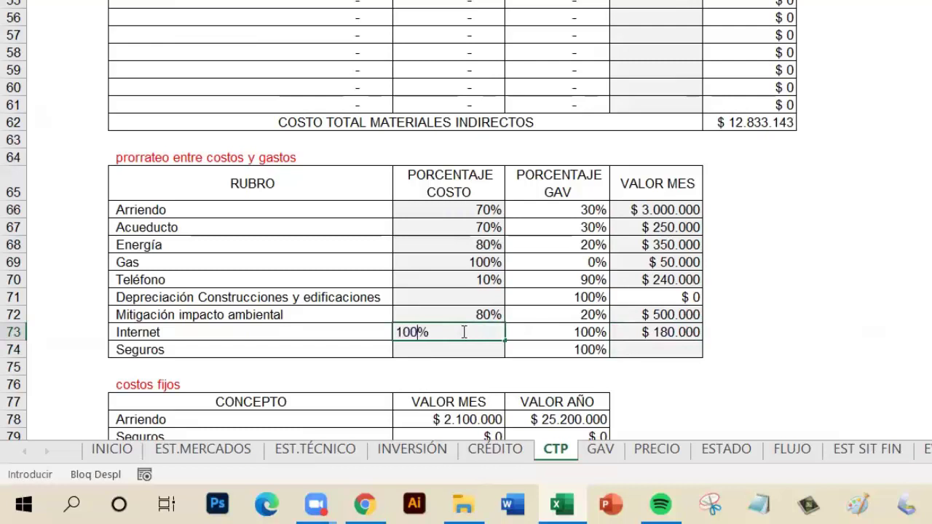
key(Return)
Step: Set the cost percentage of Internet in the prorrateo table to 0%
click(470, 332)
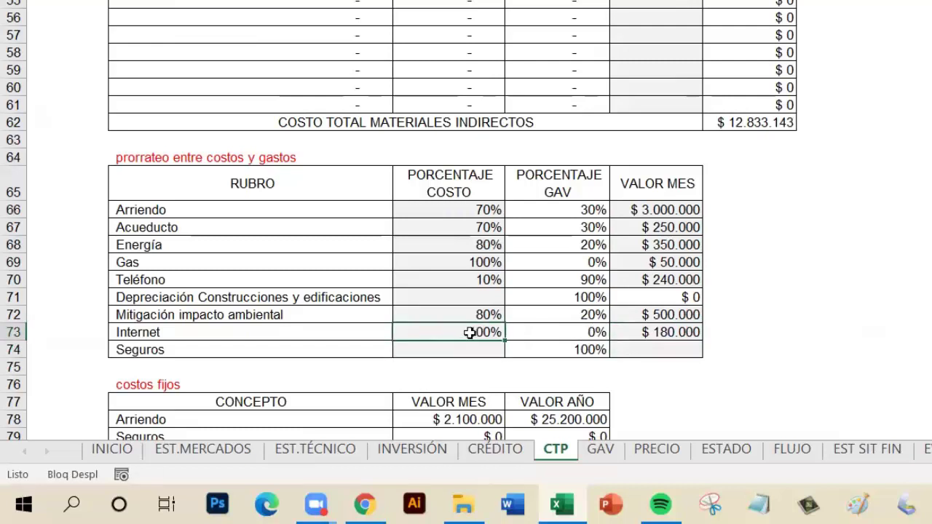
text(0)
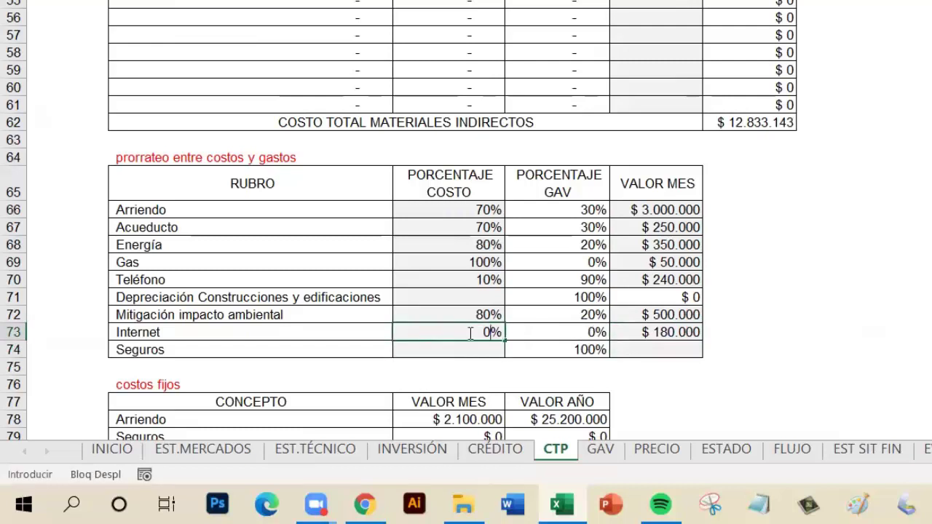
key(Return)
Step: Set Seguros in the prorrateo table to a monthly value of 150000 and a cost percentage of 60%
click(690, 349)
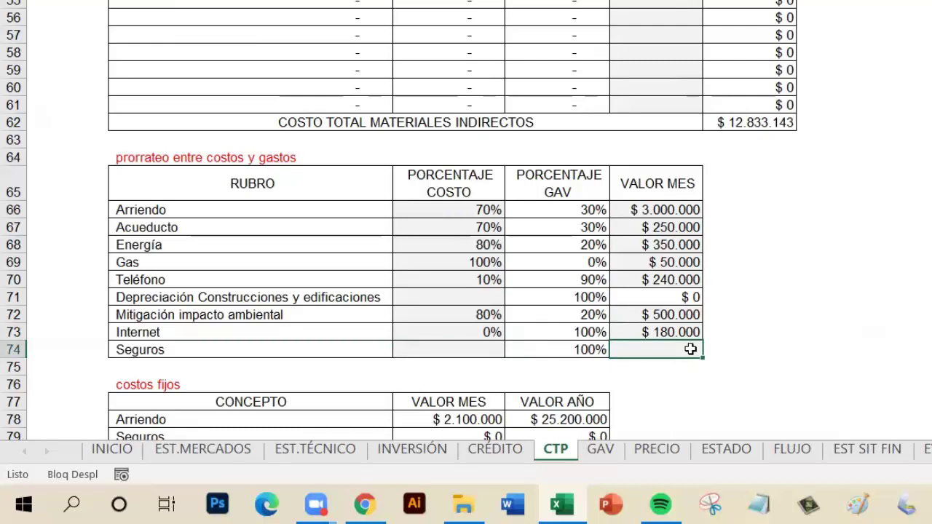
text(150000)
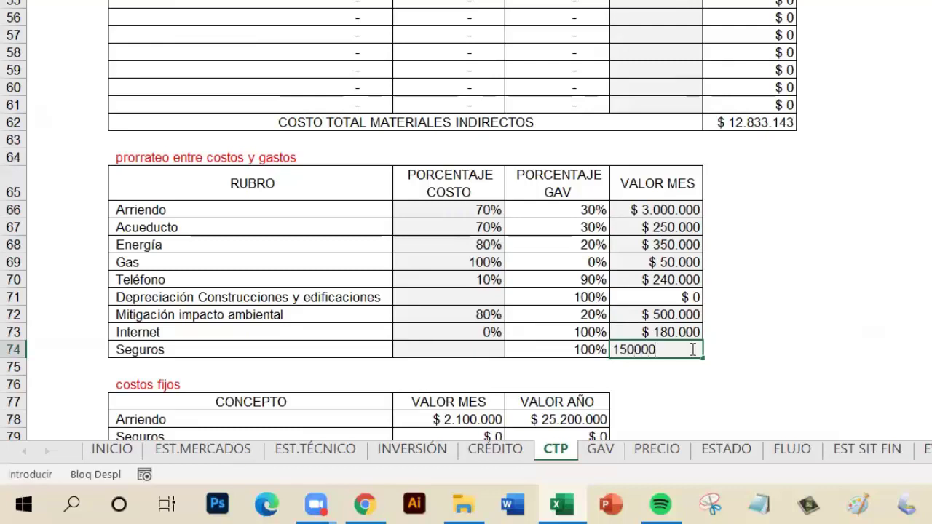
key(Return)
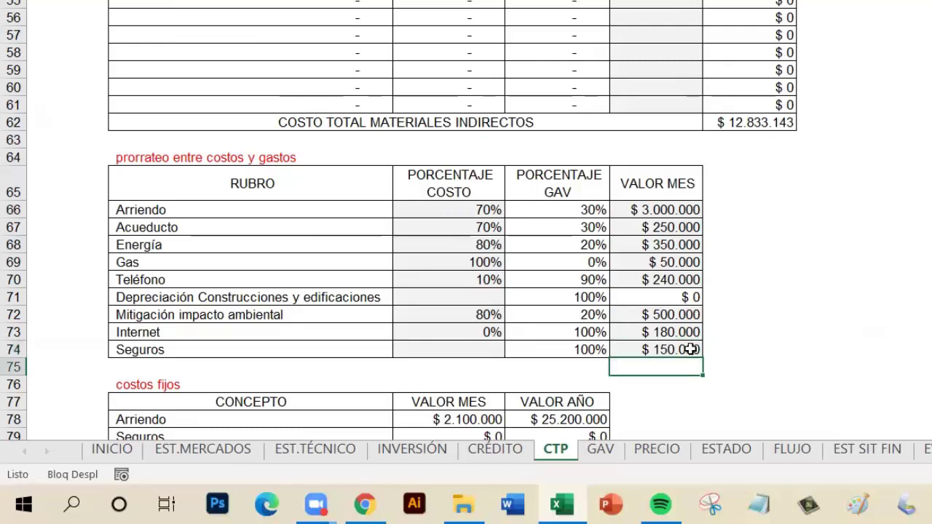
click(468, 350)
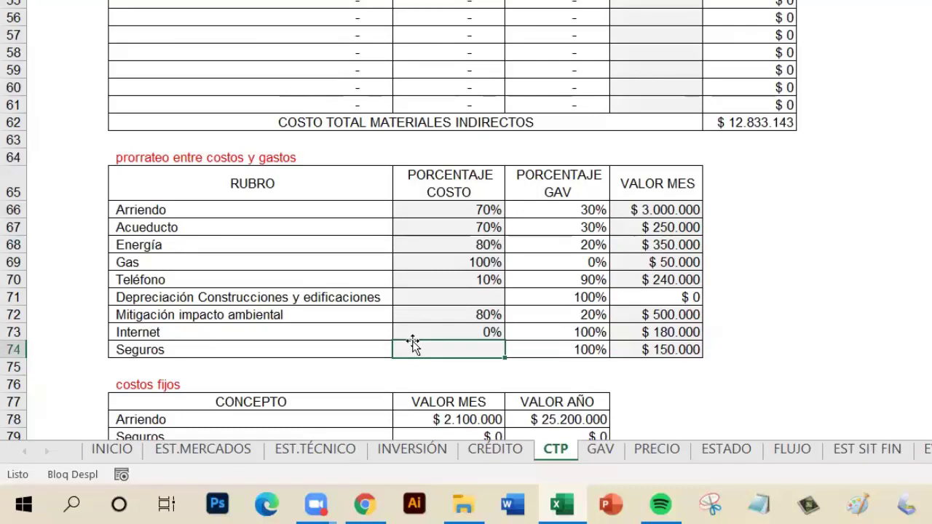
text(60)
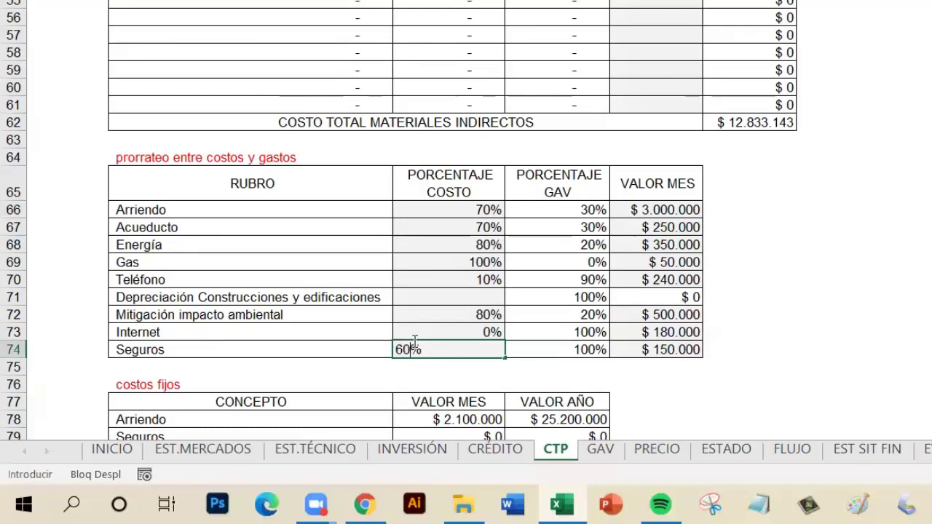
key(Return)
scroll(516, 311, down, 2)
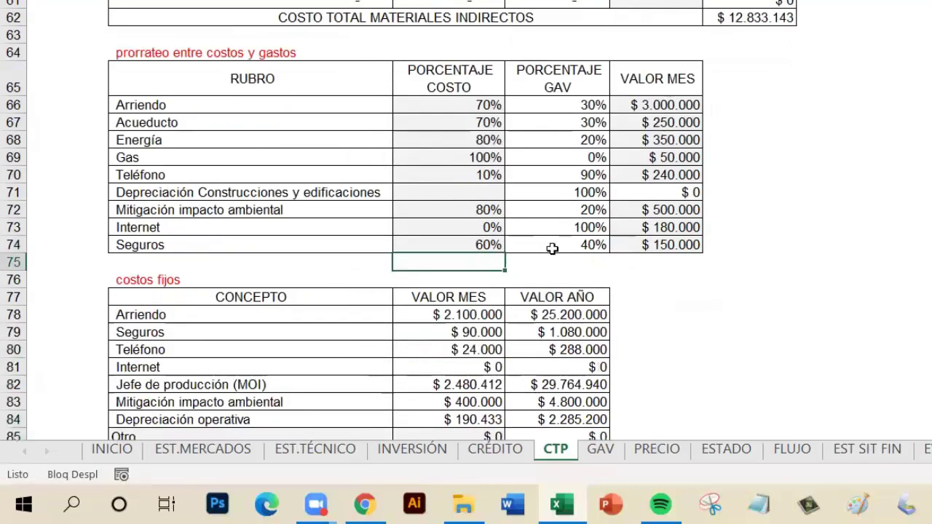
Step: Examine the CTP sheet's costos fijos and costos variables tables, including the entry cells for Otro and Asesor técnico
scroll(553, 249, down, 2)
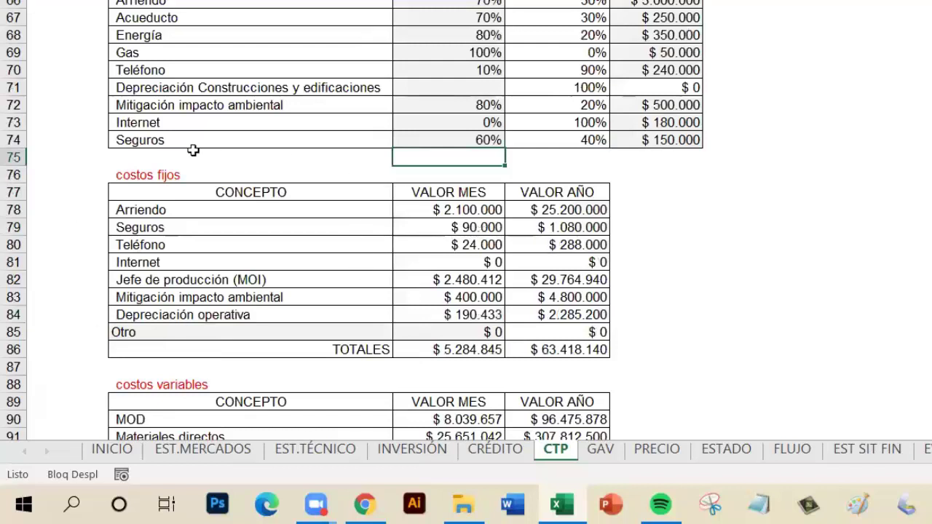
scroll(698, 193, down, 1)
scroll(698, 193, down, 1)
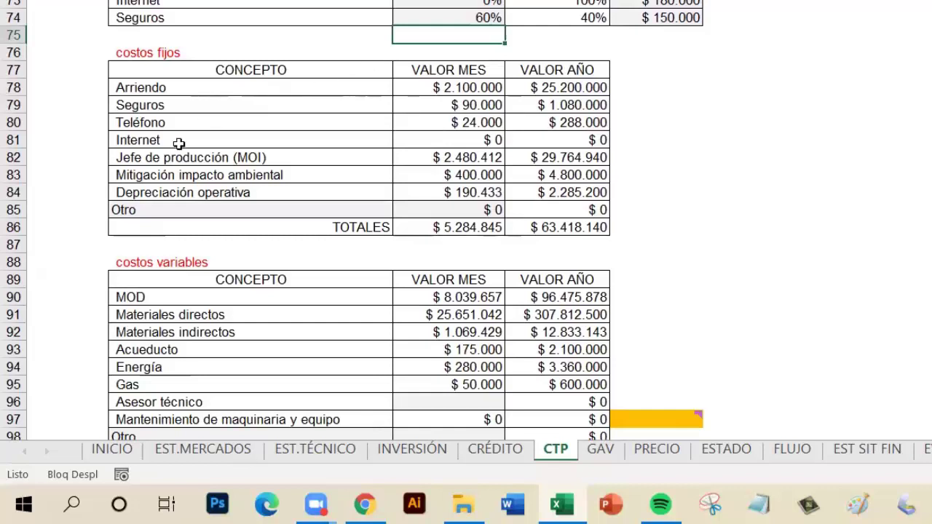
click(338, 209)
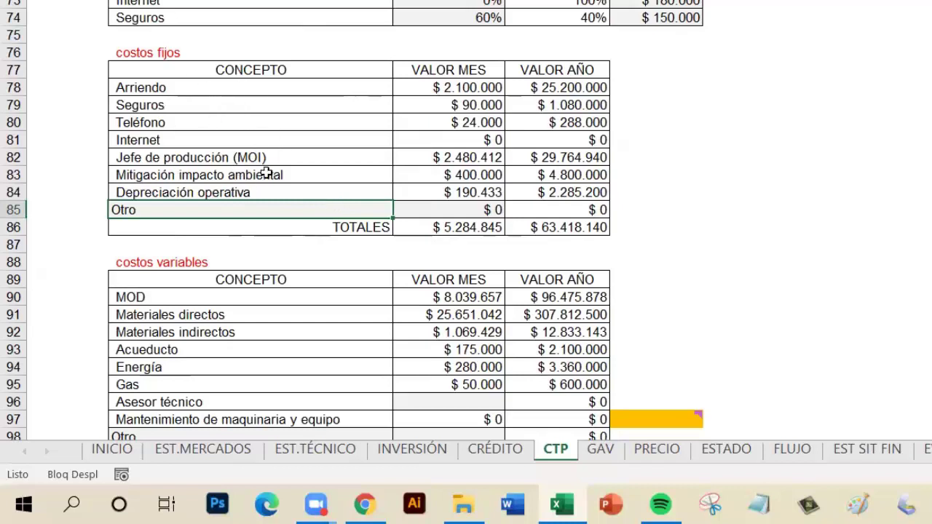
click(342, 221)
click(445, 210)
scroll(284, 216, down, 1)
scroll(284, 215, down, 3)
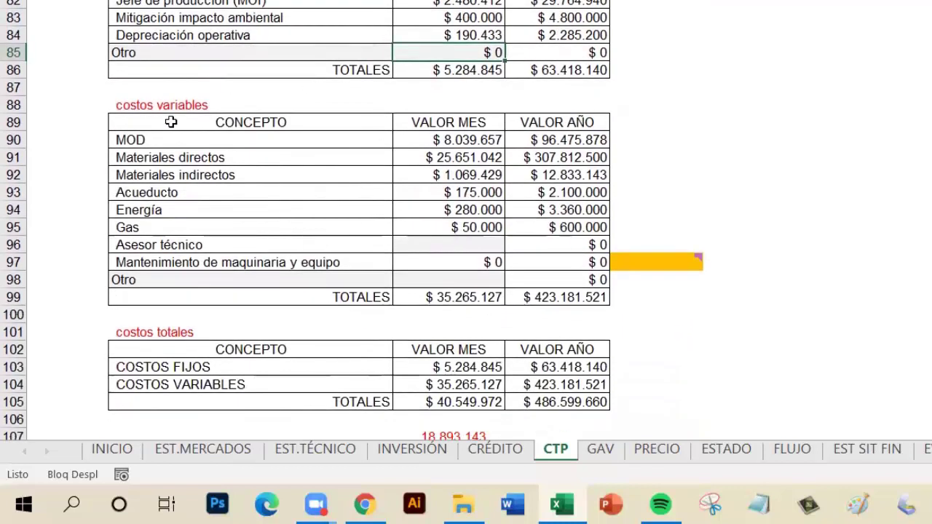
click(449, 244)
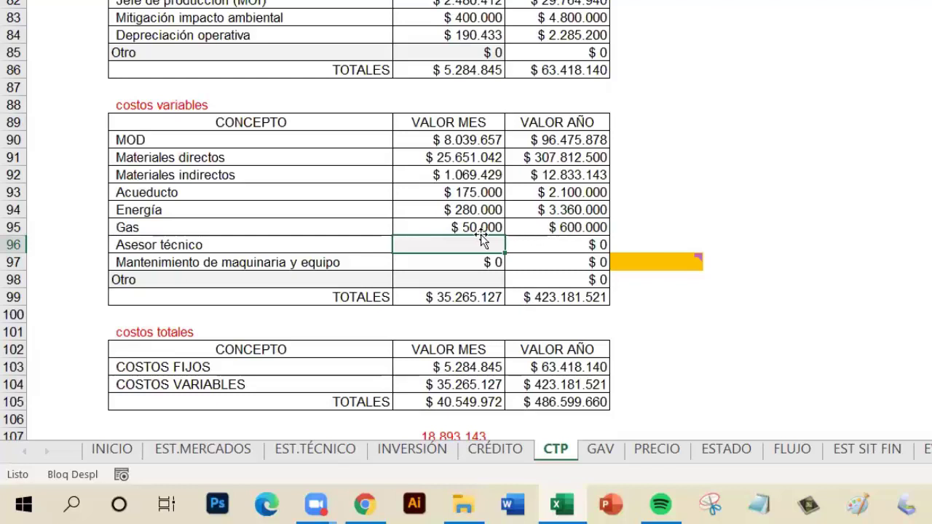
click(269, 242)
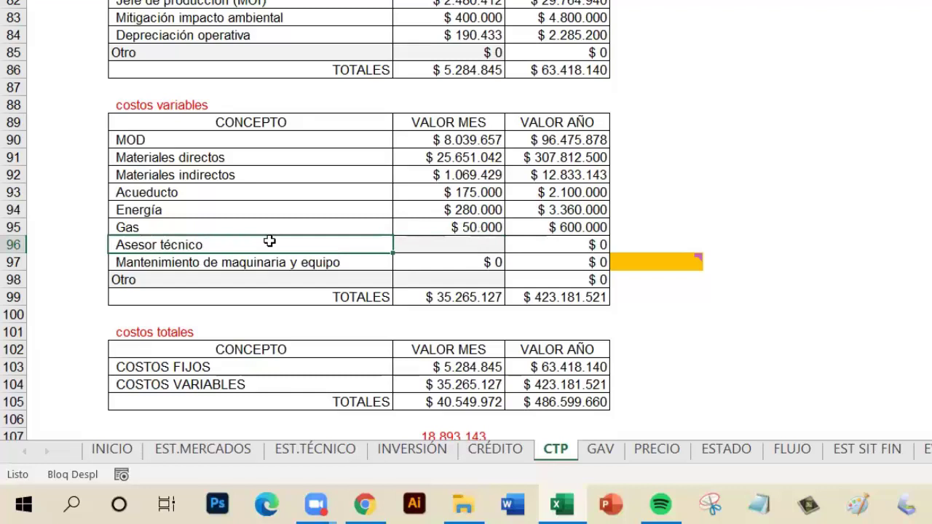
click(275, 278)
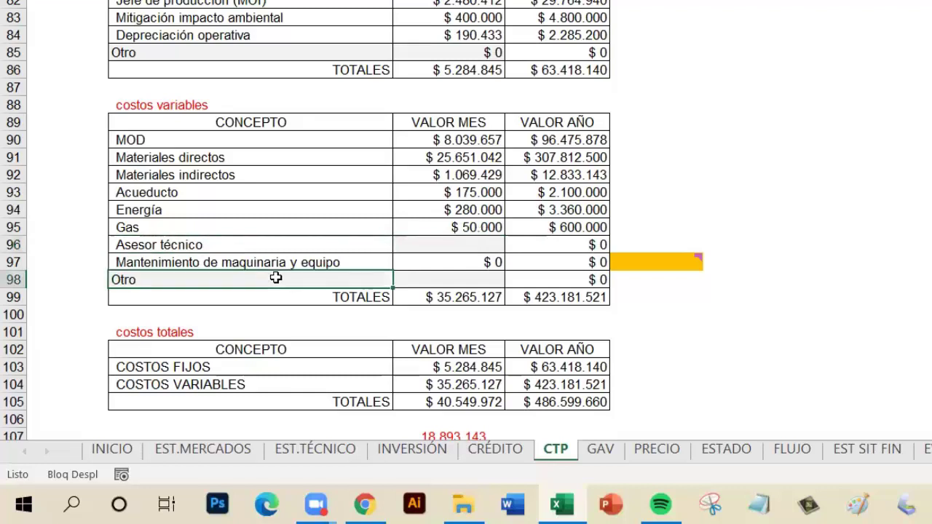
click(427, 277)
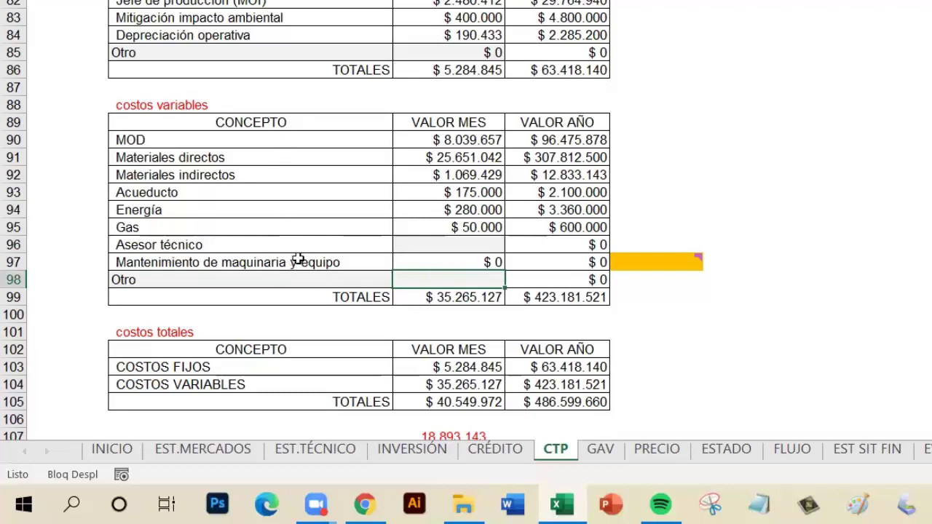
Step: Set the maintenance percentage for operating assets beside Mantenimiento de maquinaria y equipo to 5%
click(651, 261)
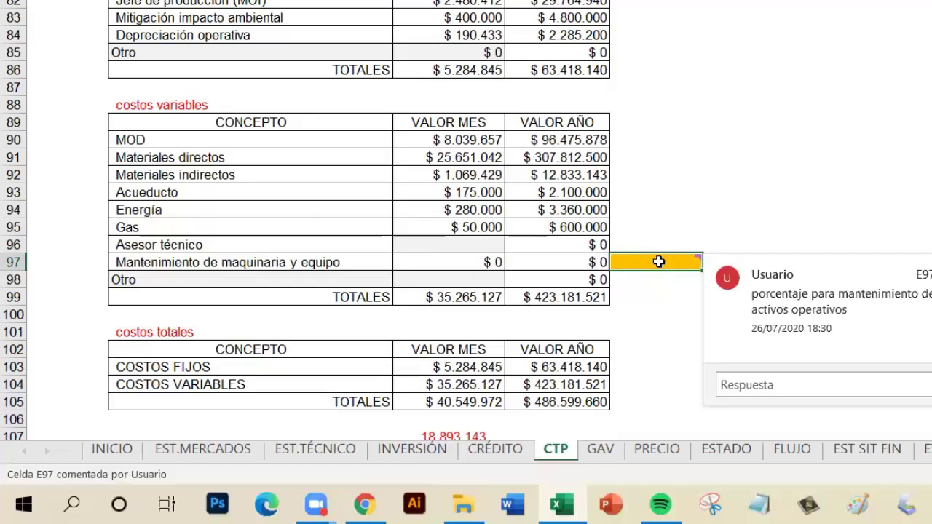
text(5%)
key(Return)
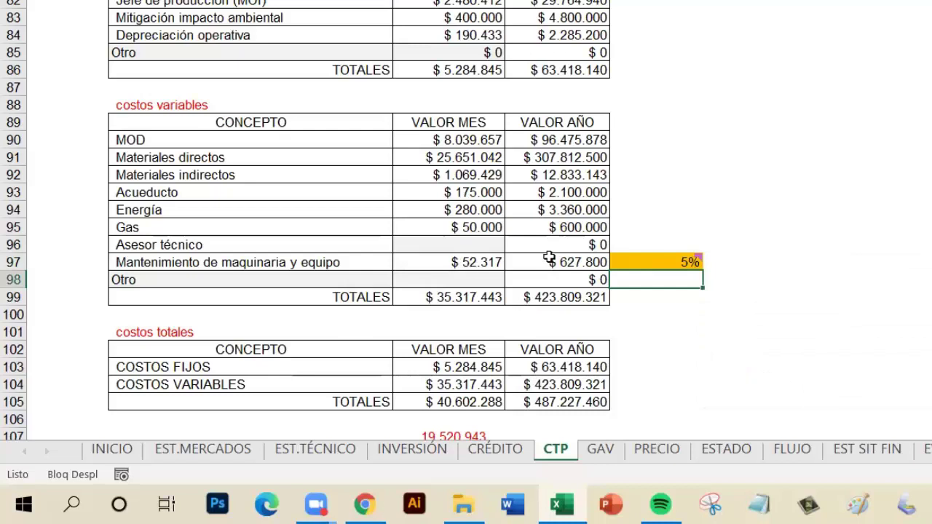
Step: Check the costos totales table, and examine the nómina administrativa and nómina de ventas tables on the GAV sheet
scroll(519, 252, down, 1)
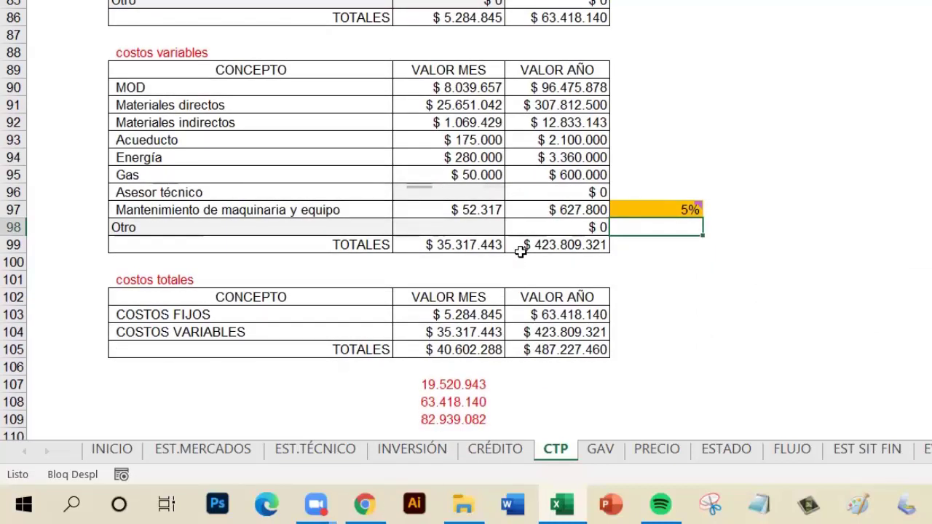
scroll(520, 251, down, 2)
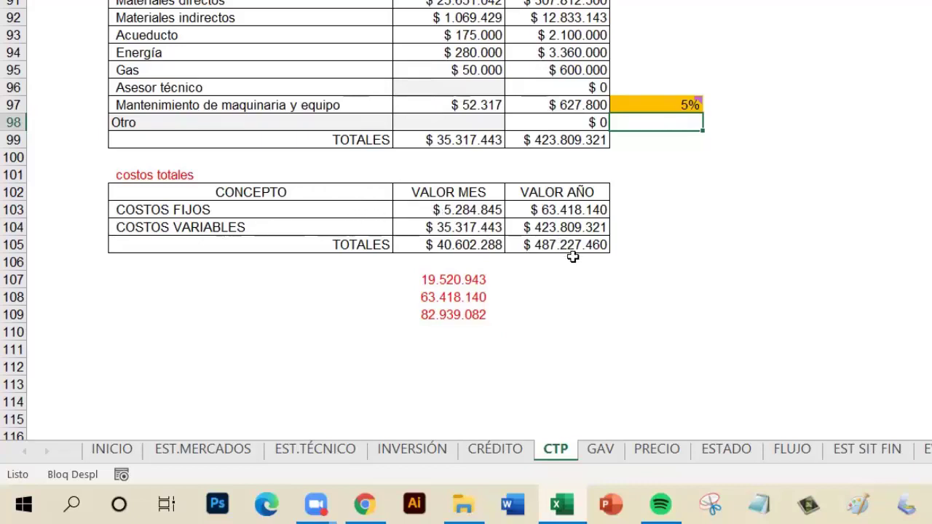
key(ctrl+Page_Down)
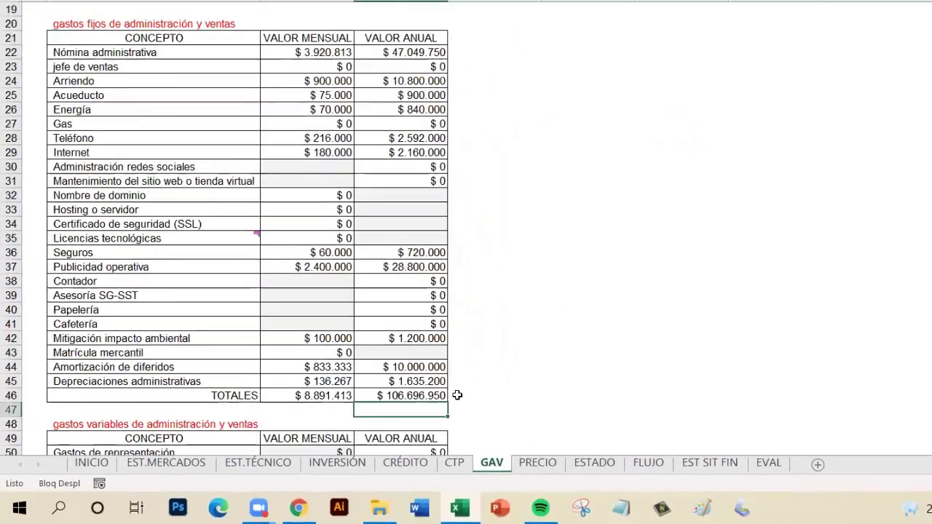
scroll(521, 331, up, 6)
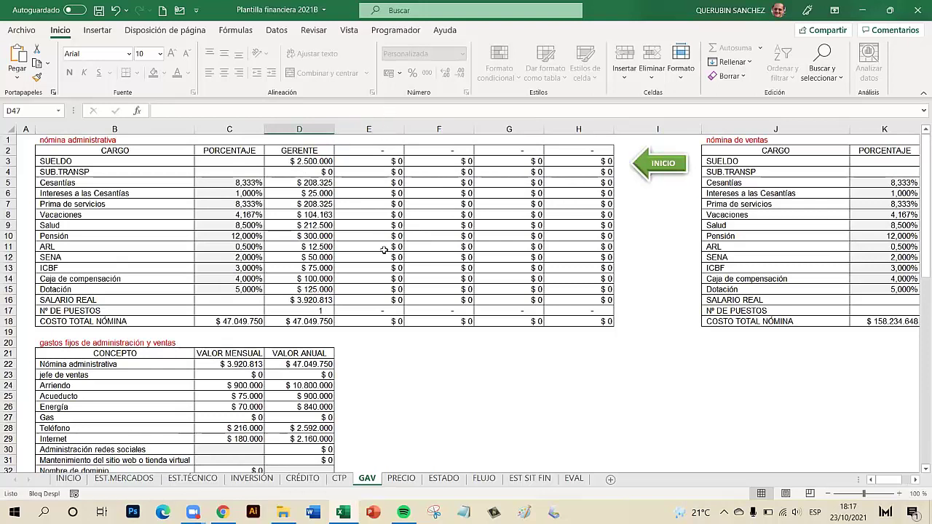
click(915, 482)
click(914, 482)
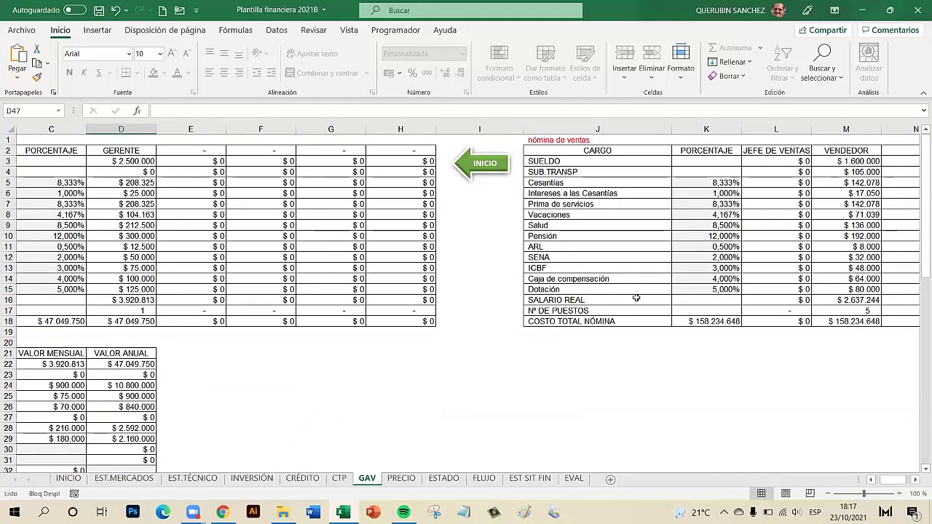
click(872, 481)
click(872, 481)
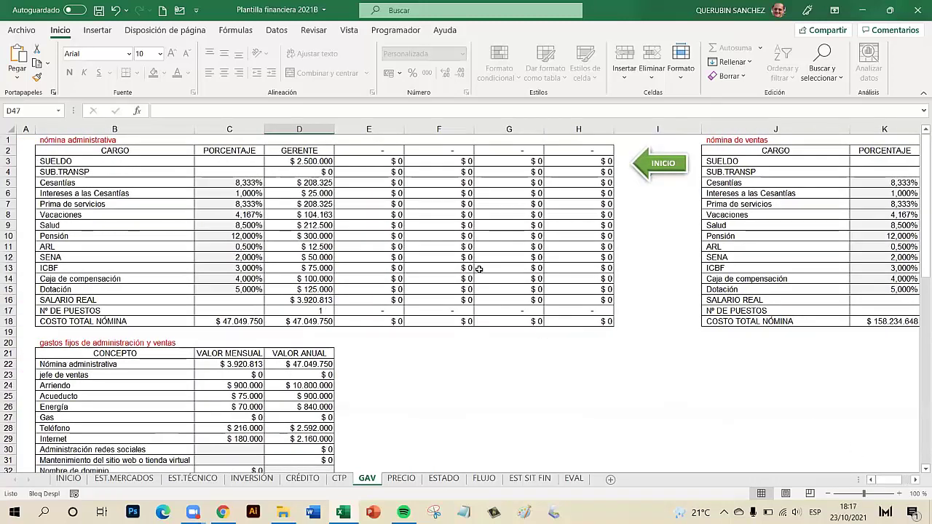
Step: Examine the GAV expense tables, checking the entry cells from Administración redes sociales through Licencias tecnológicas in the fixed expenses
scroll(478, 268, down, 3)
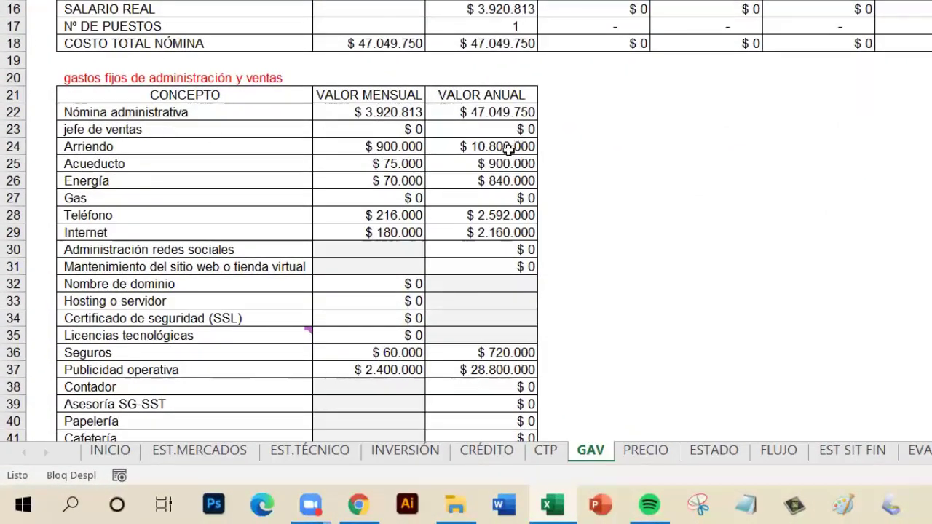
scroll(684, 80, down, 5)
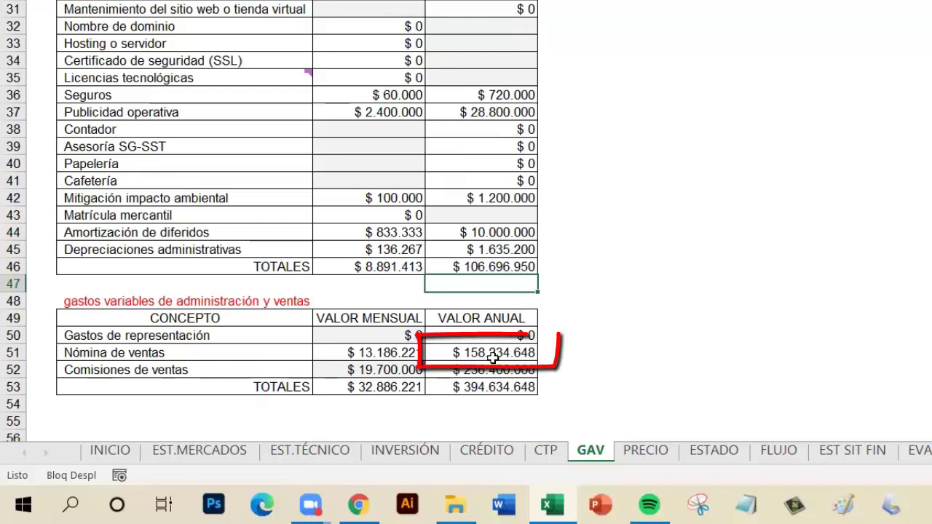
scroll(317, 180, up, 5)
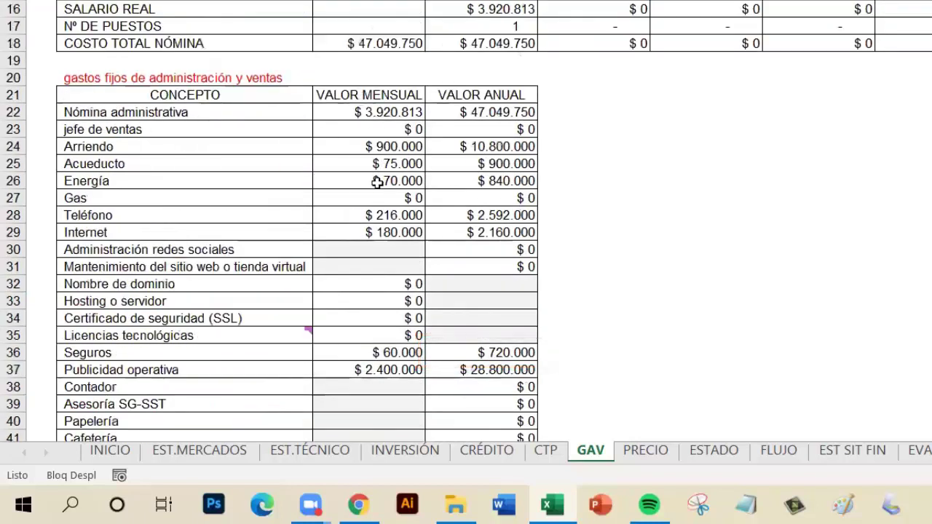
scroll(378, 181, down, 1)
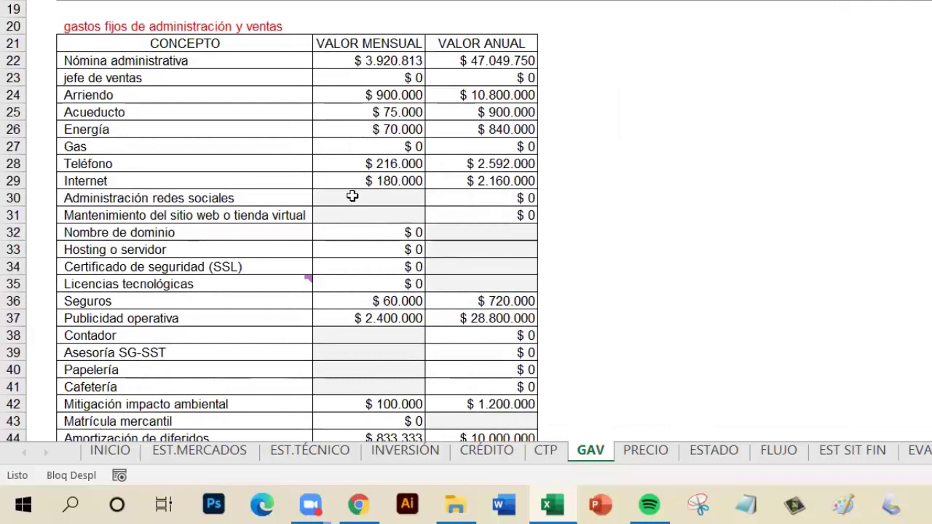
click(374, 200)
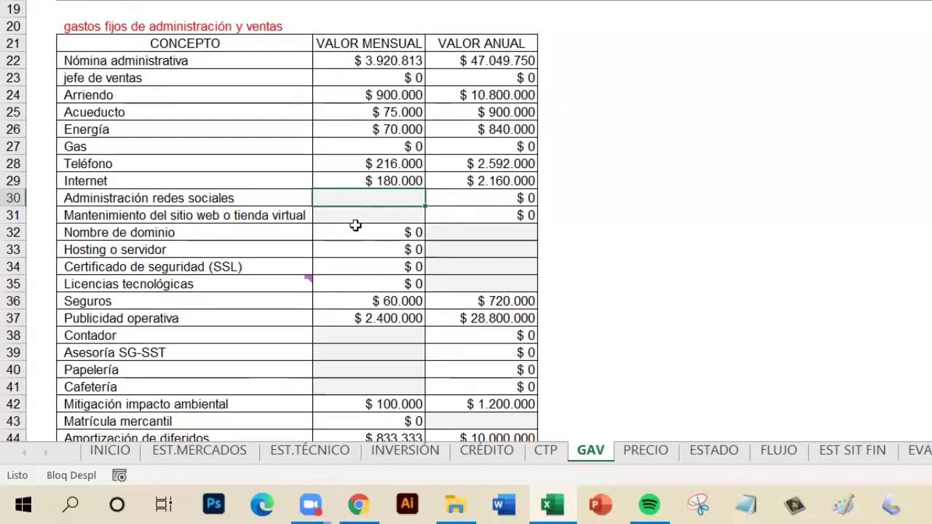
click(372, 217)
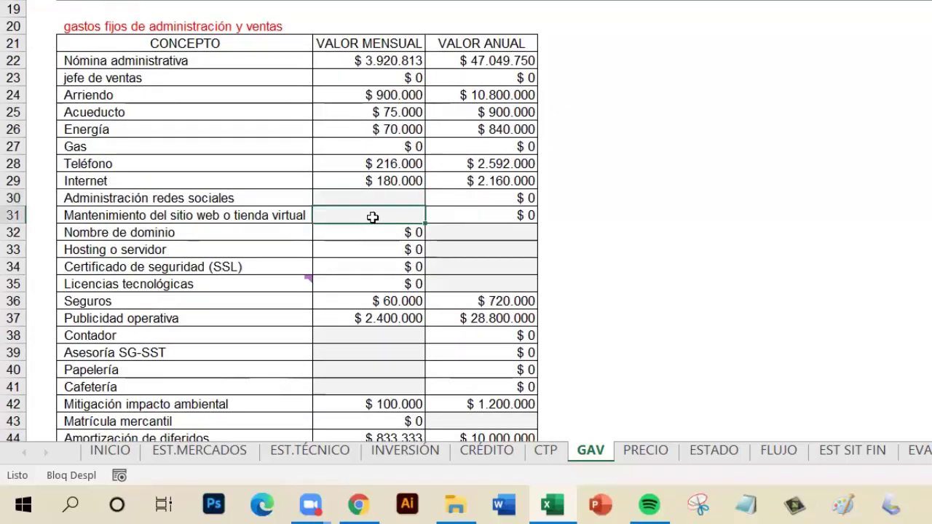
scroll(372, 217, down, 1)
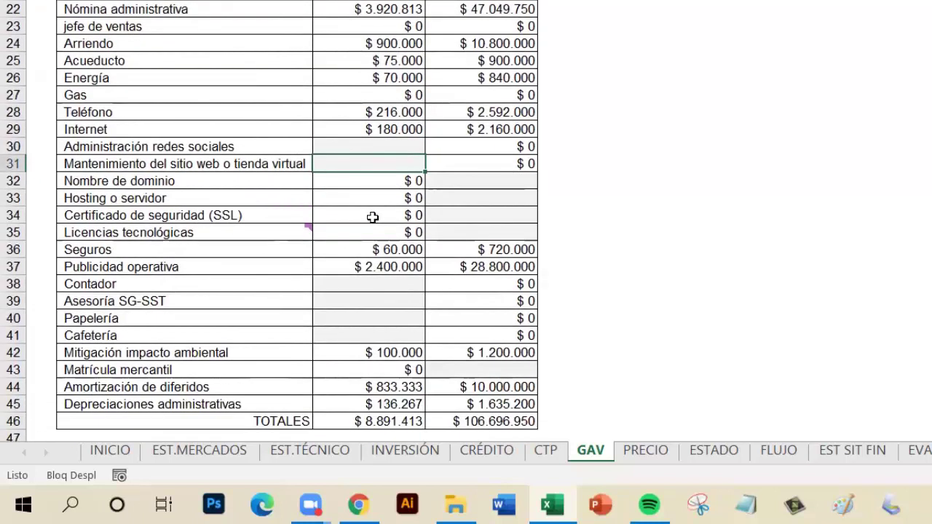
click(469, 179)
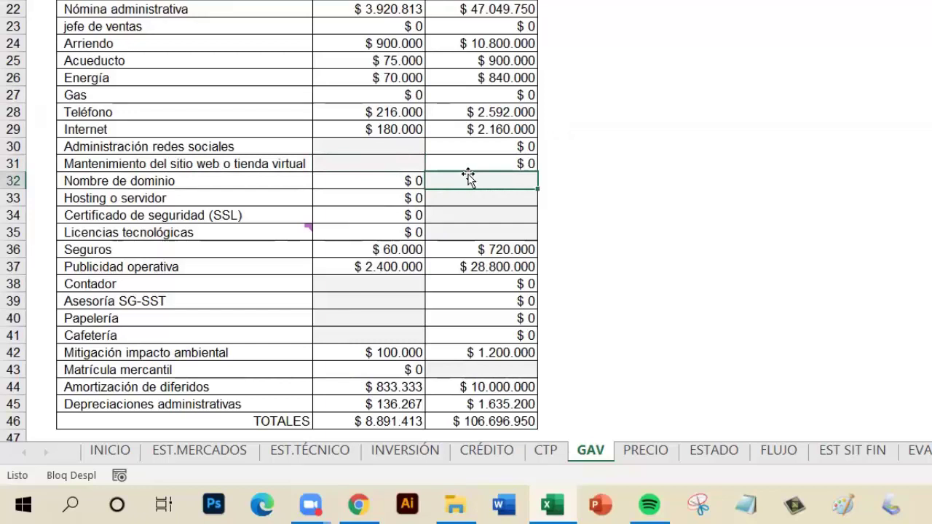
key(Return)
key(Return)
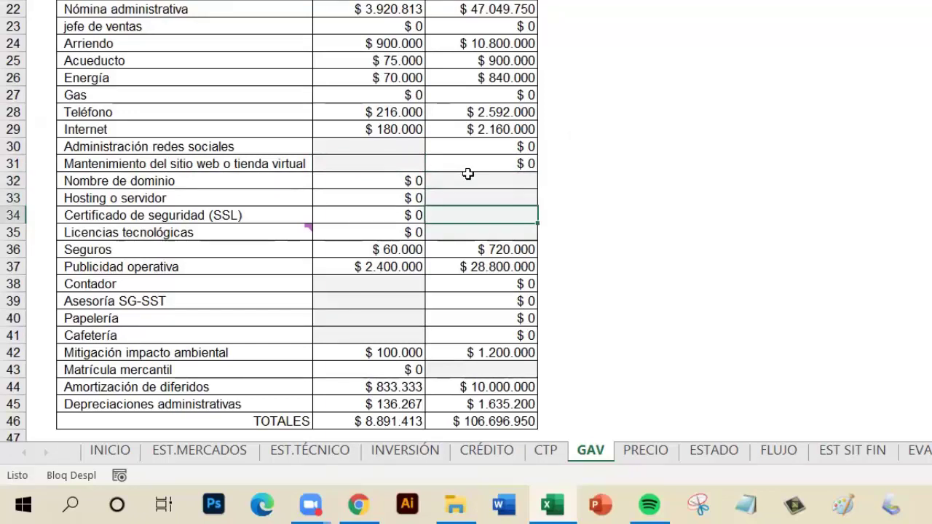
key(Return)
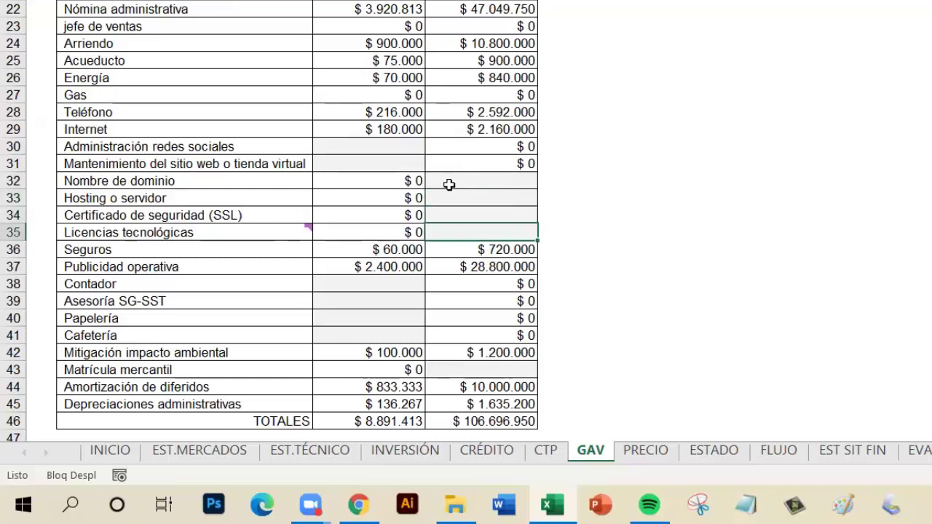
Step: Check the fixed-expense entry cells for Contador, Asesoría SG-SST, Papelería, Cafetería and Matrícula mercantil
scroll(447, 183, down, 2)
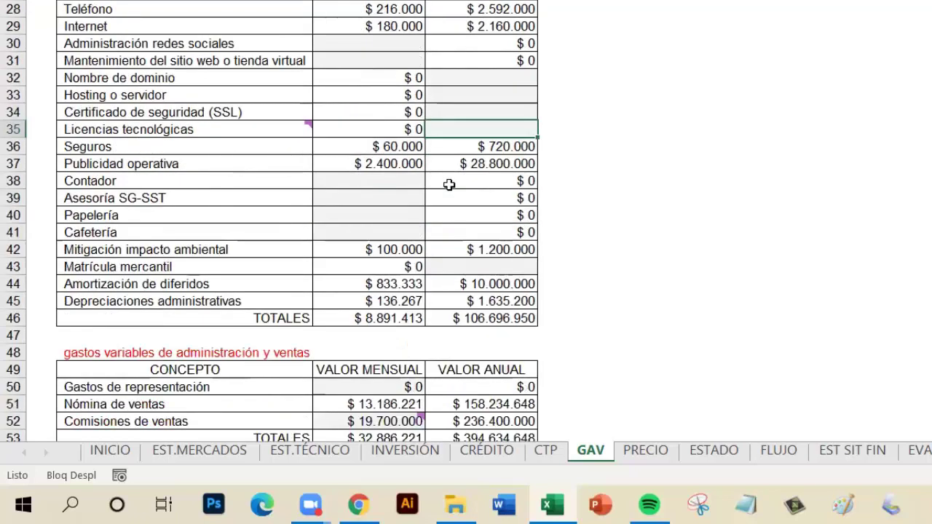
click(399, 181)
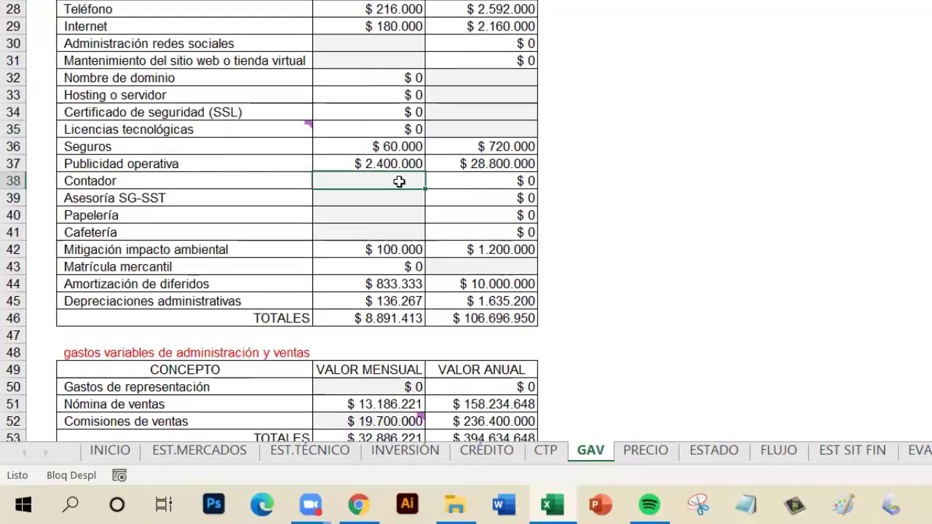
key(Return)
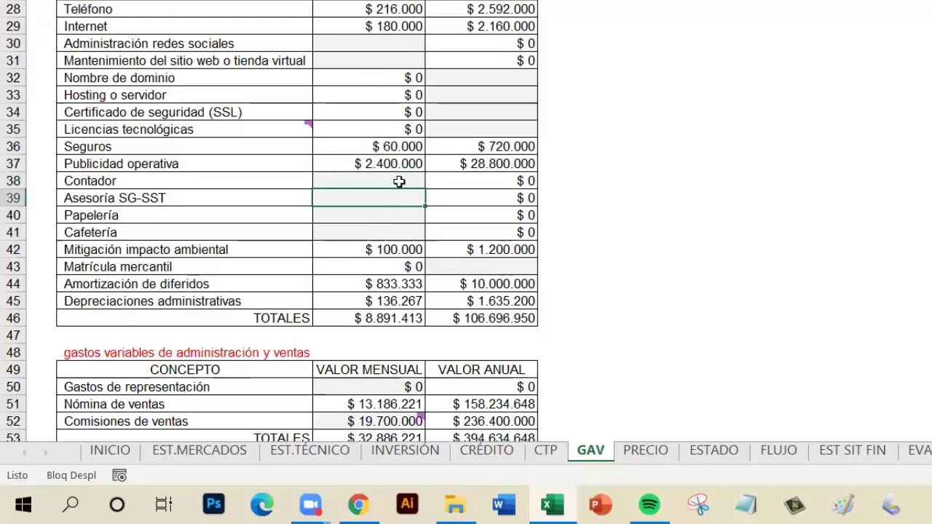
key(Return)
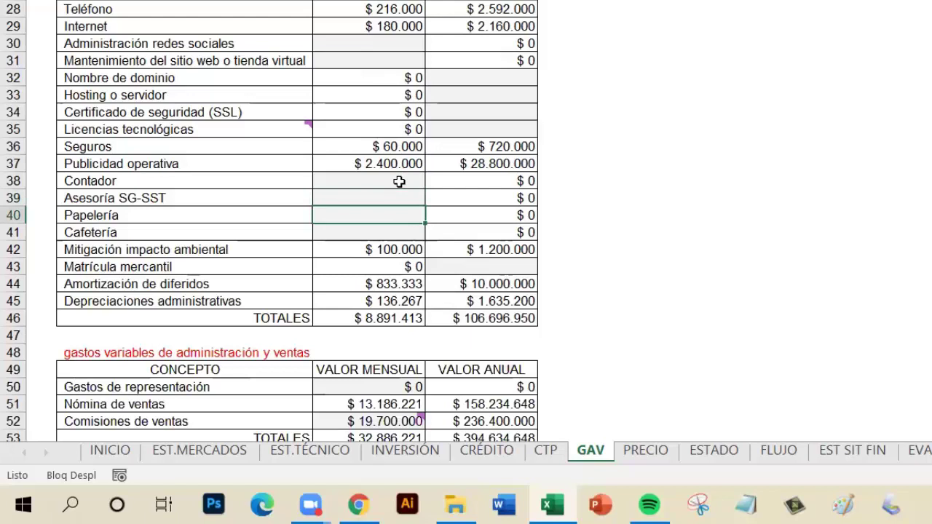
key(Return)
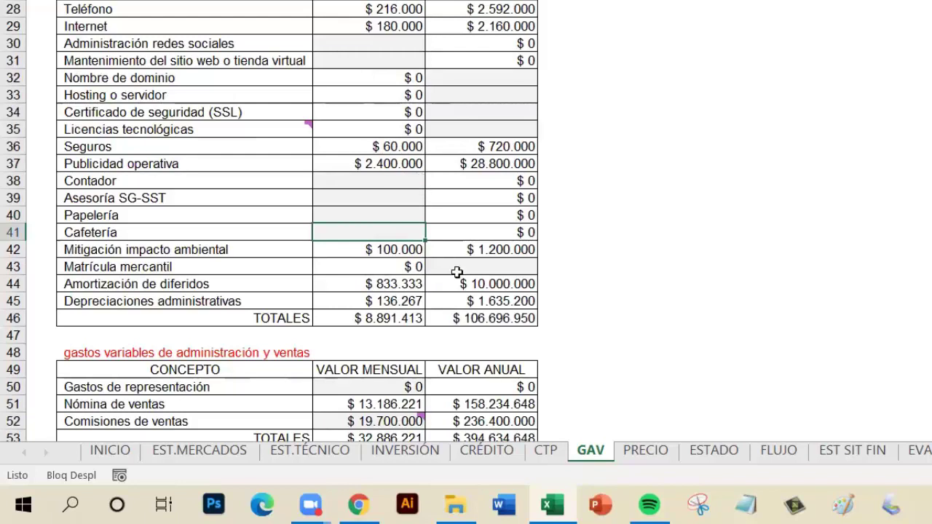
click(514, 269)
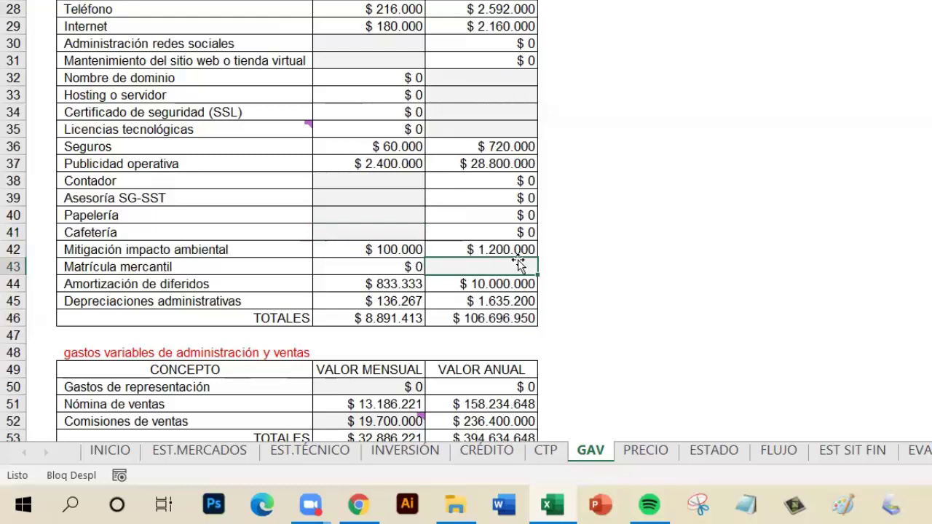
Step: Set the monthly value of Comisiones de ventas in the gastos variables de administración y ventas table to 0
scroll(518, 263, down, 2)
click(383, 297)
click(387, 284)
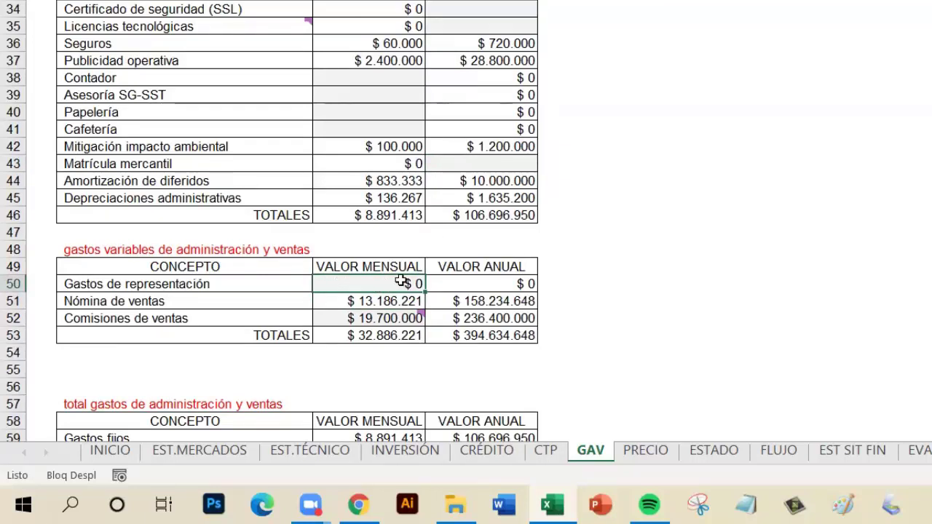
click(363, 322)
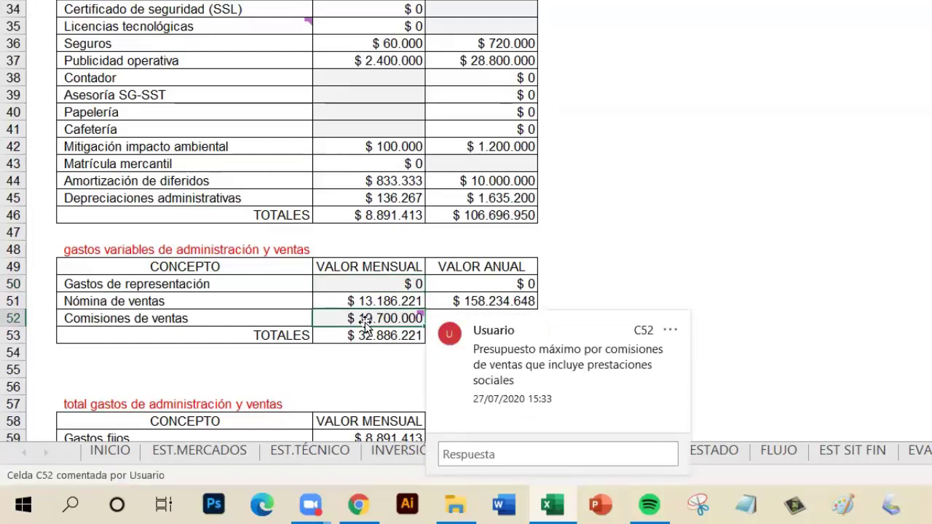
text(0)
key(Return)
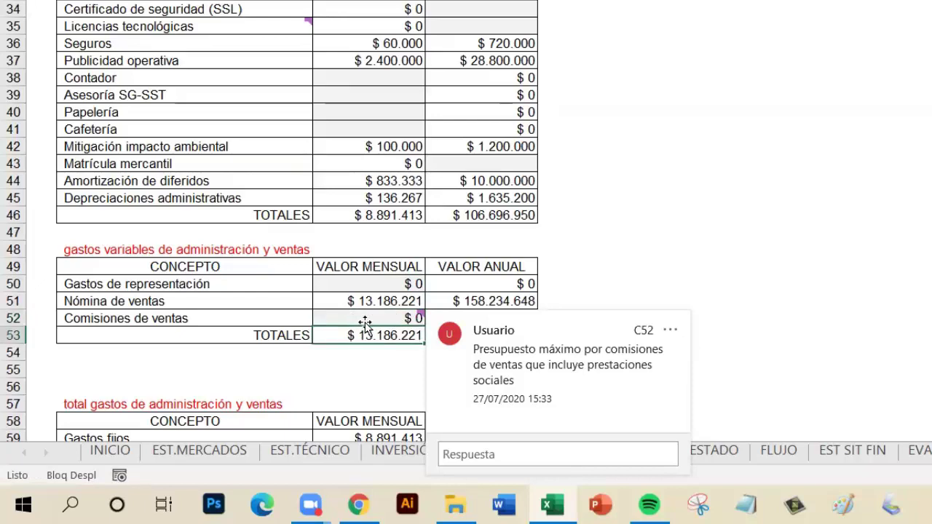
Step: Check the Comisiones de ventas entry and the nómina tables on GAV, and examine the Talento humano table on the EST.TÉCNICO sheet
click(387, 319)
scroll(463, 348, up, 8)
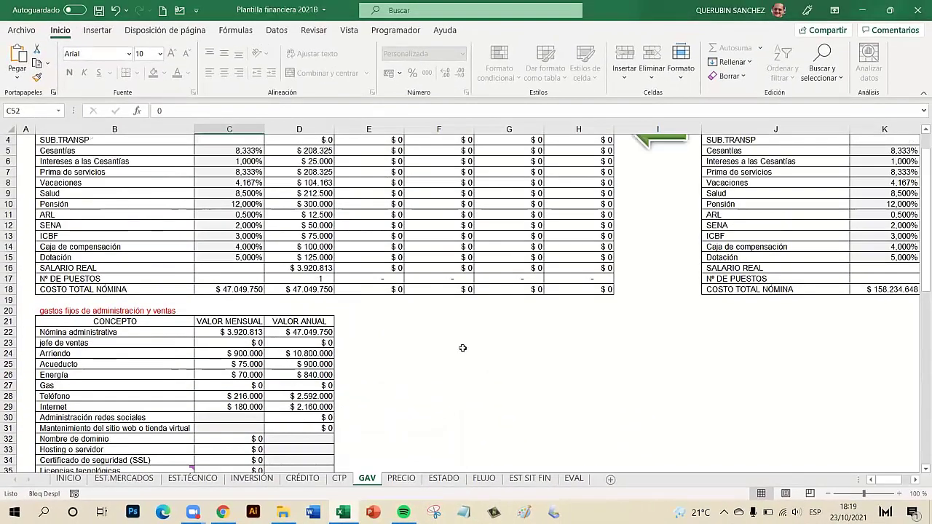
scroll(463, 348, up, 1)
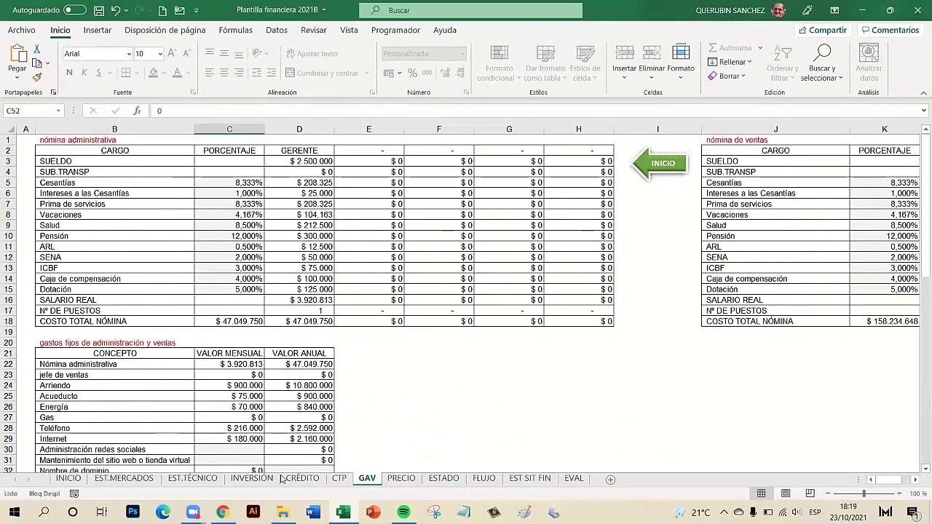
click(203, 480)
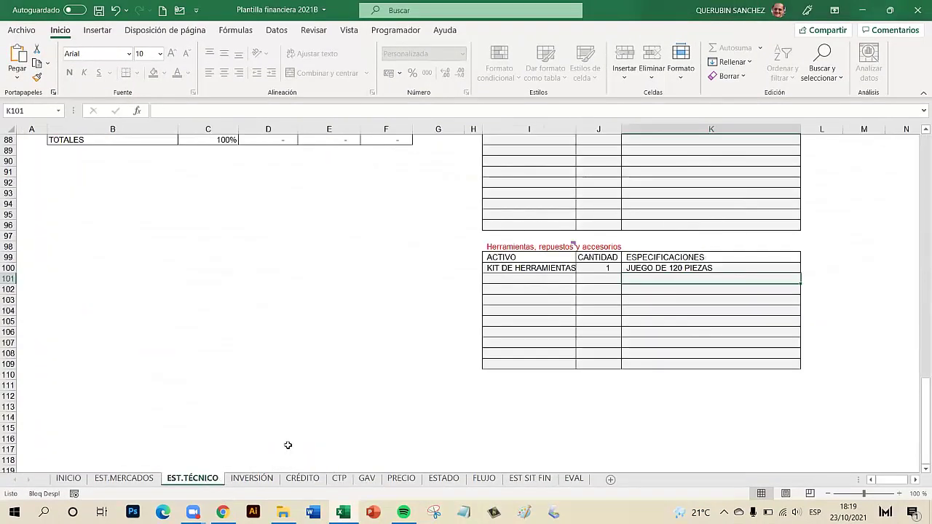
scroll(288, 445, up, 20)
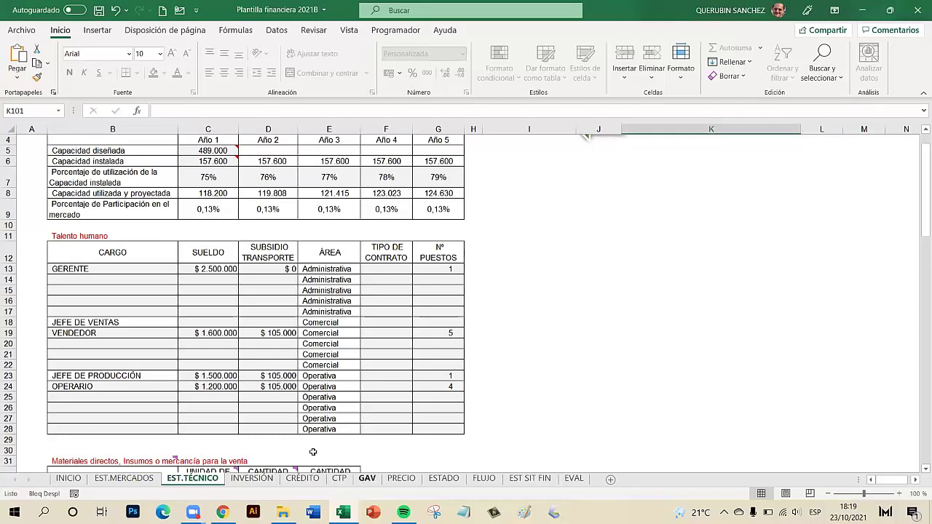
Step: Return to the GAV sheet and examine the gastos variables and total gastos de administración y ventas tables
click(367, 479)
scroll(384, 391, down, 2)
scroll(385, 391, down, 9)
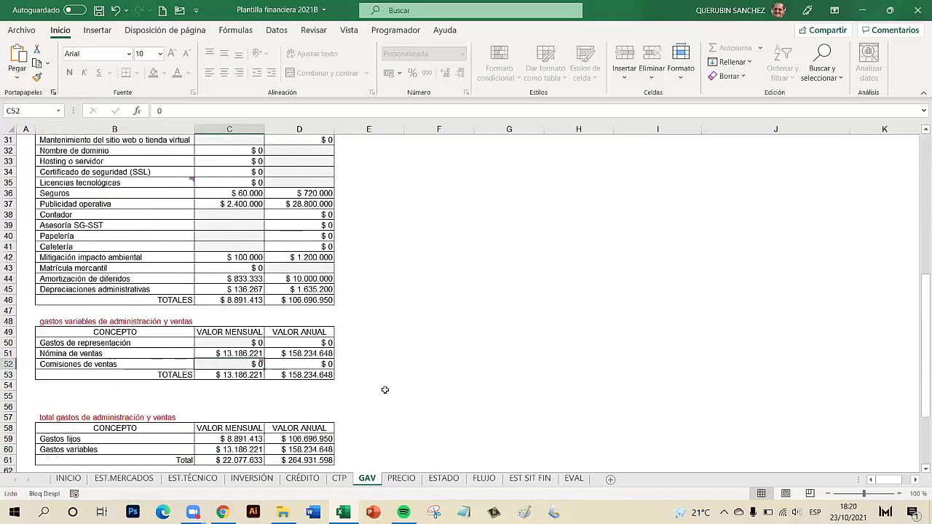
mouse_move(217, 366)
scroll(381, 386, down, 2)
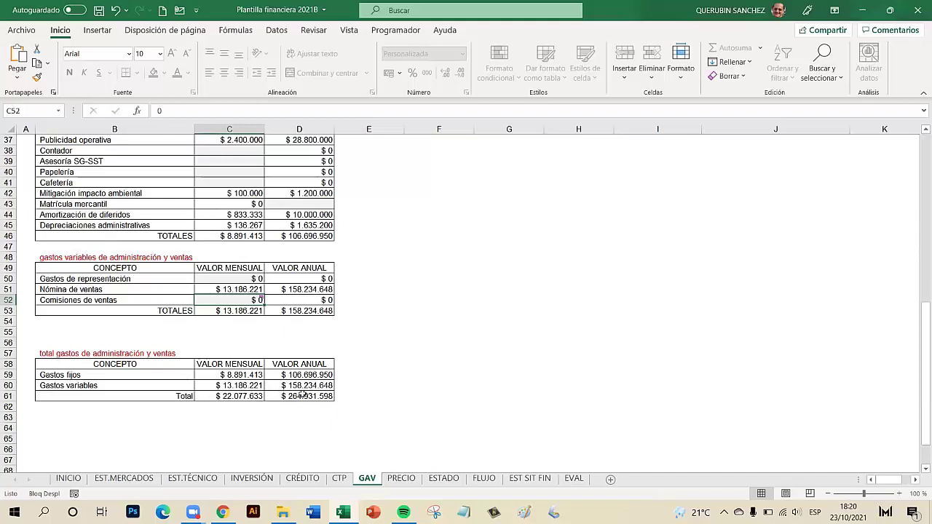
Step: Inspect the formulas behind the costs, expenses, used capacity and unit cost in the precio de venta table on the PRECIO sheet
key(ctrl+Page_Down)
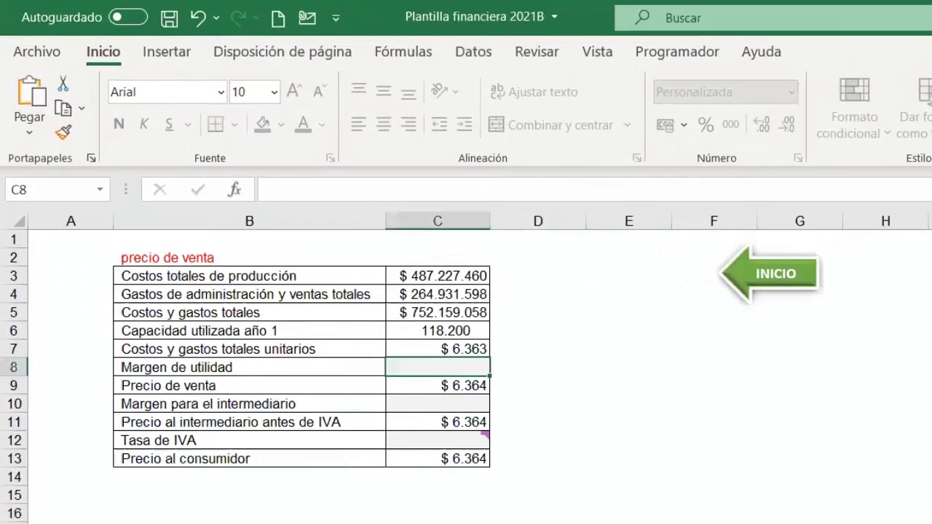
click(446, 277)
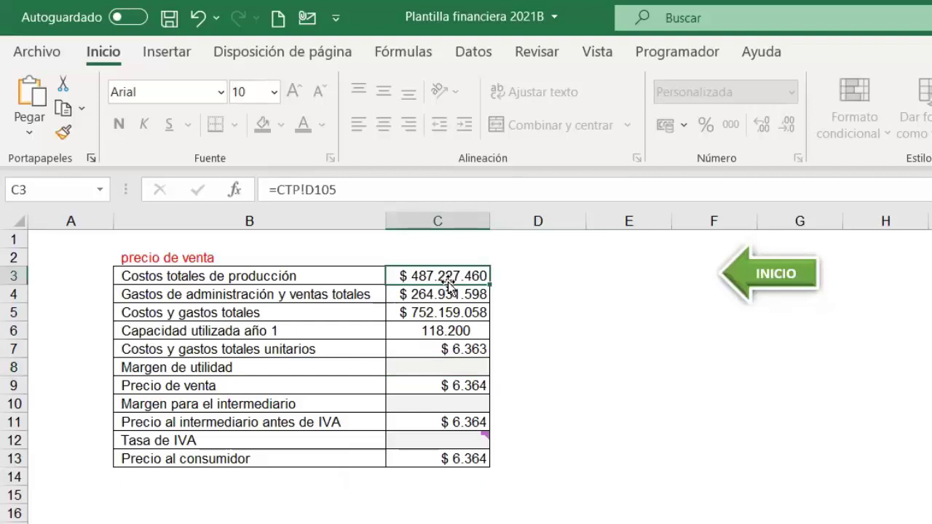
click(449, 290)
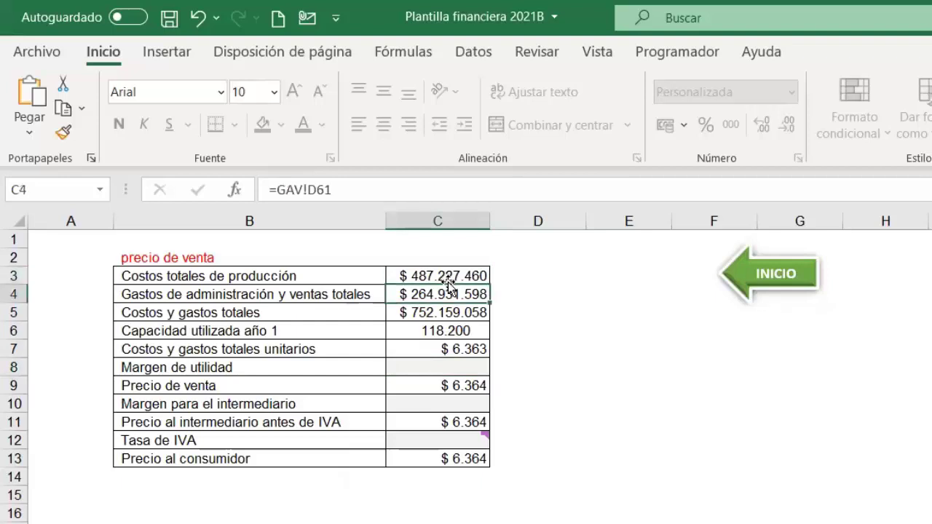
key(Down)
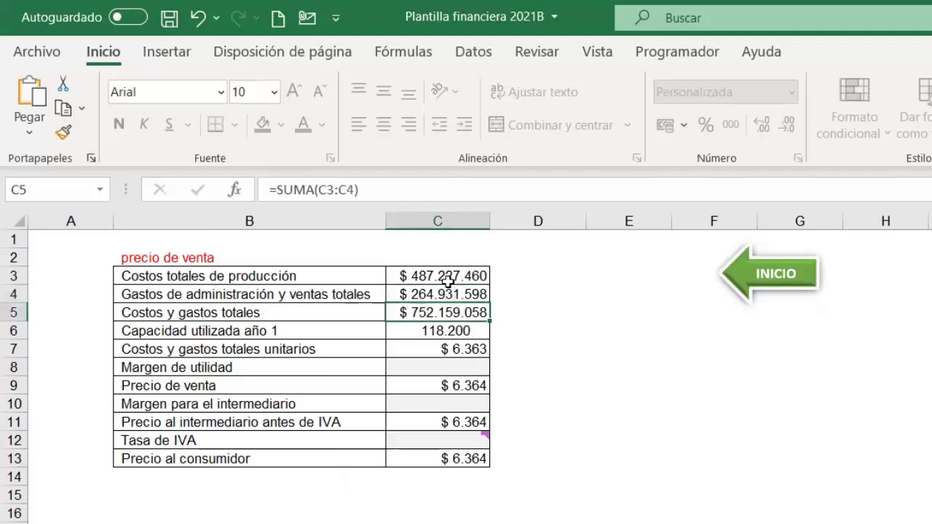
key(Down)
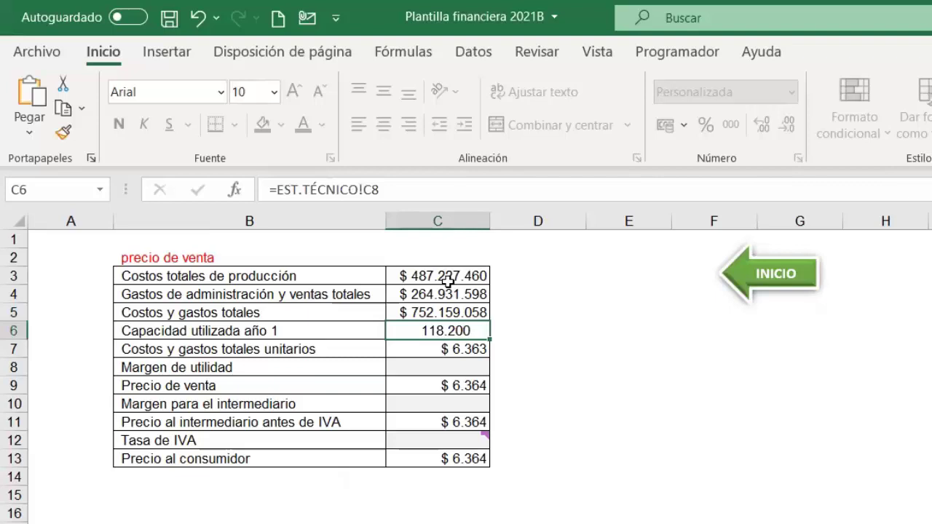
key(Down)
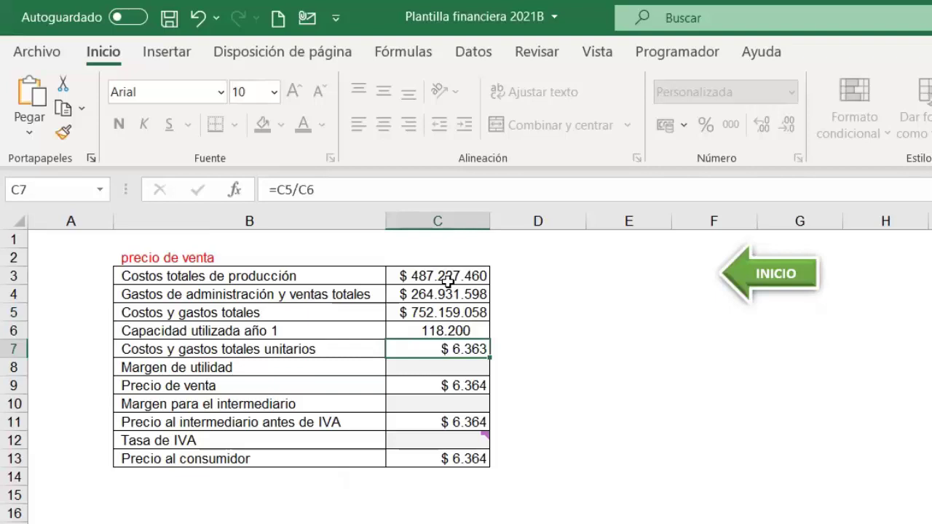
Step: Set Margen de utilidad to 12% in the precio de venta table
key(Down)
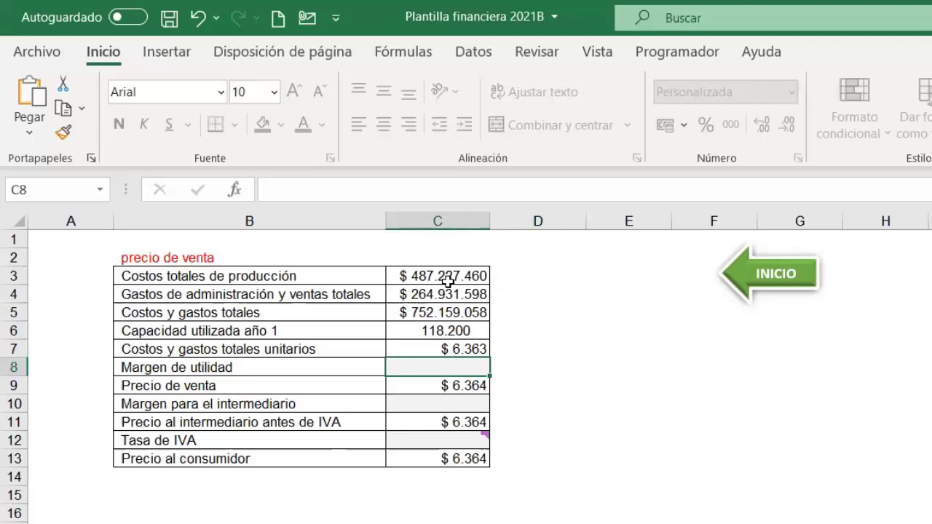
text(12)
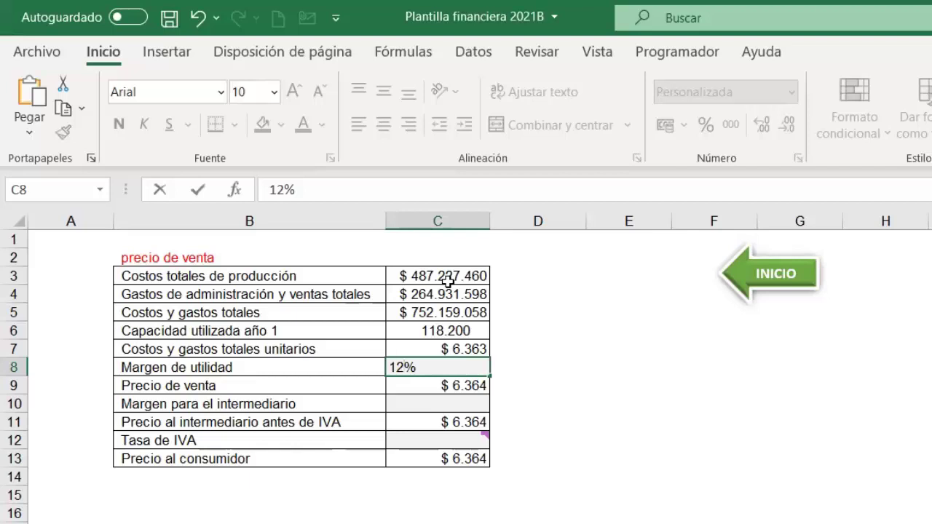
key(Return)
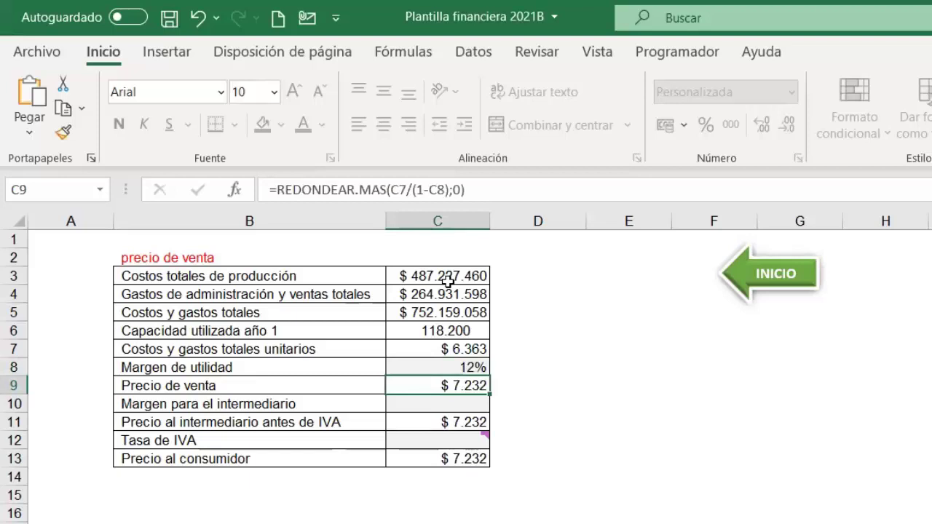
Step: Set Margen para el intermediario to 30% in the precio de venta table
key(Down)
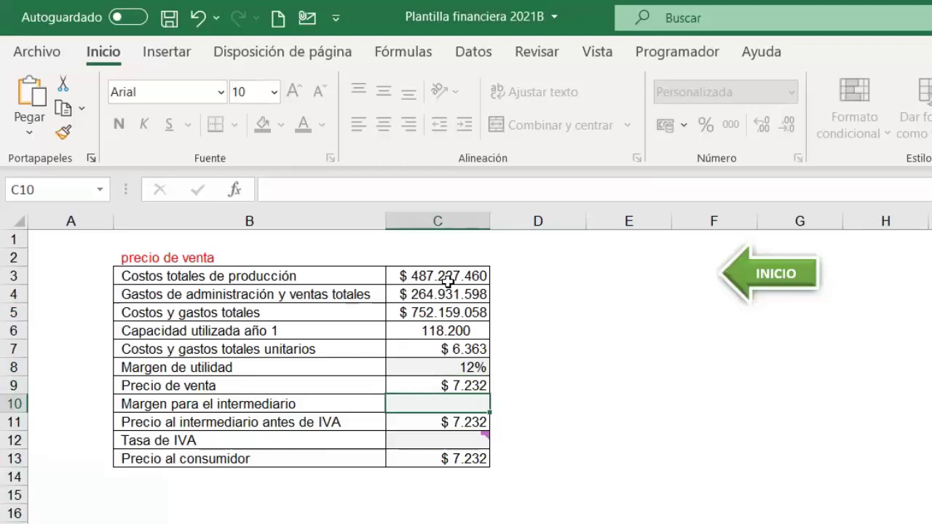
text(30)
key(Return)
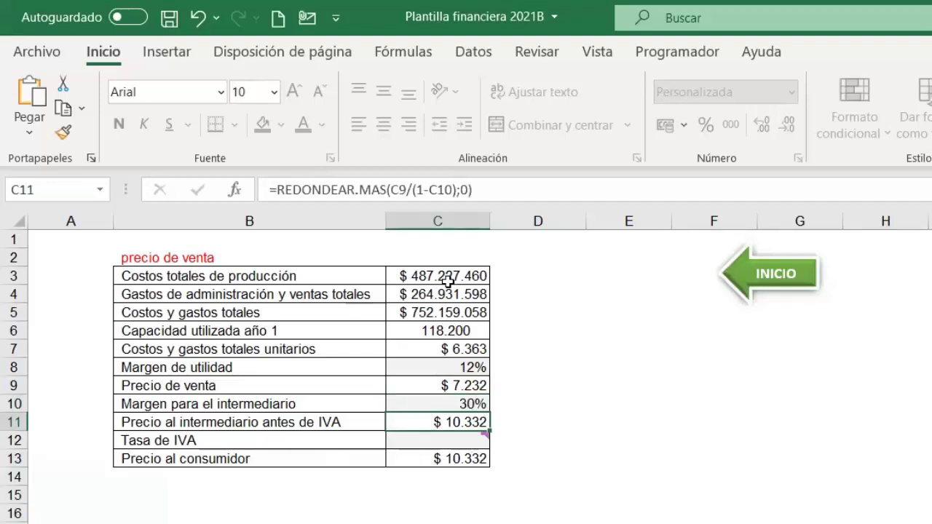
Step: Set Tasa de IVA to 19% in the precio de venta table
key(Down)
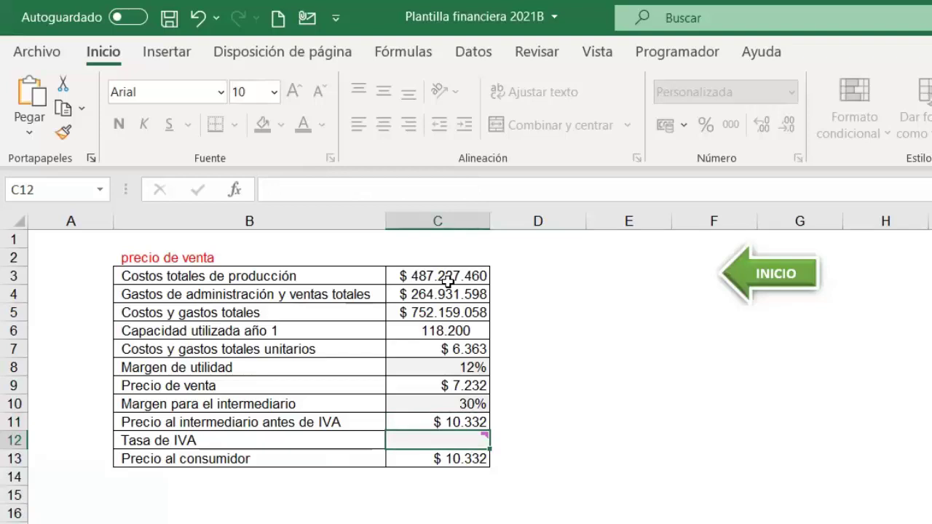
text(19%)
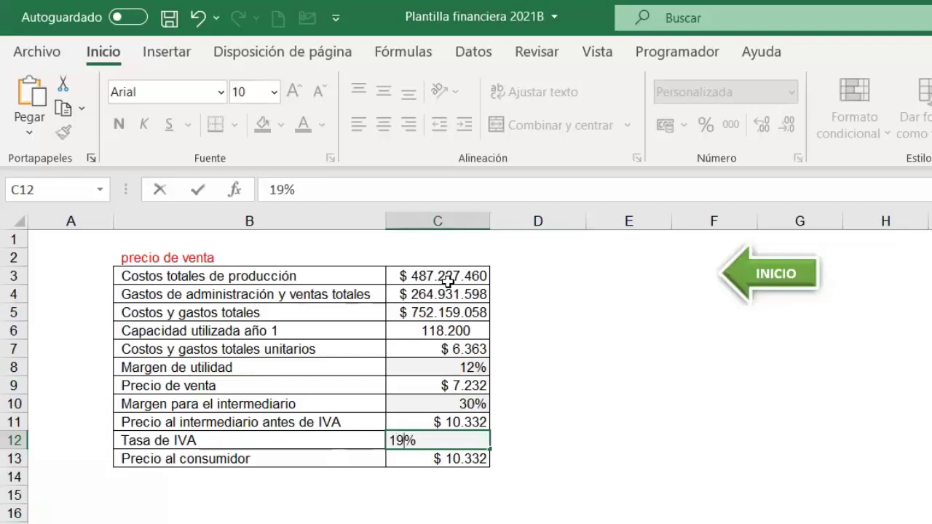
key(Return)
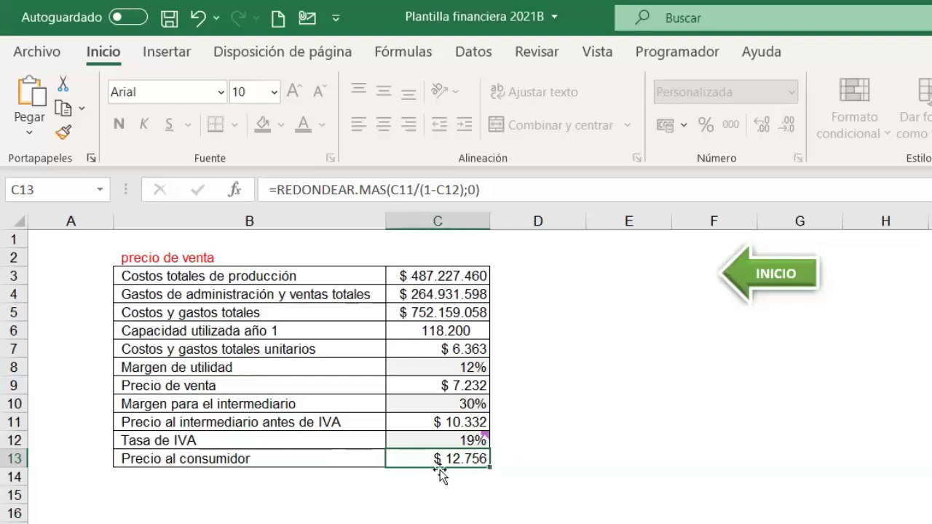
Step: Review the profit and intermediary margins against the Precio de venta and Precio al consumidor cells
click(436, 405)
click(467, 367)
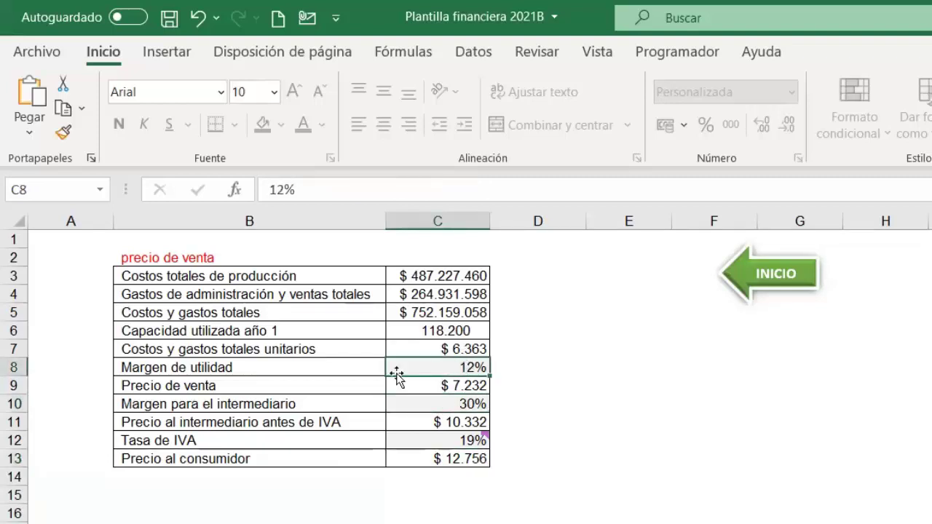
click(441, 405)
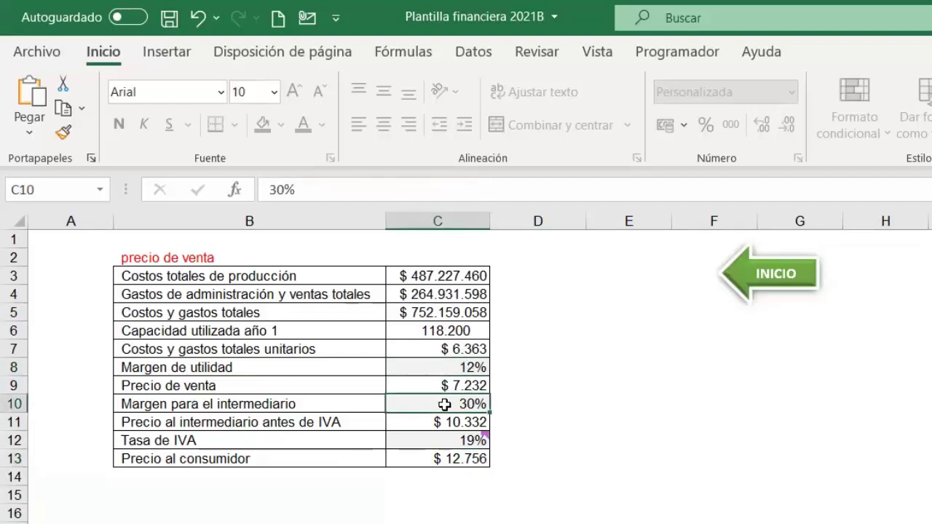
click(455, 457)
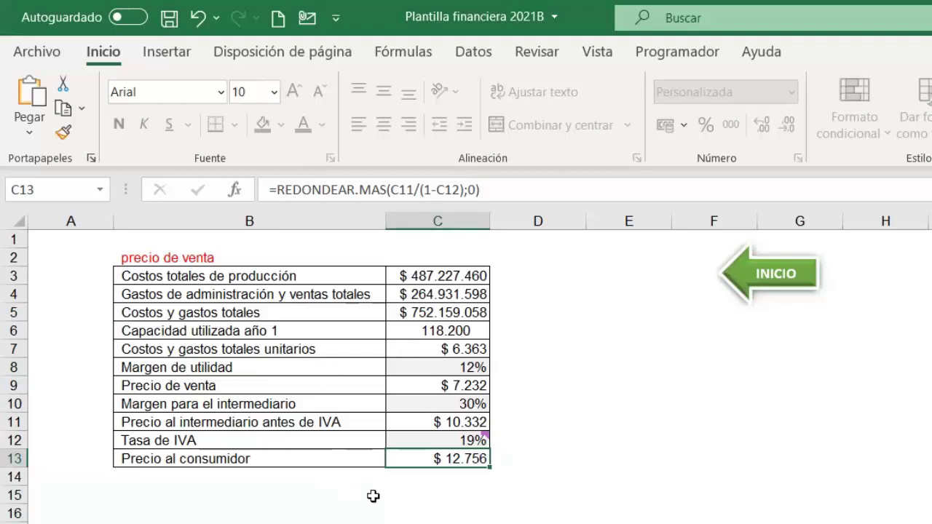
drag(364, 367, 448, 399)
click(471, 386)
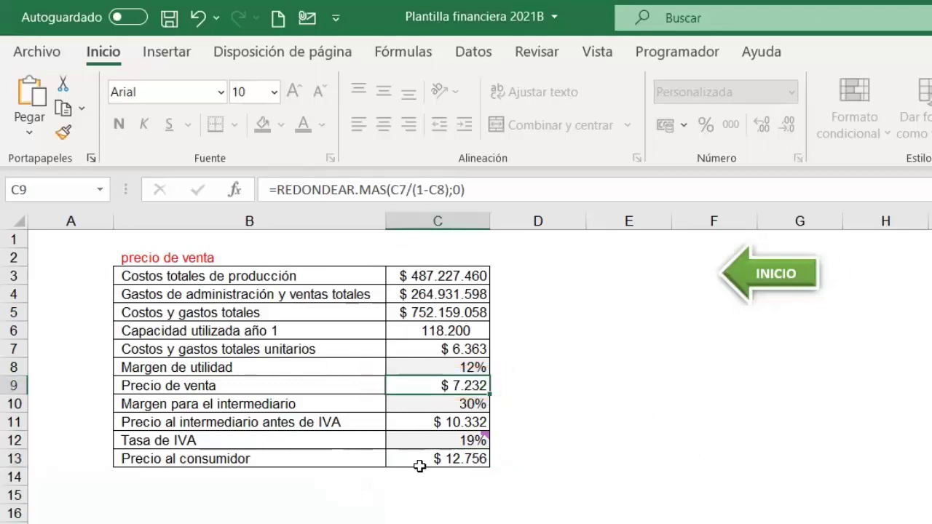
click(443, 460)
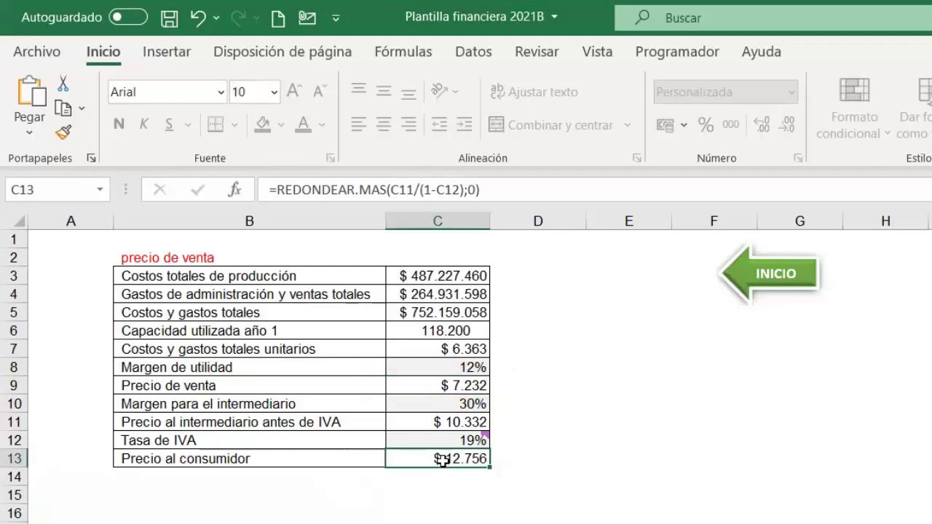
click(464, 385)
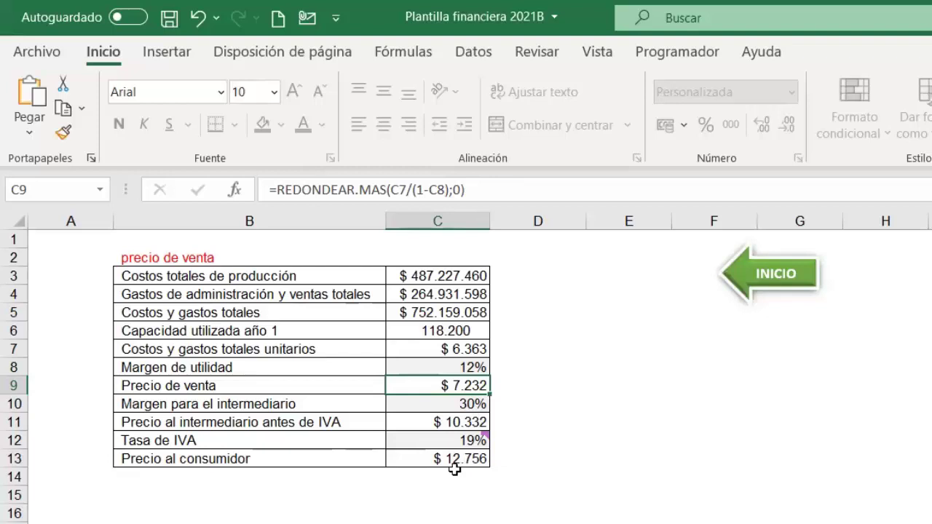
Step: Clear the Margen para el intermediario value and check the Tasa de IVA cell with its comment
click(472, 403)
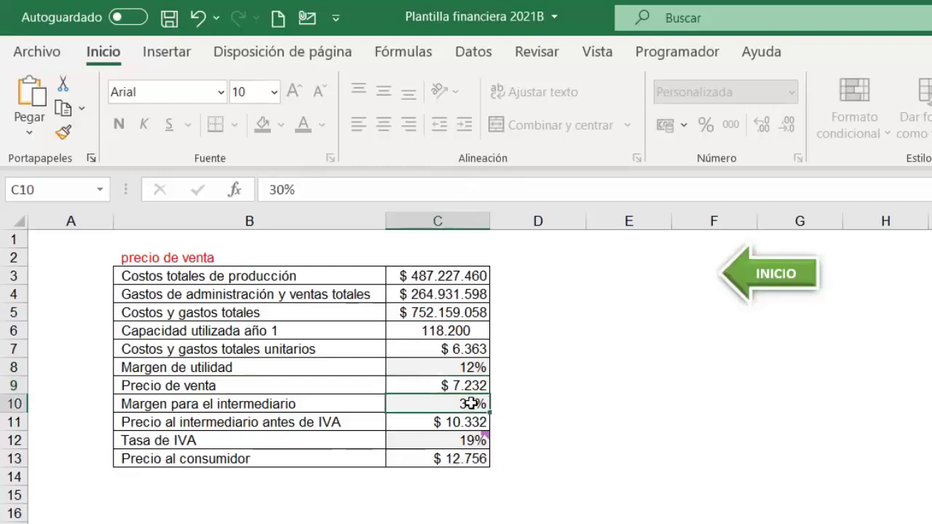
key(Delete)
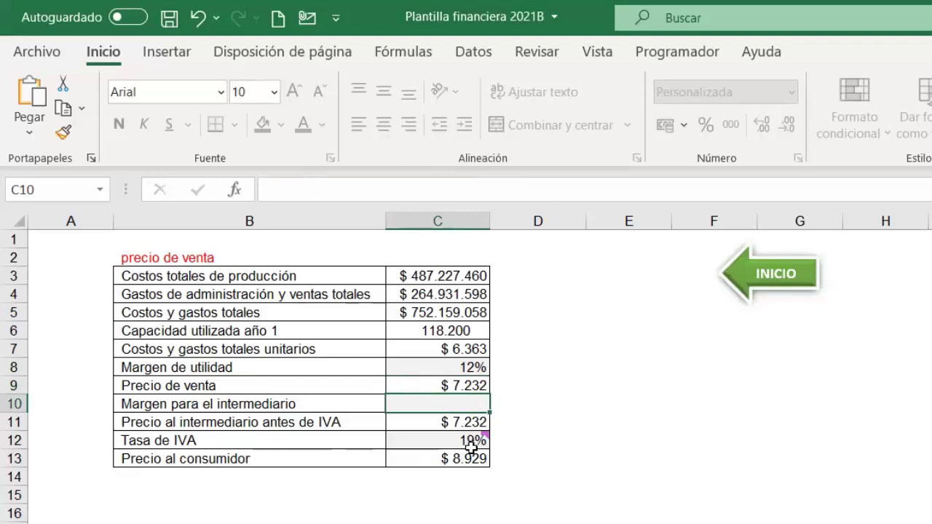
click(469, 442)
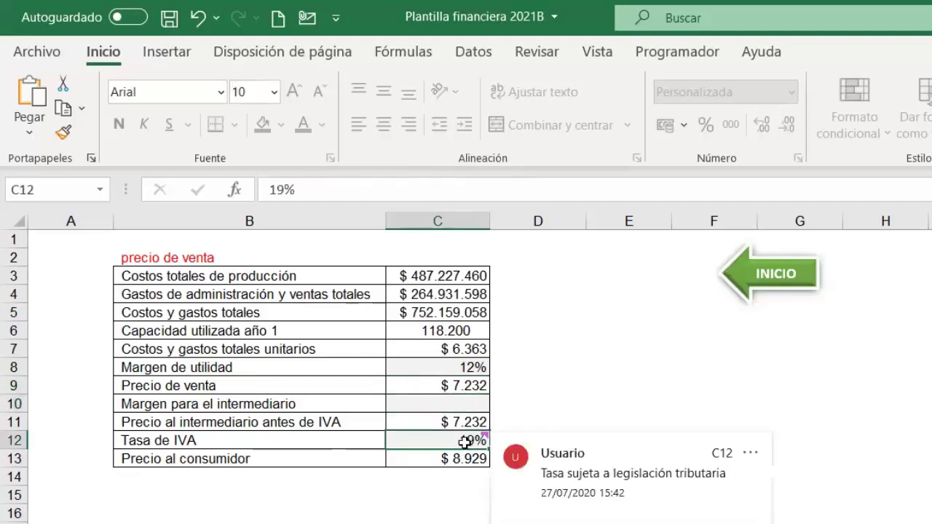
Step: Open the ESTADO sheet and check the Ingresos no operacionales entry cells for Año 1 through Año 5
click(440, 457)
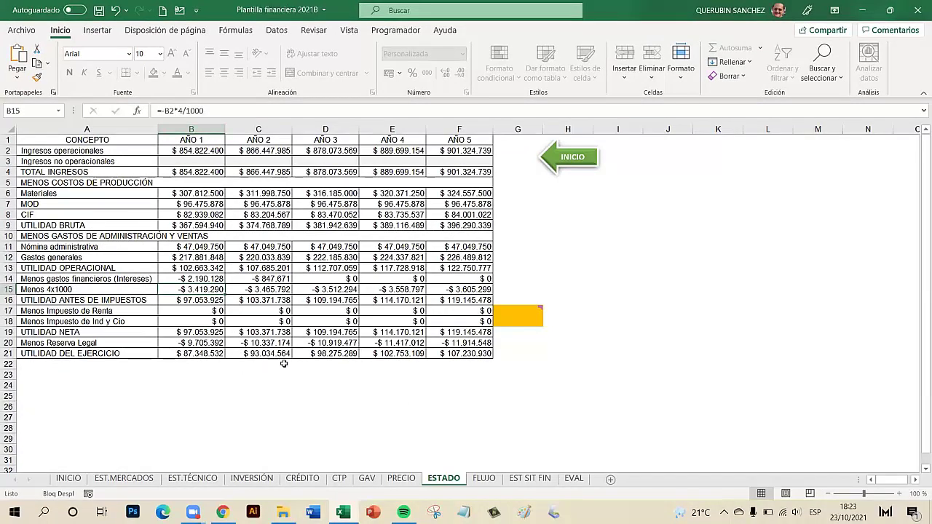
click(197, 160)
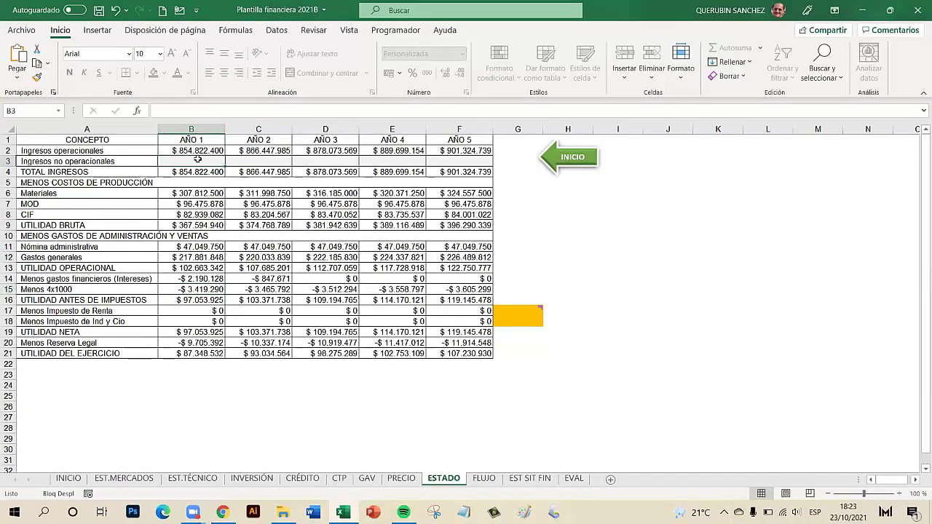
click(271, 161)
click(324, 160)
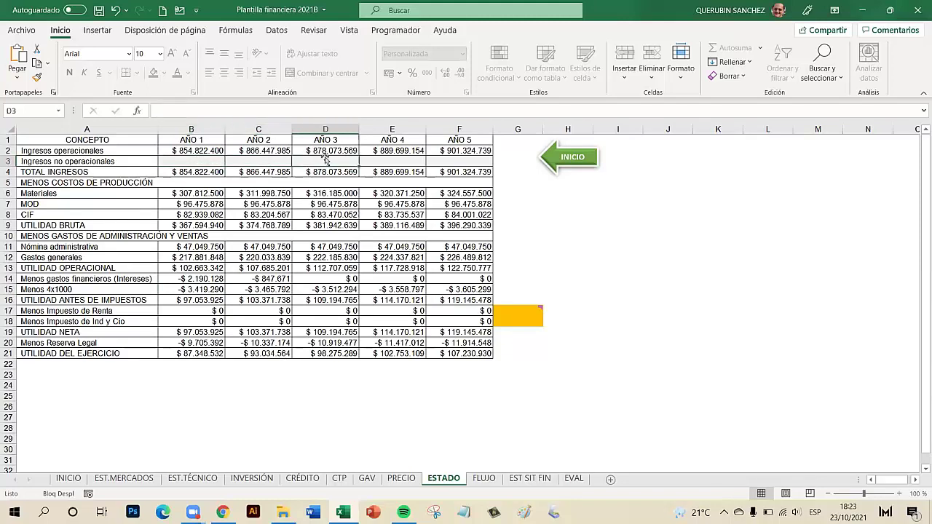
click(173, 163)
click(243, 164)
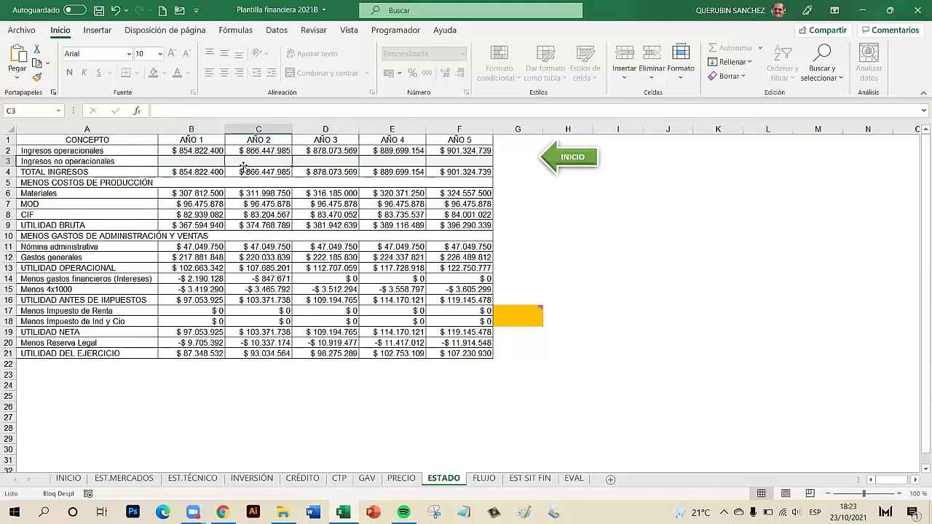
click(321, 163)
click(371, 163)
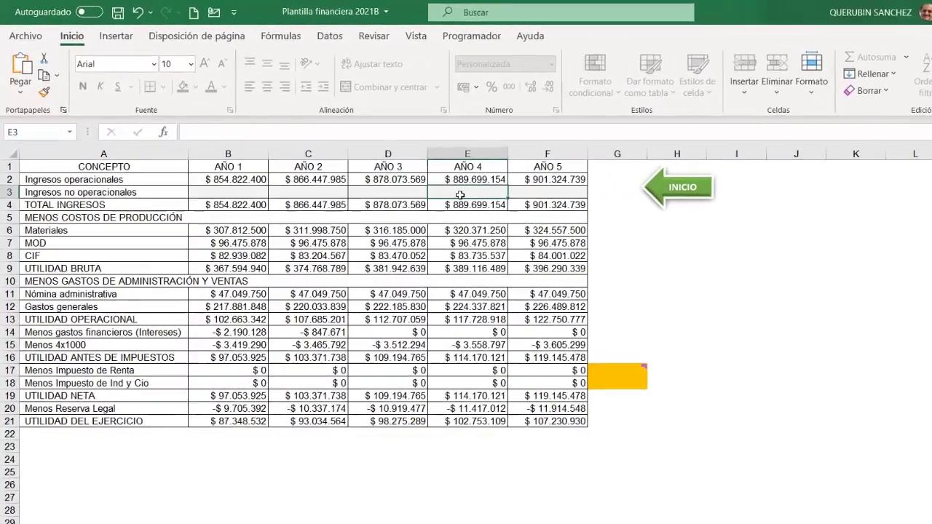
click(543, 202)
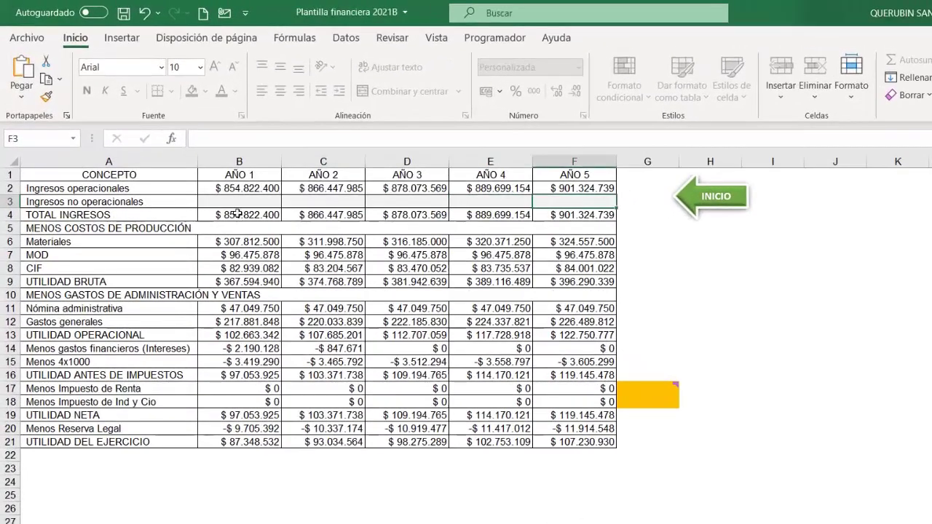
Step: Set the rate for Menos Impuesto de Renta to 31% in cell G17 of the income statement
click(647, 390)
mouse_move(647, 389)
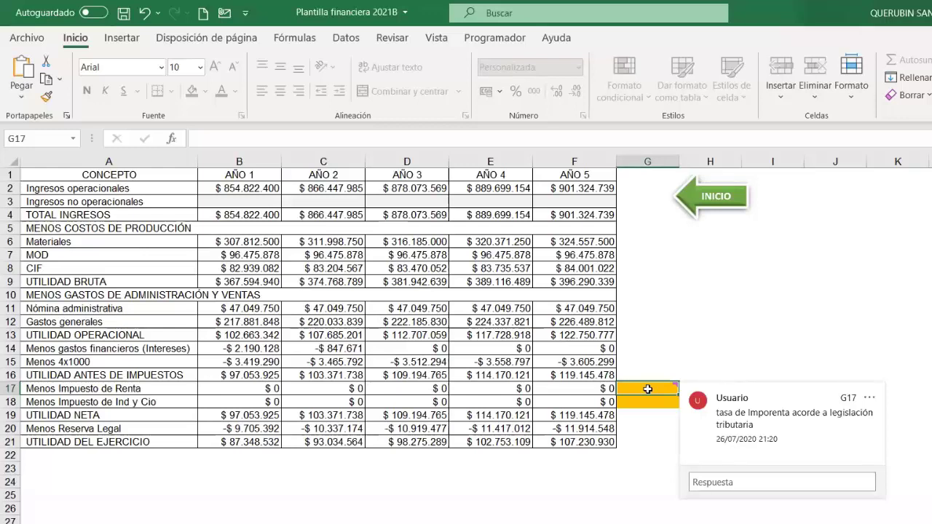
text(31%)
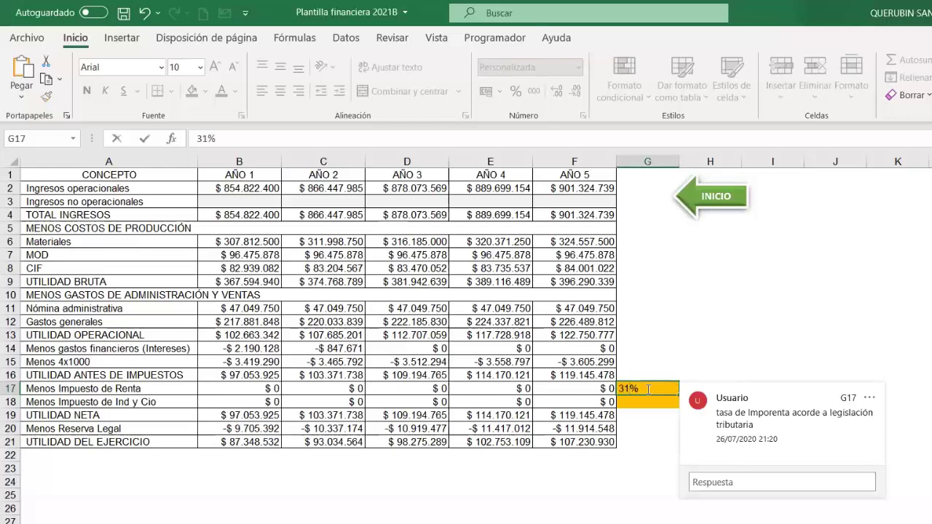
key(Return)
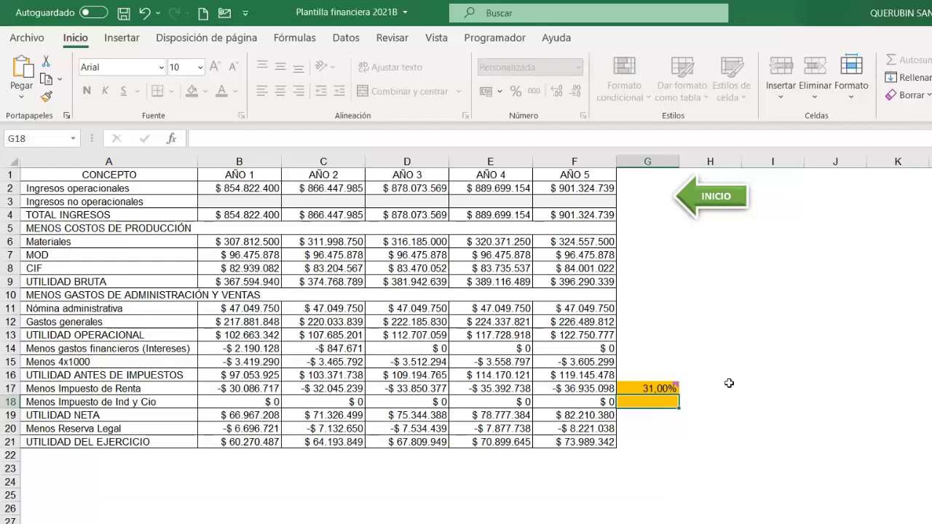
Step: Set the rate for Menos Impuesto de Ind y Cio to 0,006 in cell G18
text(6)
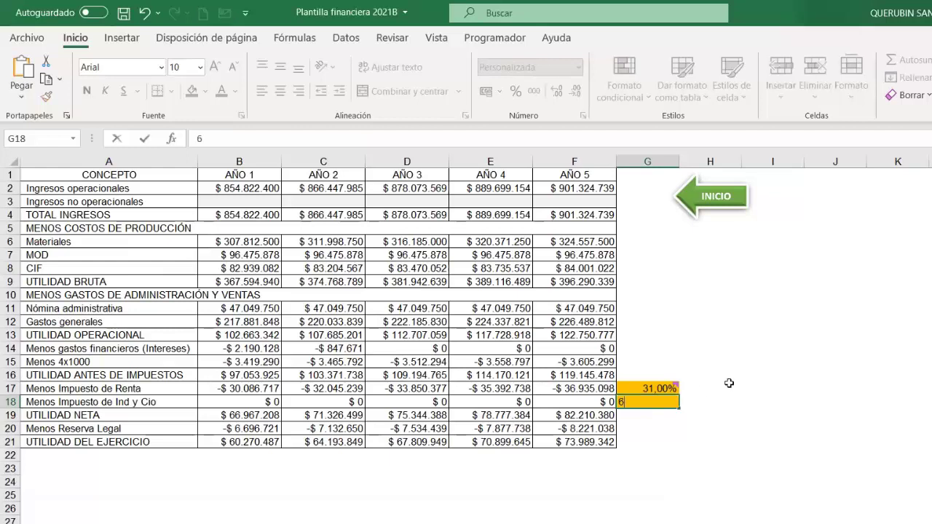
key(Return)
click(658, 401)
text(0,)
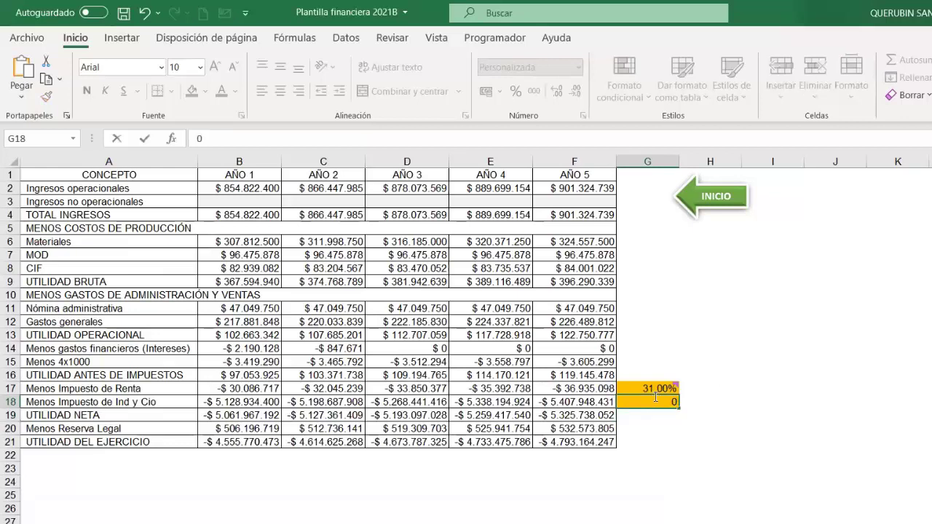
text(006)
key(Return)
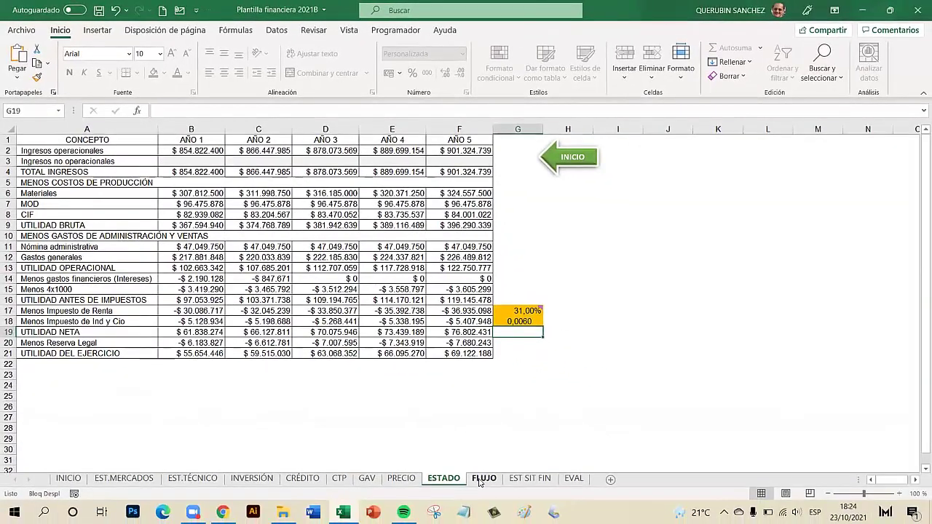
Step: Open the FLUJO sheet and review the operating, investment and financing cash flows for all years
click(482, 478)
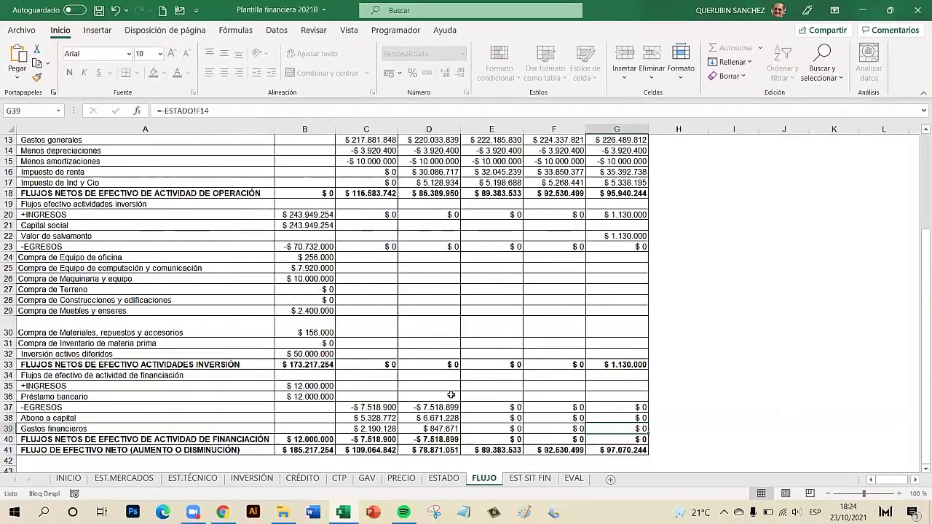
scroll(450, 393, up, 4)
scroll(441, 366, down, 3)
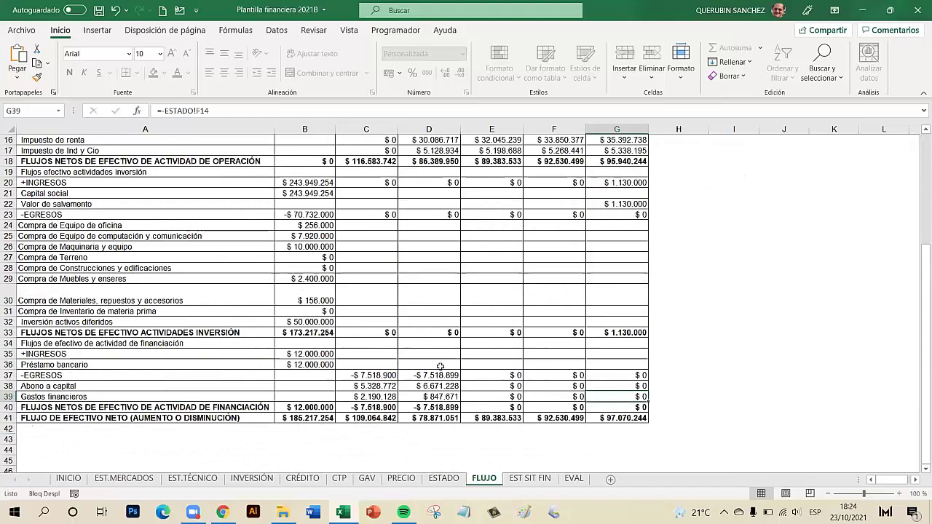
scroll(440, 367, up, 5)
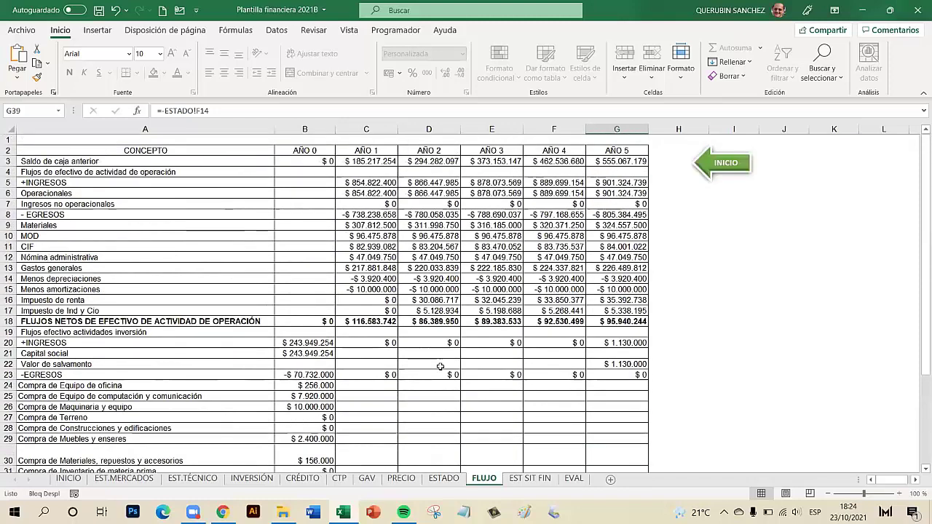
scroll(441, 367, down, 3)
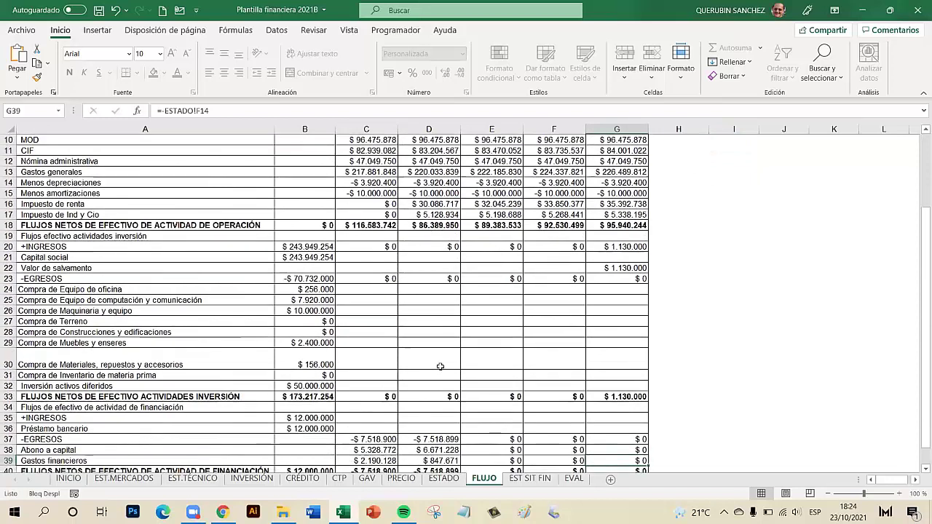
scroll(441, 366, down, 2)
Step: Open the EST SIT FIN sheet and check the Fondos en caja and Fondos en bancos cells for the first years
click(531, 481)
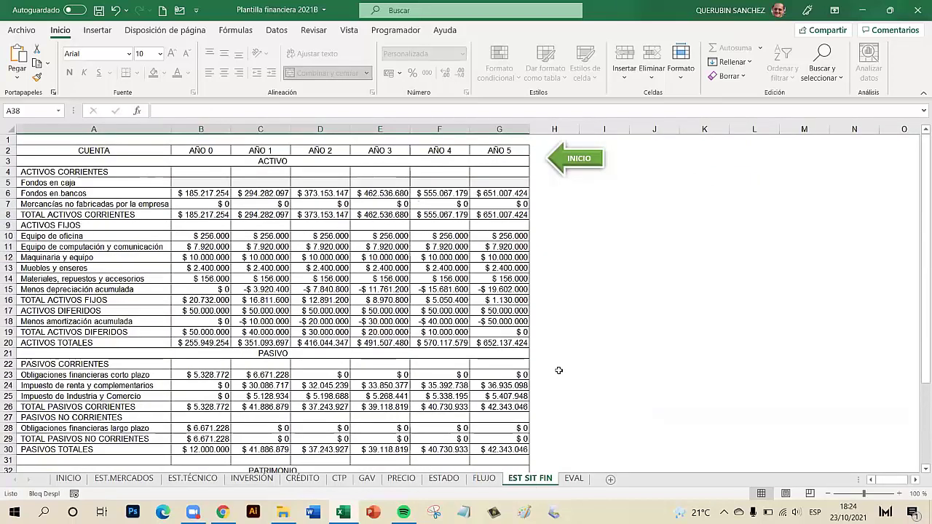
click(210, 182)
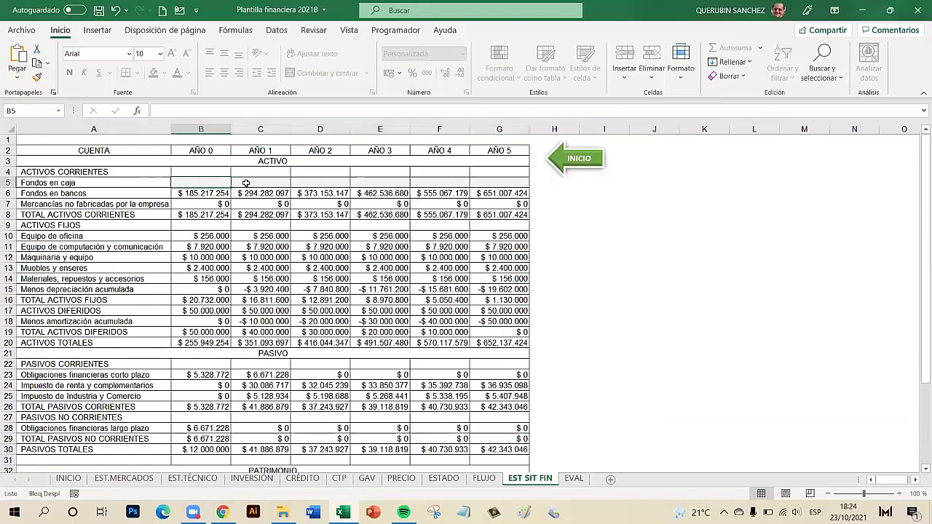
click(246, 182)
click(201, 191)
click(250, 190)
click(310, 194)
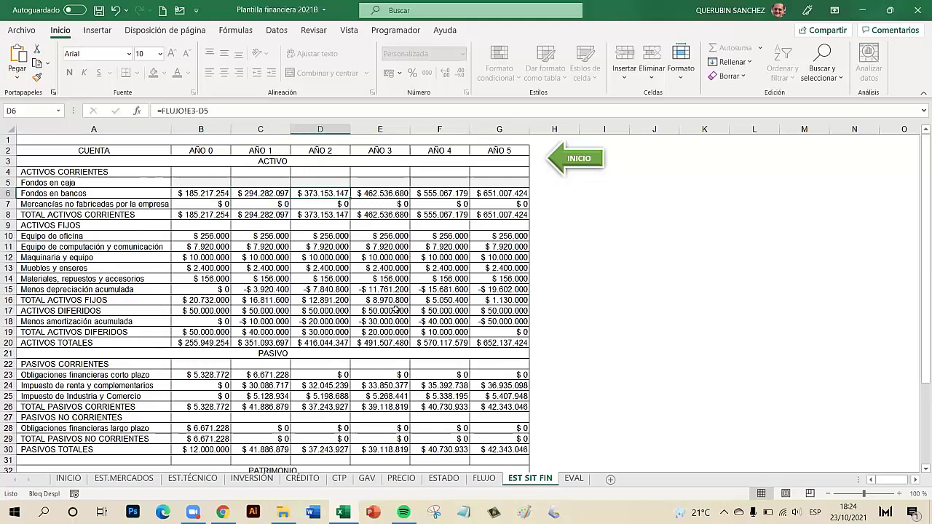
Step: Compare Año 0 ACTIVOS TOTALES with TOTAL PASIVO MÁS PATRIMONIO and check the formula in the diferencia row
scroll(395, 310, down, 5)
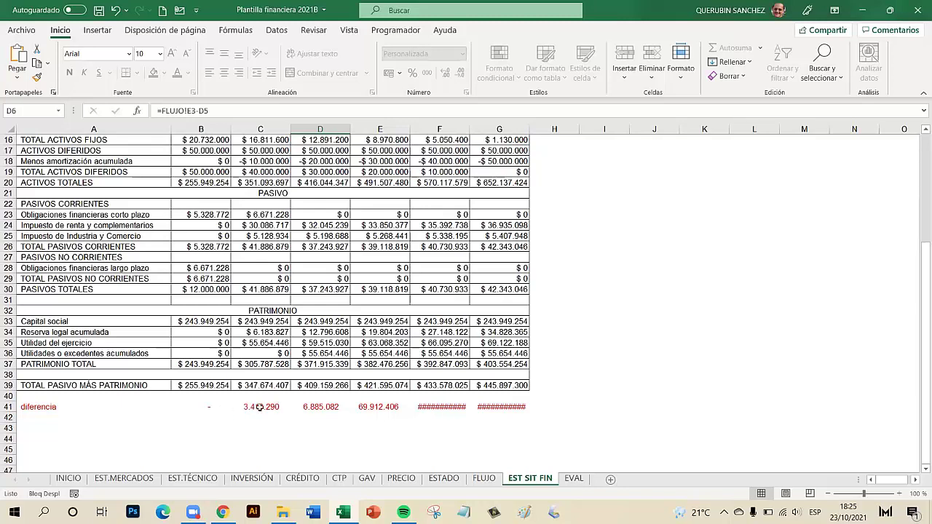
scroll(262, 409, up, 2)
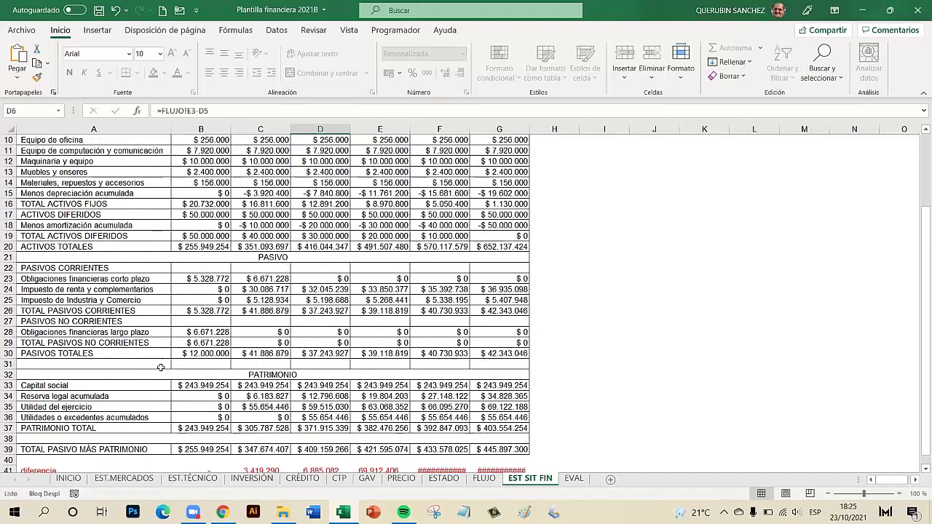
click(220, 246)
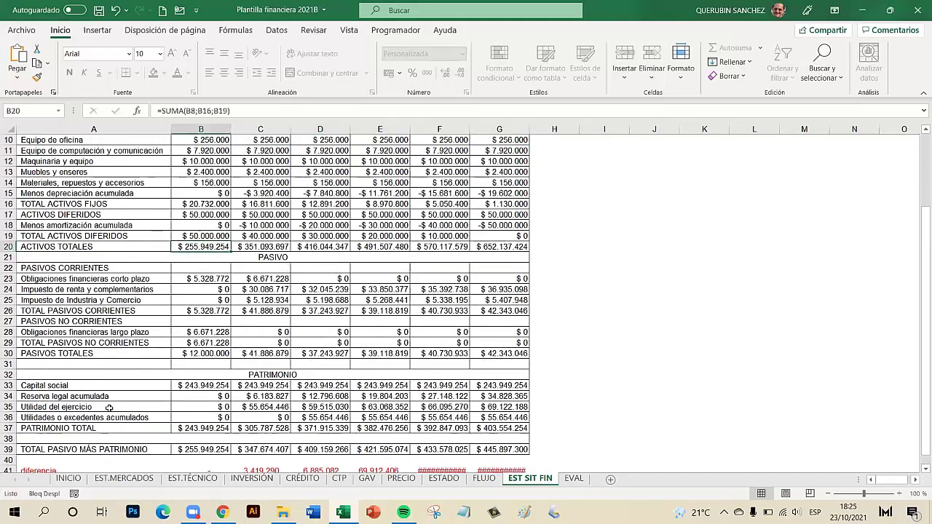
click(207, 449)
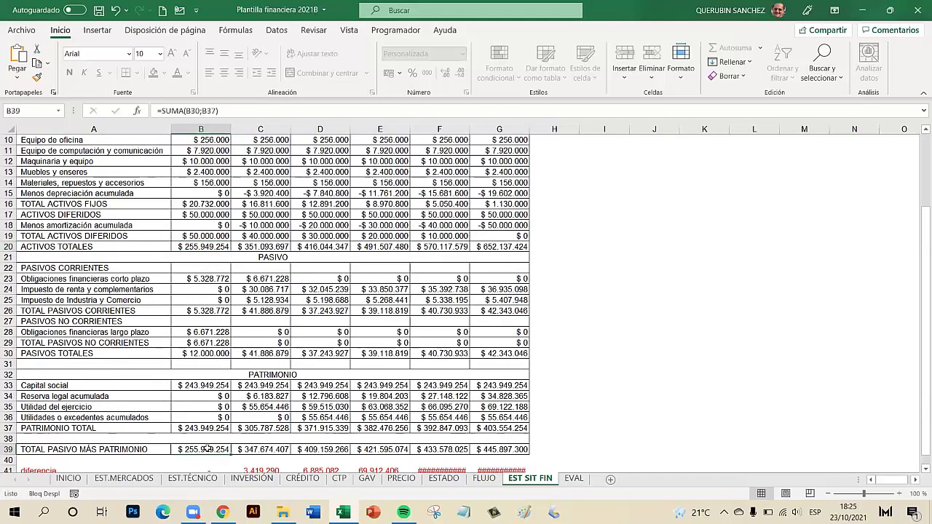
scroll(208, 448, down, 1)
click(215, 438)
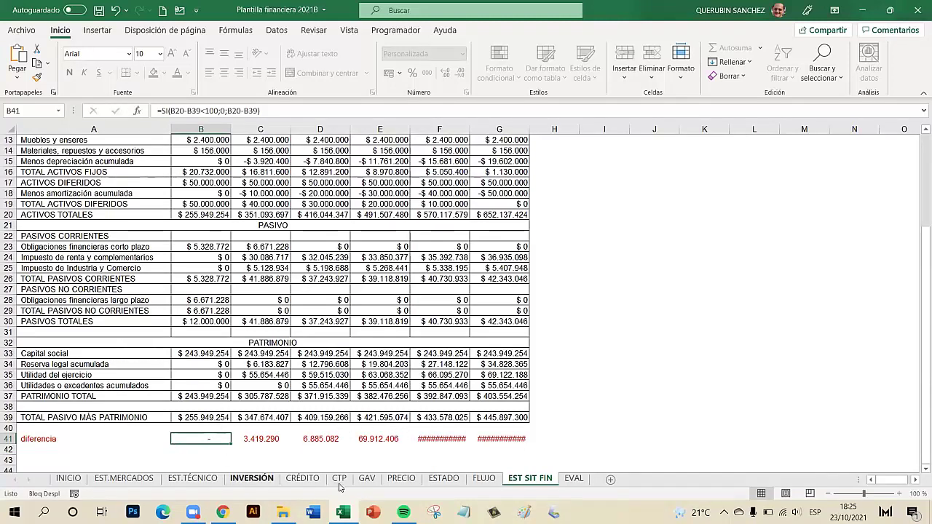
Step: On the EVAL sheet, set Prima de riesgo al riesgo to 15% and check it against the Riesgo medio range
click(573, 478)
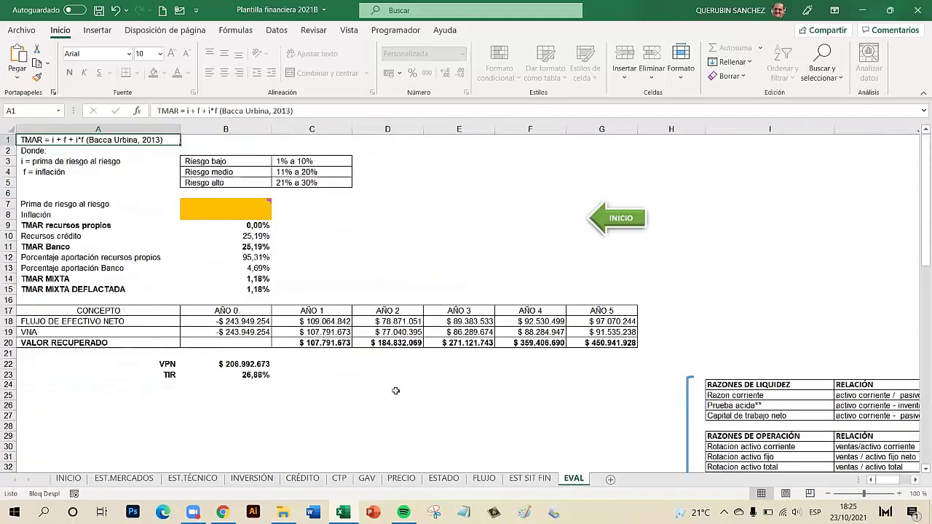
click(236, 205)
mouse_move(237, 205)
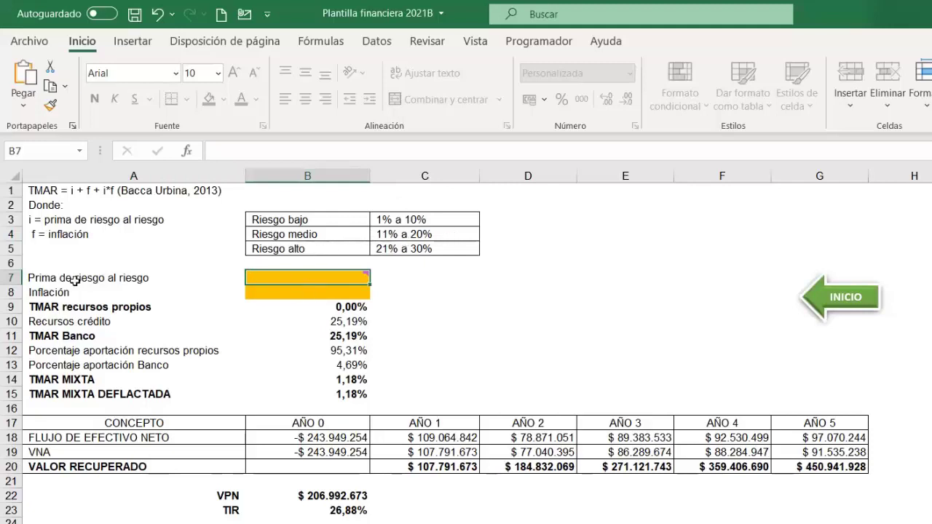
mouse_move(277, 276)
text(15%)
key(Return)
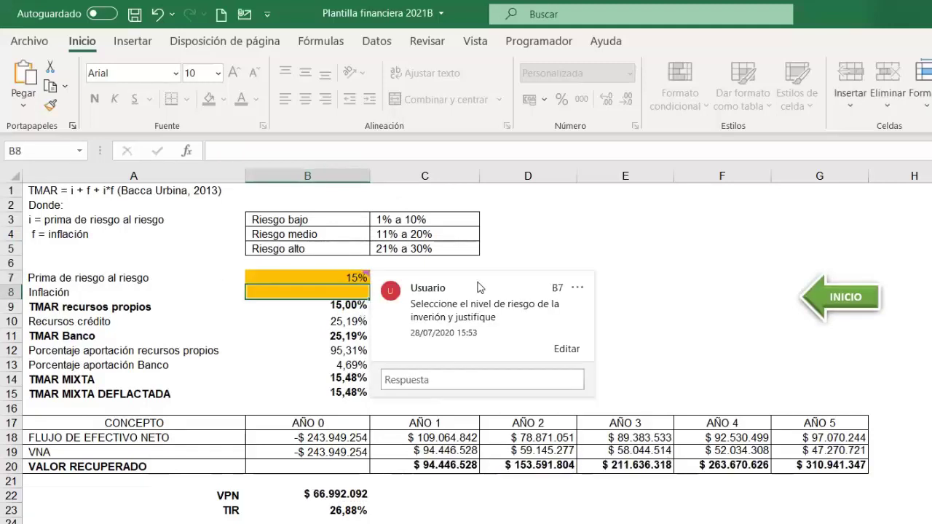
click(412, 242)
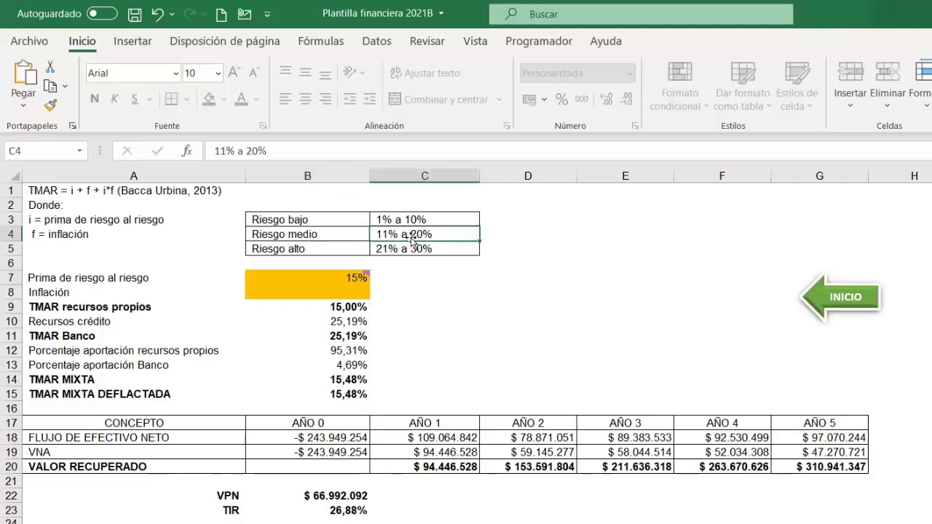
click(346, 282)
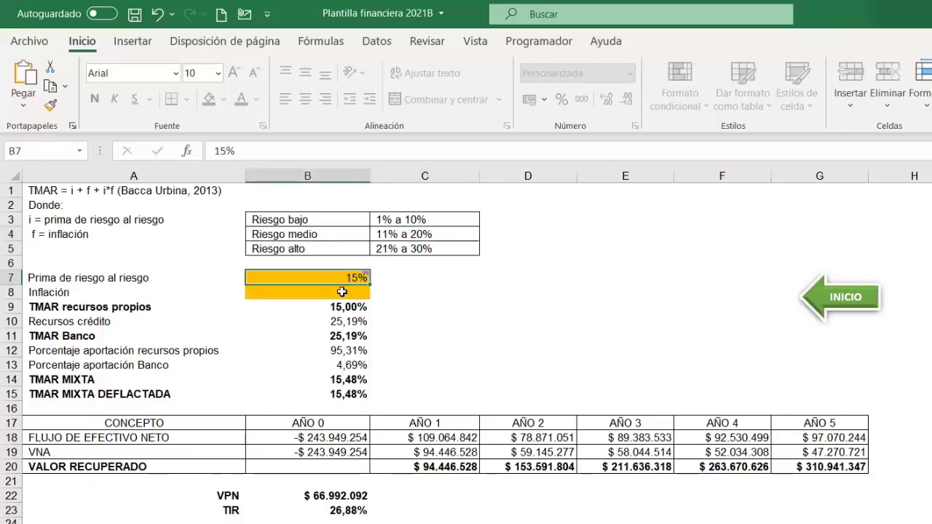
Step: Set Inflación to 3% in the TMAR inputs
click(343, 291)
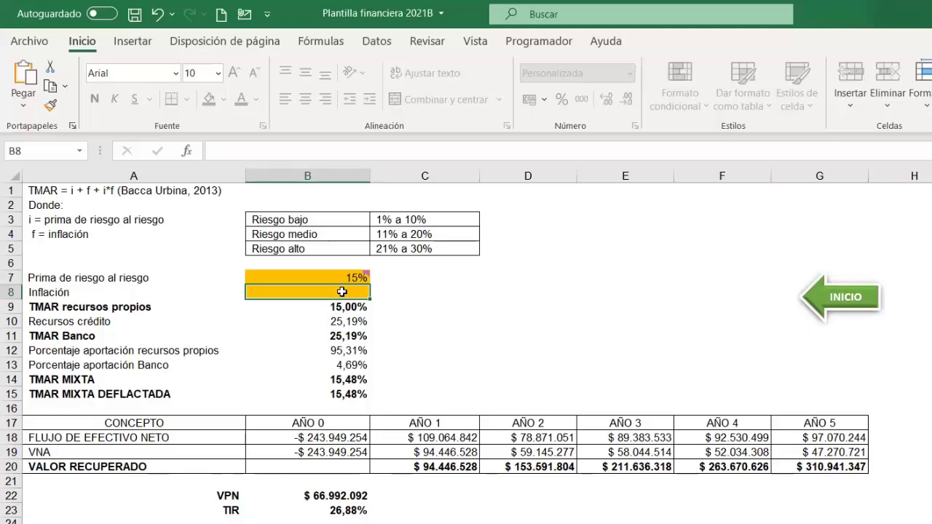
text(3)
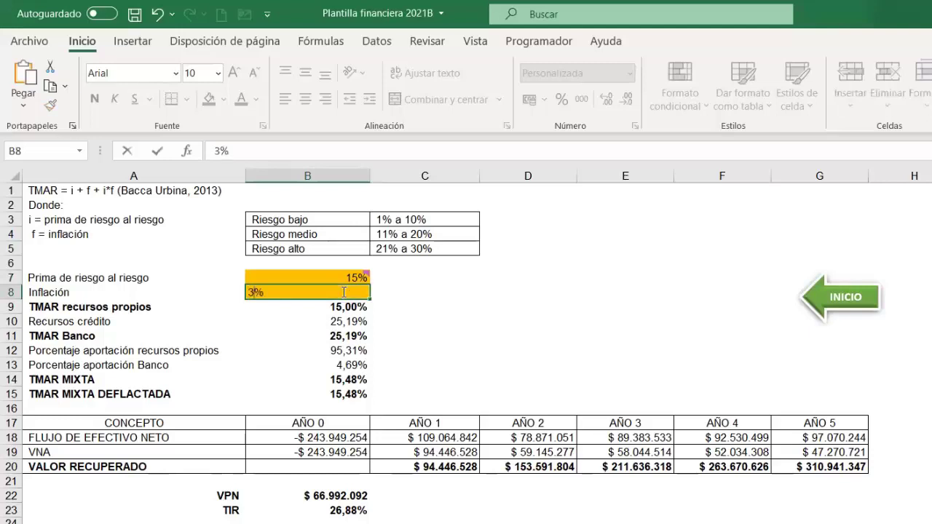
key(Return)
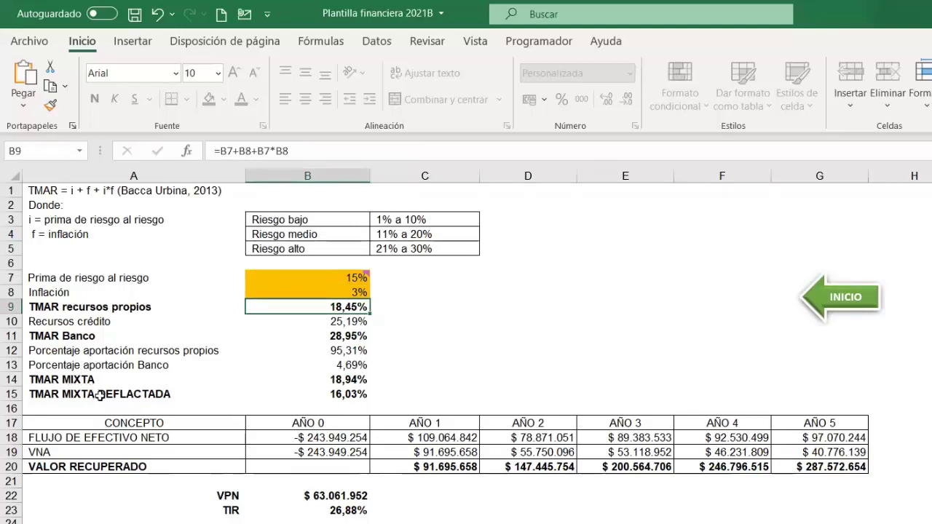
Step: Check the TMAR MIXTA DEFLACTADA, TIR and VPN results and their formulas
click(353, 395)
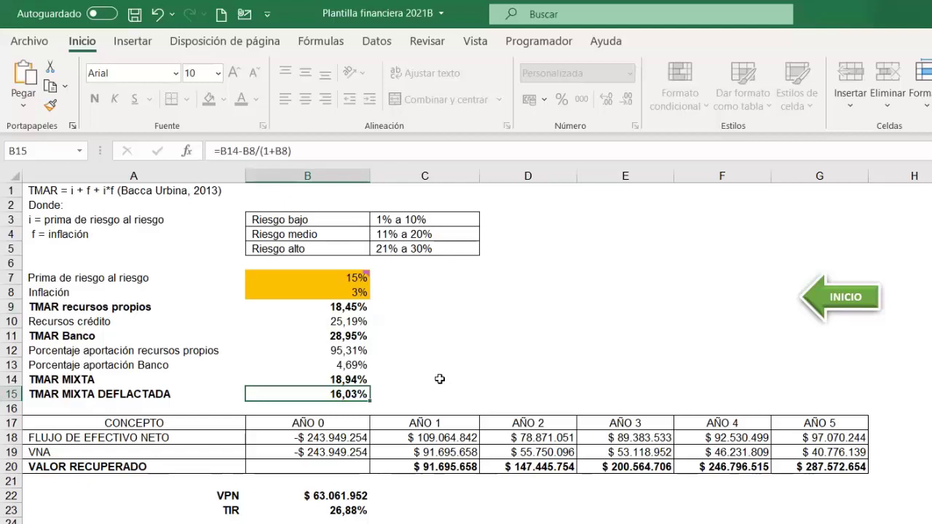
click(341, 512)
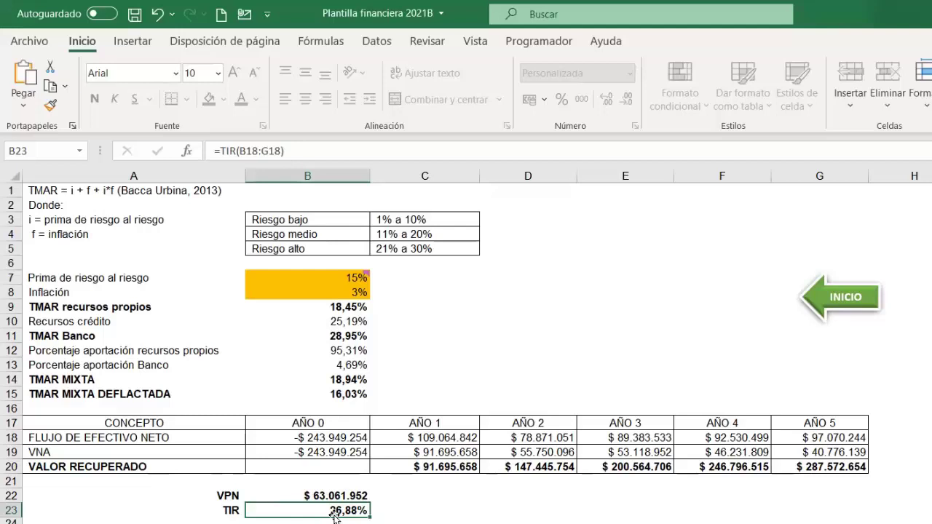
click(315, 493)
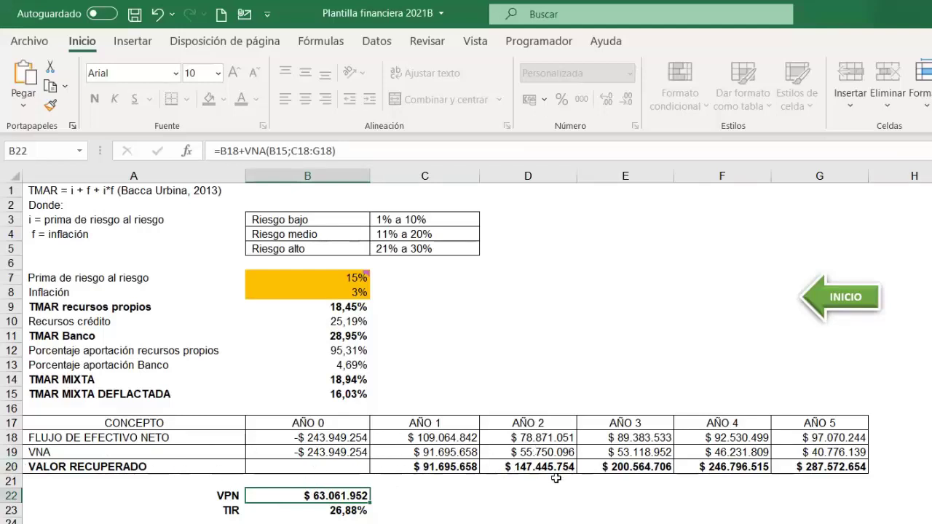
Step: Compare the VALOR RECUPERADO cells for Año 1 through Año 4 with the Año 0 FLUJO DE EFECTIVO NETO
click(444, 468)
click(538, 466)
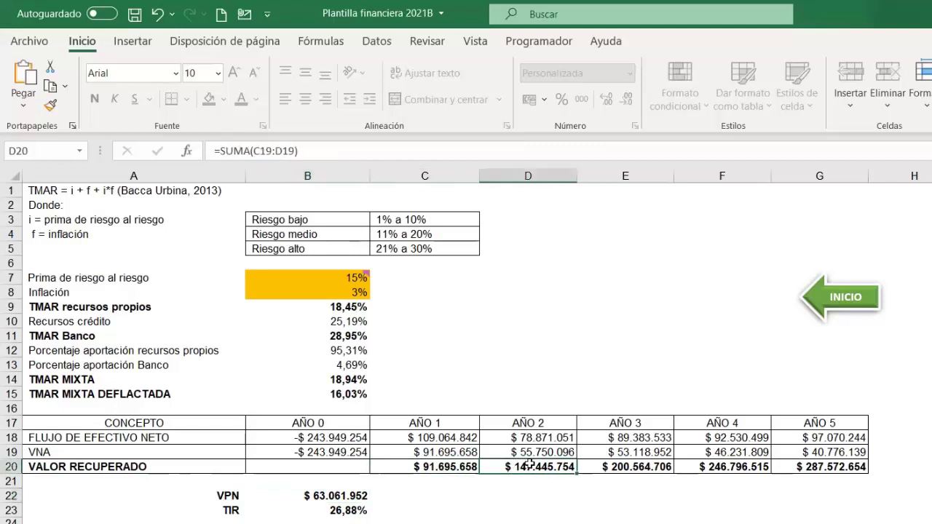
click(648, 468)
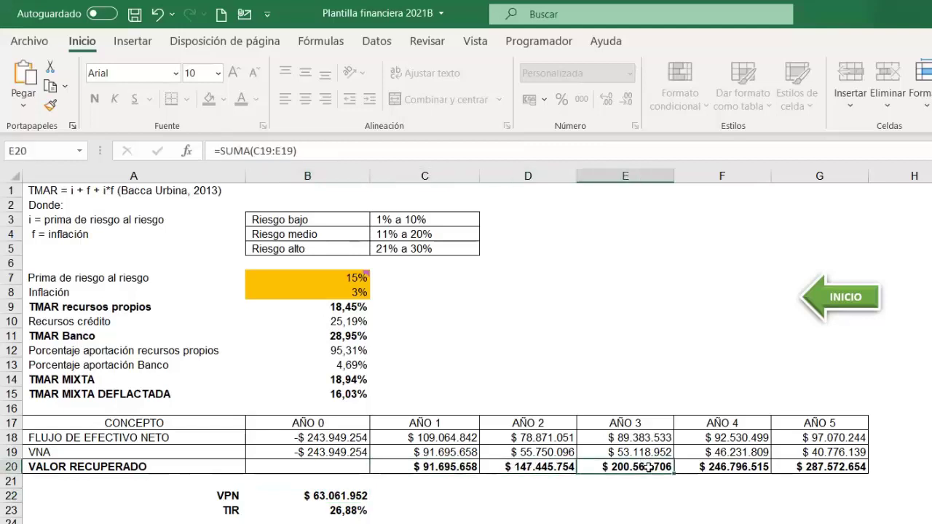
click(345, 439)
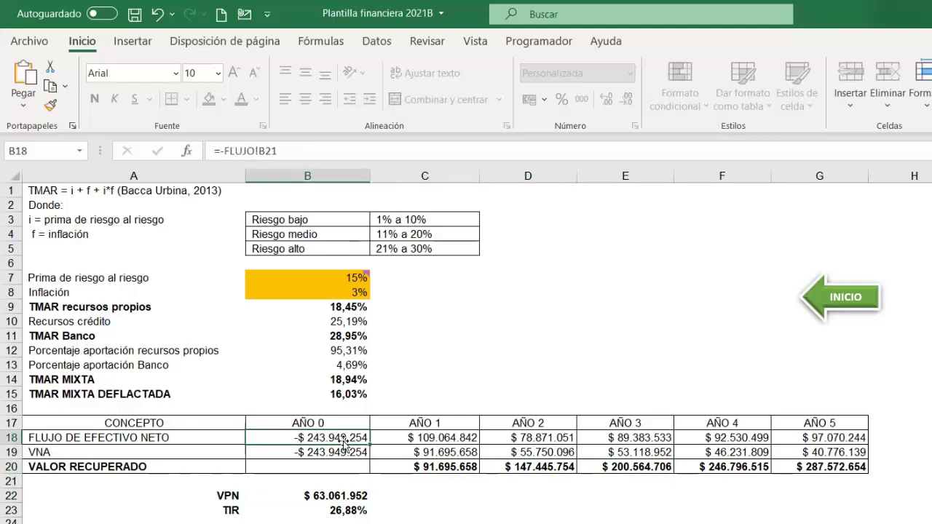
click(551, 464)
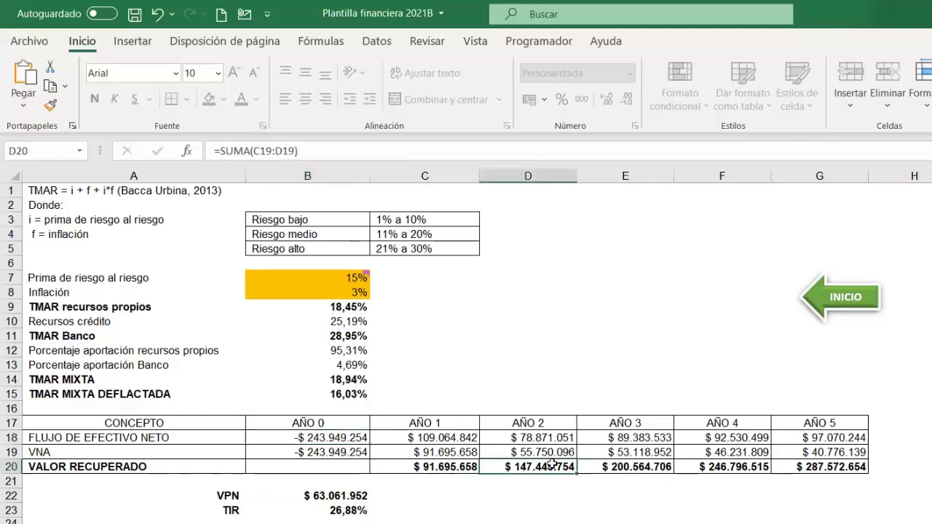
click(723, 468)
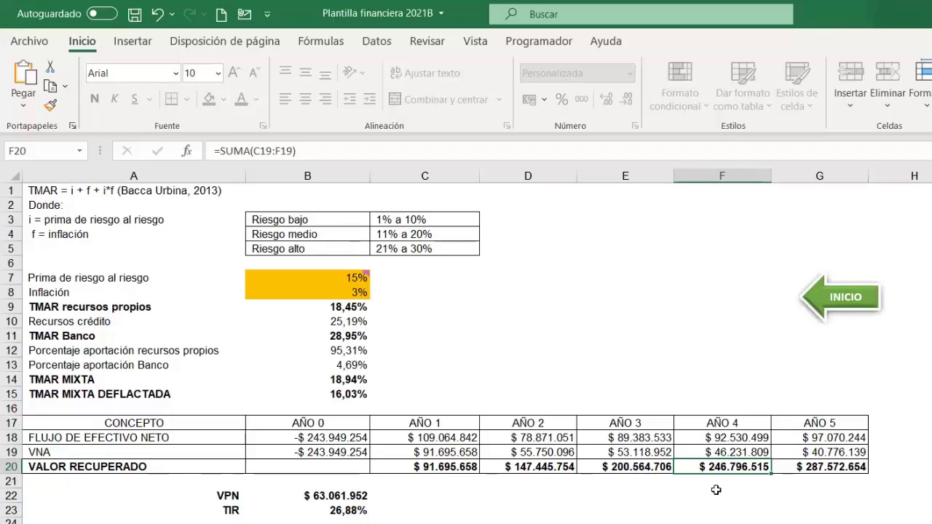
scroll(715, 490, down, 2)
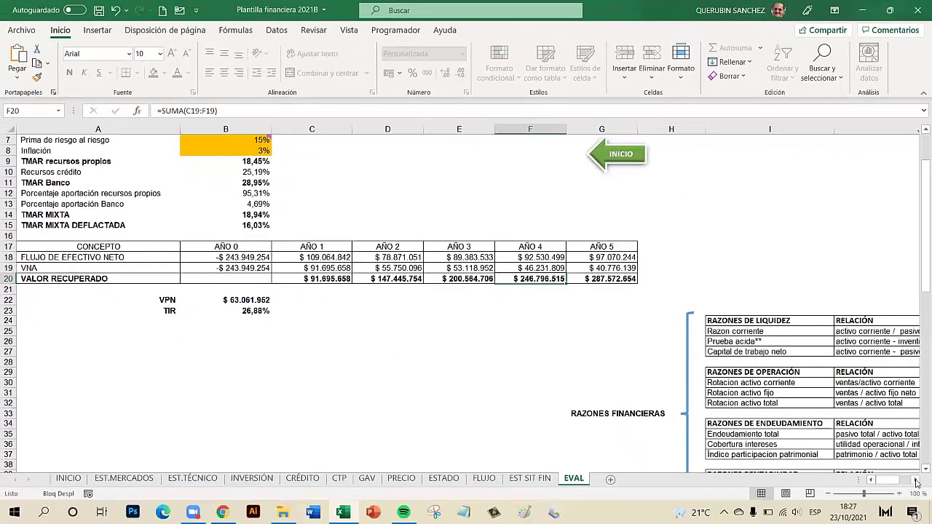
Step: Examine the RAZONES FINANCIERAS tables for liquidity, operation, debt and profitability across Año 1 to Año 5
drag(915, 482, 916, 483)
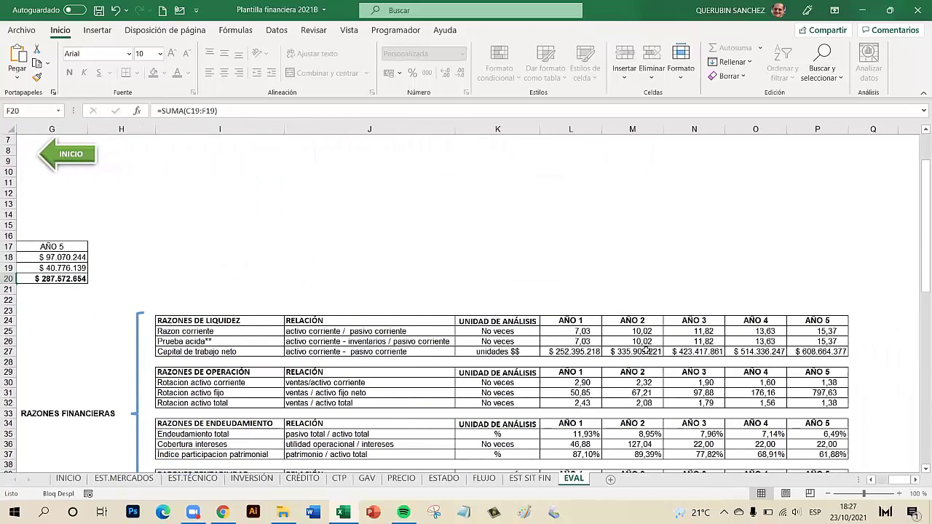
scroll(646, 351, down, 2)
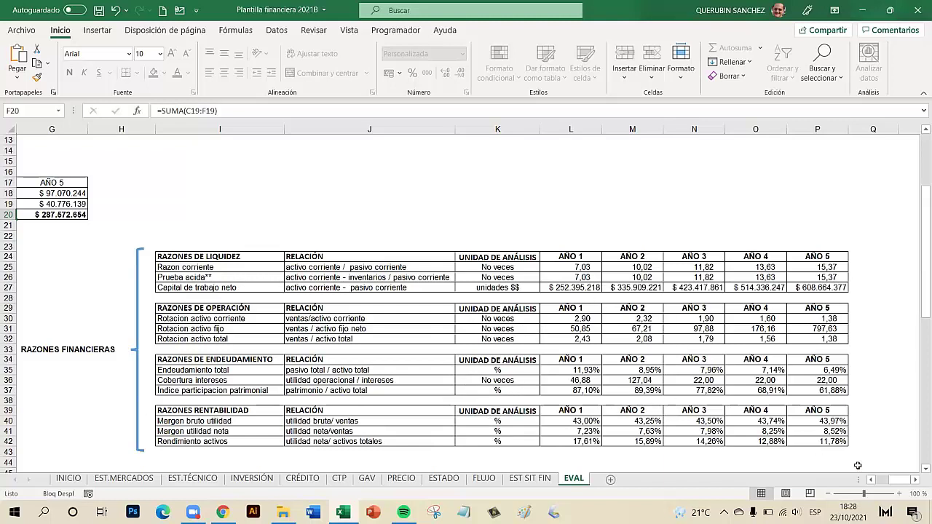
Step: Check the four PUNTO DE EQUILIBRIO results and the N: número días año value on the EVAL sheet
drag(899, 480, 880, 481)
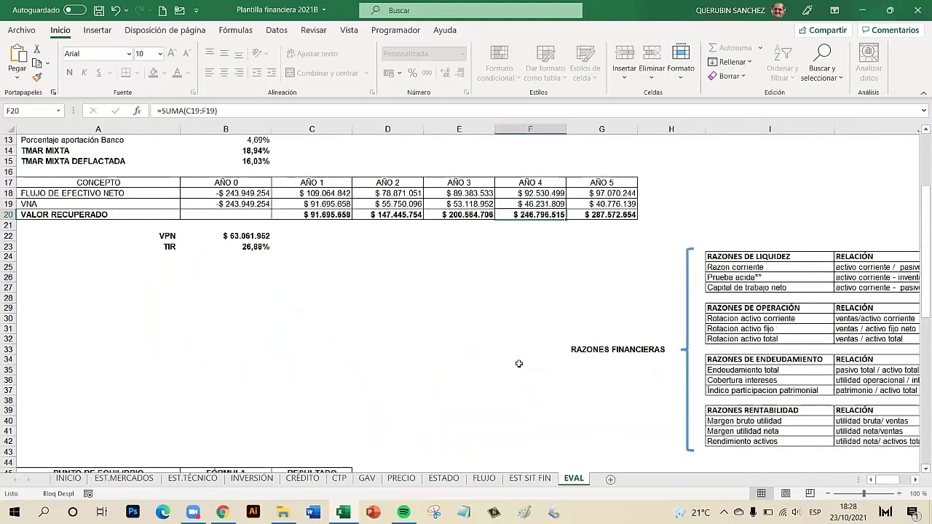
scroll(519, 364, down, 7)
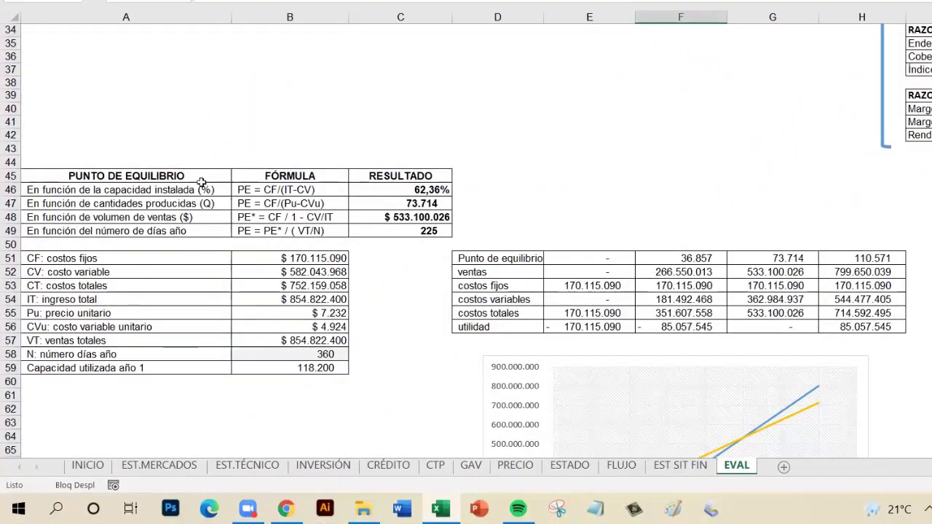
click(401, 192)
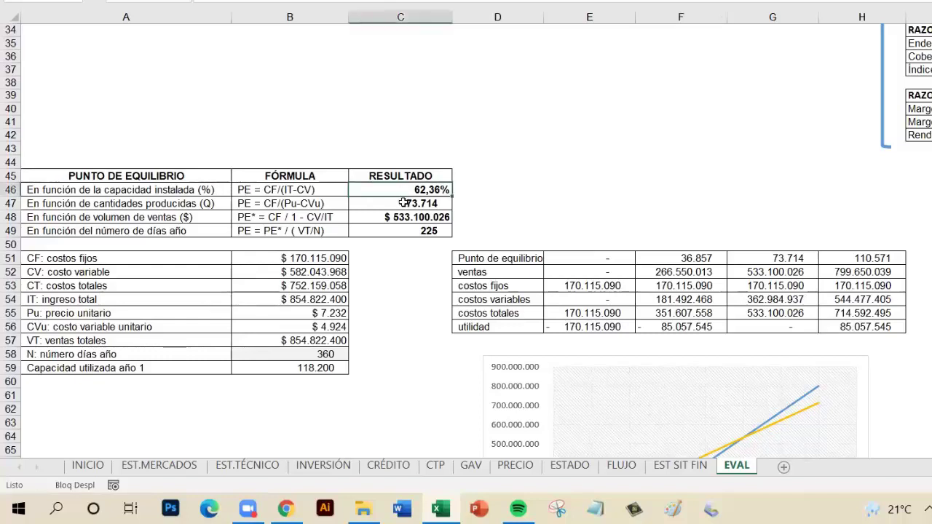
click(405, 204)
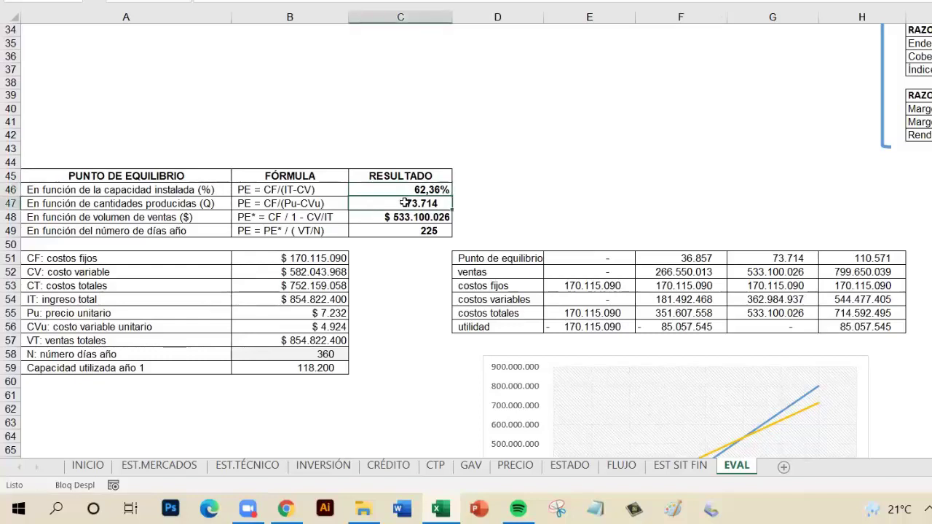
click(404, 217)
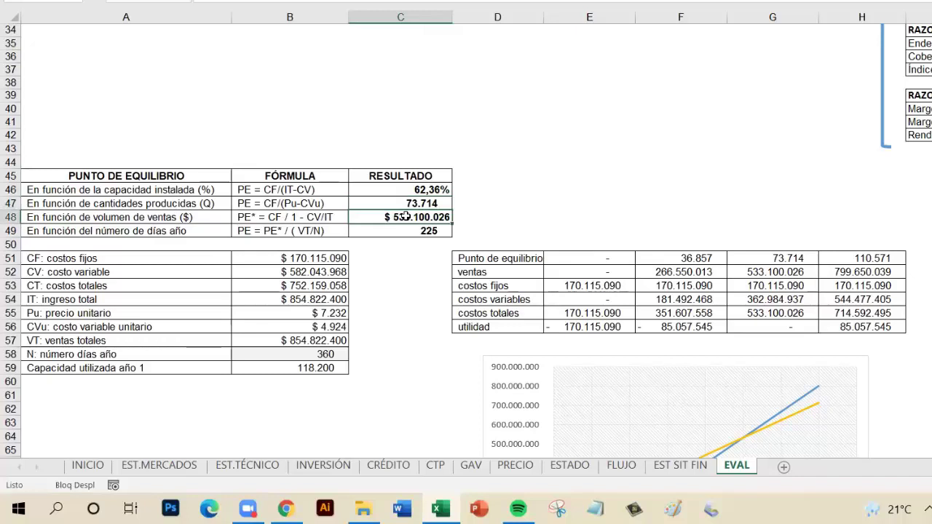
click(417, 231)
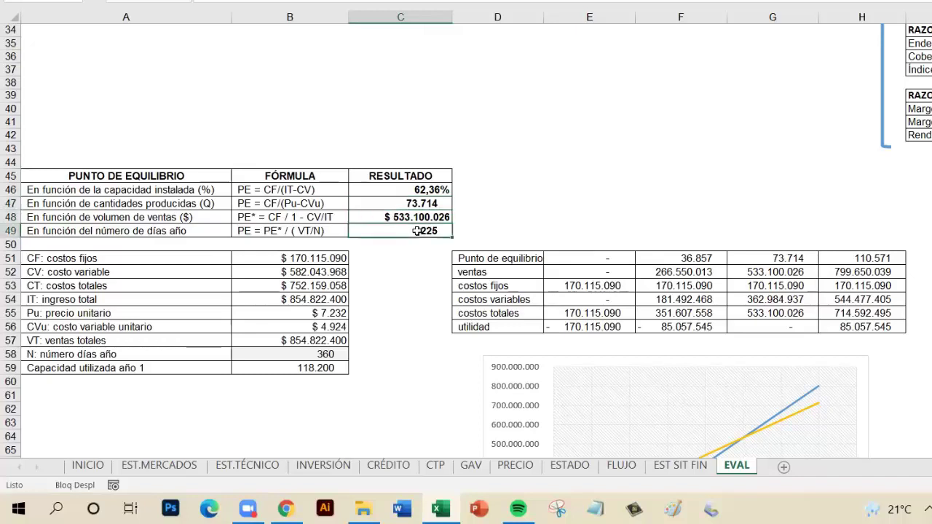
scroll(417, 230, down, 3)
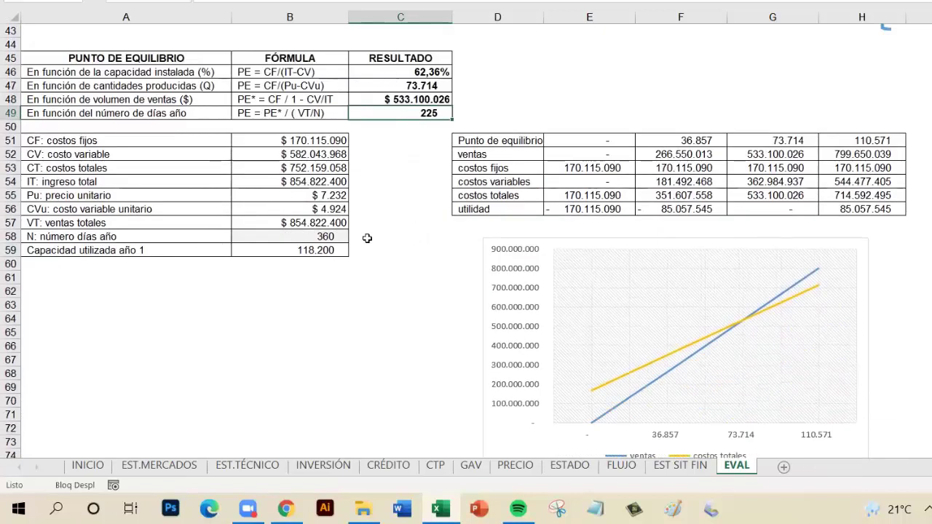
click(318, 238)
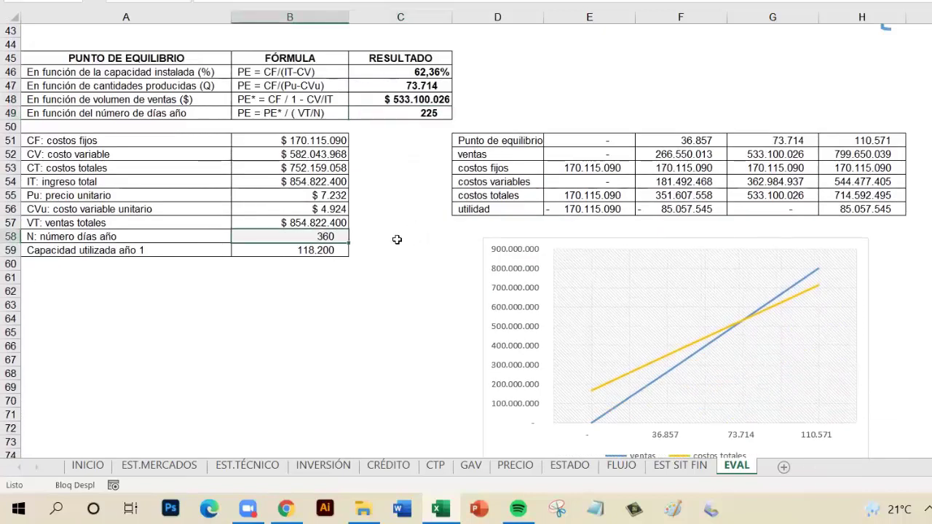
Step: Examine the break-even chart of ventas and costos totales together with its source table of sales, costs and utilidad
scroll(397, 239, down, 1)
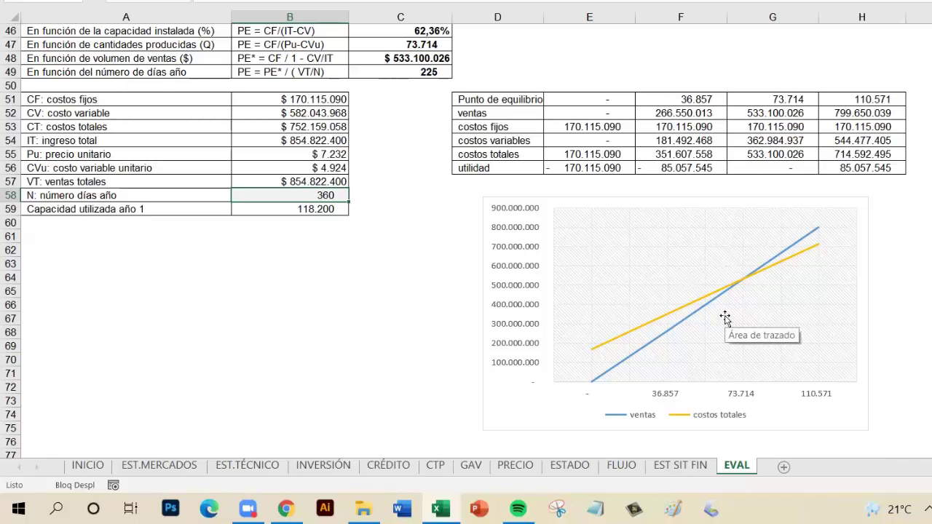
drag(524, 102, 872, 162)
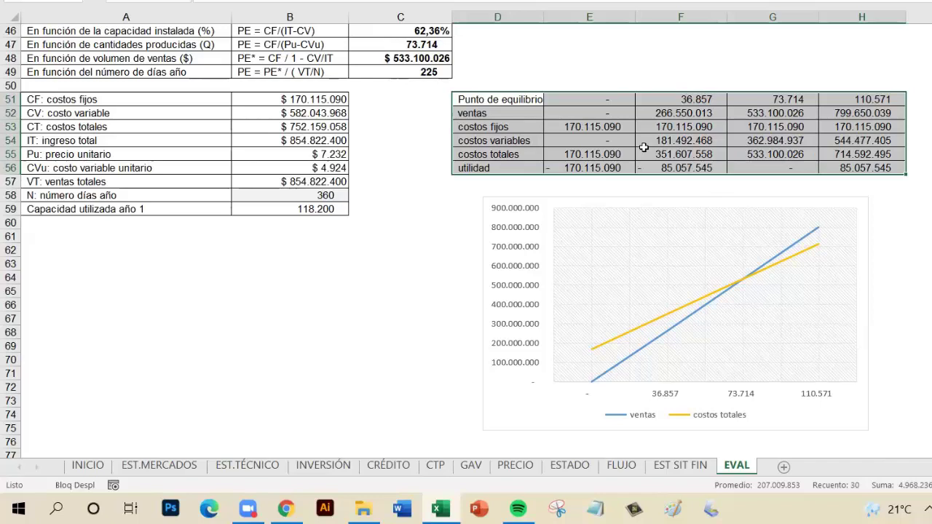
scroll(394, 358, down, 1)
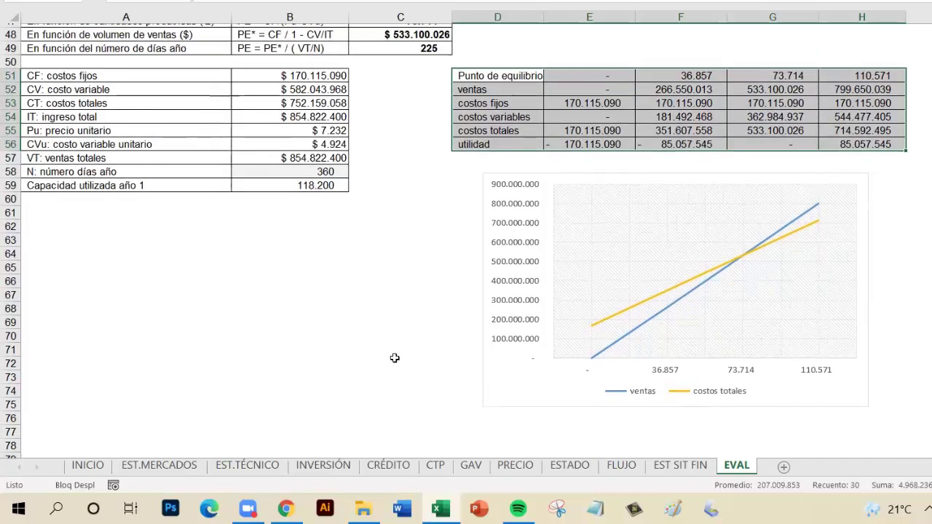
scroll(393, 357, up, 3)
click(394, 358)
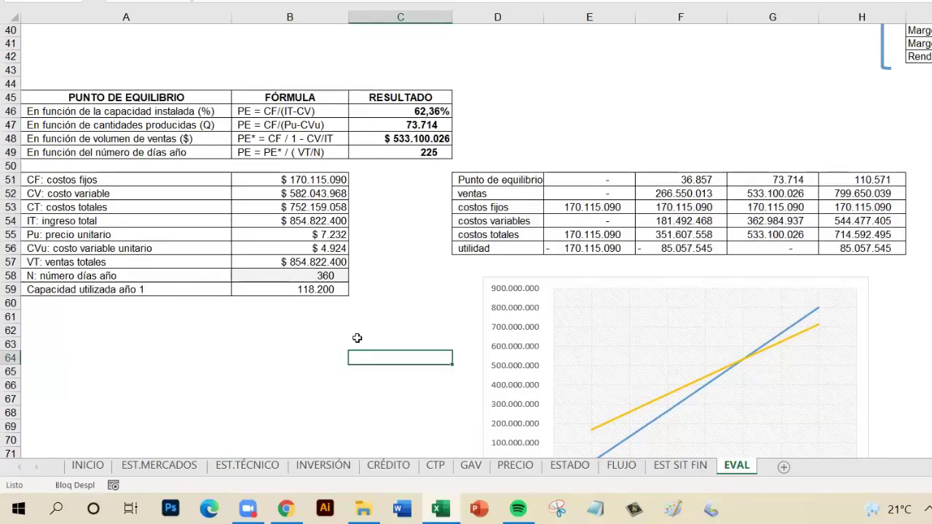
Step: Revisit the financial ratios beside the cash flow table, comparing each RELACIÓN and UNIDAD DE ANÁLISIS with its yearly values
scroll(357, 338, up, 8)
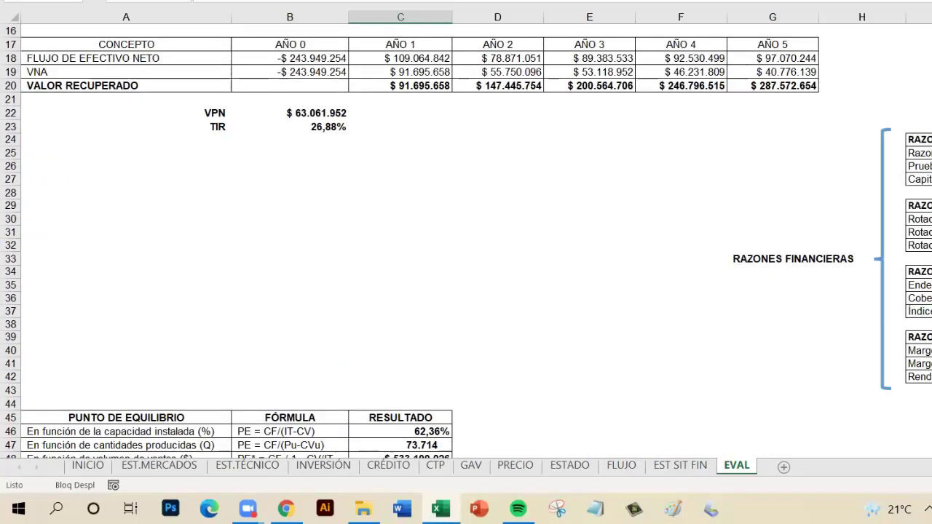
scroll(476, 235, right, 5)
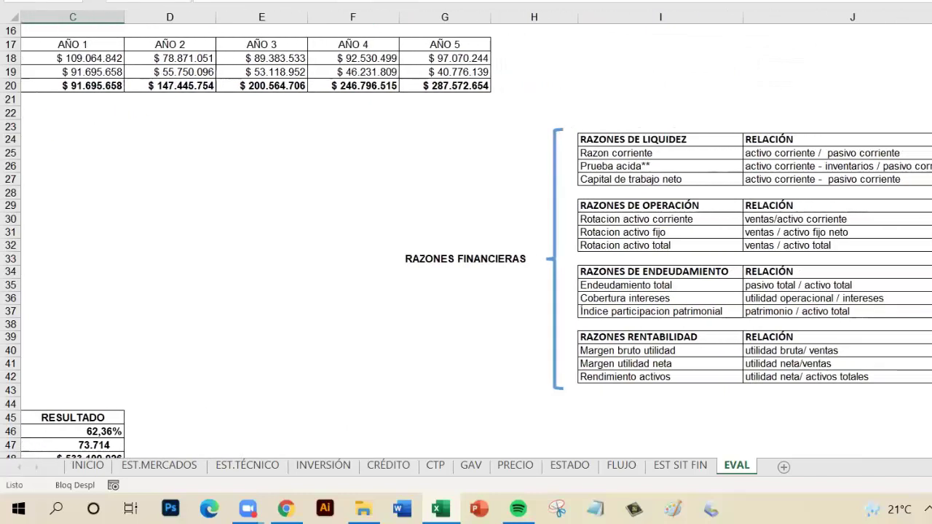
scroll(466, 240, right, 1)
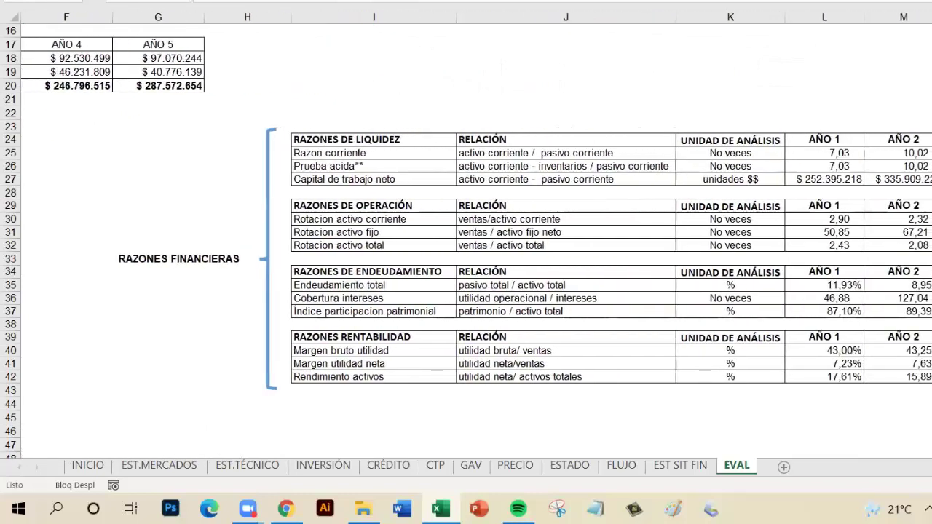
scroll(236, 207, right, 1)
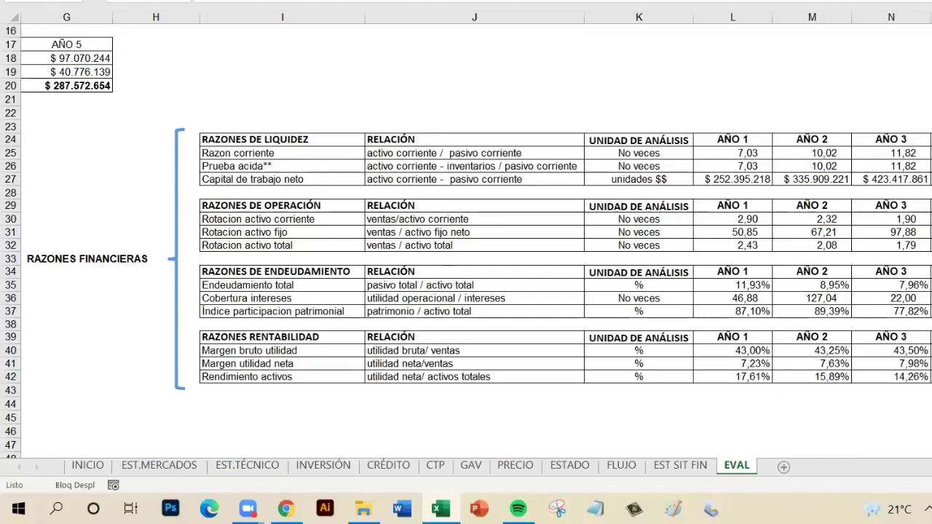
Step: Return from the project evaluation to the template's INICIO sheet through the link beside the TMAR inputs
scroll(466, 259, left, 3)
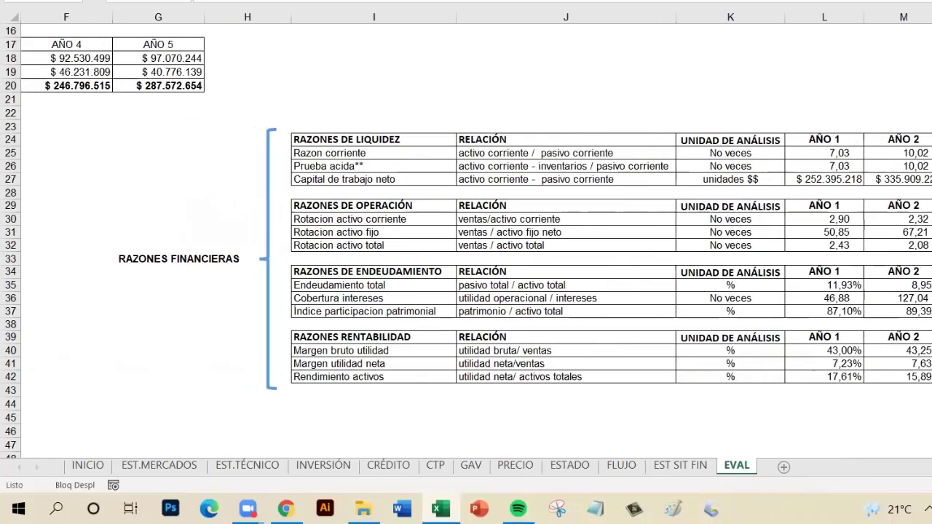
scroll(676, 258, up, 5)
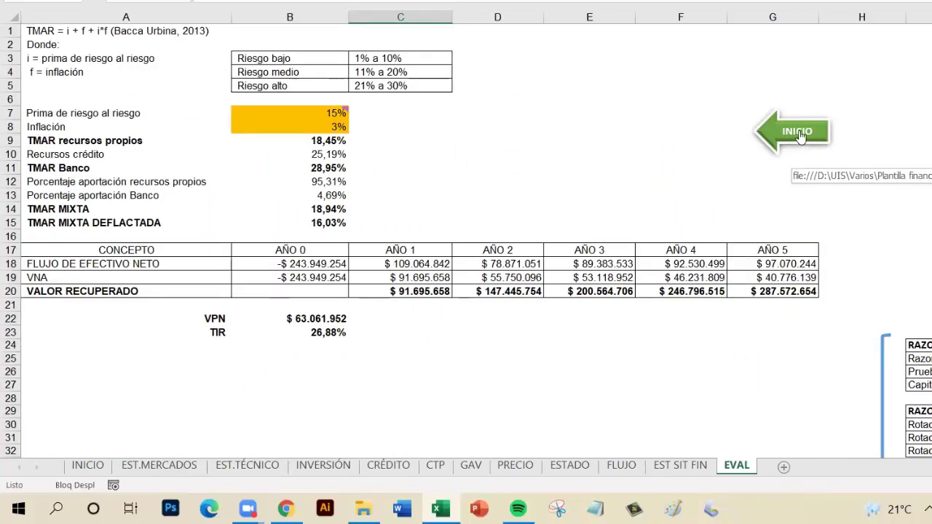
click(800, 137)
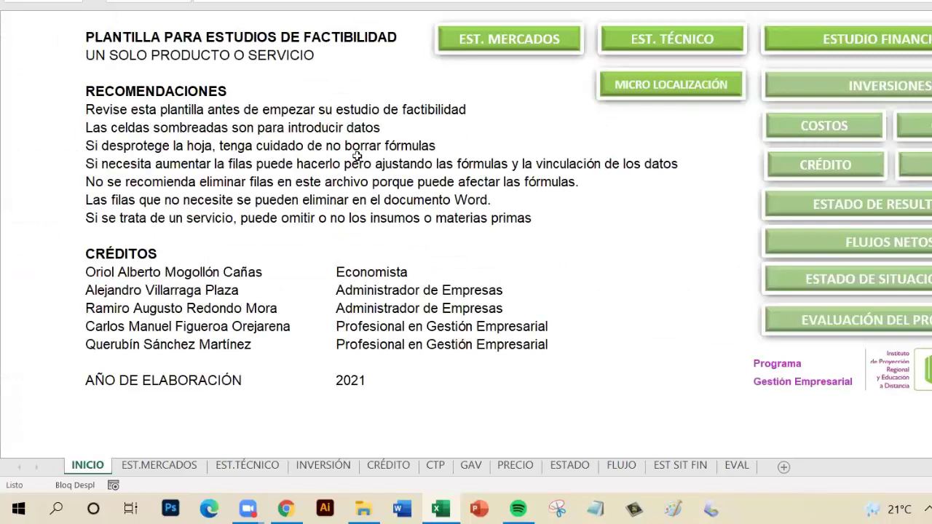